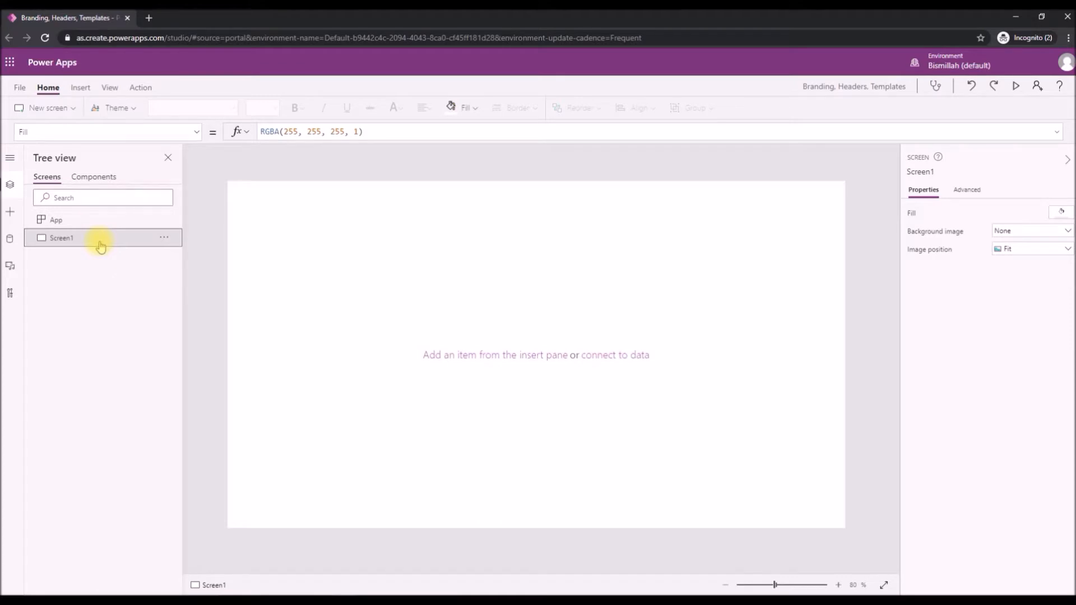
# Rename Screen1 as BrandingScreen.
pyautogui.doubleClick(100, 242)
pyautogui.write('BrandingScreen')
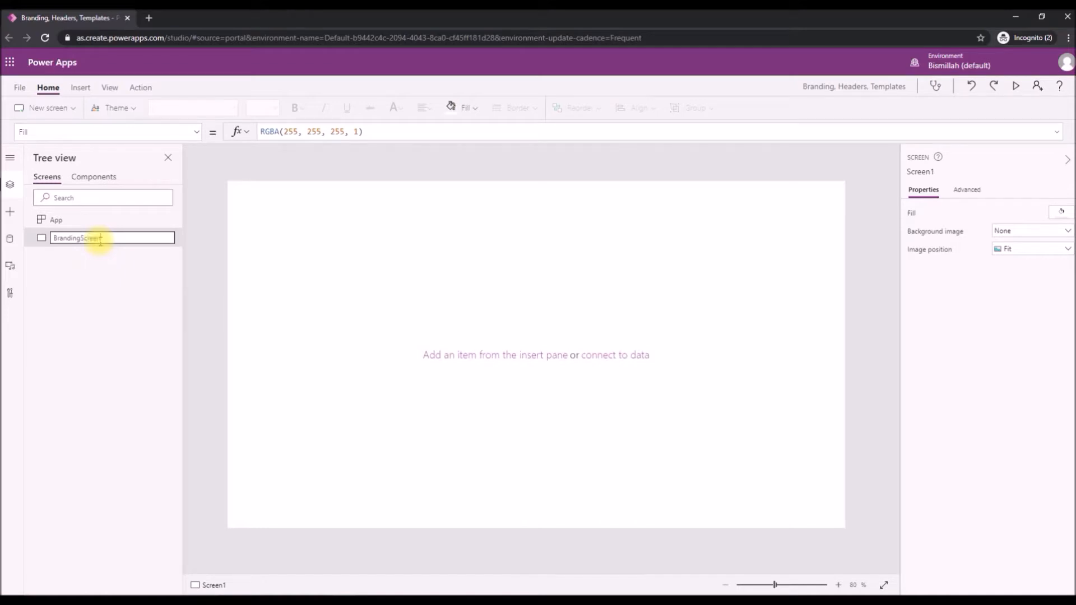
pyautogui.press('Return')
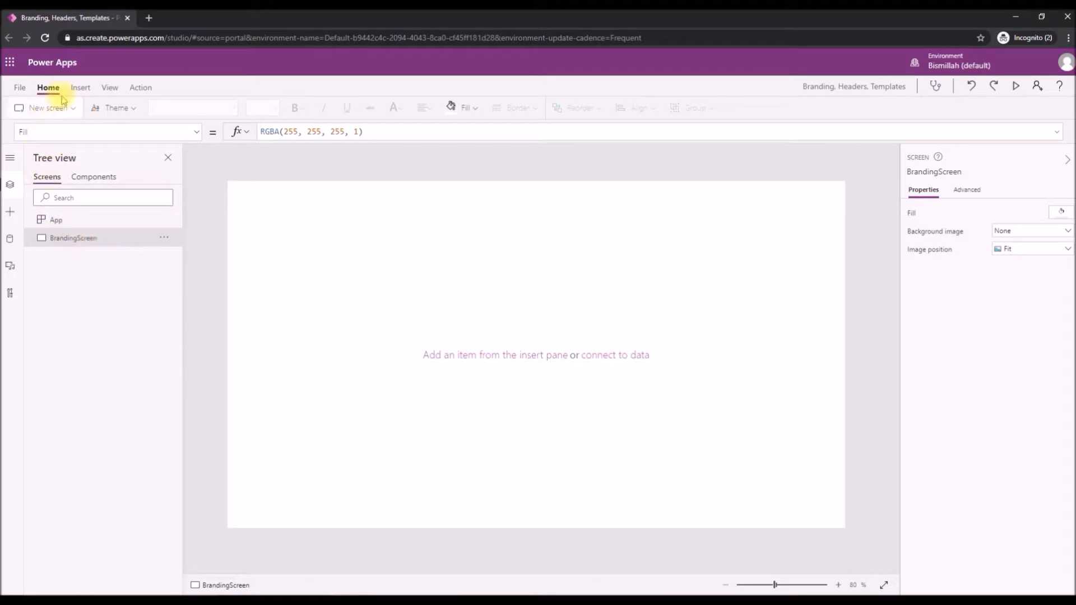
# Add a label at about X 60, Y 112 on the screen with the text "Header color".
pyautogui.click(84, 90)
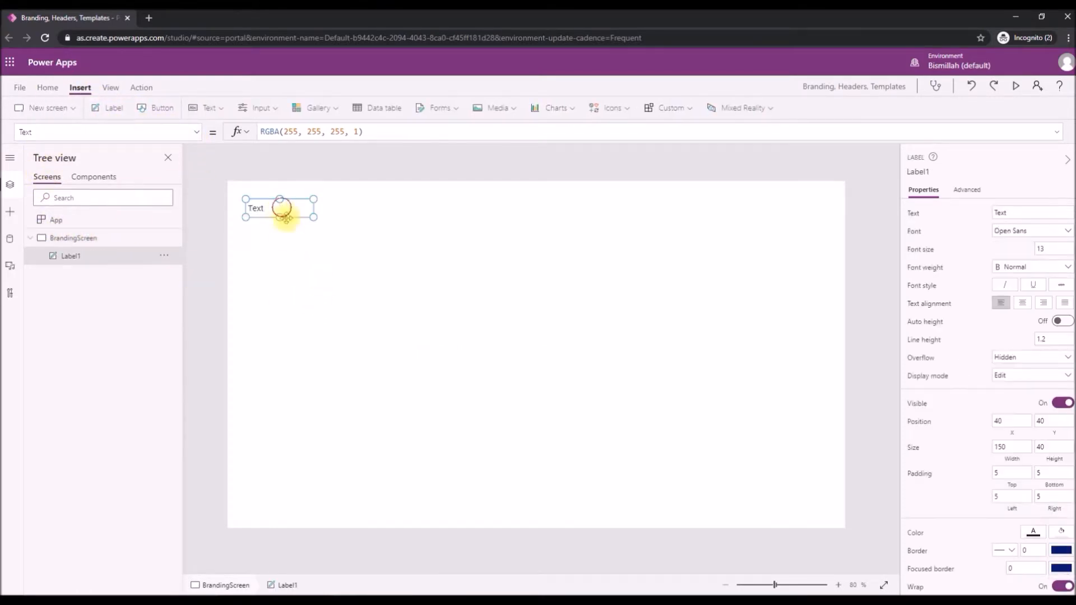
pyautogui.moveTo(280, 212); pyautogui.dragTo(291, 239)
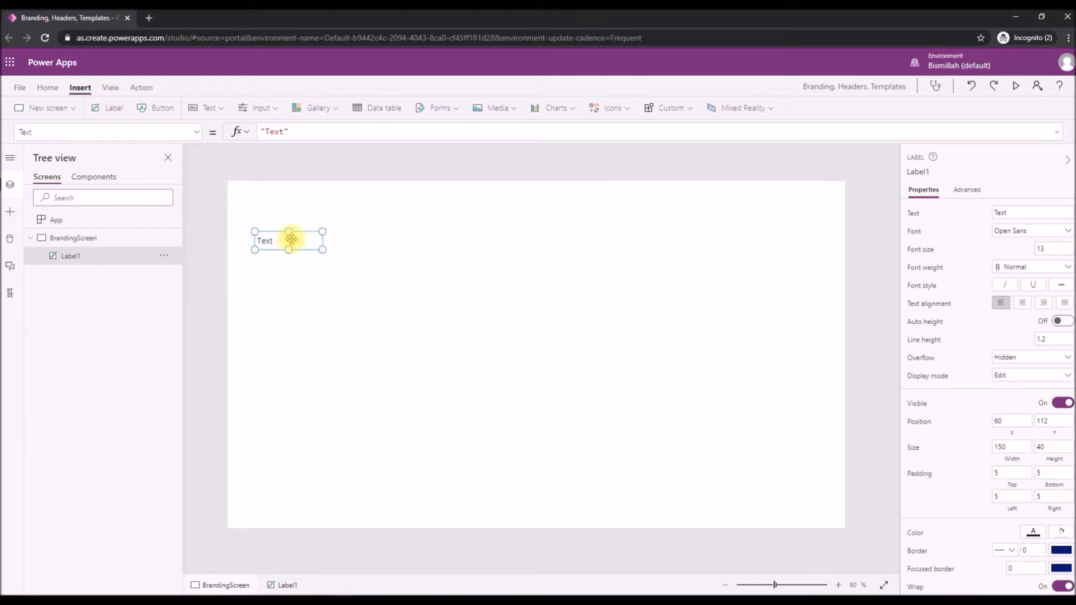
pyautogui.click(274, 130)
pyautogui.write('Header ')
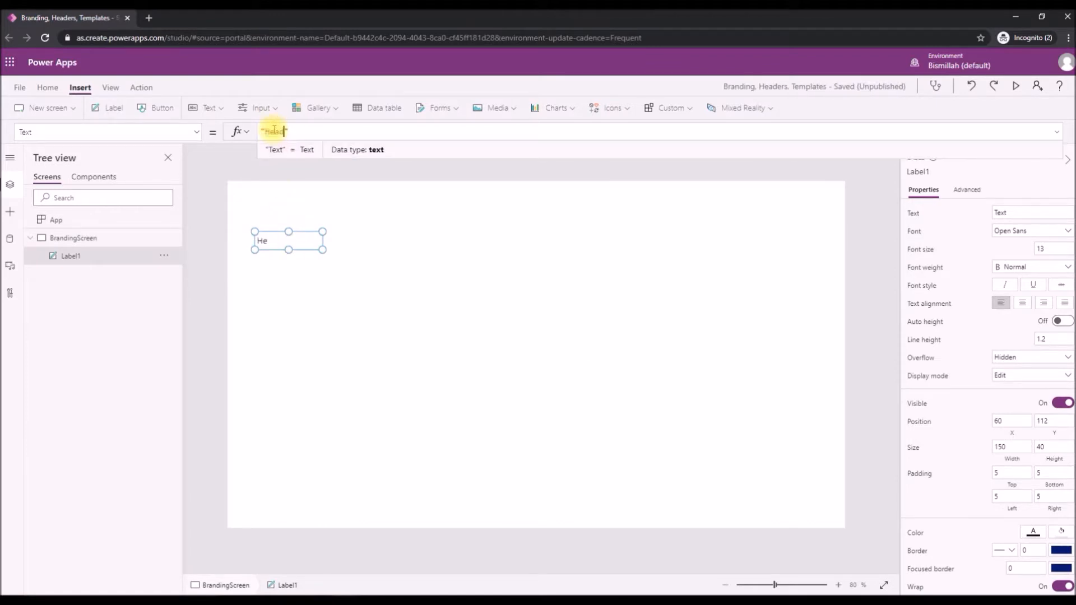
pyautogui.write('color#')
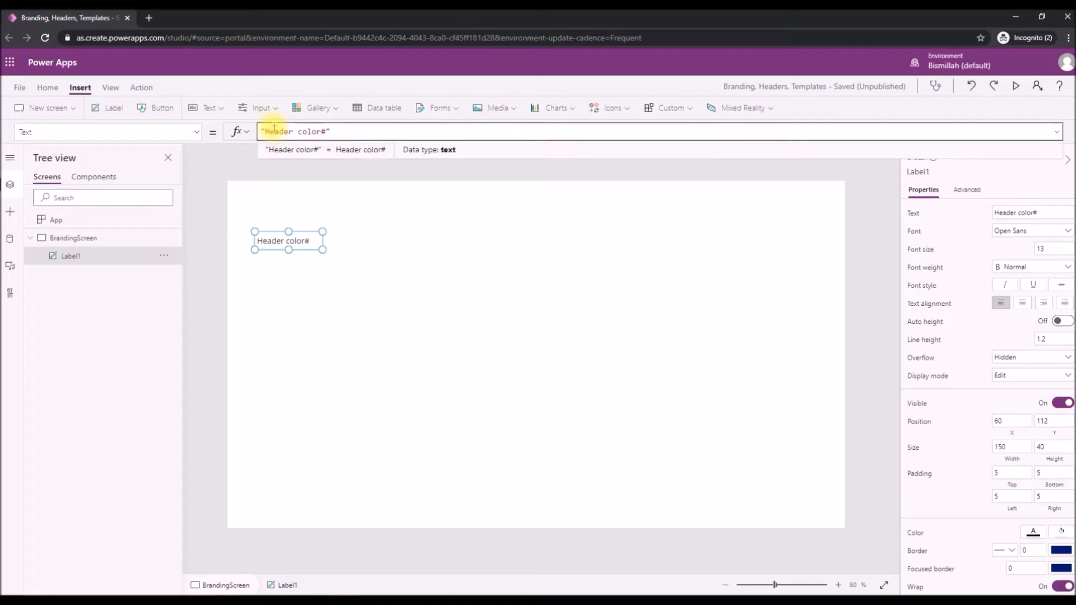
pyautogui.press('BackSpace')
pyautogui.click(102, 276)
pyautogui.click(82, 259)
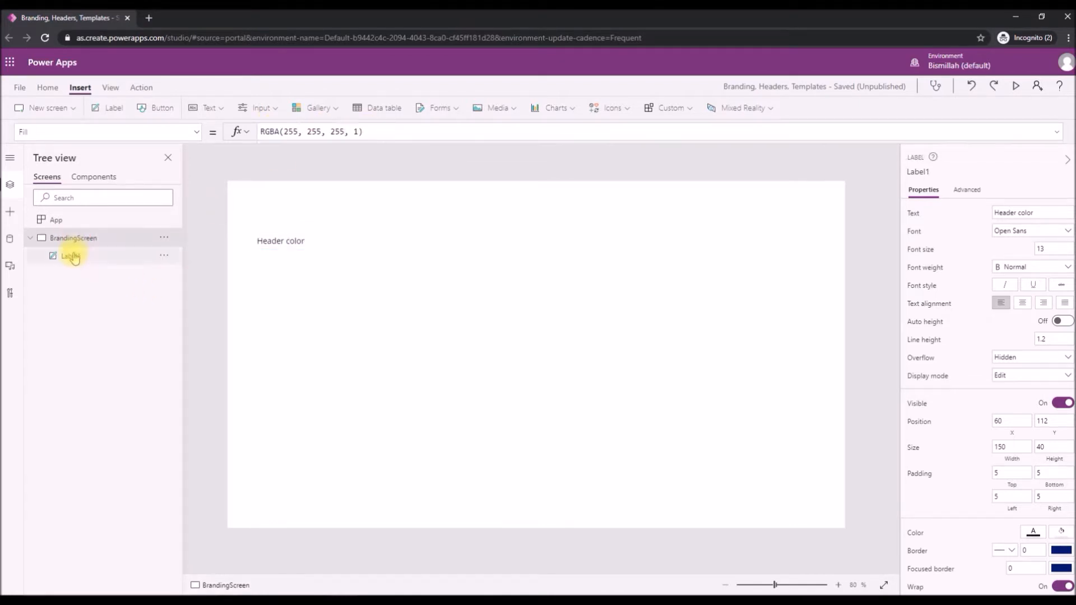
# Add a second label named lblHeaderColor and place it directly beside the "Header color" label, at about X 210, Y 112.
pyautogui.click(107, 108)
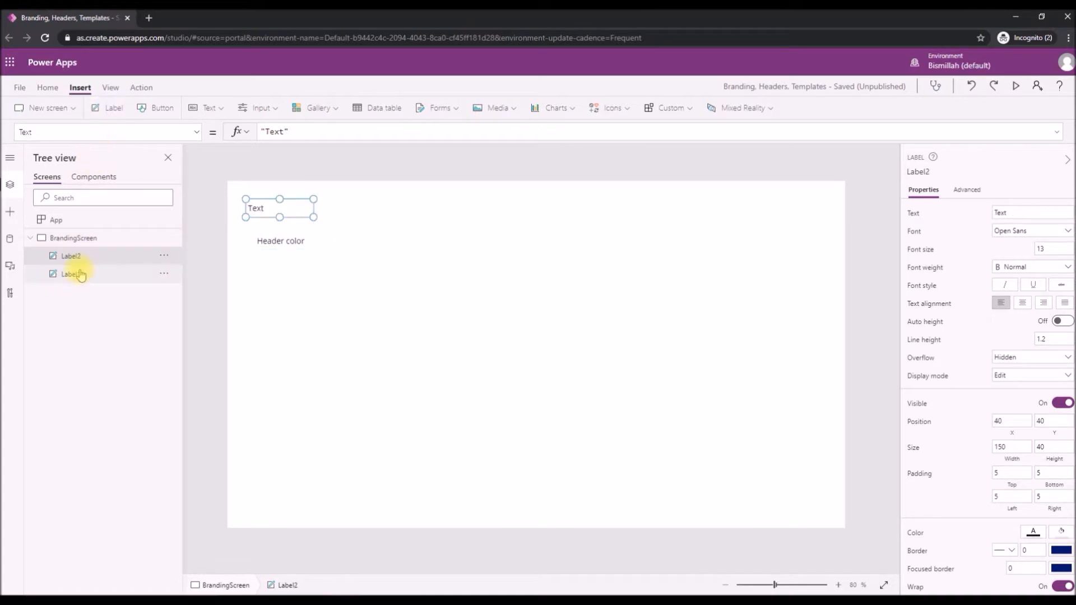
pyautogui.doubleClick(81, 258)
pyautogui.write('lblHeaderColor')
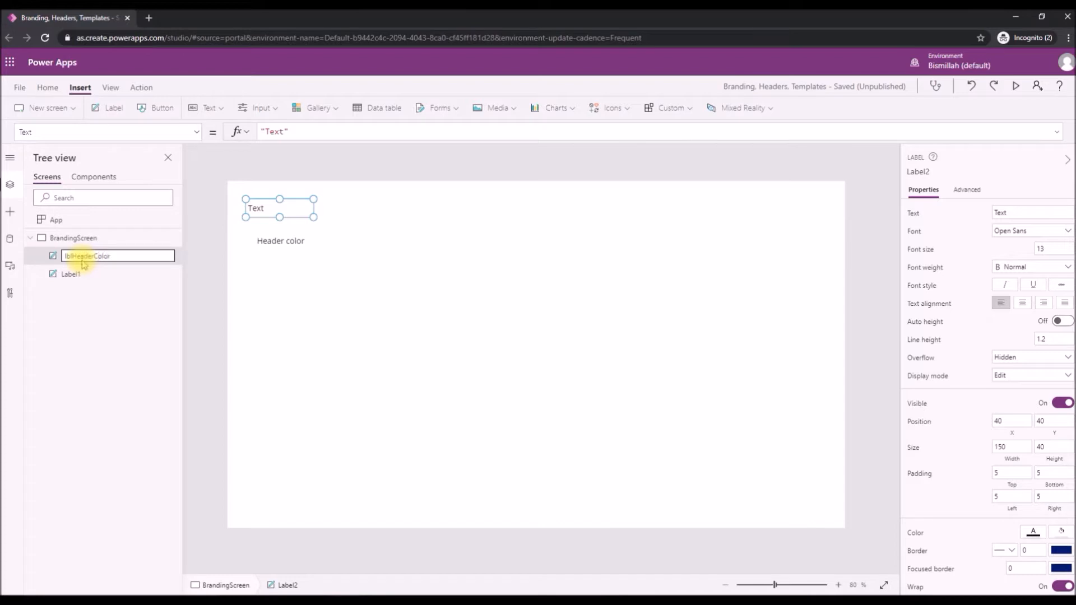
pyautogui.press('Return')
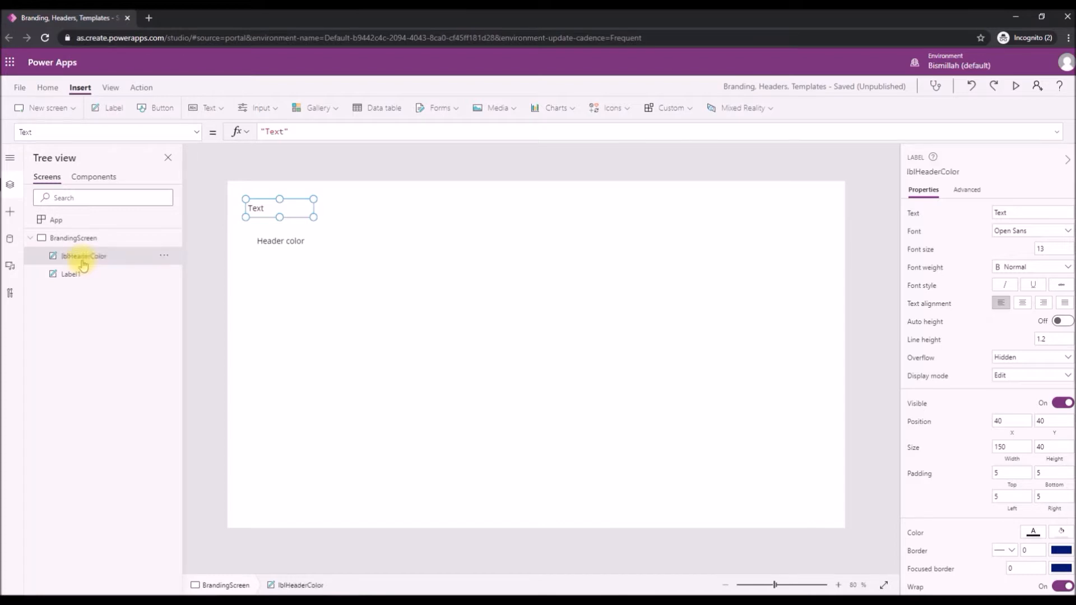
pyautogui.moveTo(283, 208); pyautogui.dragTo(363, 242)
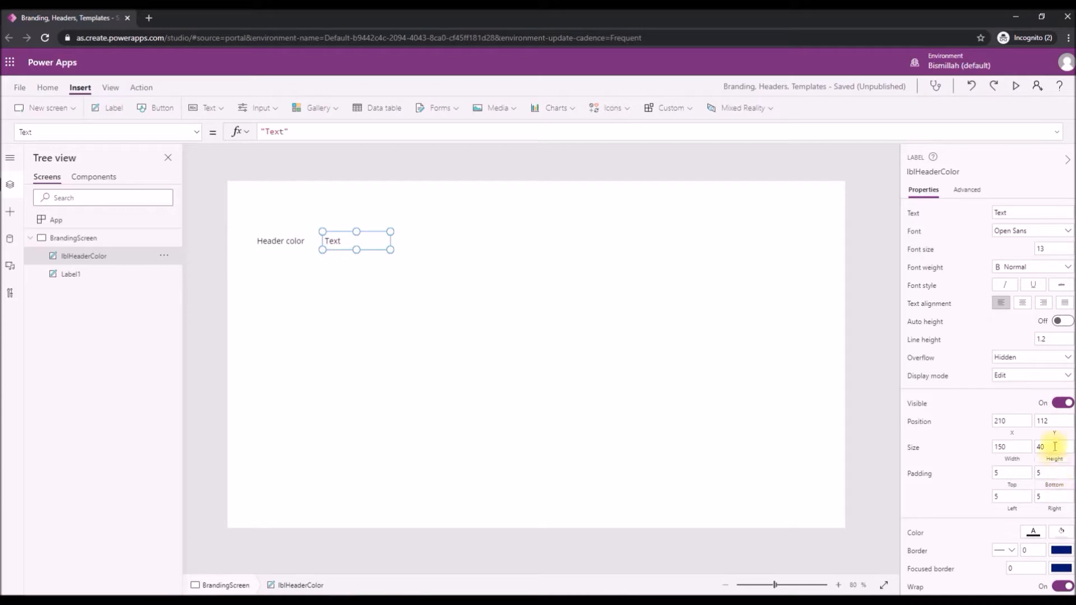
# Fill lblHeaderColor with the standard purple and clear its text.
pyautogui.click(1061, 531)
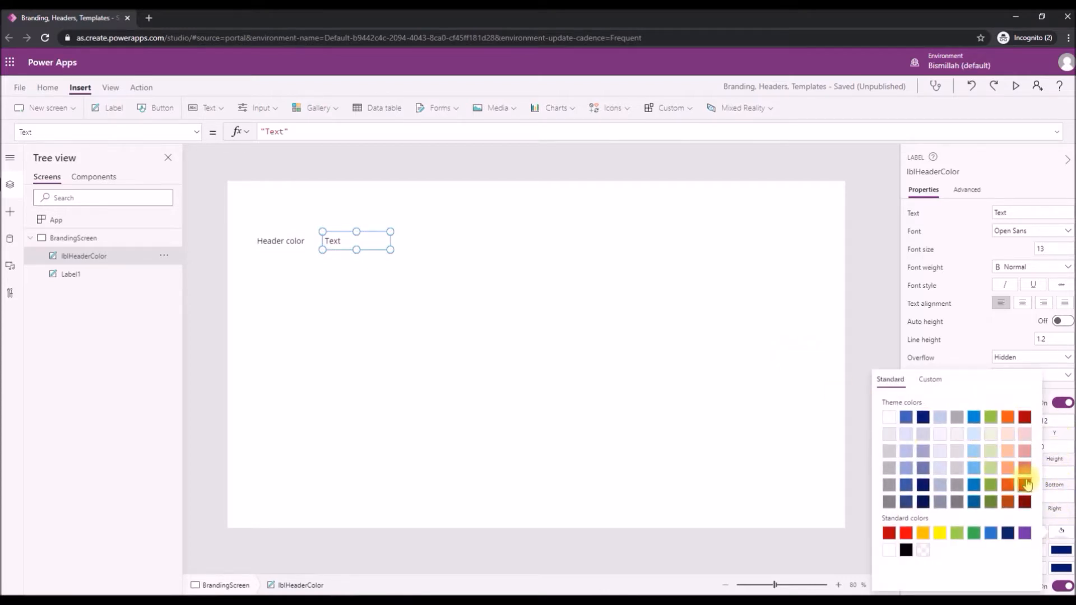
pyautogui.click(1025, 533)
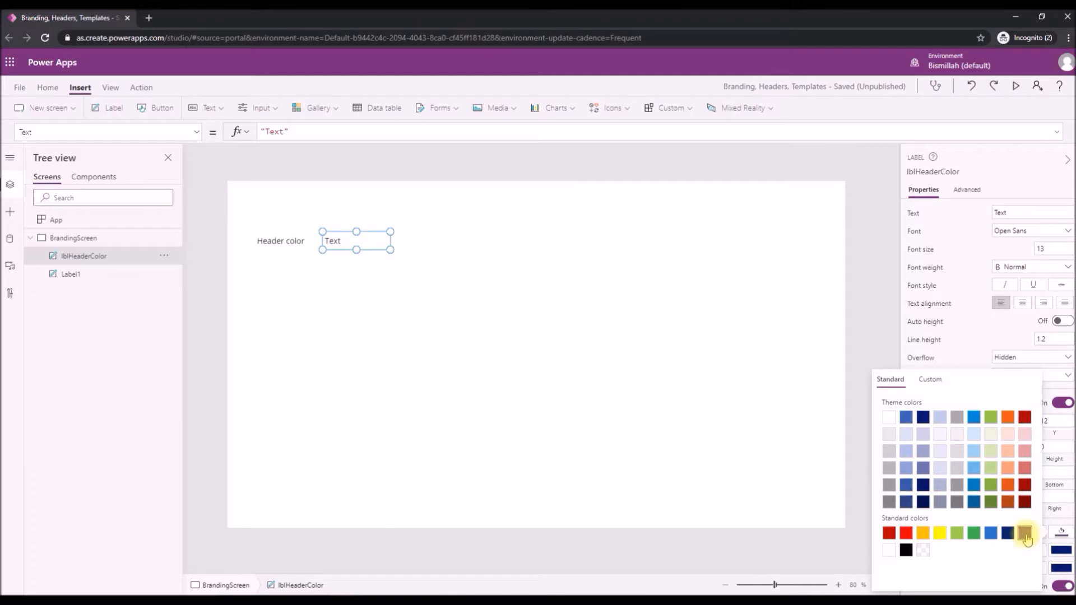
pyautogui.click(272, 132)
pyautogui.press('BackSpace')
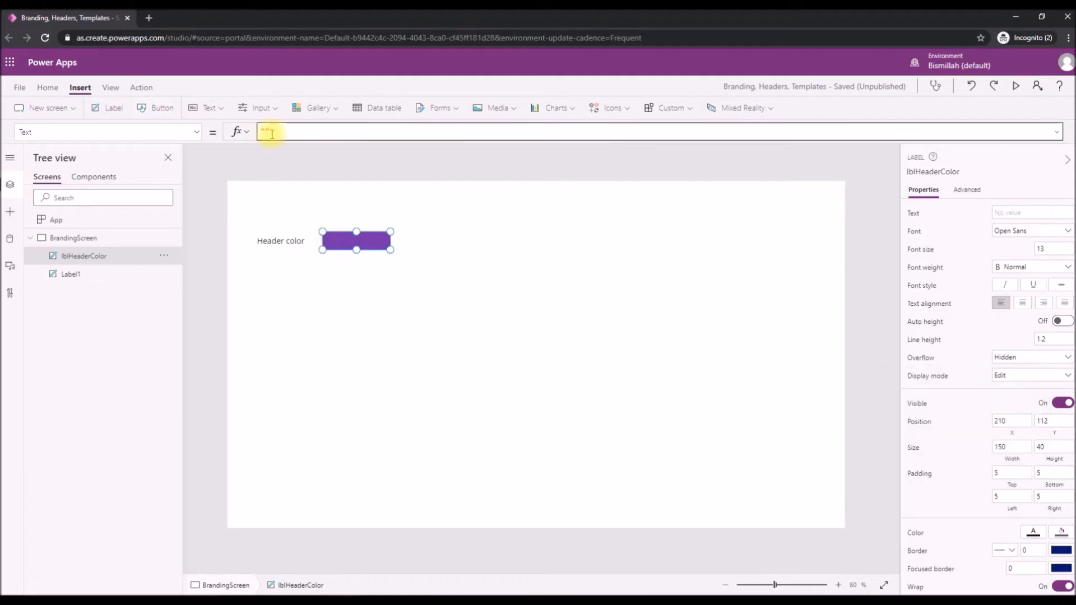
pyautogui.click(90, 239)
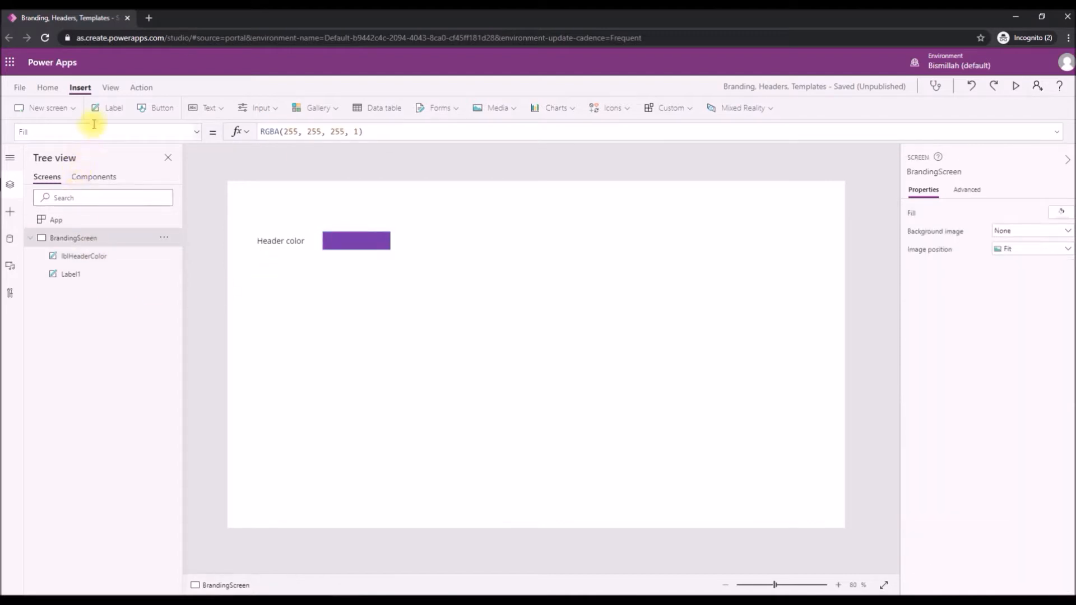
# Add a label reading "Footer colour" below the "Header color" label, at about X 60, Y 216.
pyautogui.click(108, 108)
pyautogui.moveTo(276, 203); pyautogui.dragTo(288, 282)
pyautogui.doubleClick(274, 132)
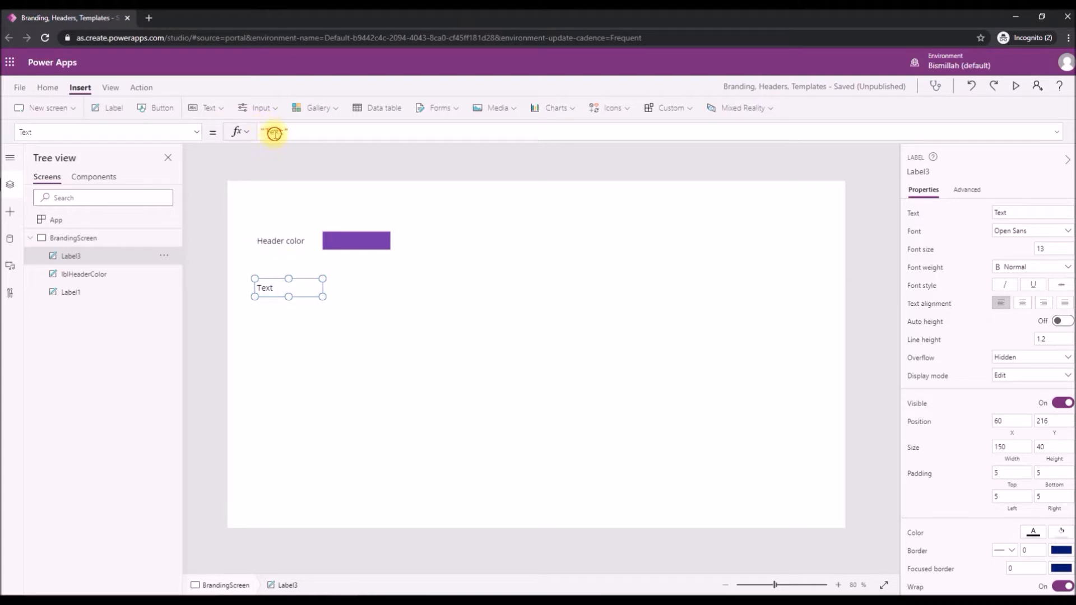
pyautogui.write('Footer colo')
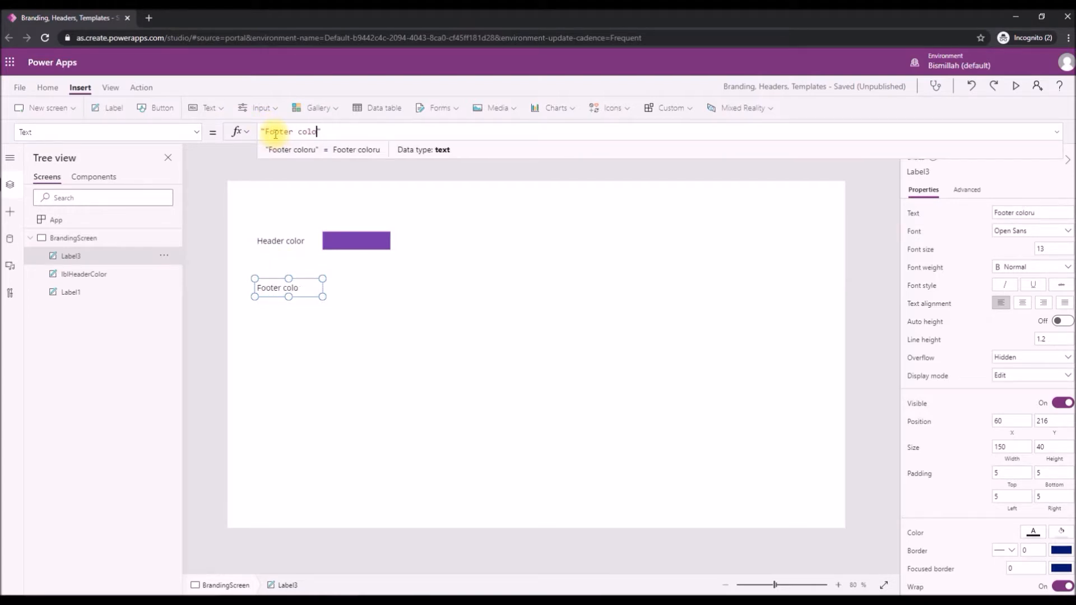
pyautogui.write('ur')
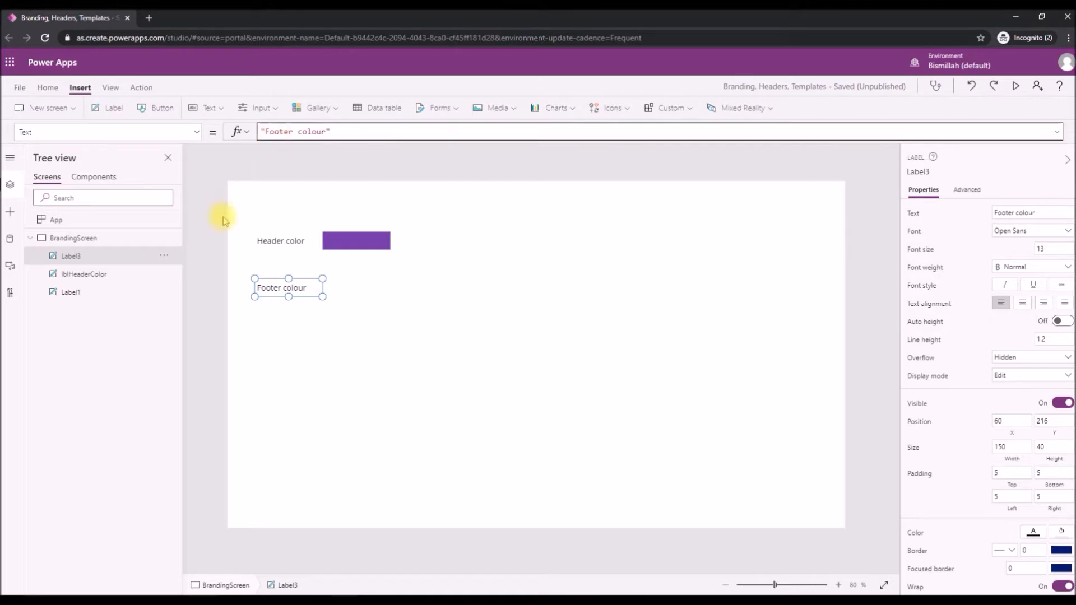
# Add a label named lblFooterColour and place it beside "Footer colour", aligned under the purple swatch at about X 210, Y 216.
pyautogui.click(109, 108)
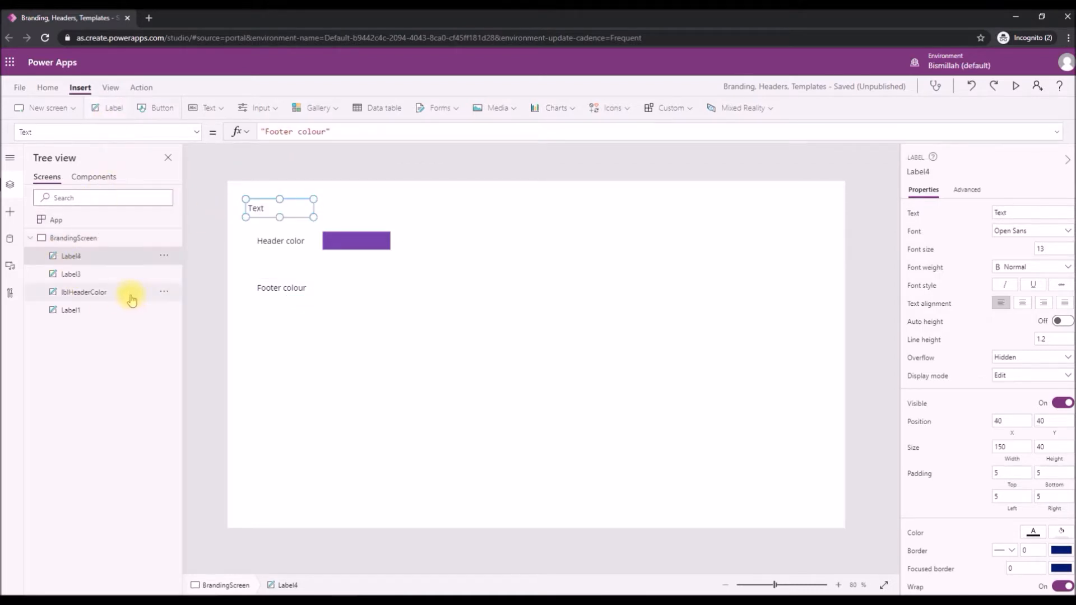
pyautogui.doubleClick(96, 257)
pyautogui.write('lblFooterColour')
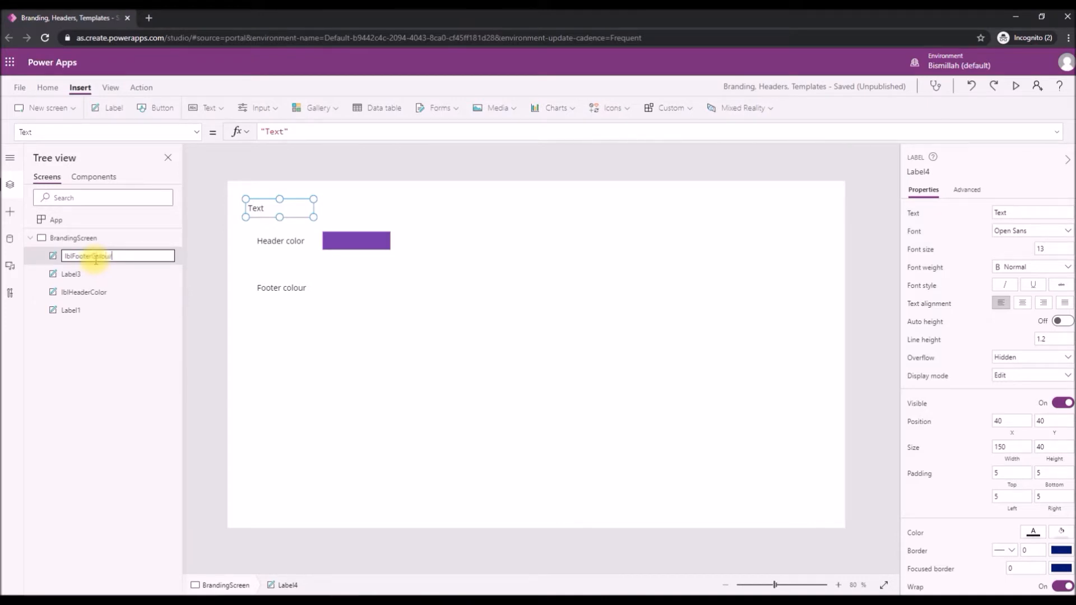
pyautogui.press('Return')
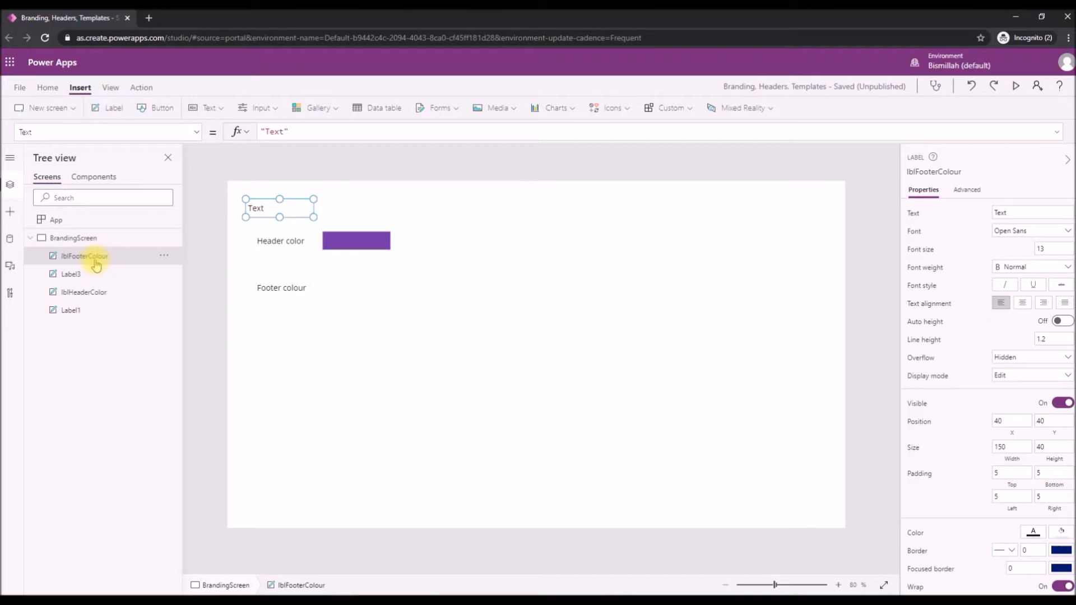
pyautogui.moveTo(296, 209); pyautogui.dragTo(376, 288)
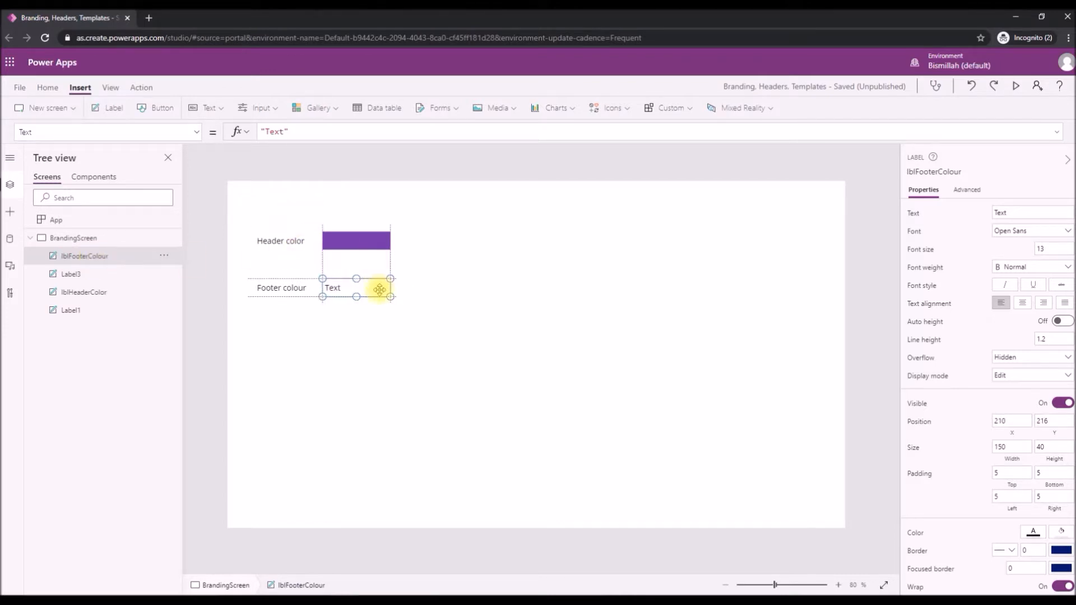
# Fill lblFooterColour with black and clear its text.
pyautogui.click(1061, 531)
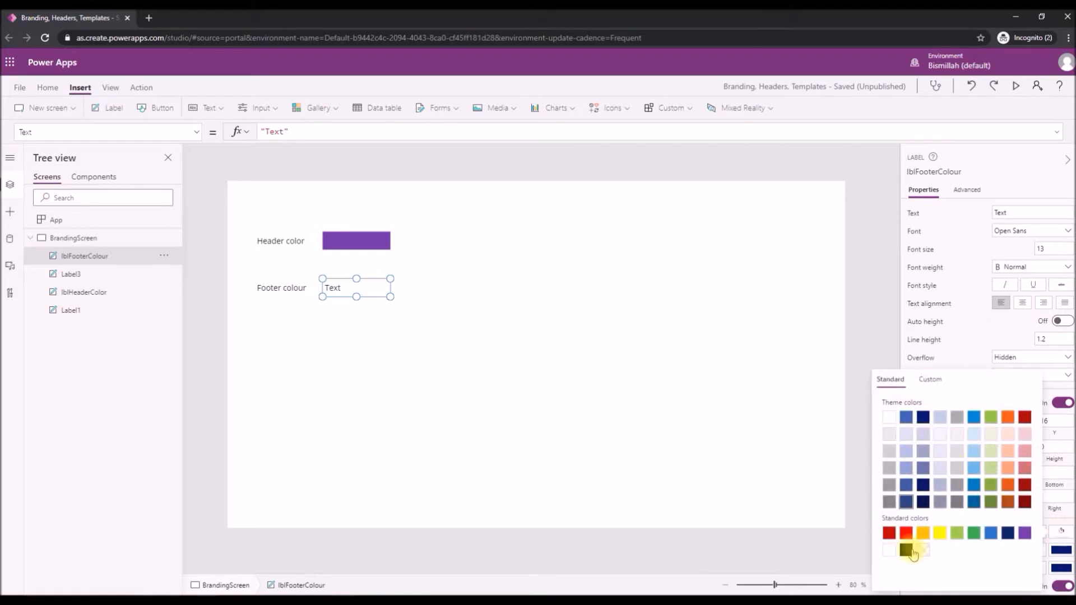
pyautogui.click(906, 549)
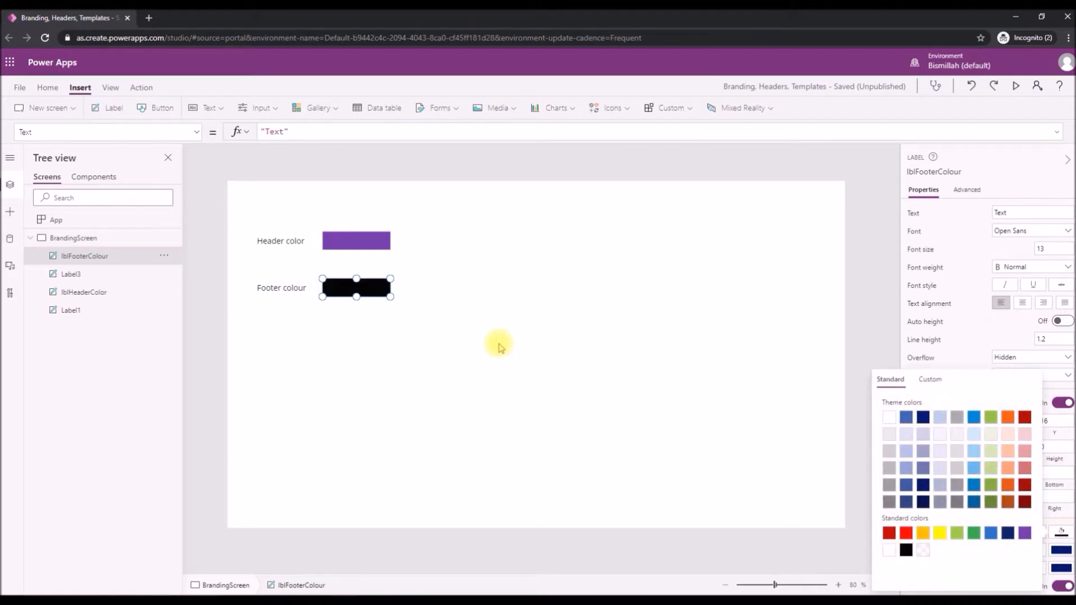
pyautogui.doubleClick(275, 132)
pyautogui.press('BackSpace')
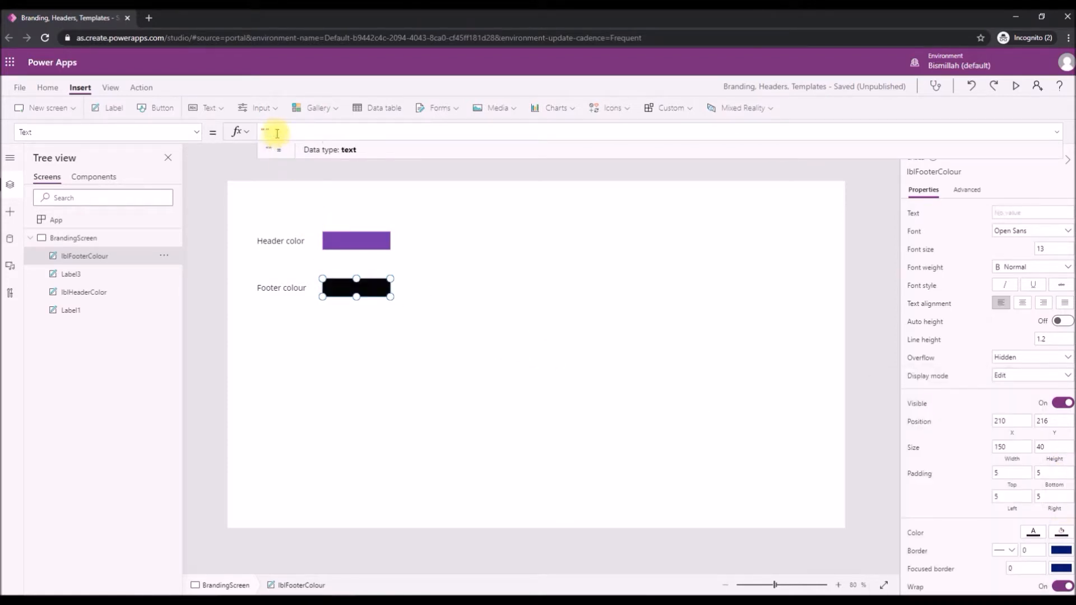
pyautogui.click(381, 348)
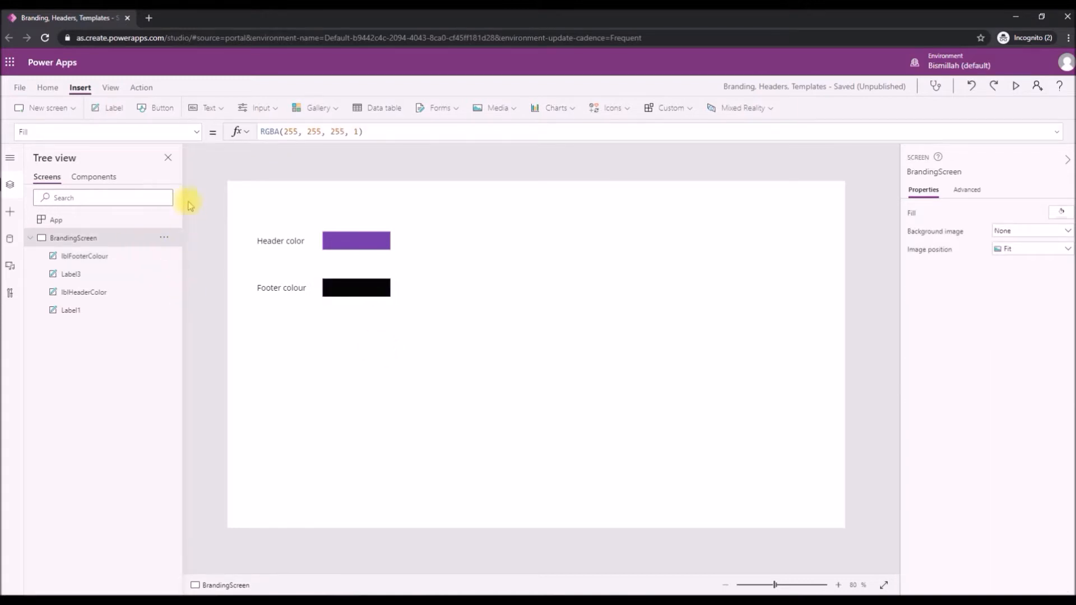
# Add a label reading "Font" in line with the header color row, at about X 715, Y 112.
pyautogui.click(109, 107)
pyautogui.moveTo(283, 211); pyautogui.dragTo(591, 245)
pyautogui.click(274, 131)
pyautogui.write('Font')
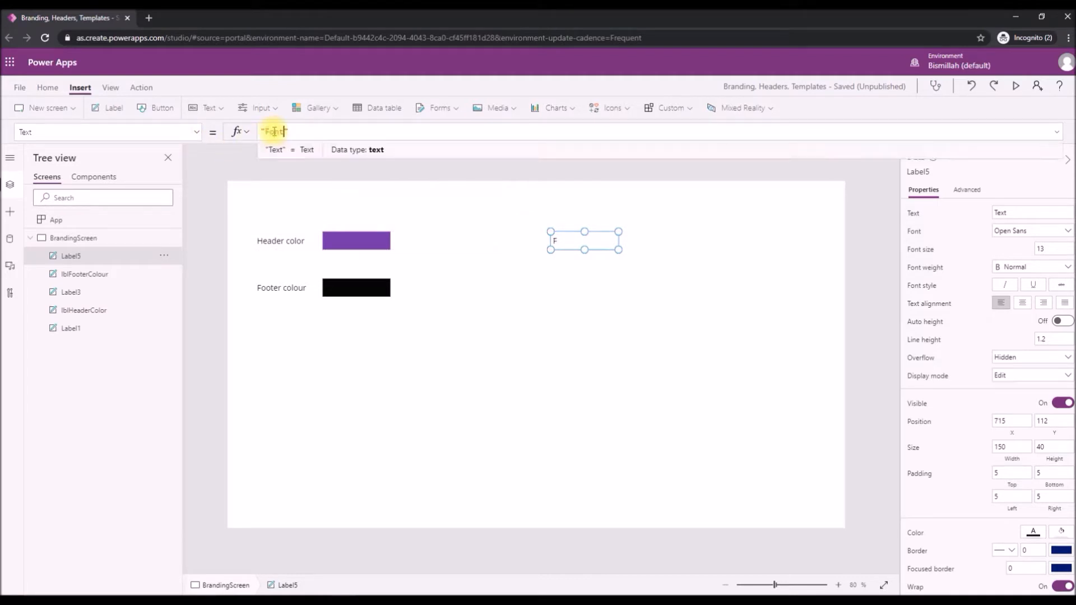
# Add a label named lblFont and place it beside the "Font" label, at about X 883, Y 112.
pyautogui.click(112, 108)
pyautogui.moveTo(284, 216); pyautogui.dragTo(657, 241)
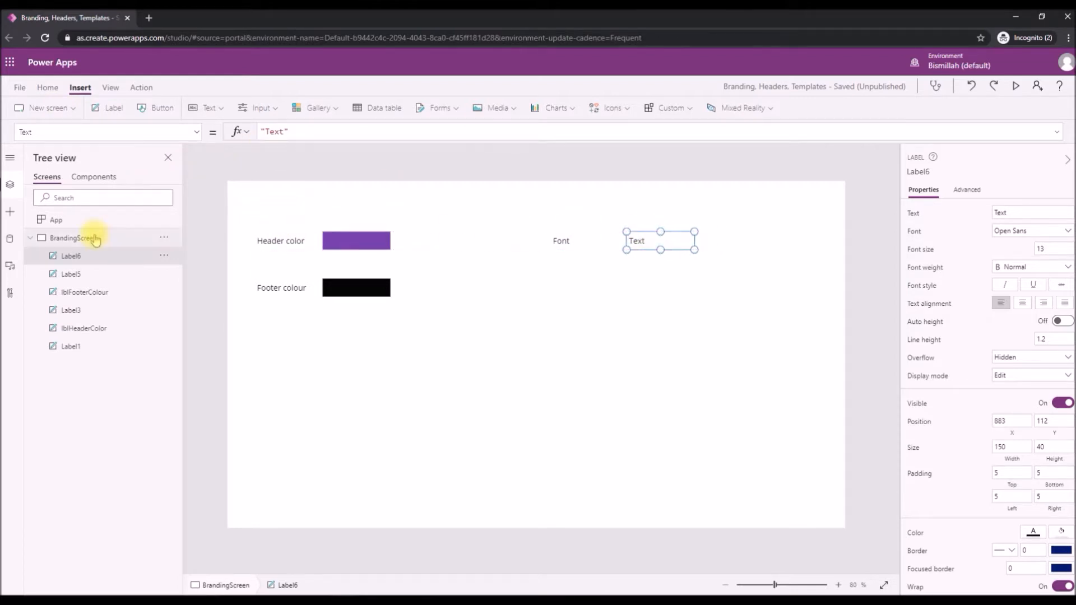
pyautogui.doubleClick(84, 256)
pyautogui.write('lbl')
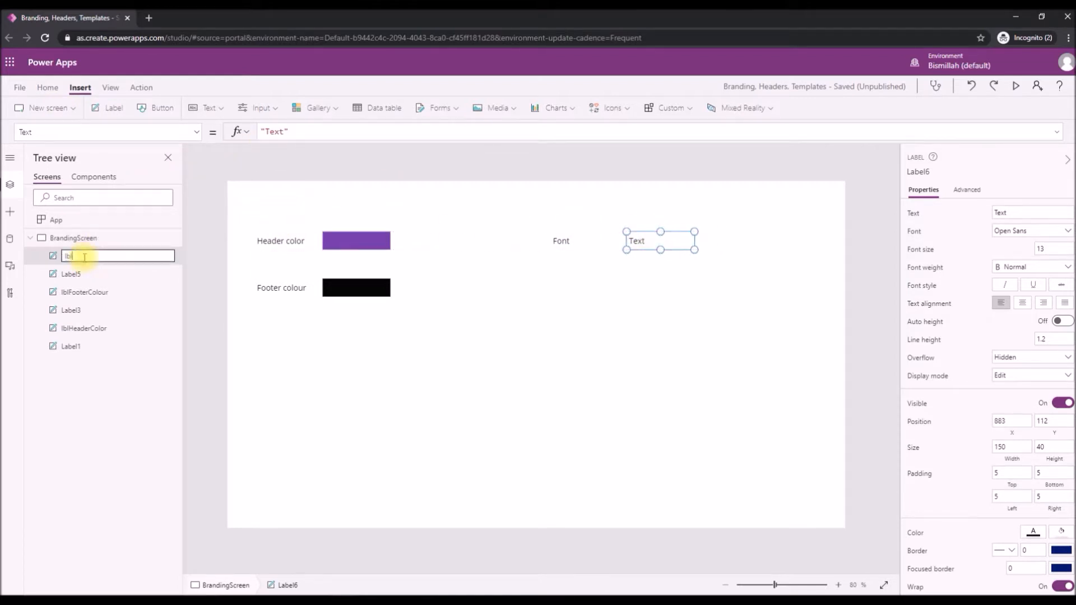
pyautogui.write('Font')
pyautogui.press('Return')
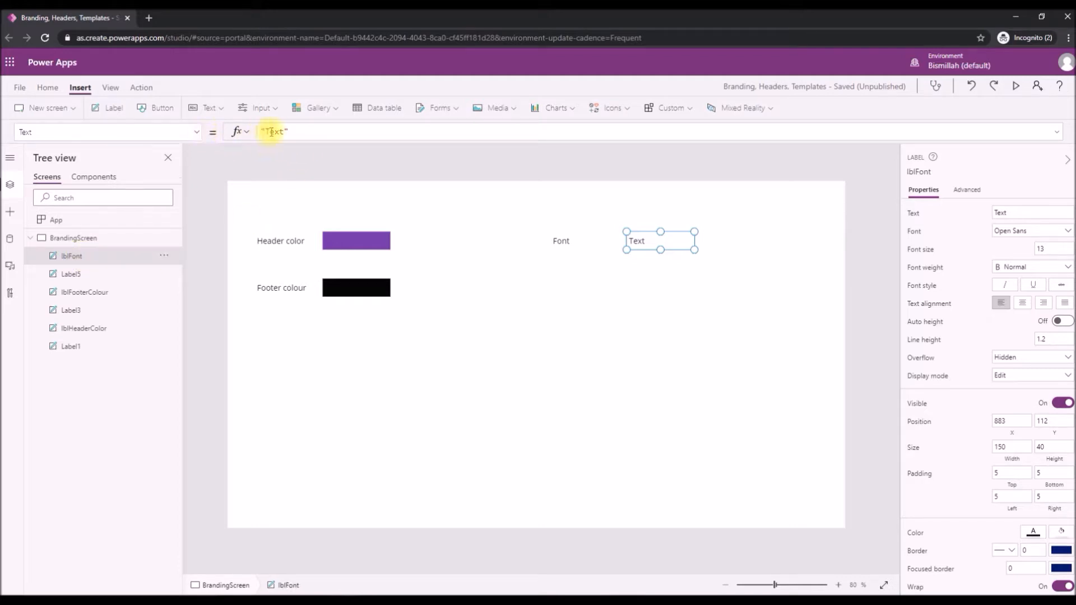
# Set the Font property of lblFont to Font.Arial.
pyautogui.moveTo(314, 132); pyautogui.dragTo(209, 120)
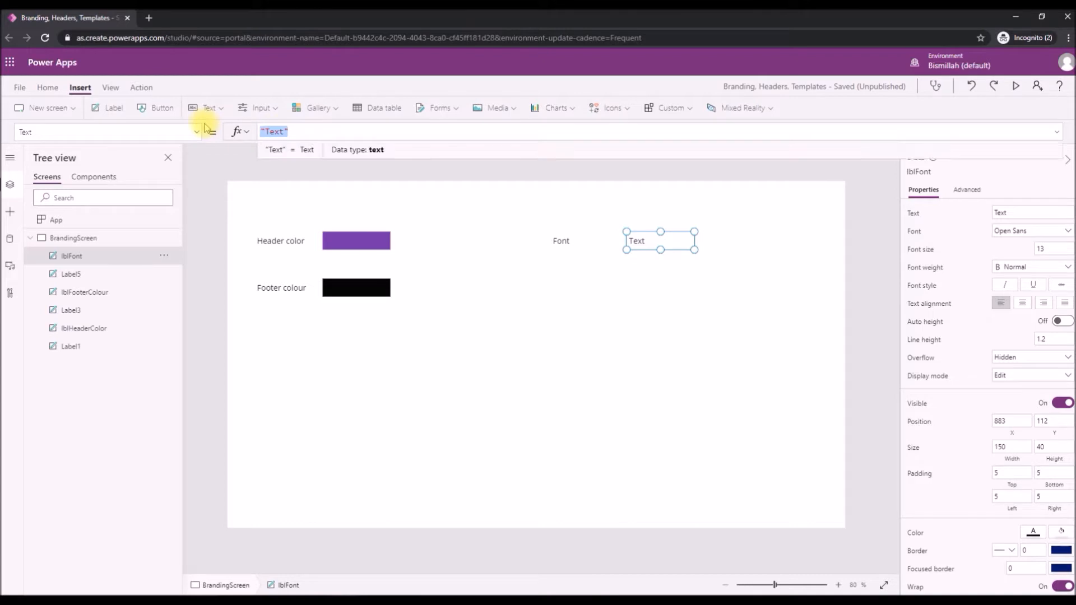
pyautogui.click(197, 132)
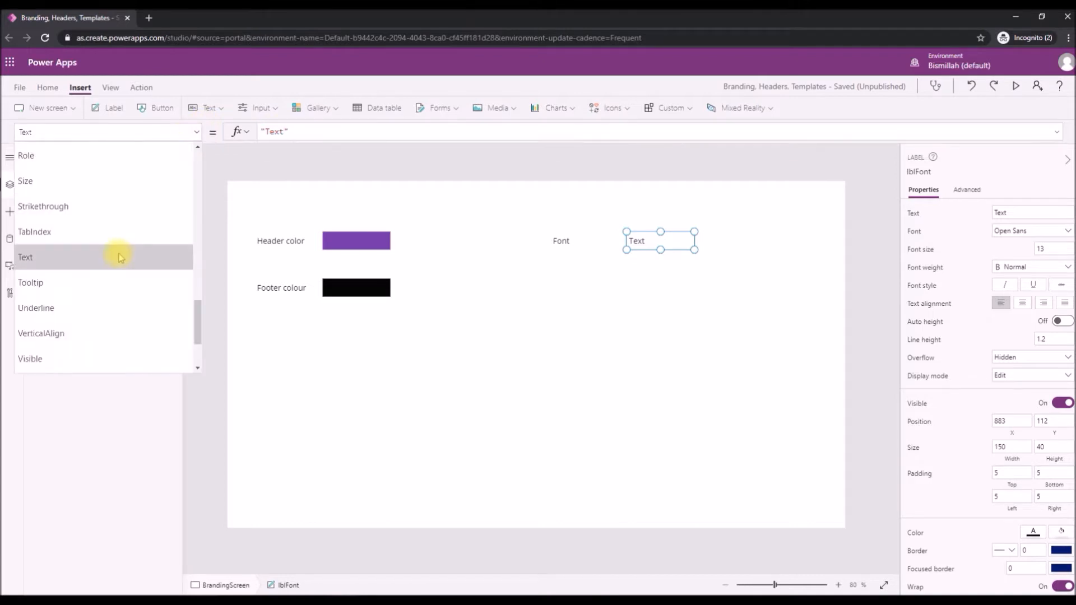
pyautogui.scroll(10, 119, 258)
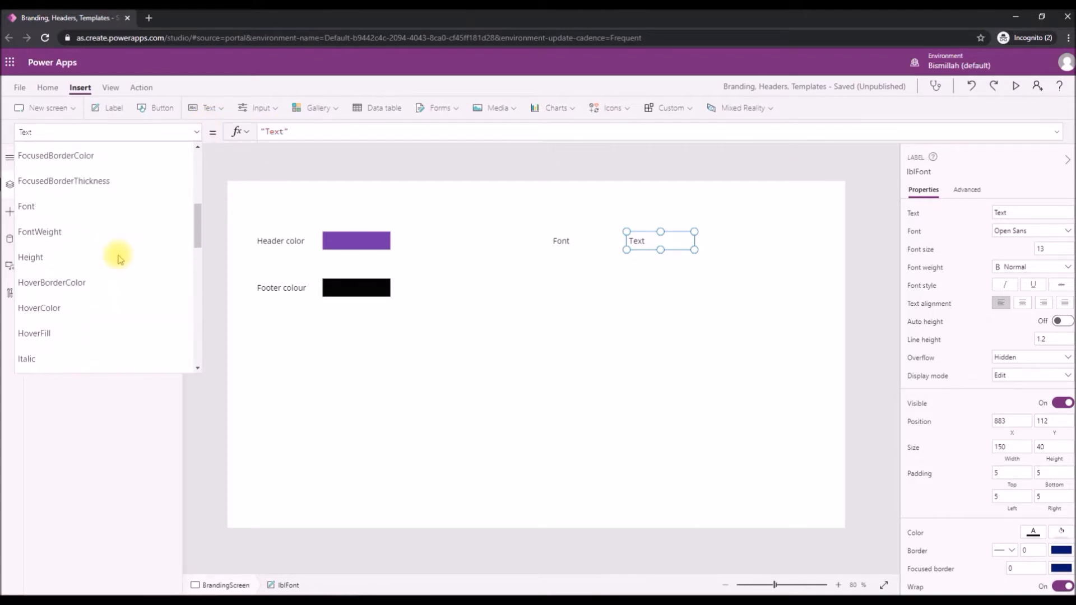
pyautogui.click(97, 205)
pyautogui.click(351, 132)
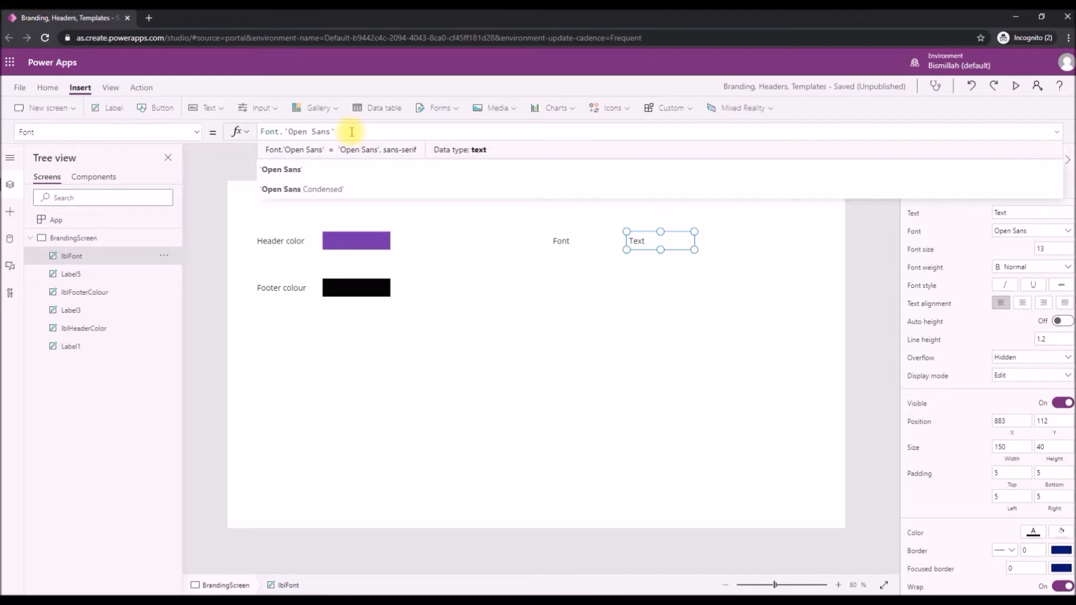
pyautogui.press('BackSpace')
pyautogui.press('BackSpace')
pyautogui.press('BackSpace')
pyautogui.press('BackSpace')
pyautogui.press('BackSpace')
pyautogui.press('BackSpace')
pyautogui.press('BackSpace')
pyautogui.press('BackSpace')
pyautogui.press('BackSpace')
pyautogui.press('Return')
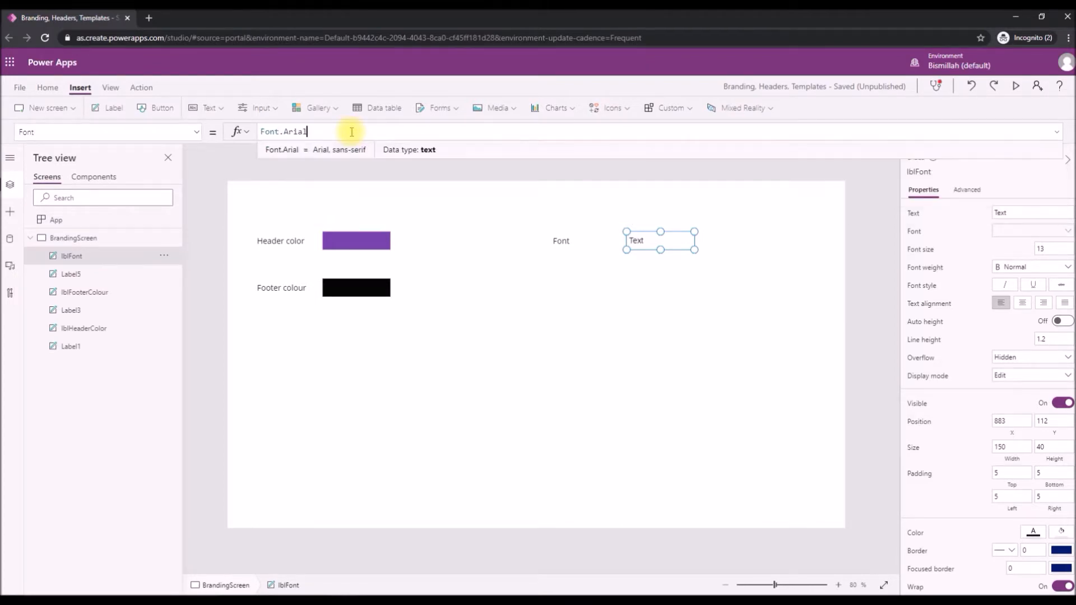
# Set the Text property of lblFont to lblFont.Font and widen the label to 180.
pyautogui.click(638, 241)
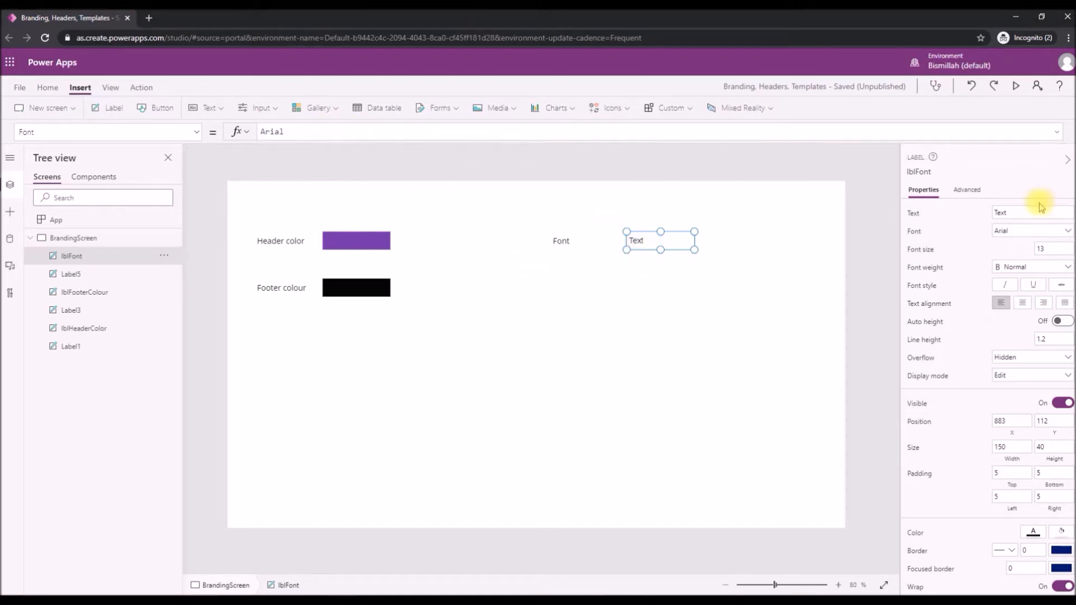
pyautogui.click(196, 132)
pyautogui.scroll(-10, 149, 252)
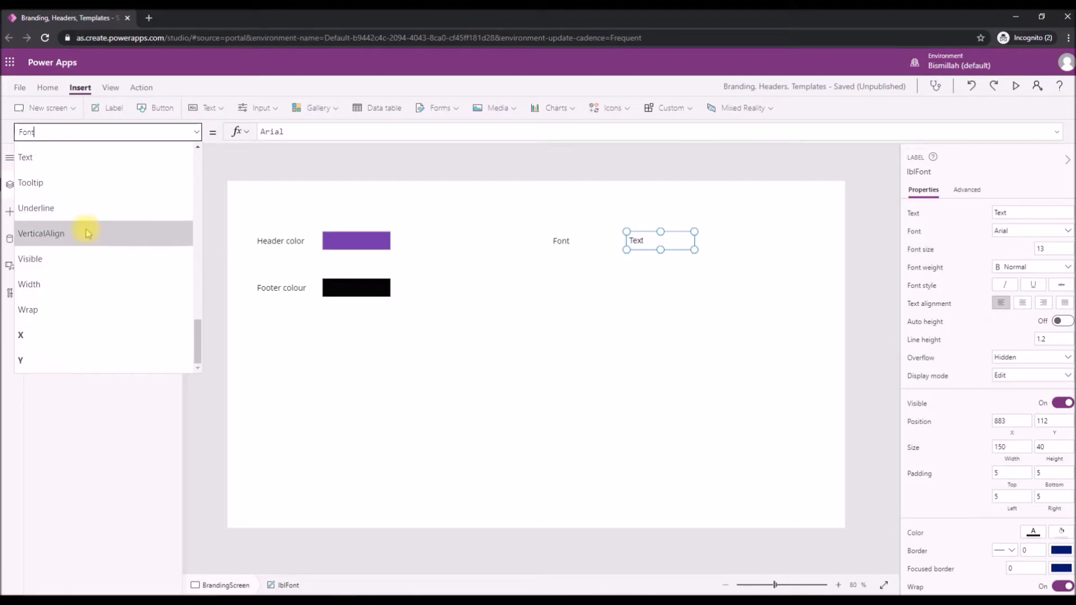
pyautogui.click(87, 159)
pyautogui.click(312, 134)
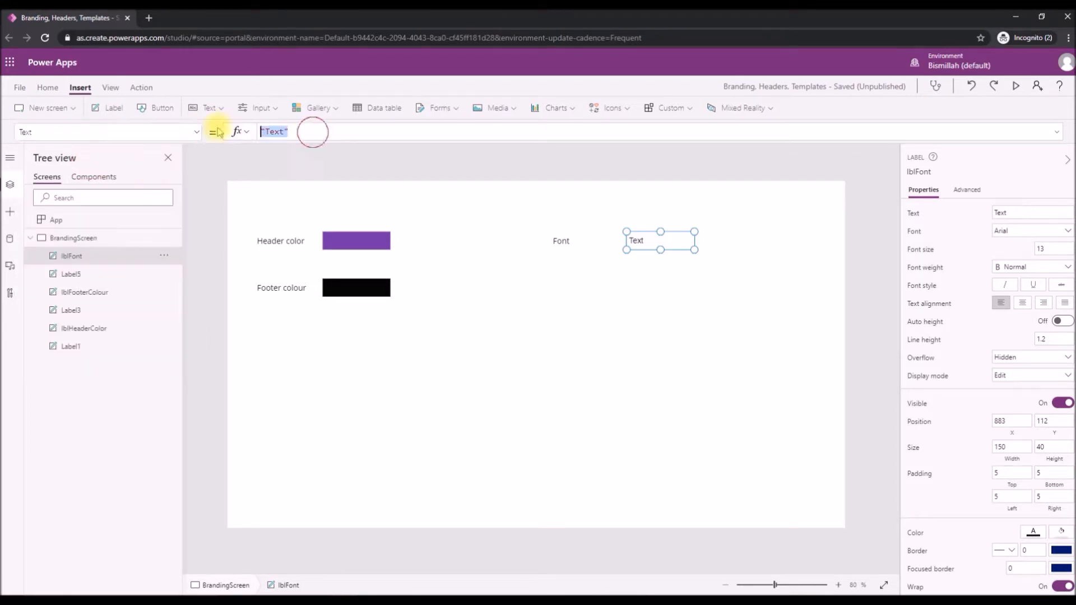
pyautogui.write('lbl')
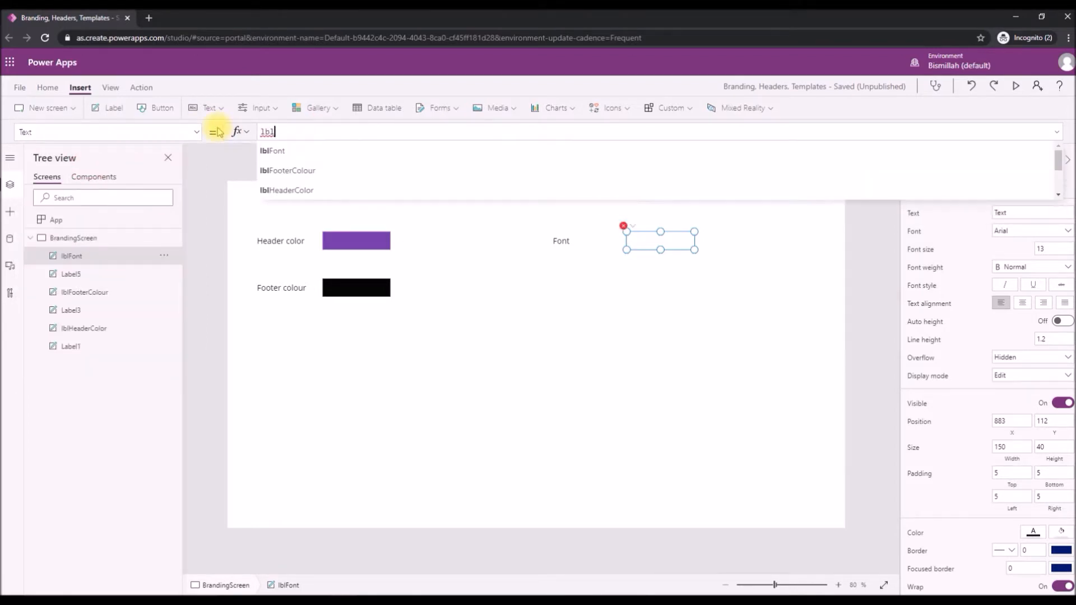
pyautogui.write('Font.F')
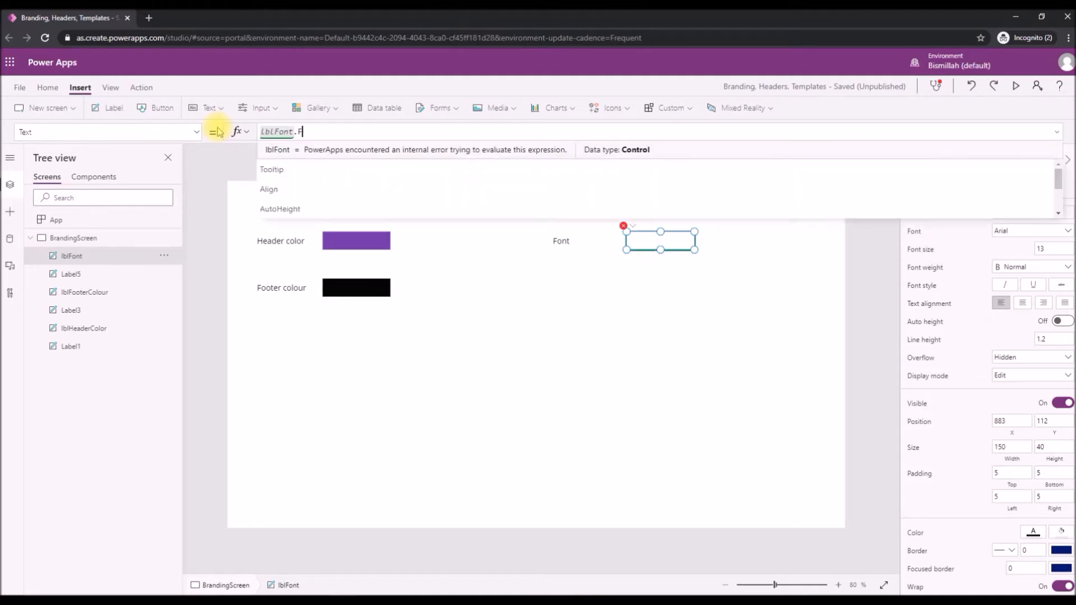
pyautogui.write('ont')
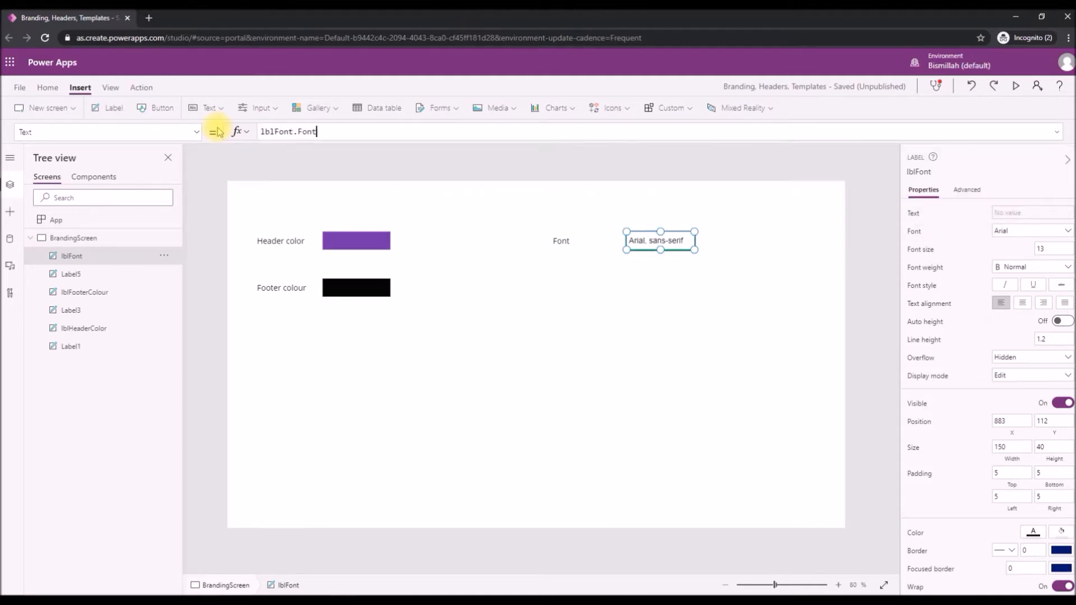
pyautogui.moveTo(694, 249); pyautogui.dragTo(709, 248)
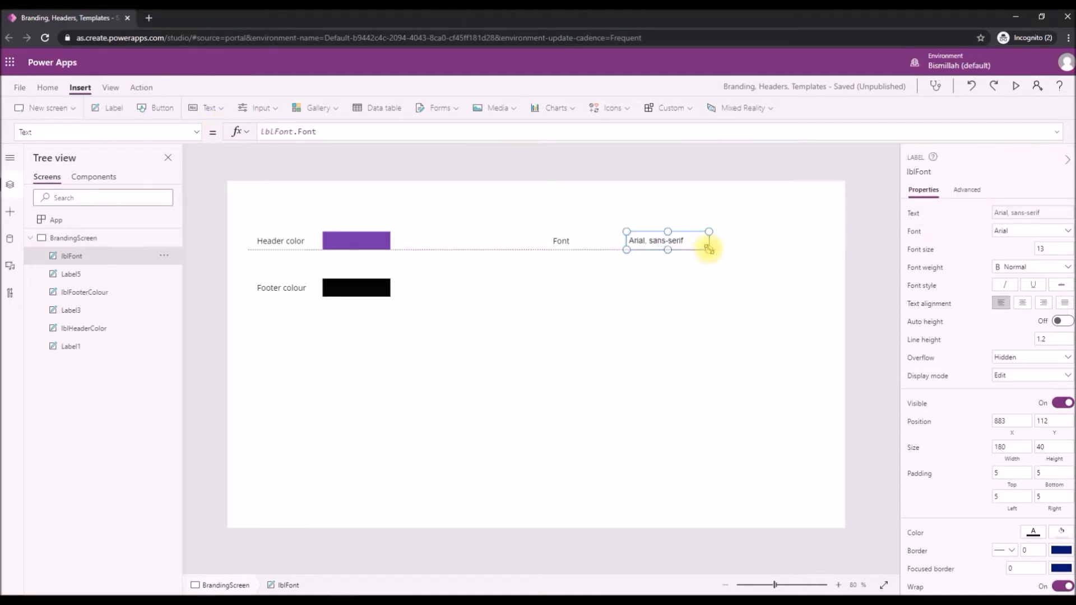
# Add an HTML text control to BrandingScreen and rename it HeaderContent.
pyautogui.click(610, 360)
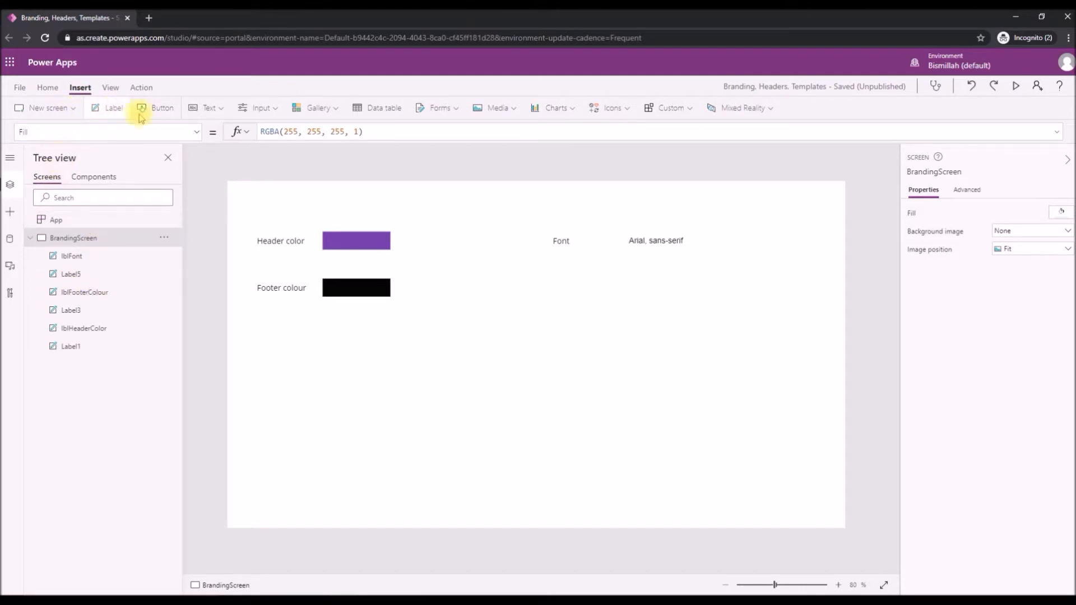
pyautogui.click(223, 108)
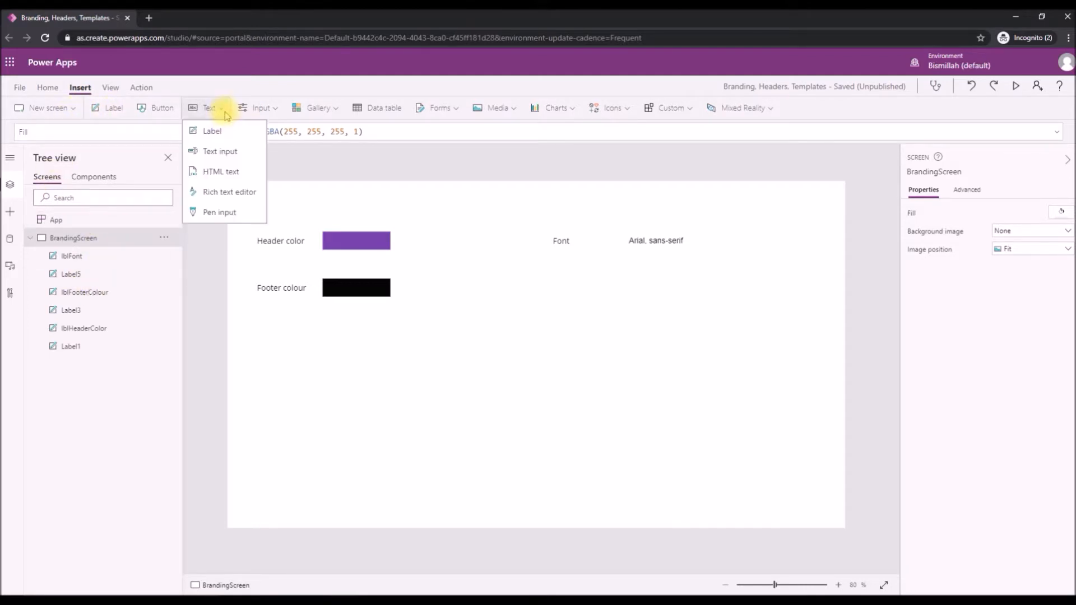
pyautogui.click(221, 170)
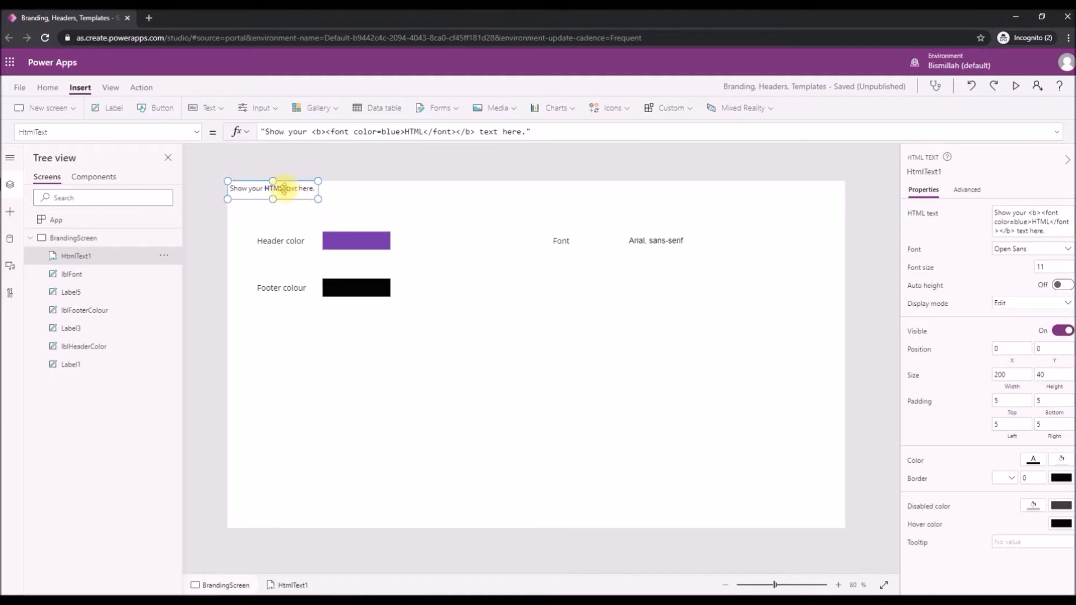
pyautogui.doubleClick(74, 256)
pyautogui.write('HT')
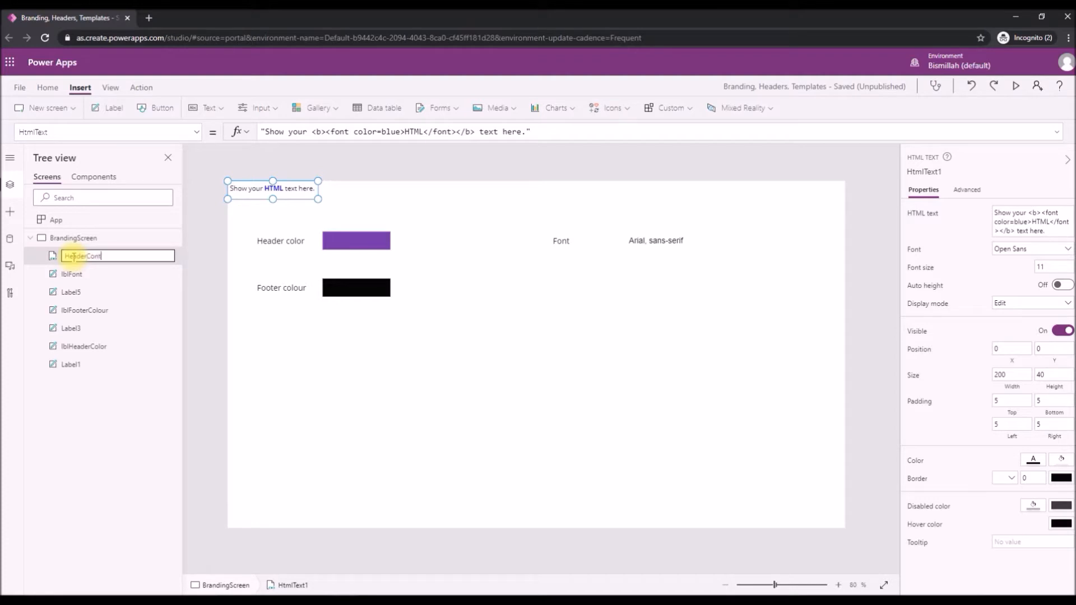
pyautogui.press('Return')
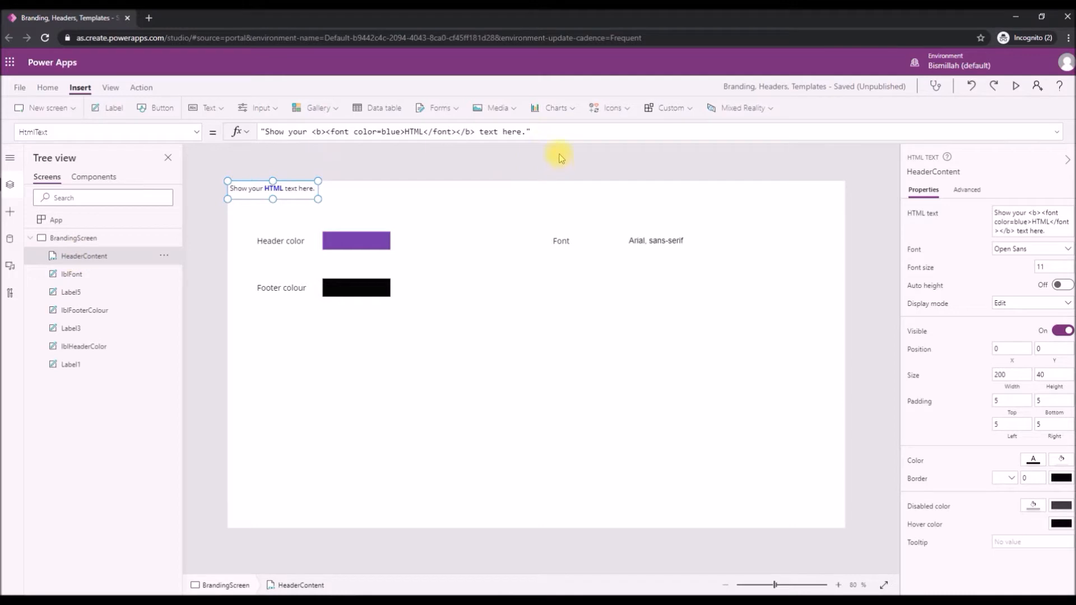
# Set the HtmlText of HeaderContent to "<div style='font-size:150%' align='center'>Welcome to <strong> Branding and Theming Project </strong> </div>".
pyautogui.click(547, 134)
pyautogui.moveTo(525, 133); pyautogui.dragTo(239, 134)
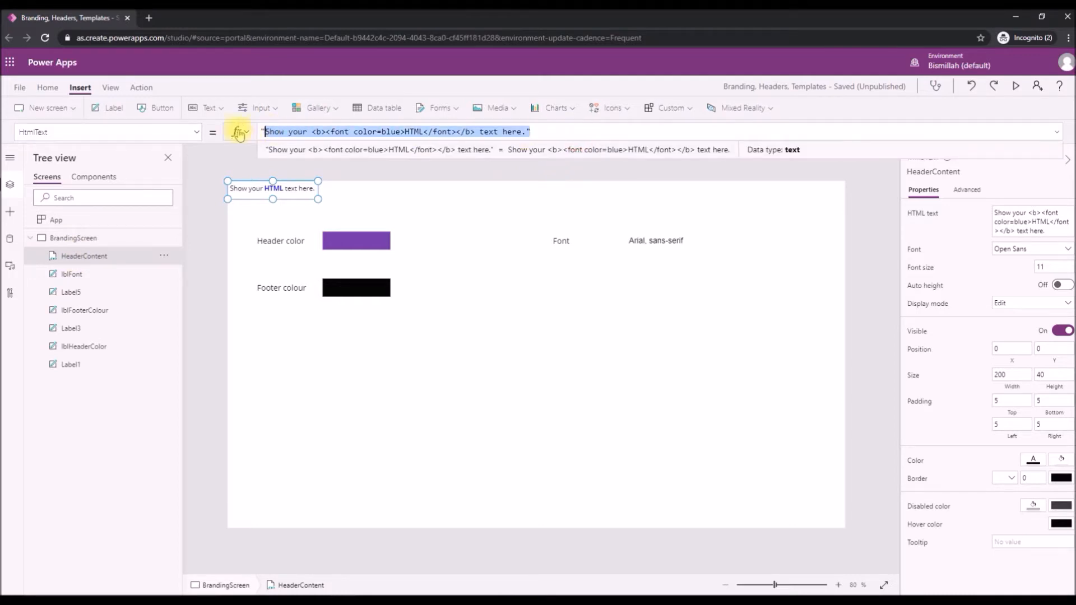
pyautogui.press('BackSpace')
pyautogui.write("<div style='font-size:150%' align='center'>Welcome to <strong> Branding and Theming Project </strong> </div>")
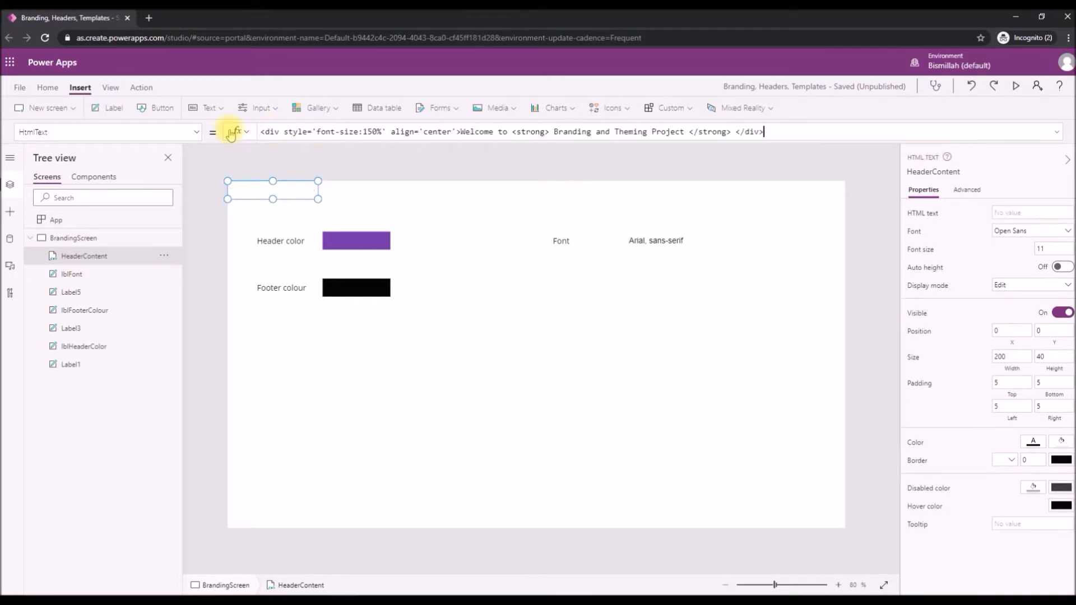
pyautogui.click(425, 128)
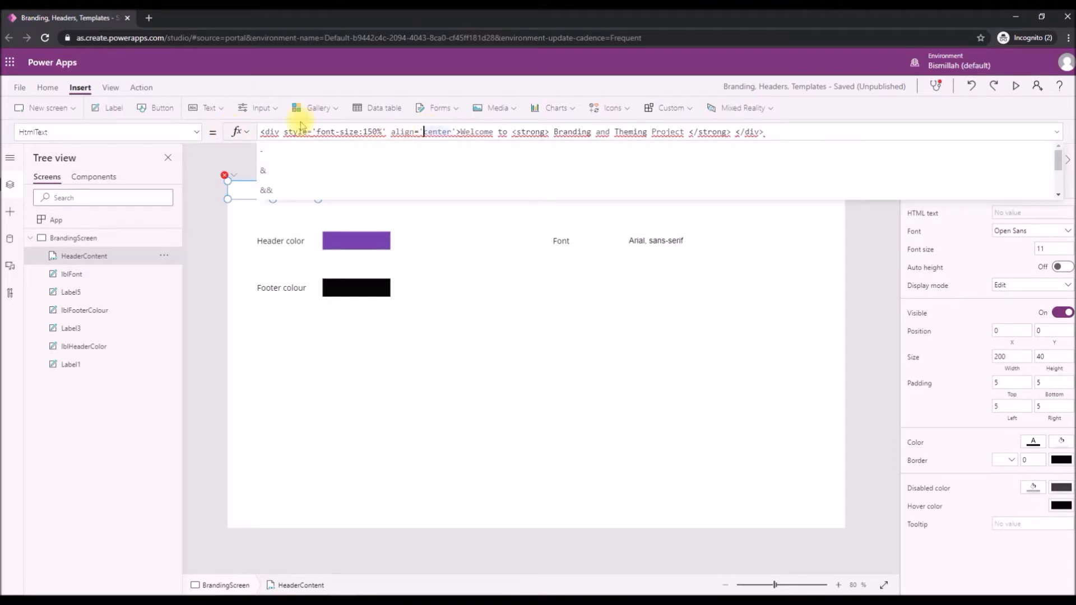
pyautogui.click(264, 133)
pyautogui.write('"')
pyautogui.write('"')
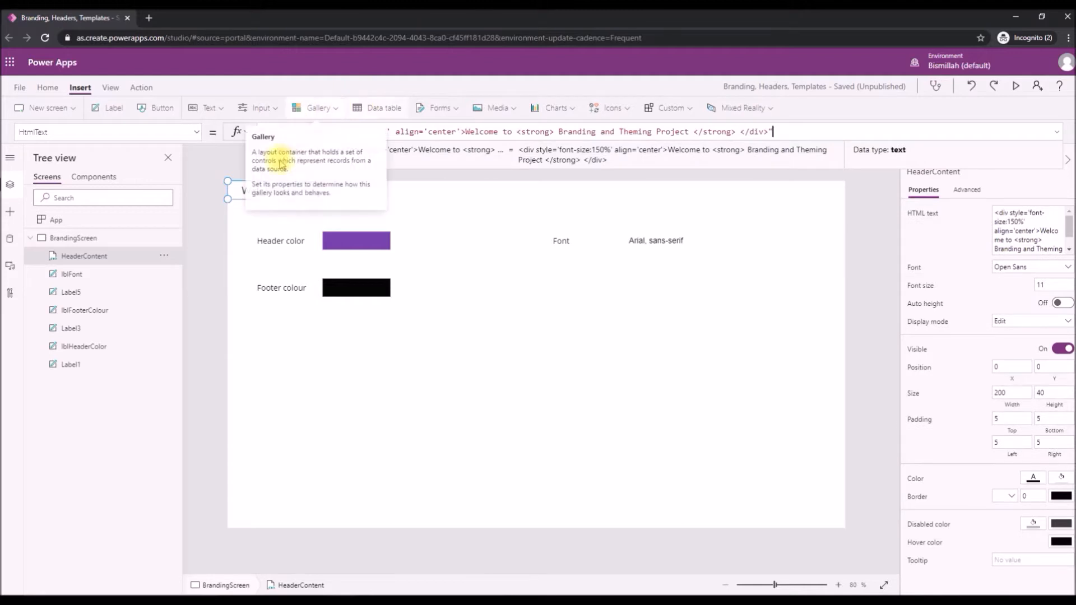
# Remove "and Theming" from the header text and stretch HeaderContent across the full screen width, to 1366 by 50.
pyautogui.click(483, 131)
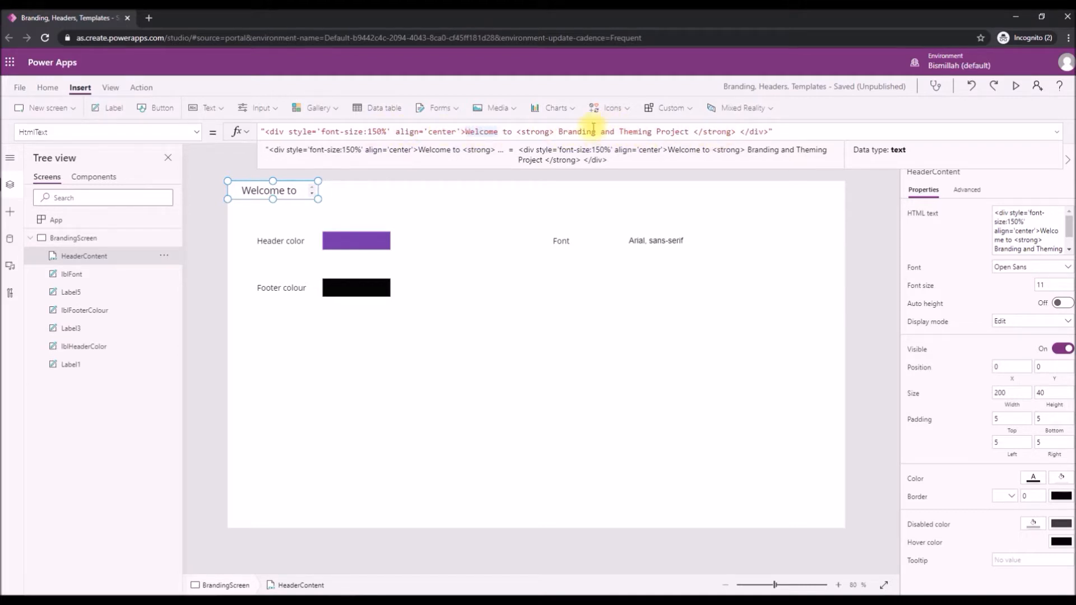
pyautogui.doubleClick(634, 133)
pyautogui.press('BackSpace')
pyautogui.press('BackSpace')
pyautogui.press('BackSpace')
pyautogui.press('BackSpace')
pyautogui.press('BackSpace')
pyautogui.press('BackSpace')
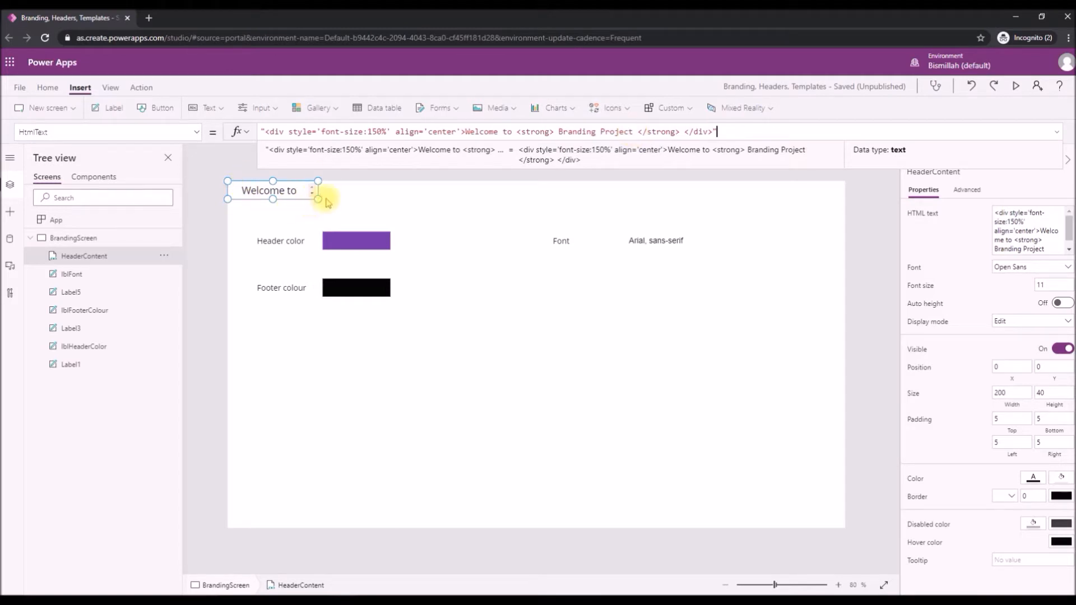
pyautogui.moveTo(317, 196); pyautogui.dragTo(858, 197)
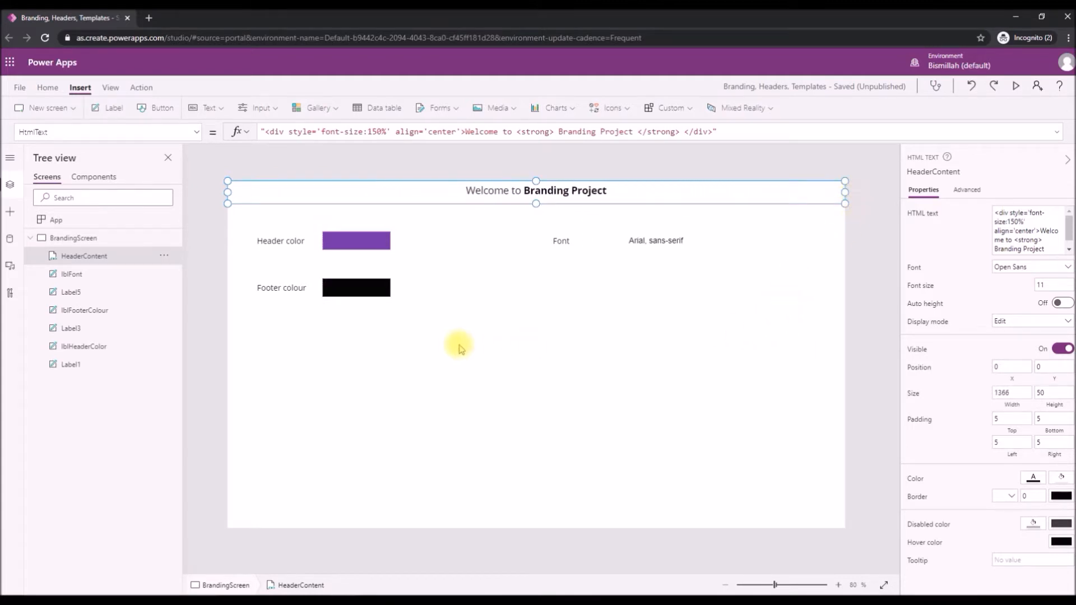
pyautogui.click(461, 351)
# Set the Fill property of HeaderContent to lblHeaderColor.Fill.
pyautogui.click(427, 192)
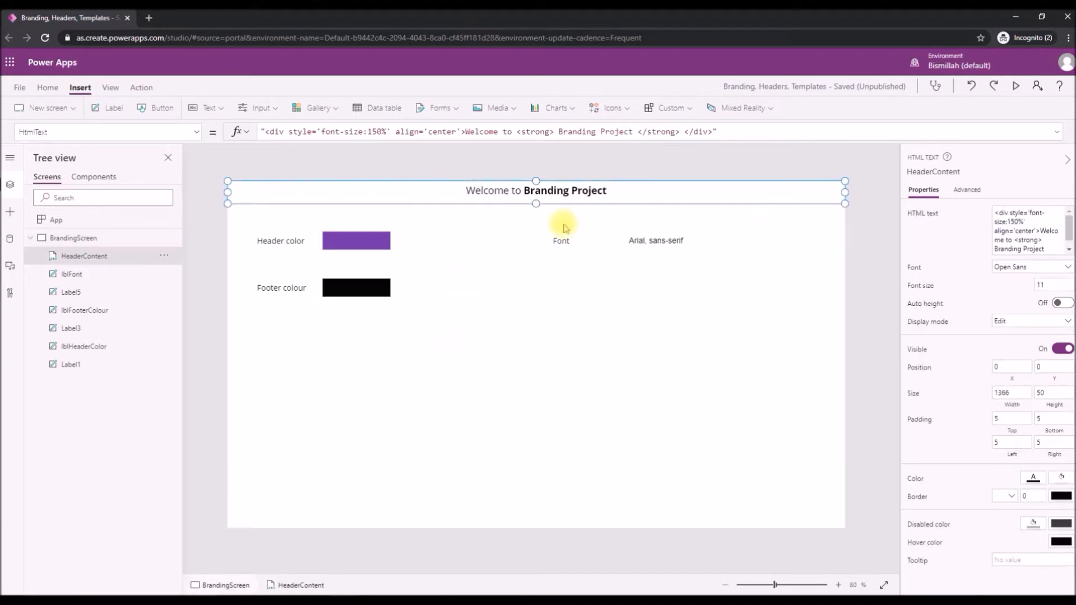
pyautogui.click(196, 132)
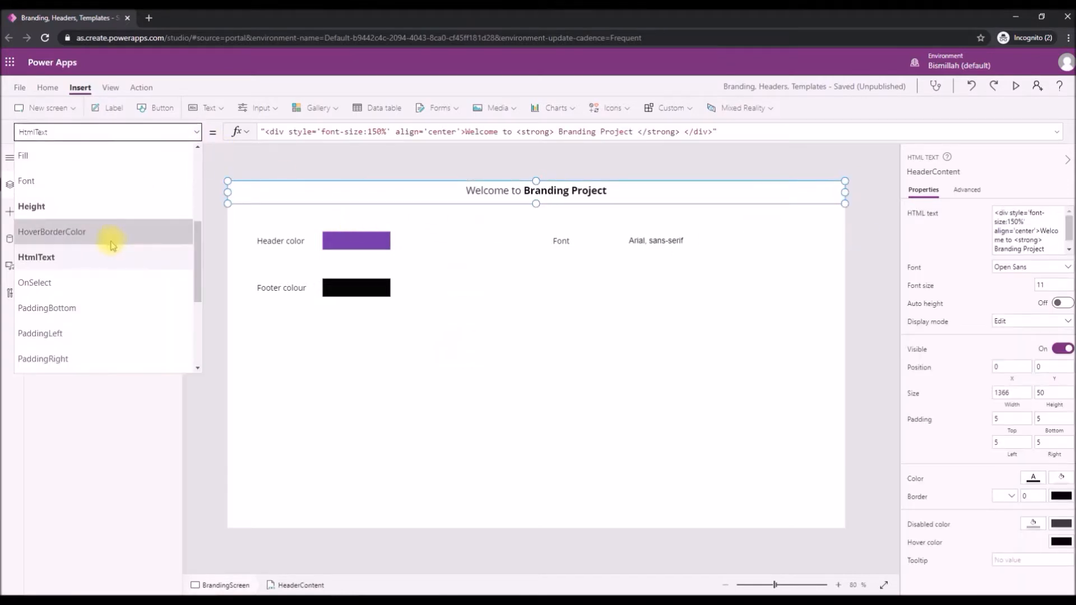
pyautogui.click(82, 155)
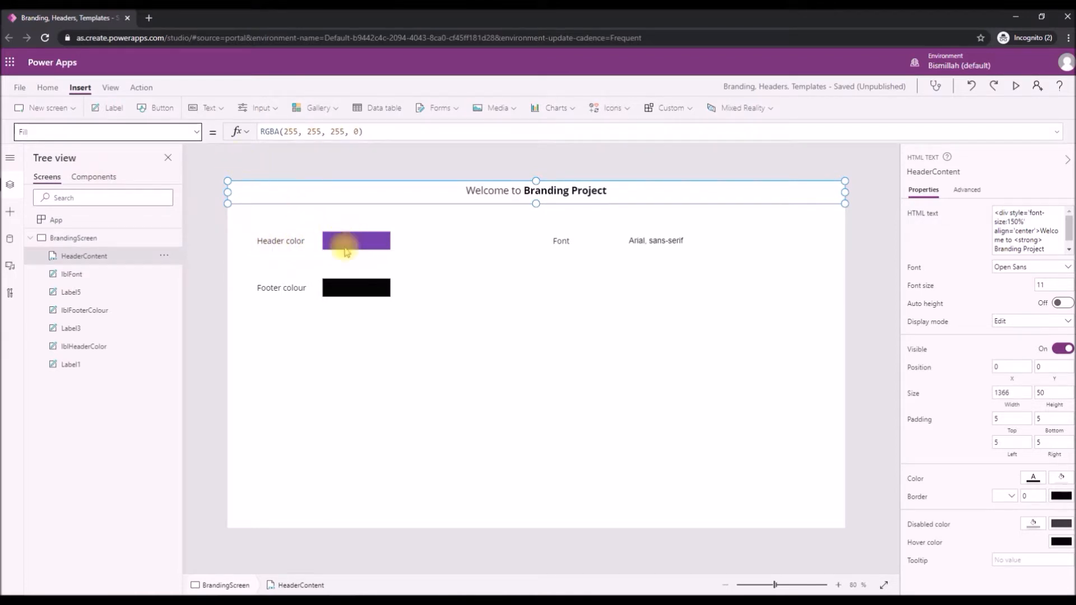
pyautogui.moveTo(391, 131); pyautogui.dragTo(216, 131)
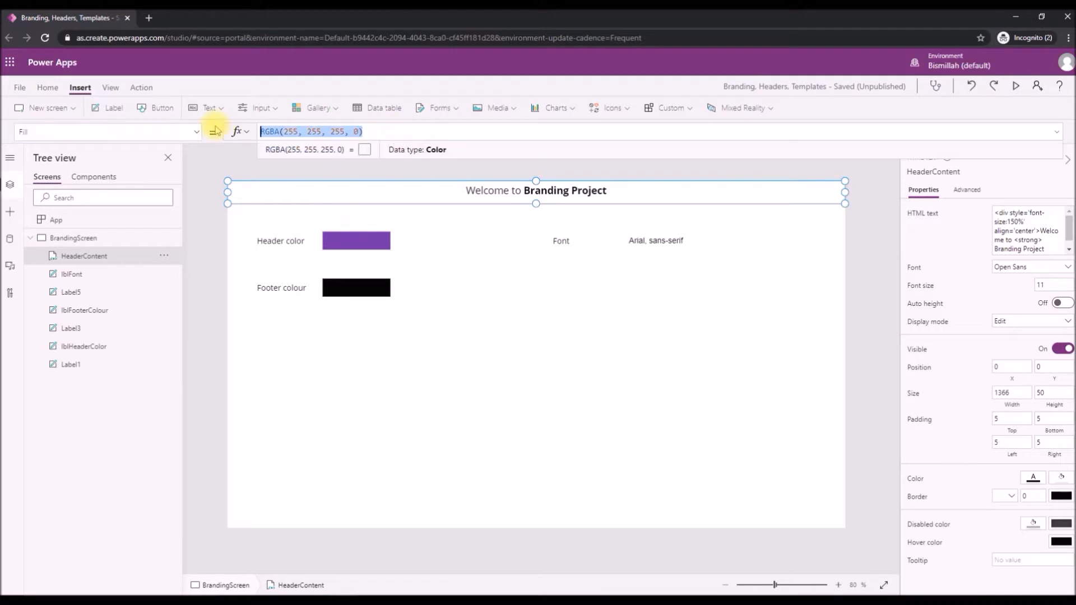
pyautogui.write('lbl')
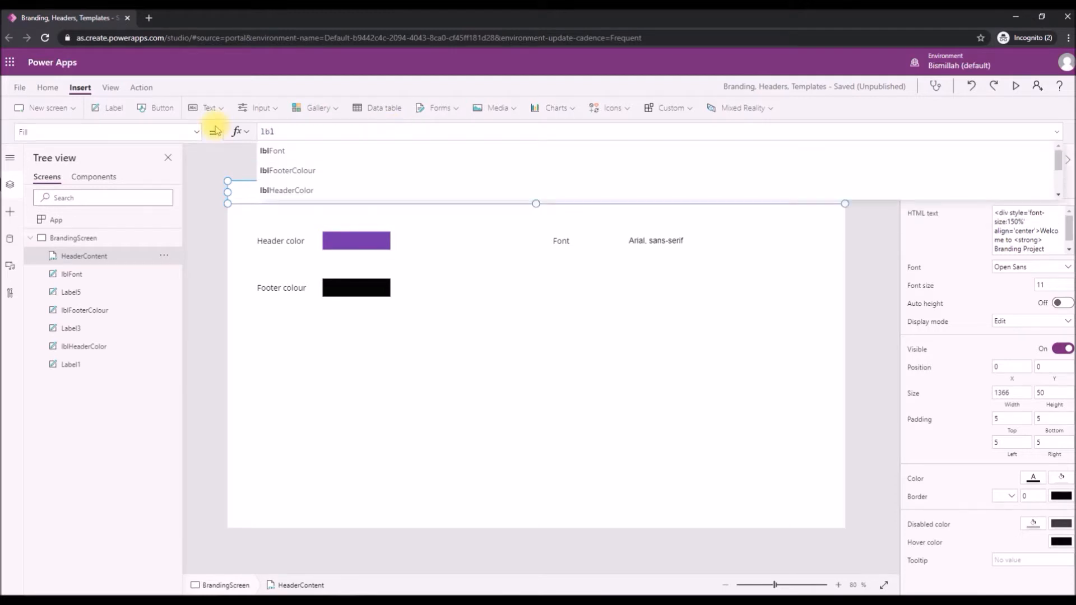
pyautogui.press('Down')
pyautogui.press('Down')
pyautogui.press('Return')
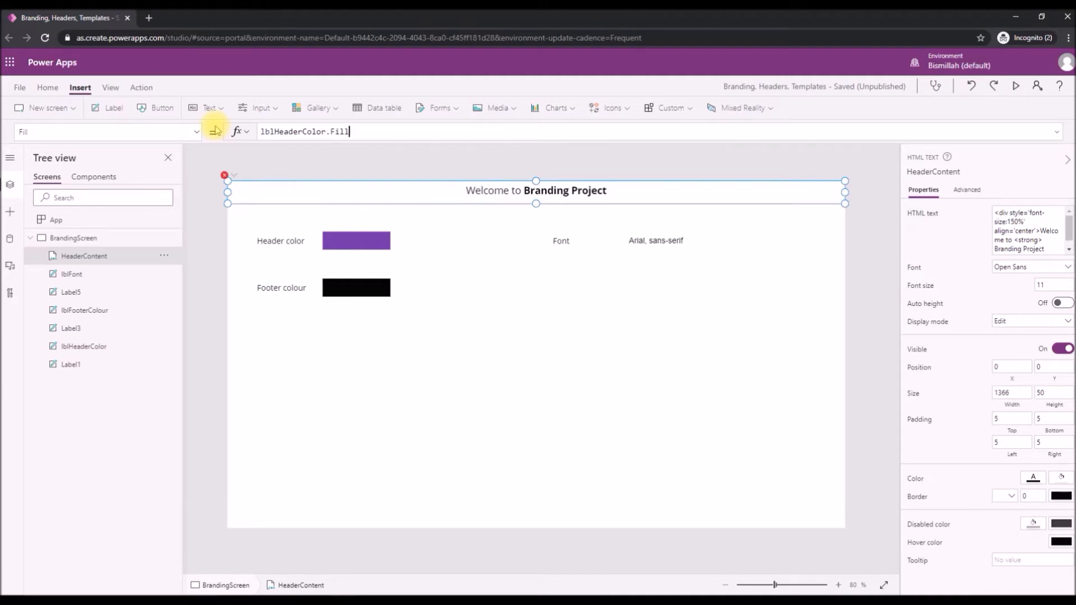
pyautogui.click(339, 395)
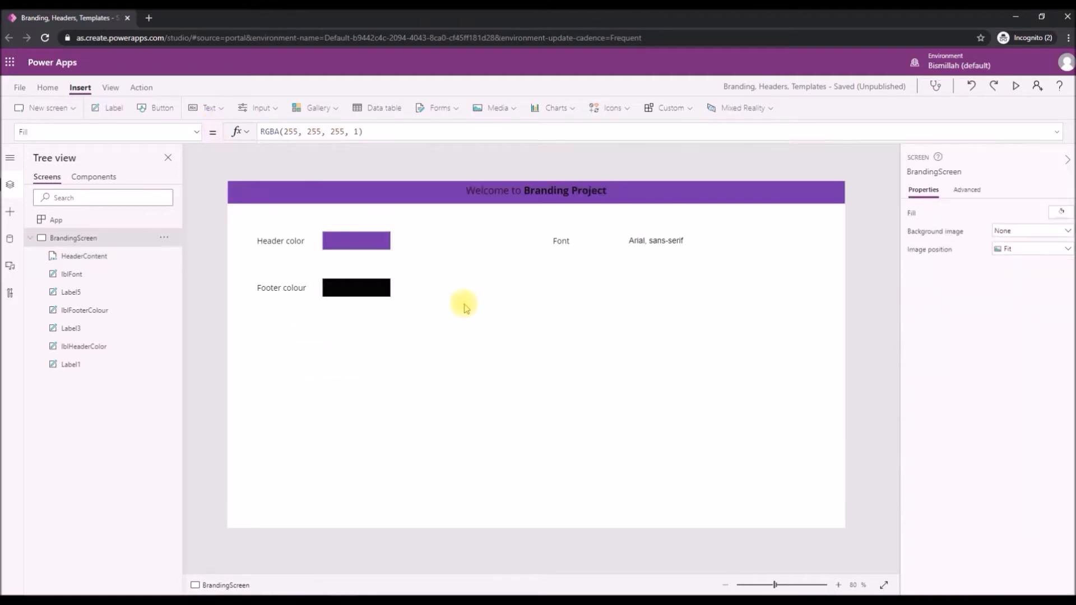
# Set the Color property of HeaderContent to White.
pyautogui.click(526, 195)
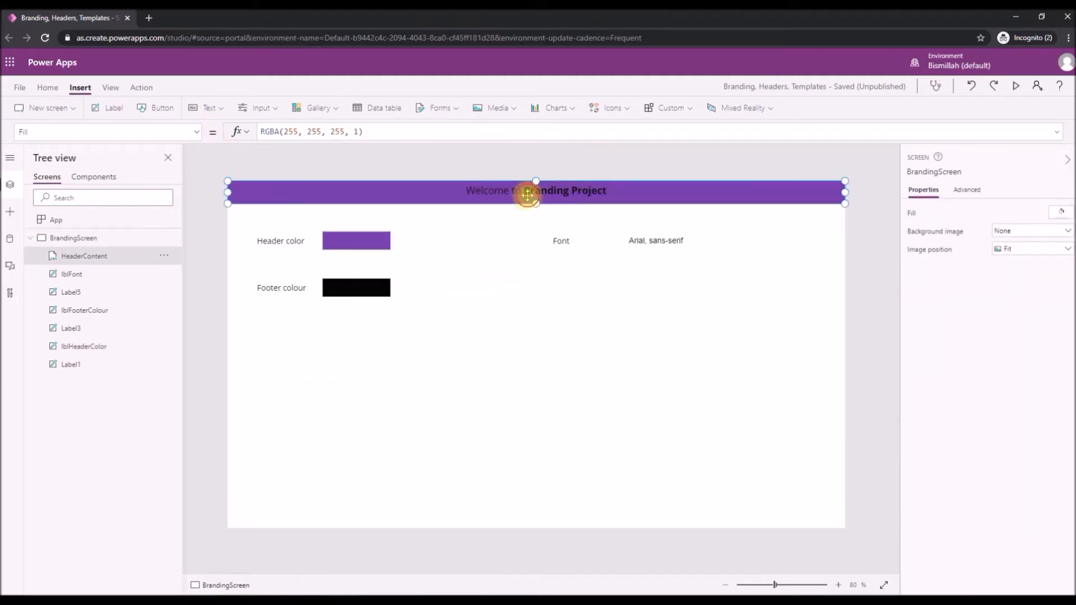
pyautogui.click(195, 137)
pyautogui.scroll(3, 109, 258)
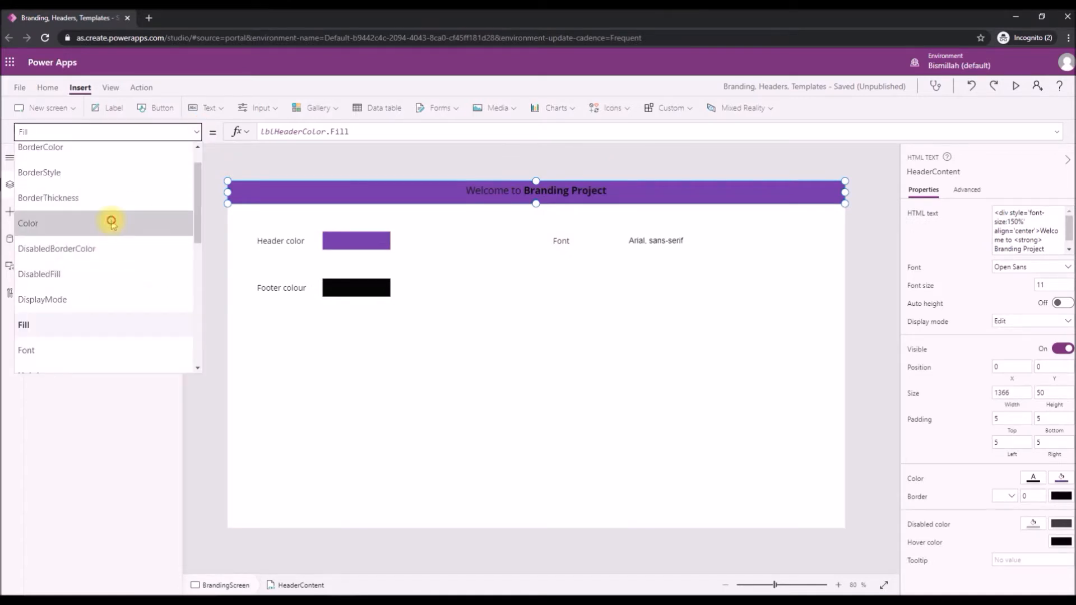
pyautogui.click(112, 222)
pyautogui.click(365, 136)
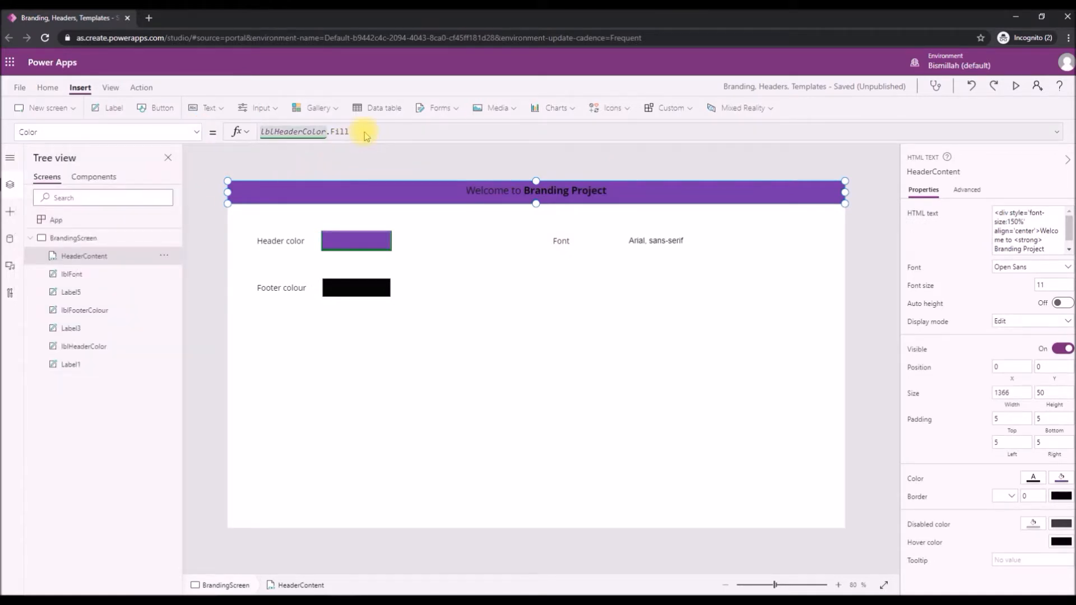
pyautogui.moveTo(363, 133); pyautogui.dragTo(217, 131)
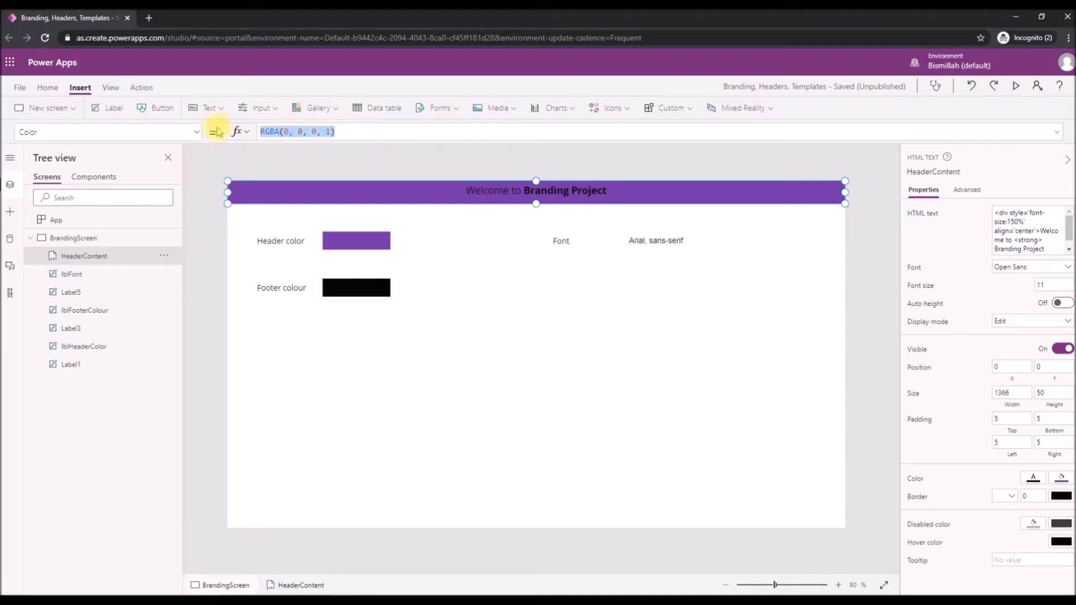
pyautogui.write('Wh')
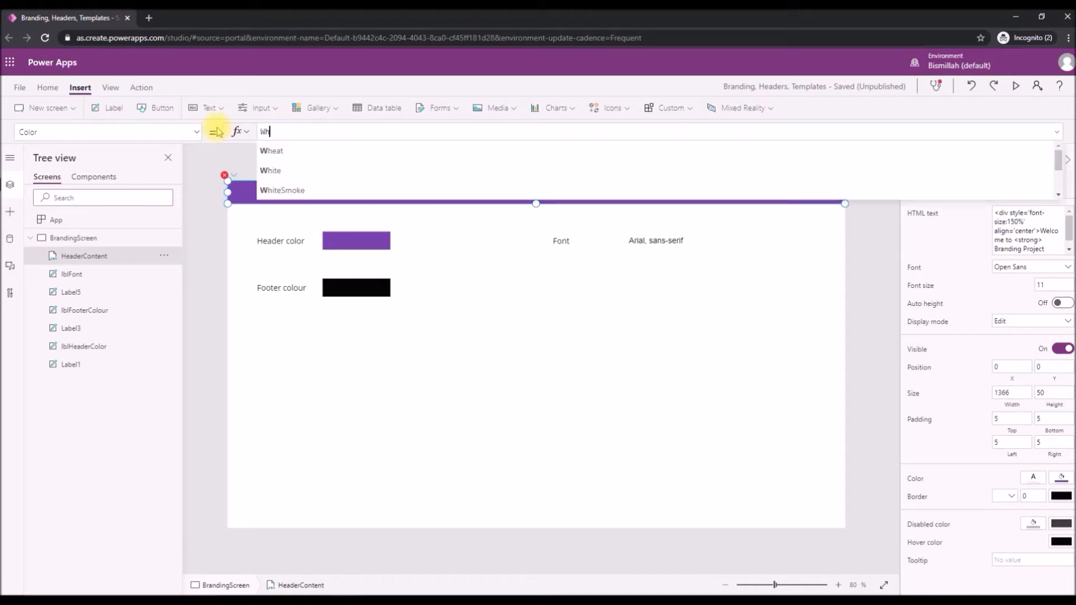
pyautogui.write('ite')
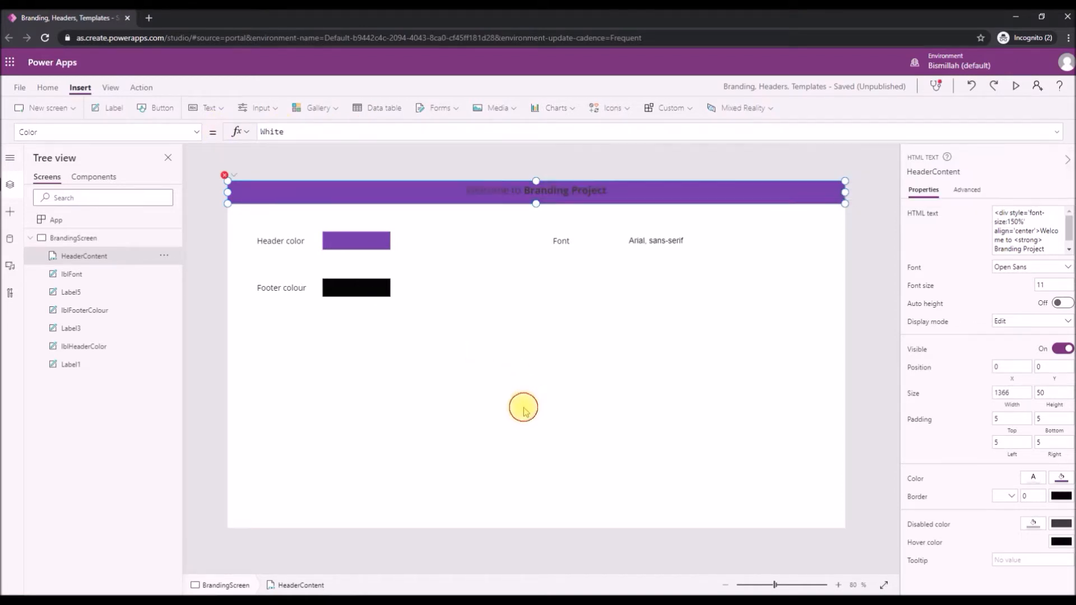
pyautogui.click(524, 403)
pyautogui.click(504, 192)
pyautogui.click(312, 132)
pyautogui.write('White')
pyautogui.click(461, 395)
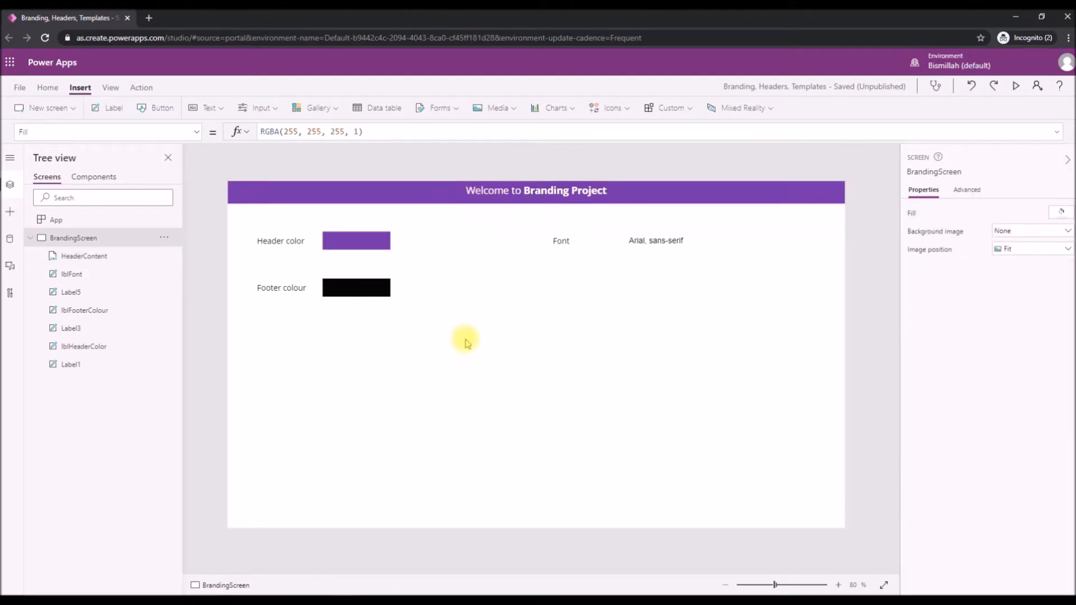
# Set the Font property of HeaderContent to lblFont.Font.
pyautogui.click(454, 191)
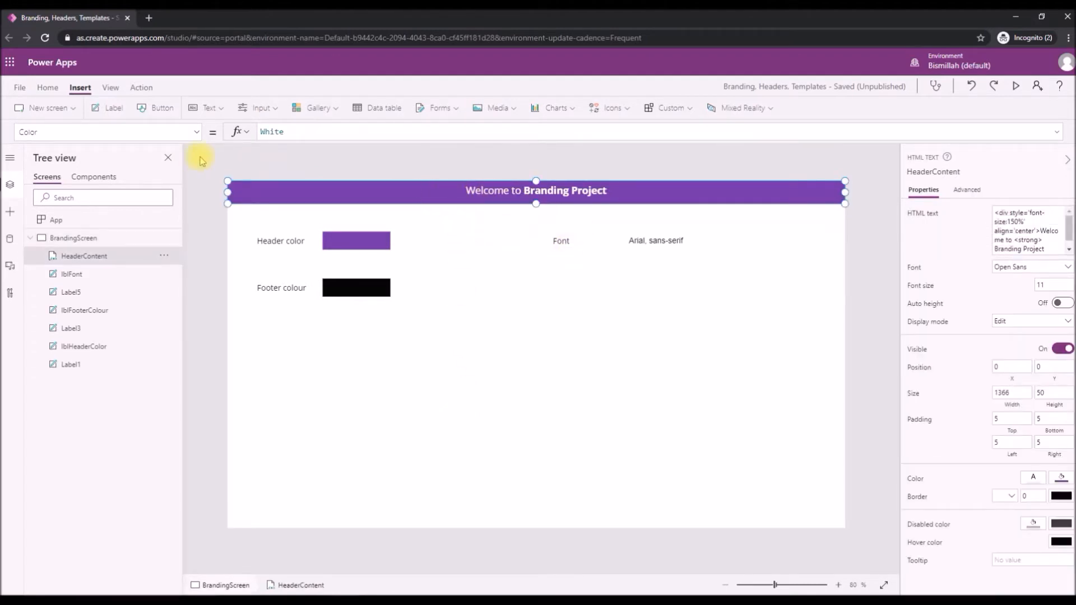
pyautogui.click(195, 134)
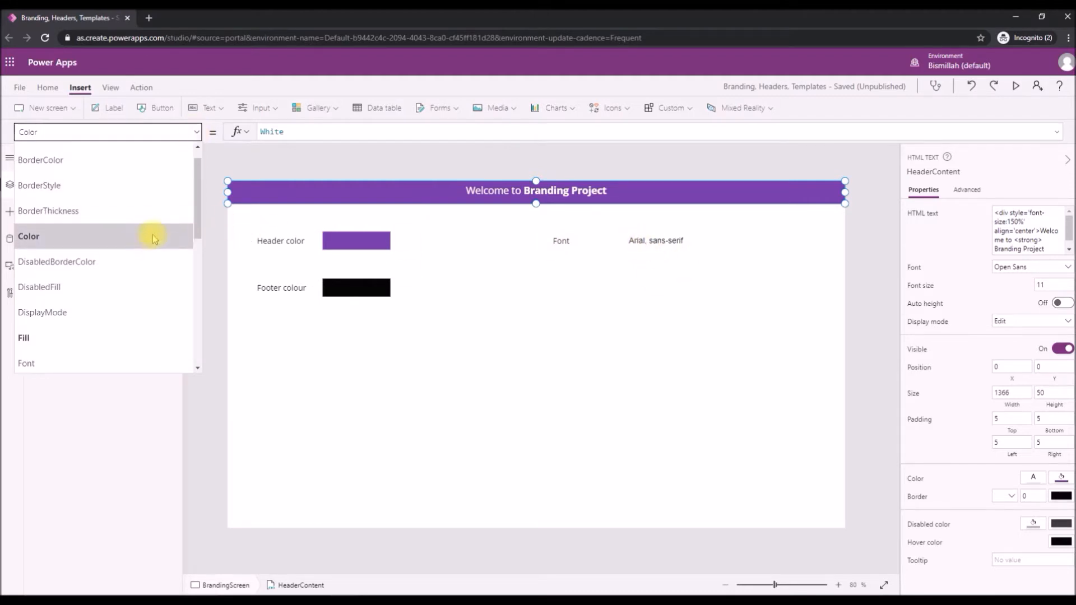
pyautogui.scroll(-3, 154, 227)
pyautogui.click(78, 213)
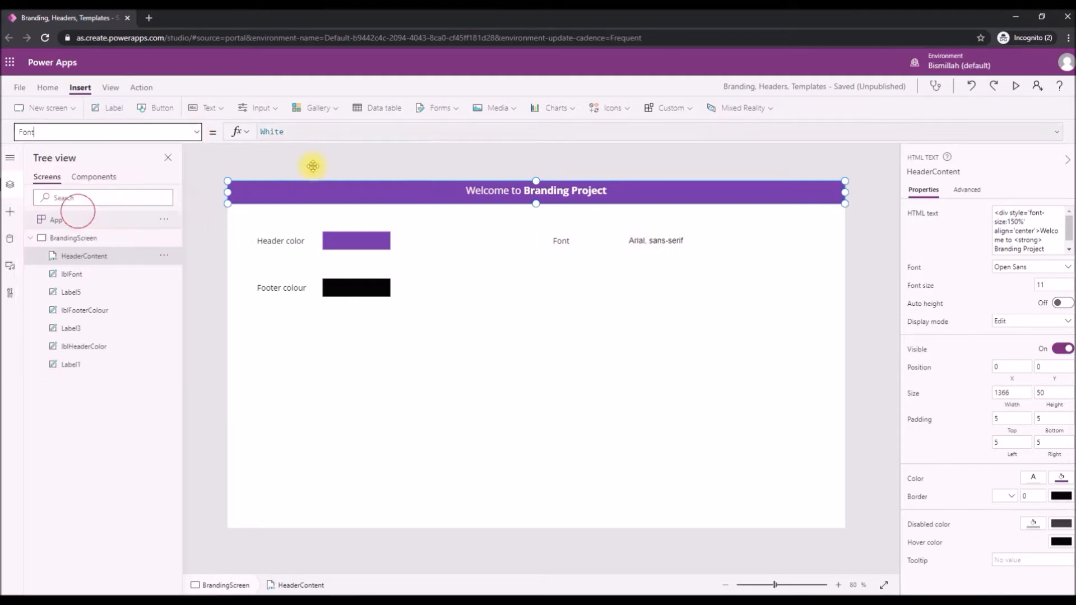
pyautogui.click(324, 132)
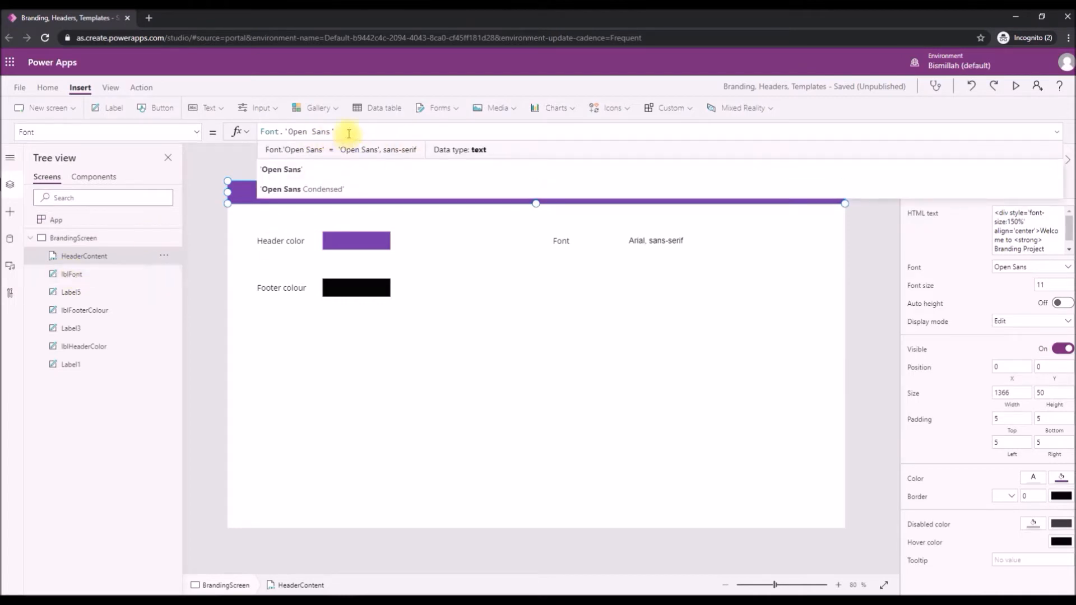
pyautogui.moveTo(348, 132); pyautogui.dragTo(259, 133)
pyautogui.write('lbl')
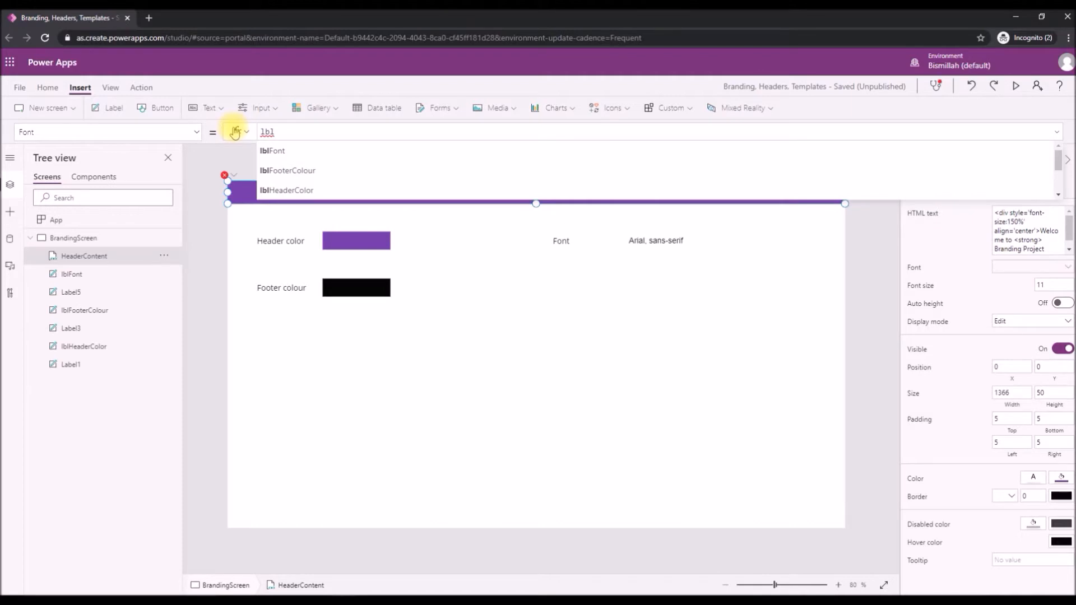
pyautogui.write('Font.Fon')
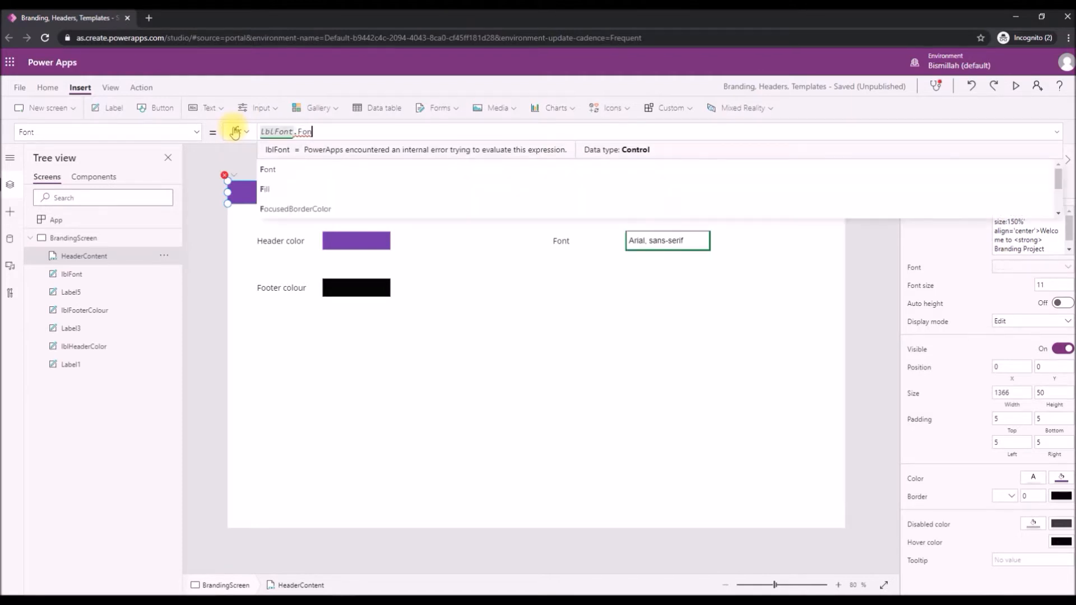
pyautogui.write('t')
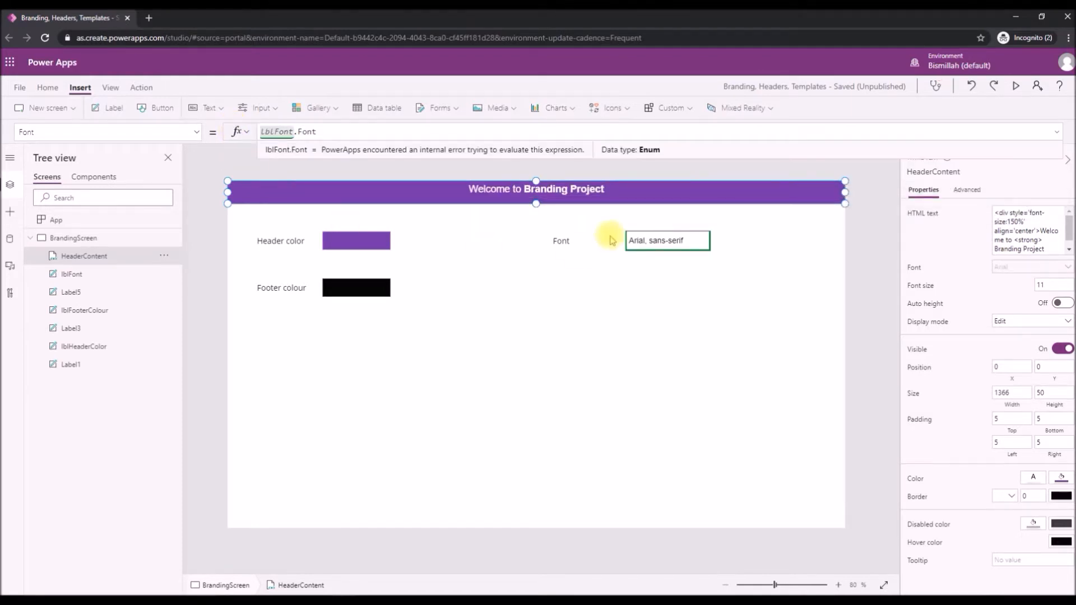
pyautogui.click(460, 365)
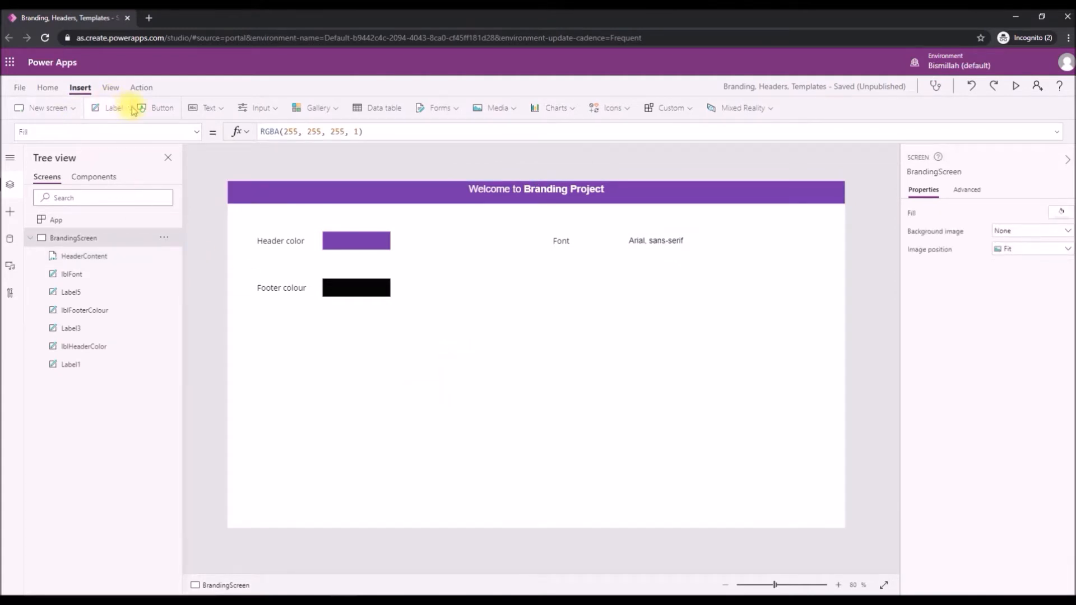
# Insert an HTML text control as a footer along the screen's lower edge, stretched to full width at about 1366 by 54.
pyautogui.click(219, 116)
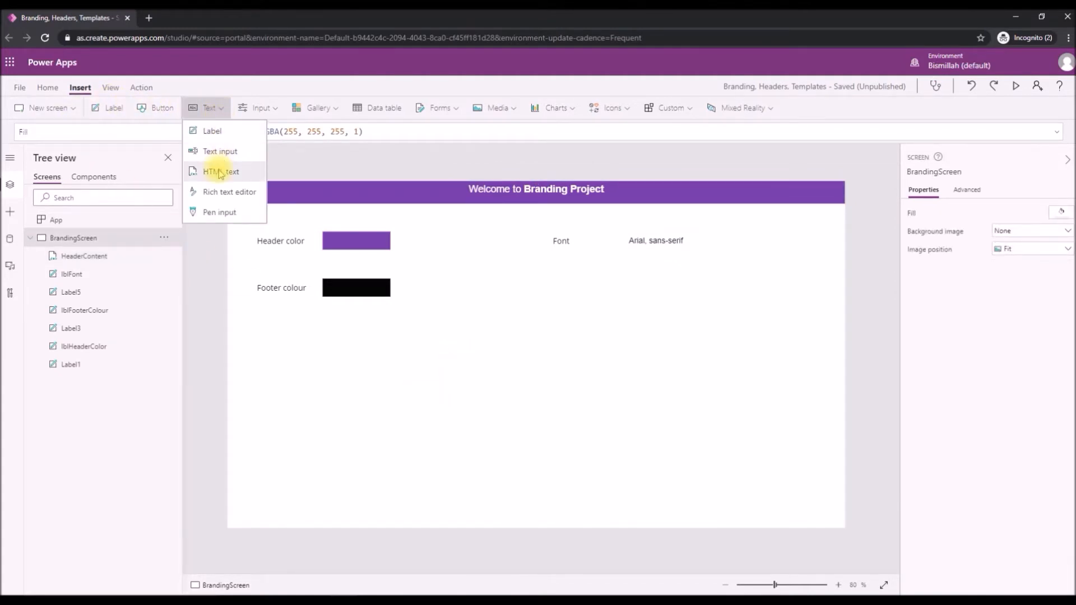
pyautogui.moveTo(284, 211); pyautogui.dragTo(254, 521)
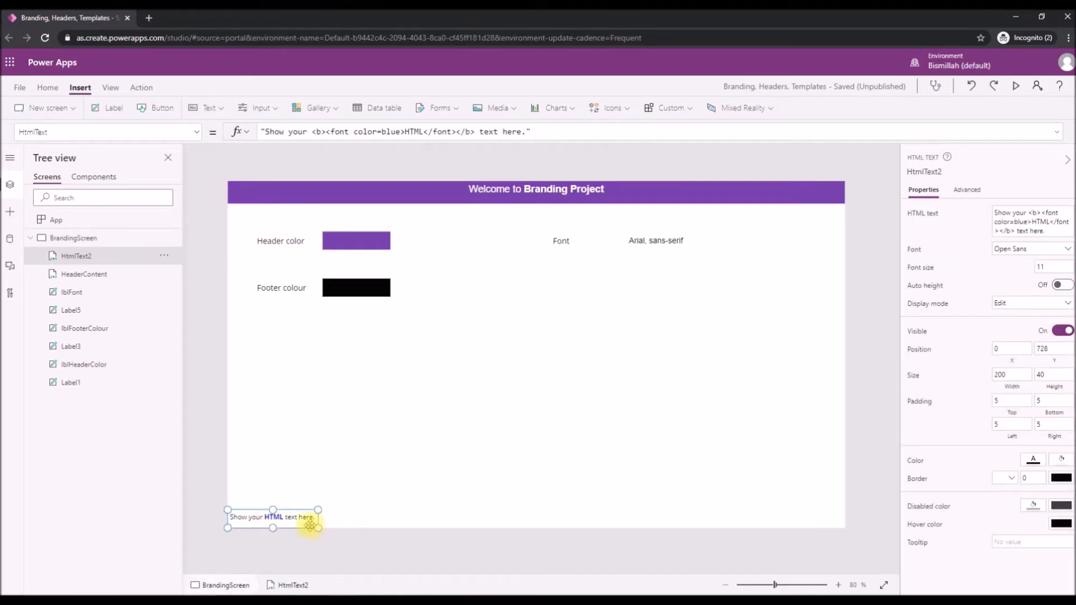
pyautogui.moveTo(317, 528); pyautogui.dragTo(839, 525)
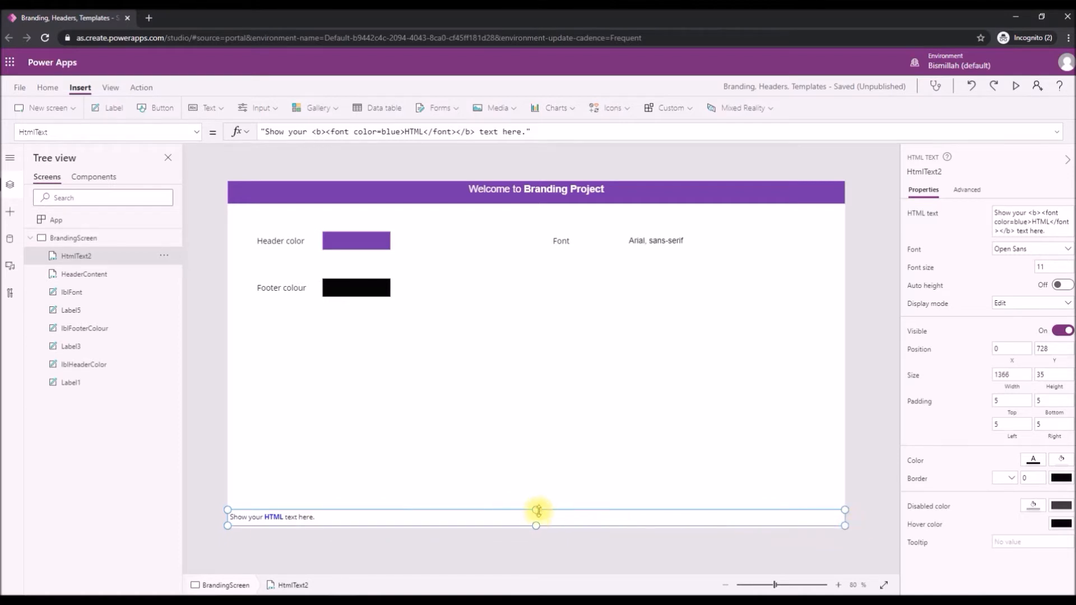
pyautogui.moveTo(537, 510); pyautogui.dragTo(537, 530)
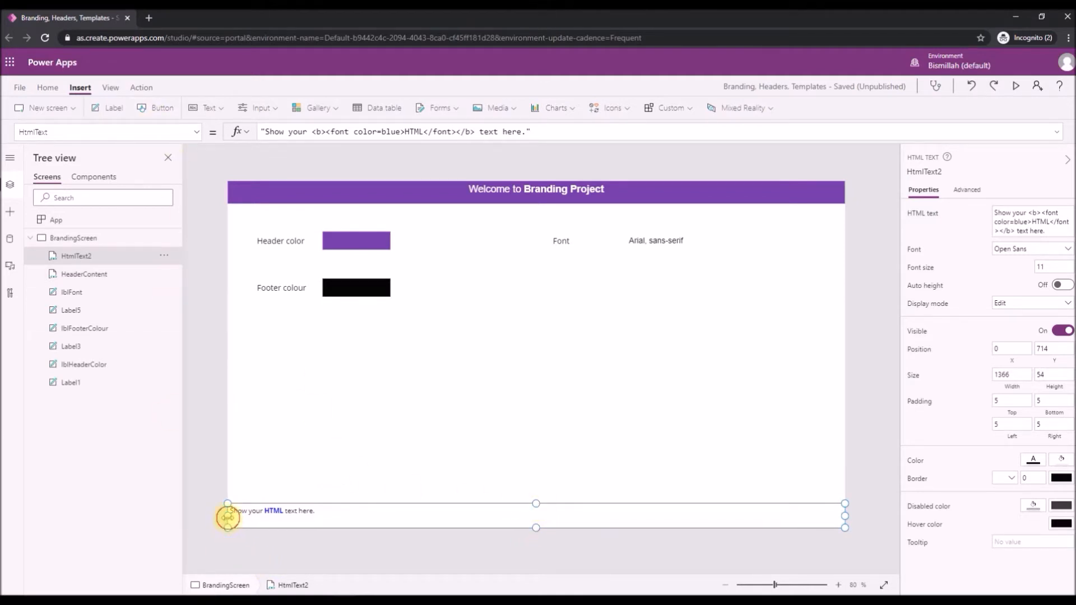
# Set the Fill property of the footer HTML text to lblFooterColour.Fill.
pyautogui.click(197, 135)
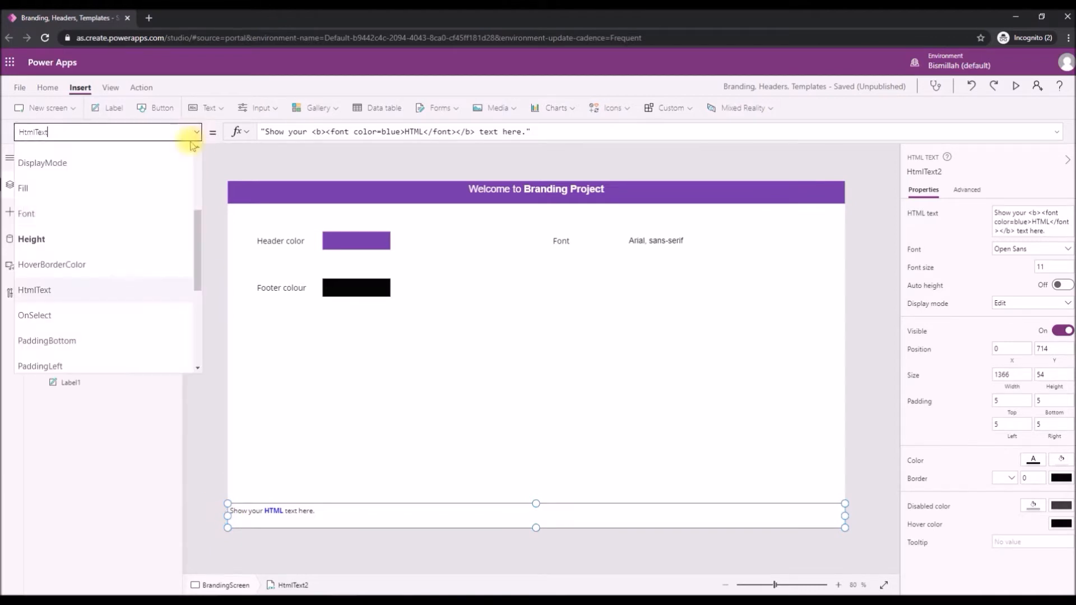
pyautogui.click(91, 189)
pyautogui.moveTo(394, 131); pyautogui.dragTo(158, 126)
pyautogui.write('lblF')
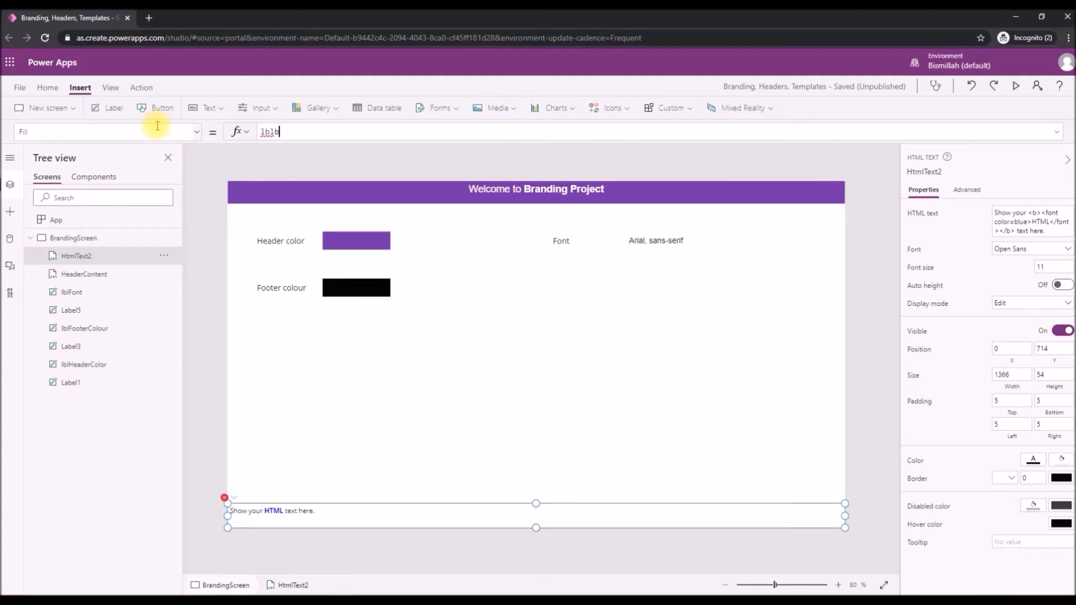
pyautogui.write('o')
pyautogui.press('Tab')
pyautogui.write('.Fill')
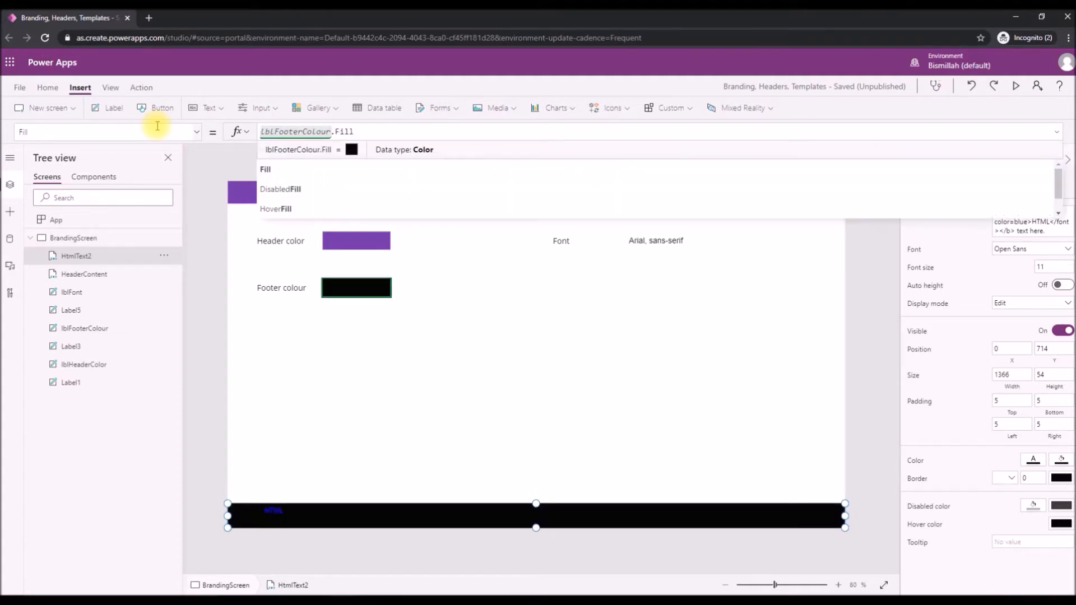
pyautogui.click(283, 169)
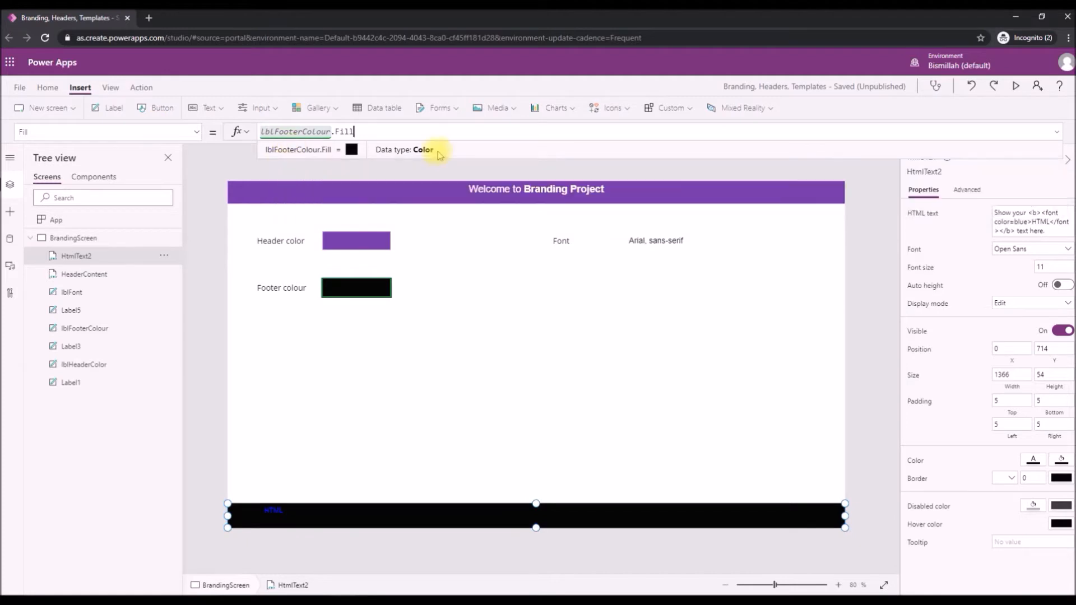
# Set the Color property of the footer HTML text to White.
pyautogui.click(197, 133)
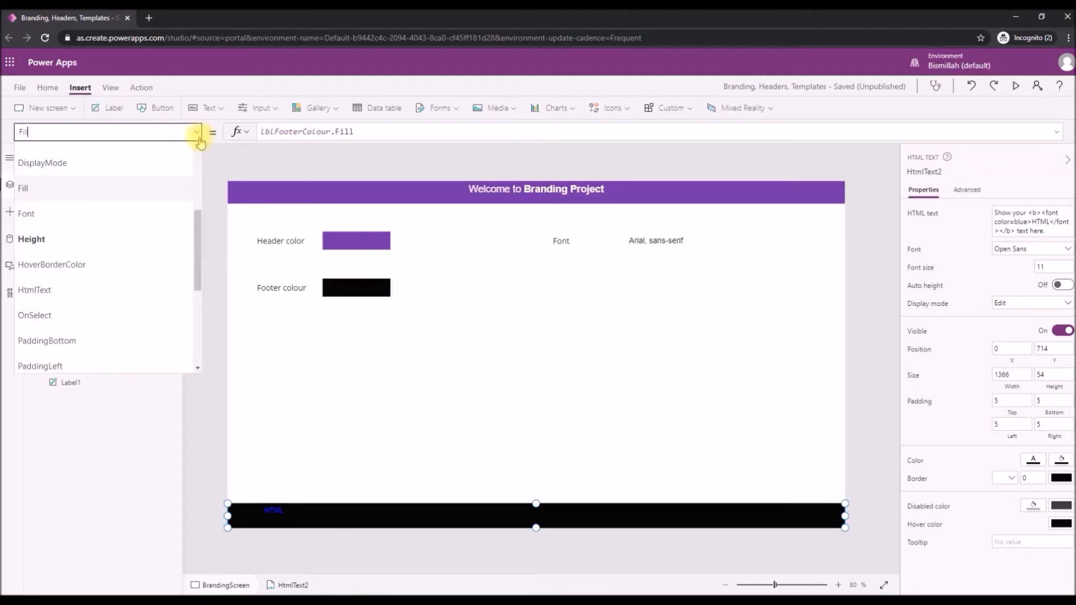
pyautogui.scroll(3, 134, 213)
pyautogui.scroll(1, 133, 215)
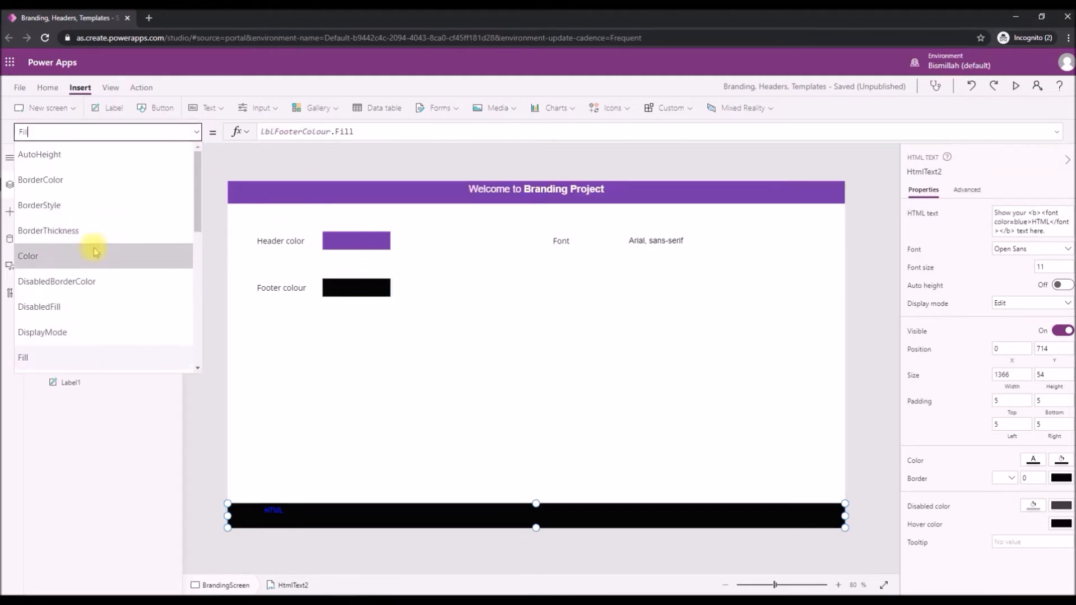
pyautogui.click(92, 251)
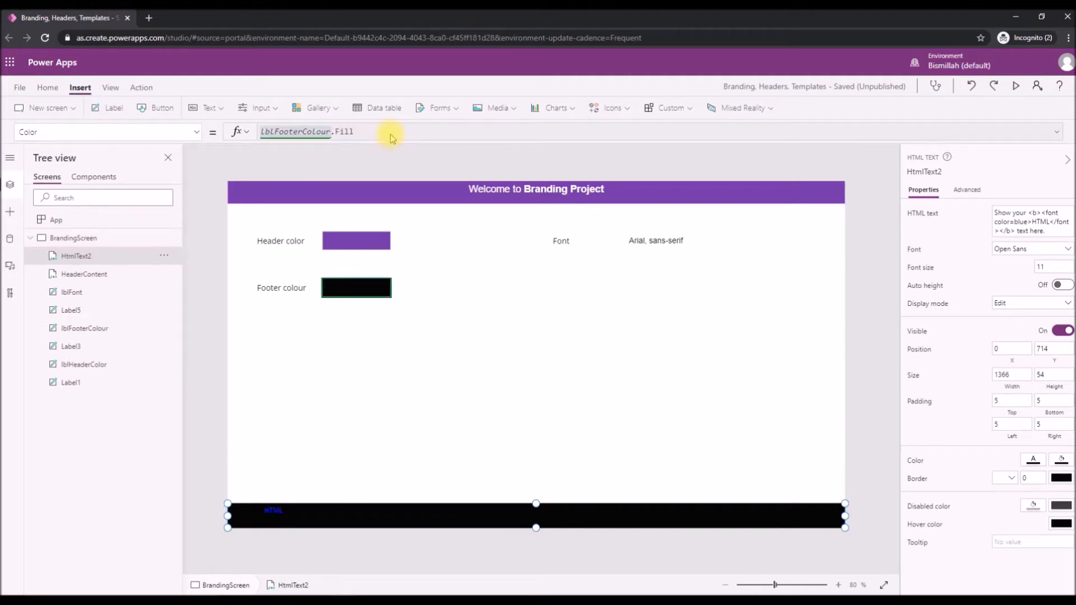
pyautogui.click(422, 134)
pyautogui.moveTo(421, 132); pyautogui.dragTo(227, 118)
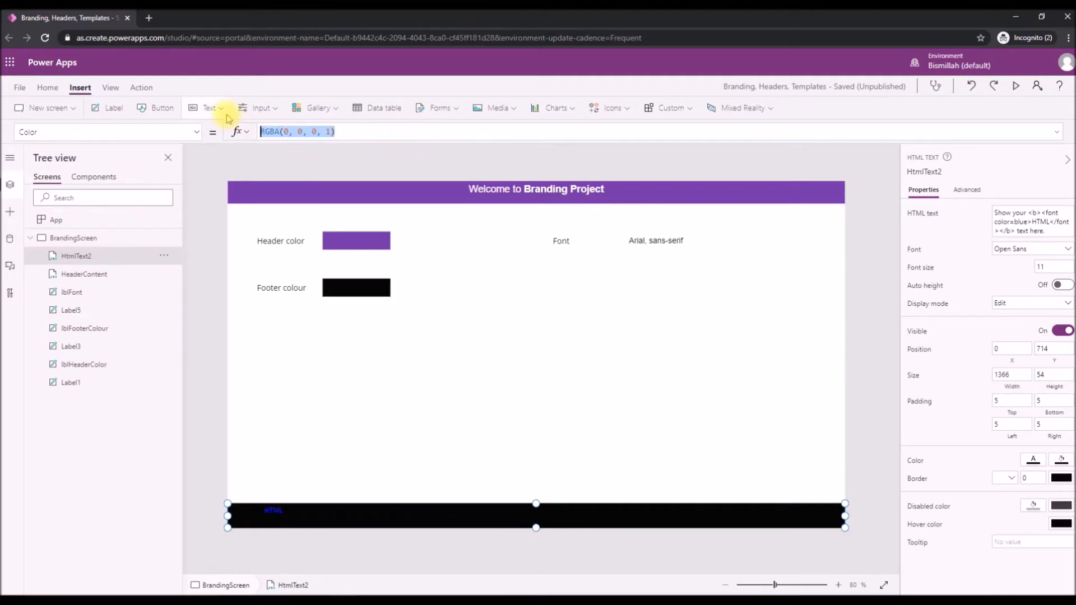
pyautogui.write('White')
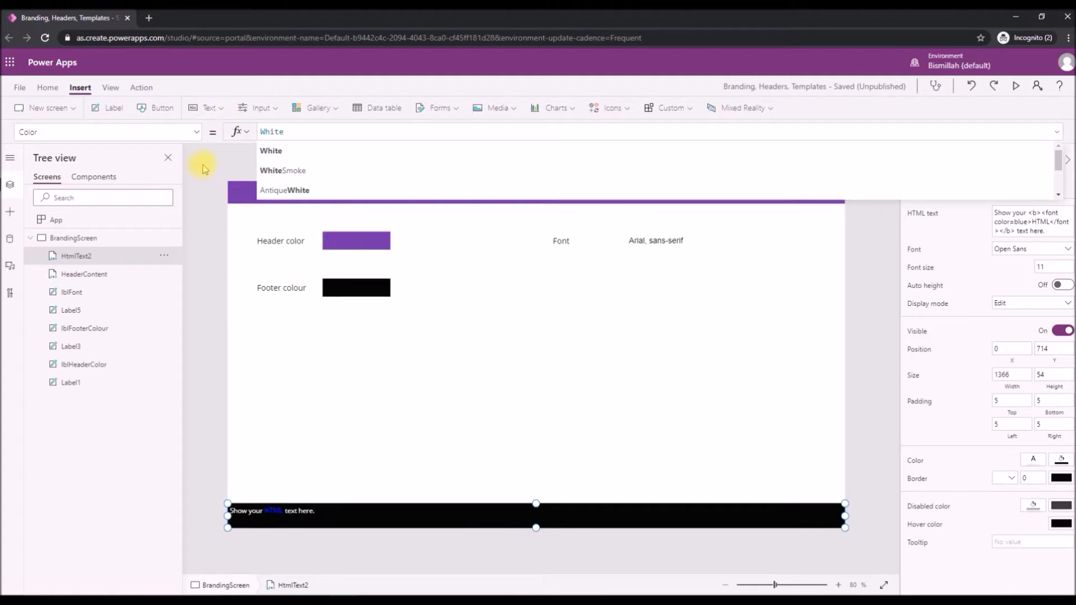
# Set the Font property of the footer HTML text to lblFont.Font.
pyautogui.click(196, 139)
pyautogui.scroll(-3, 65, 305)
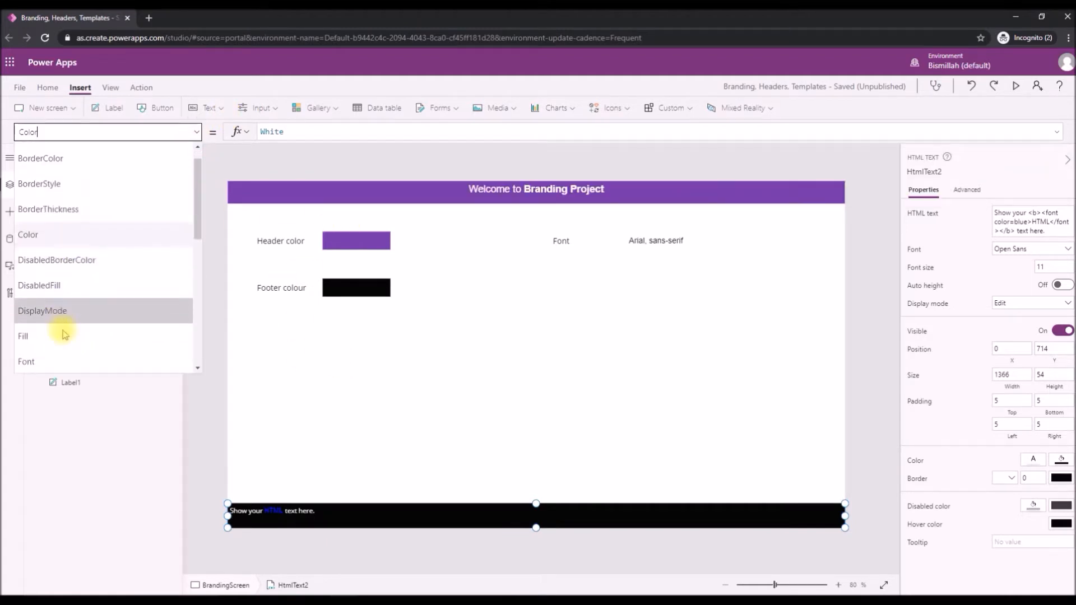
pyautogui.click(50, 269)
pyautogui.moveTo(404, 129); pyautogui.dragTo(215, 126)
pyautogui.write('lbl')
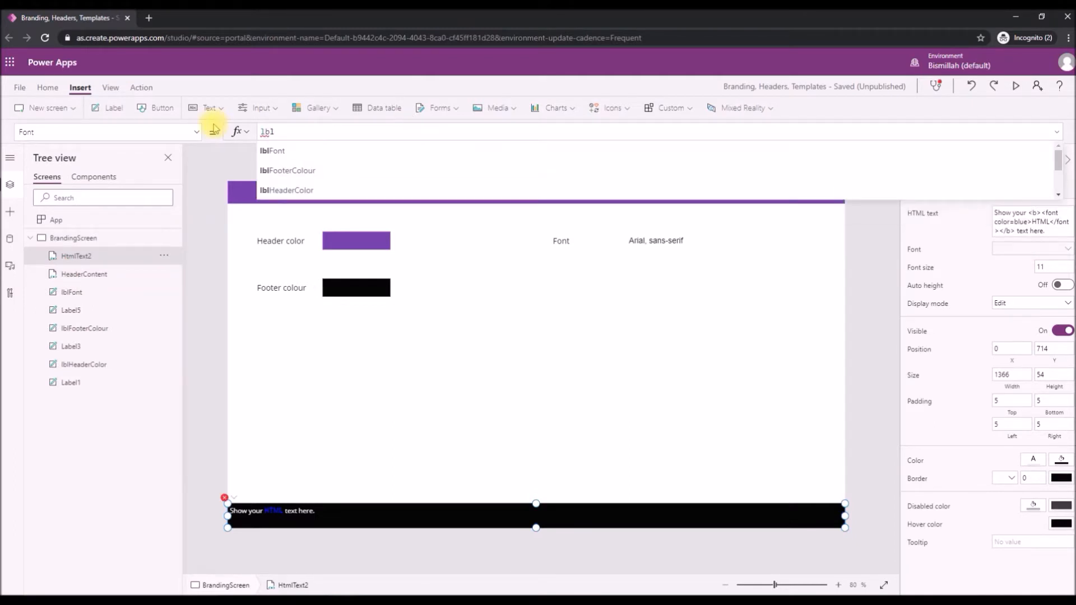
pyautogui.press('Tab')
pyautogui.write('.Fon')
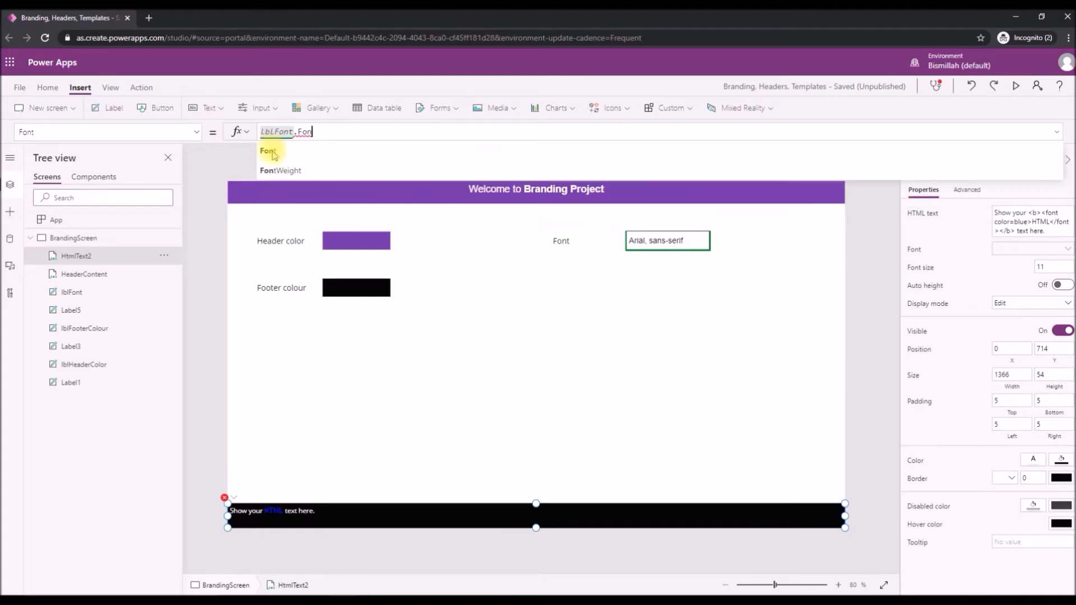
pyautogui.click(269, 151)
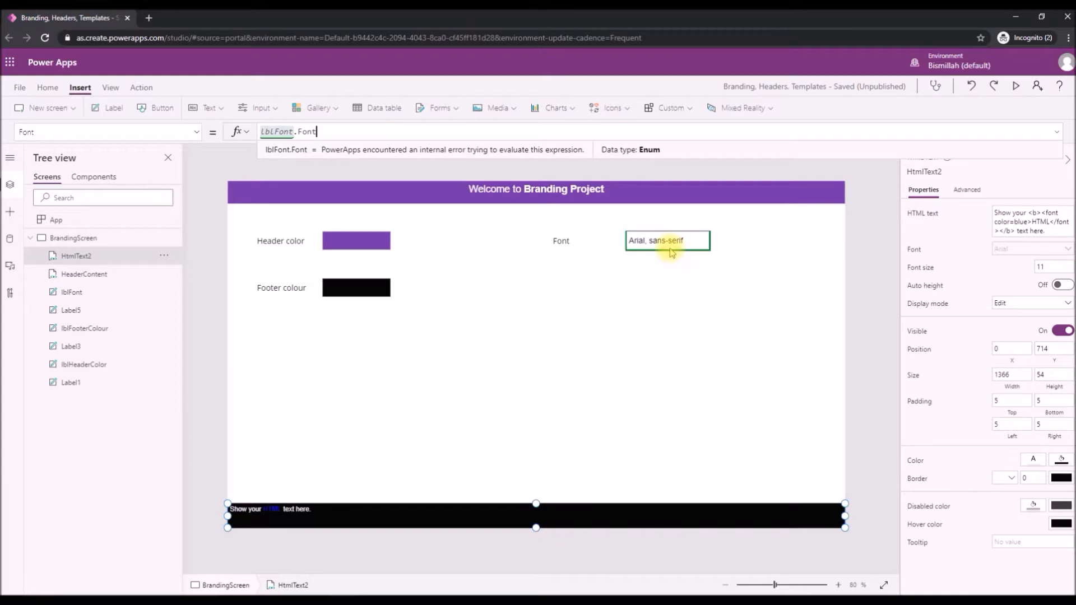
pyautogui.click(433, 191)
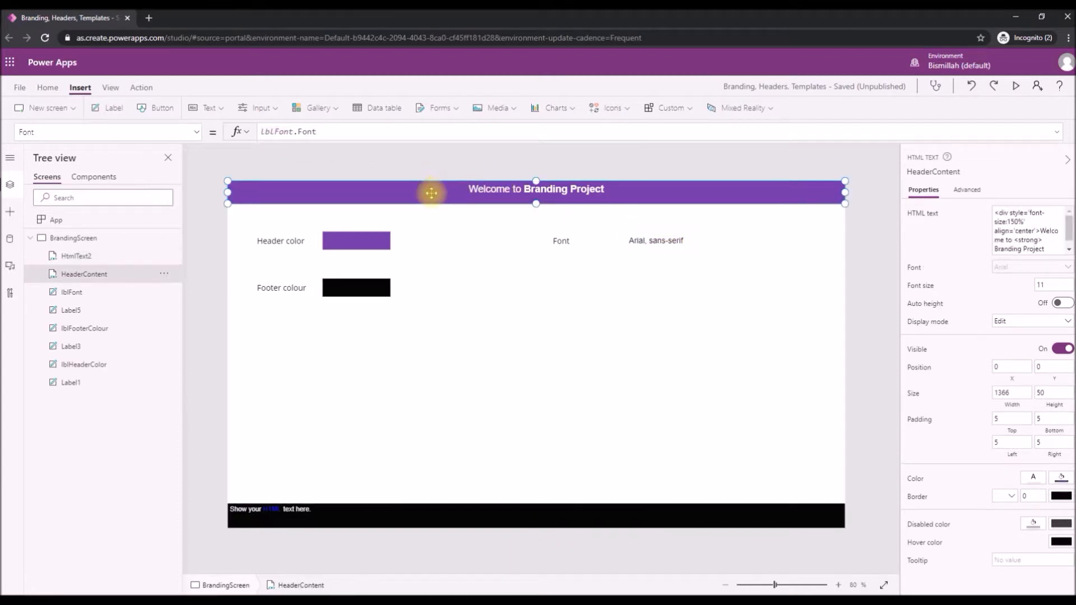
pyautogui.click(357, 240)
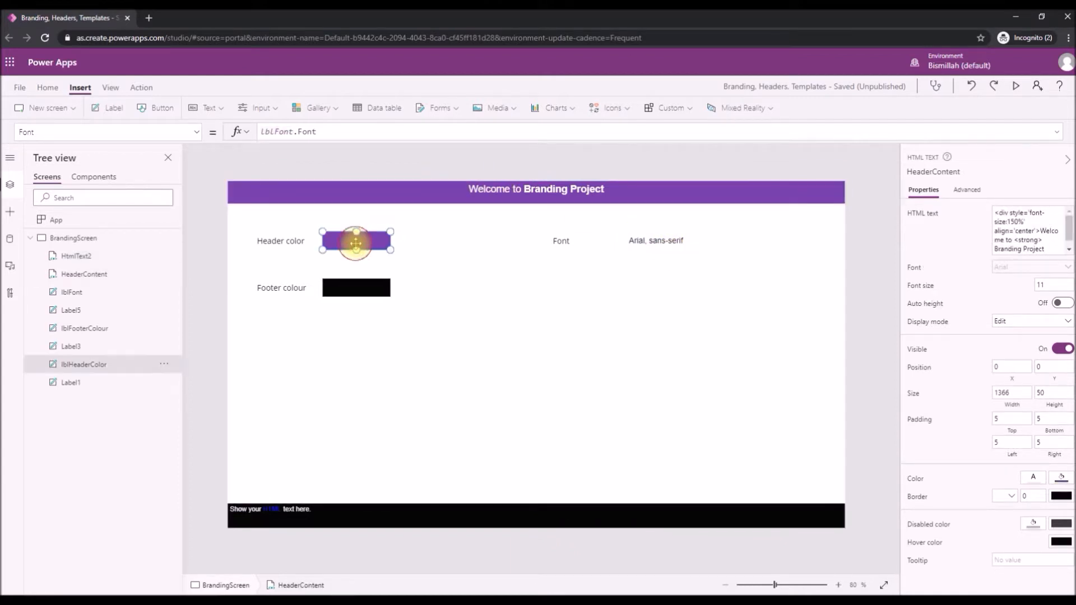
pyautogui.click(369, 522)
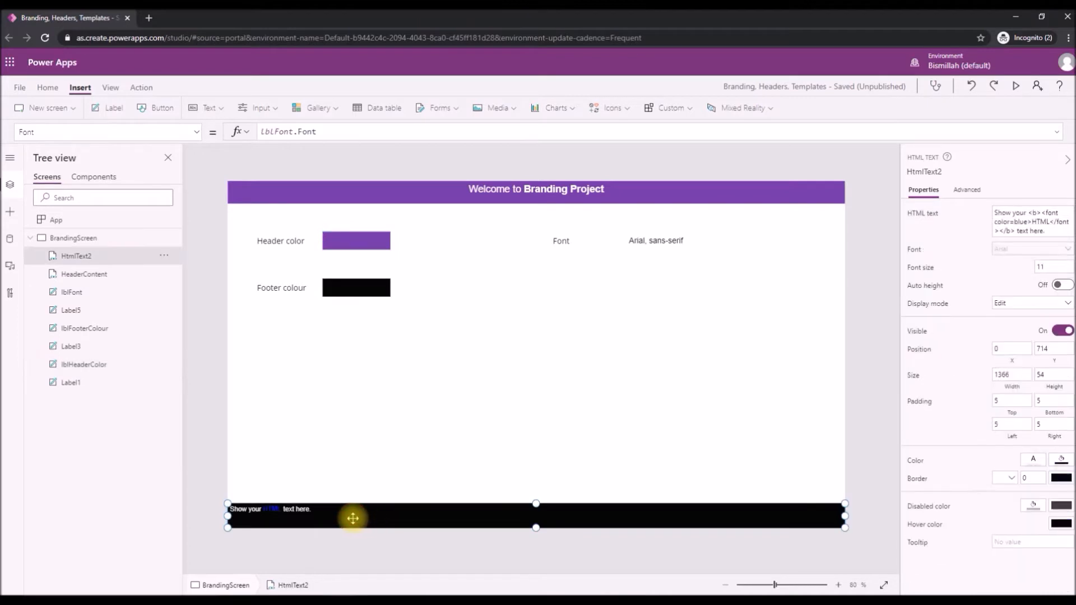
pyautogui.click(350, 291)
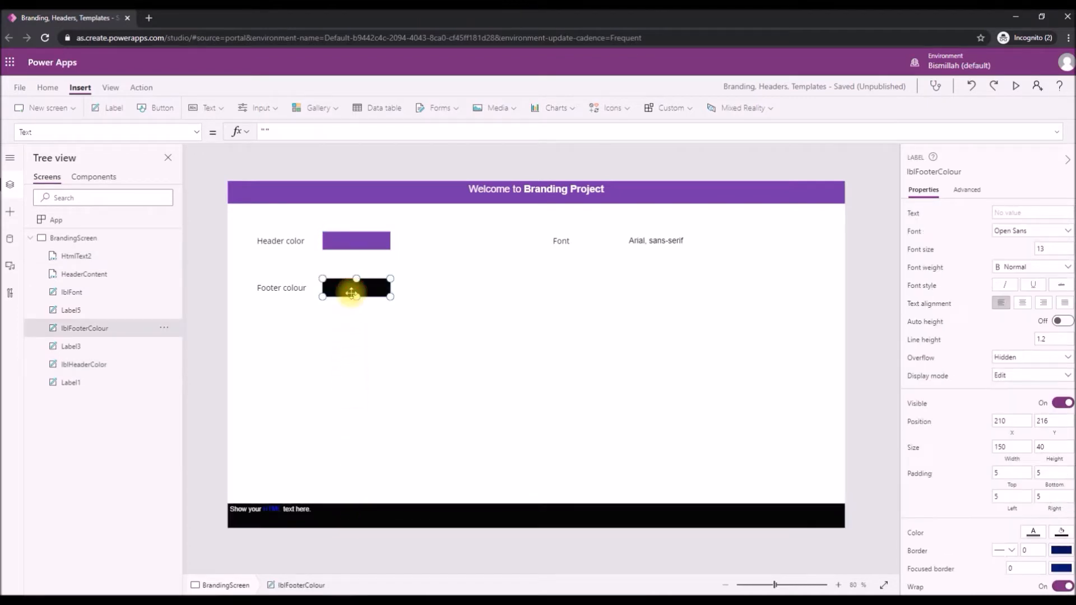
# Set the HtmlText of the footer to "<div align='center'>All rights reserved to Branding and Theming Corporation </div>".
pyautogui.click(348, 517)
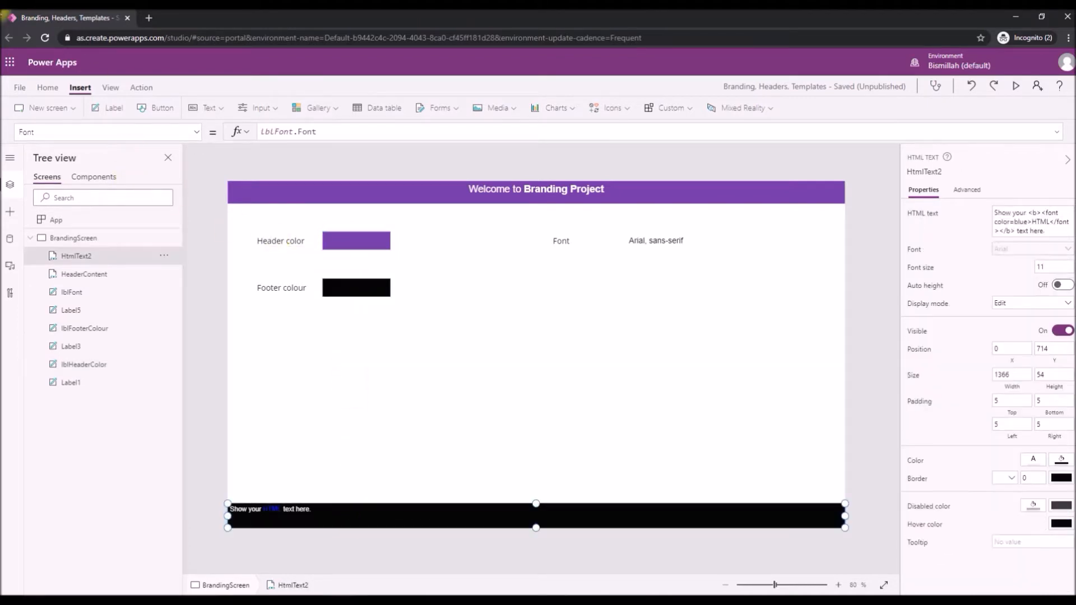
pyautogui.click(197, 133)
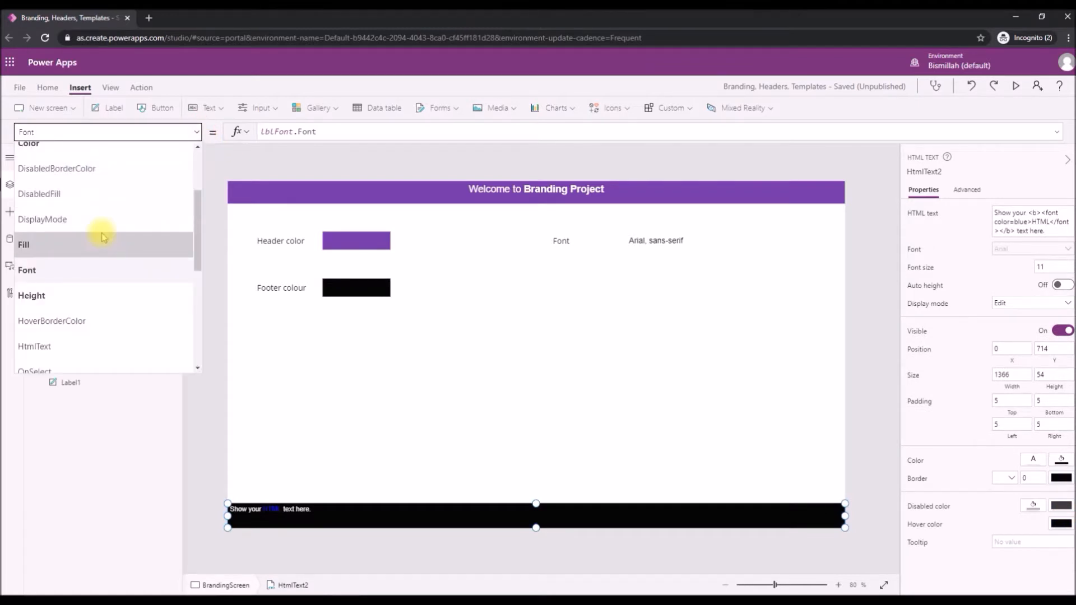
pyautogui.scroll(-5, 102, 236)
pyautogui.scroll(4, 103, 239)
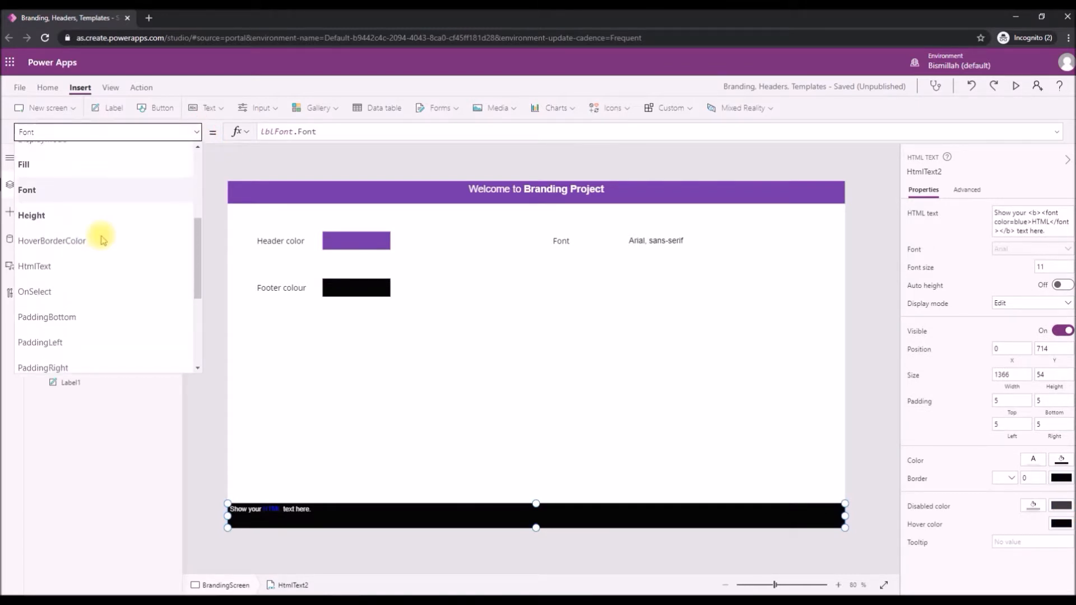
pyautogui.scroll(3, 103, 239)
pyautogui.scroll(-3, 103, 239)
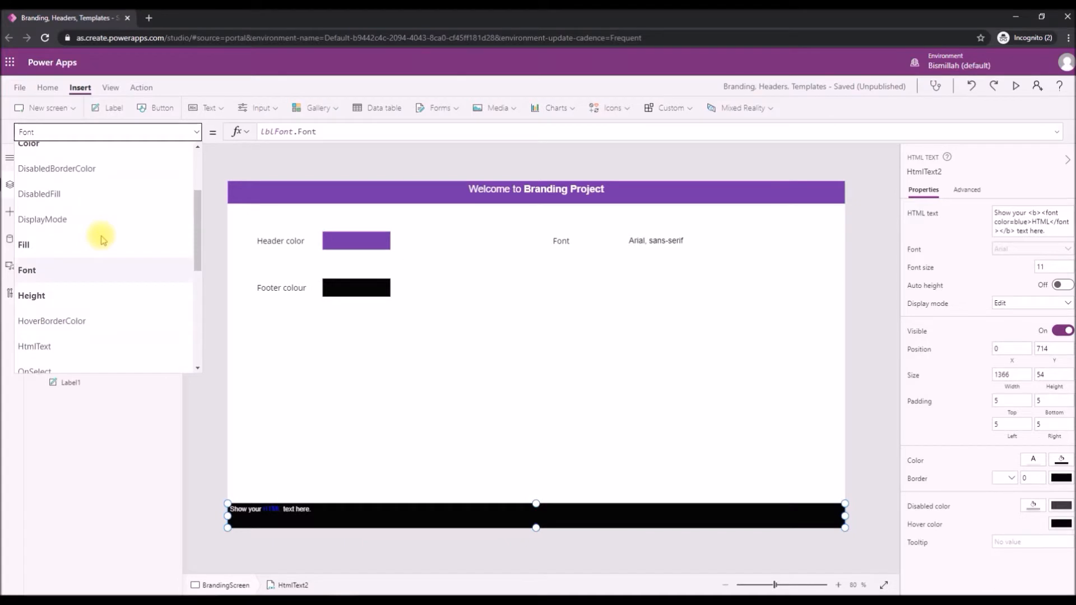
pyautogui.scroll(-1, 103, 239)
pyautogui.click(79, 229)
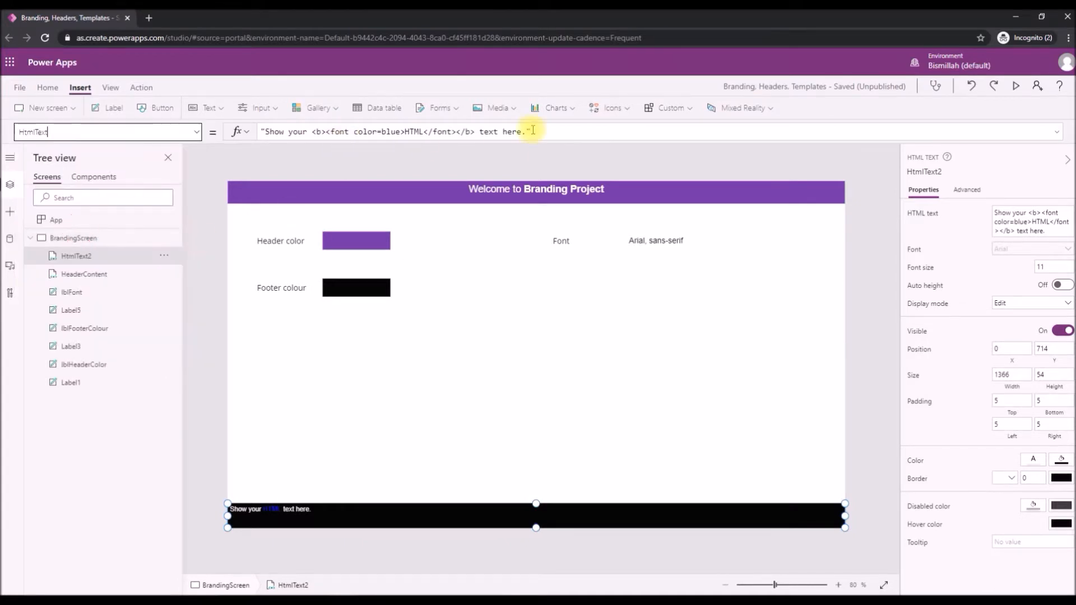
pyautogui.moveTo(577, 132); pyautogui.dragTo(157, 124)
pyautogui.write('"<div align=\'center\'>All rights reserved to Branding and Theming Corporation  </div>"')
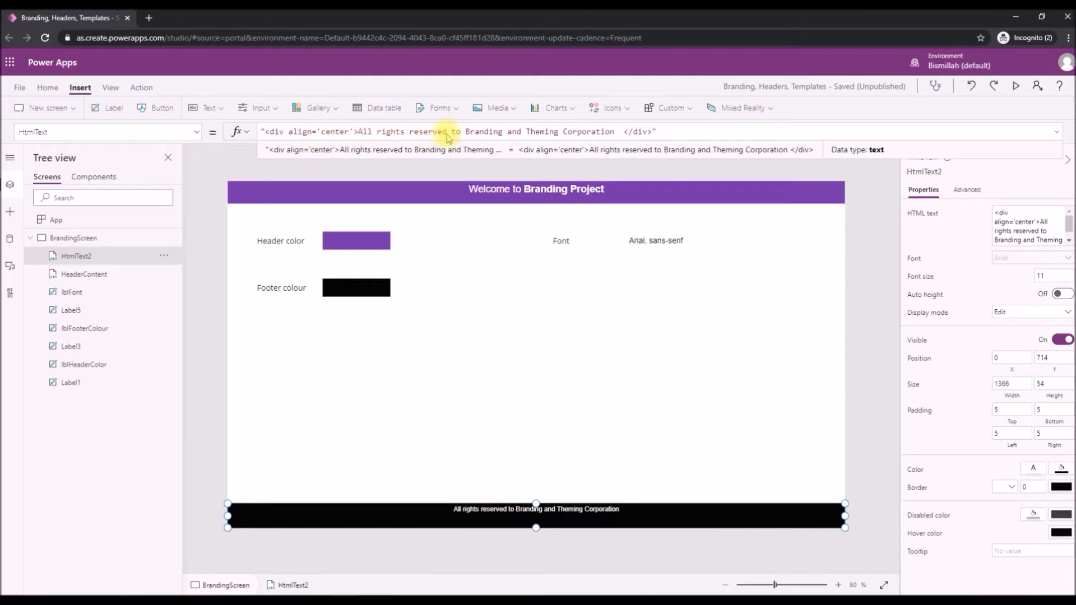
# Remove "and Theming" from the footer's HtmlText so it reads "All rights reserved to Branding Corporation".
pyautogui.moveTo(507, 131); pyautogui.dragTo(555, 131)
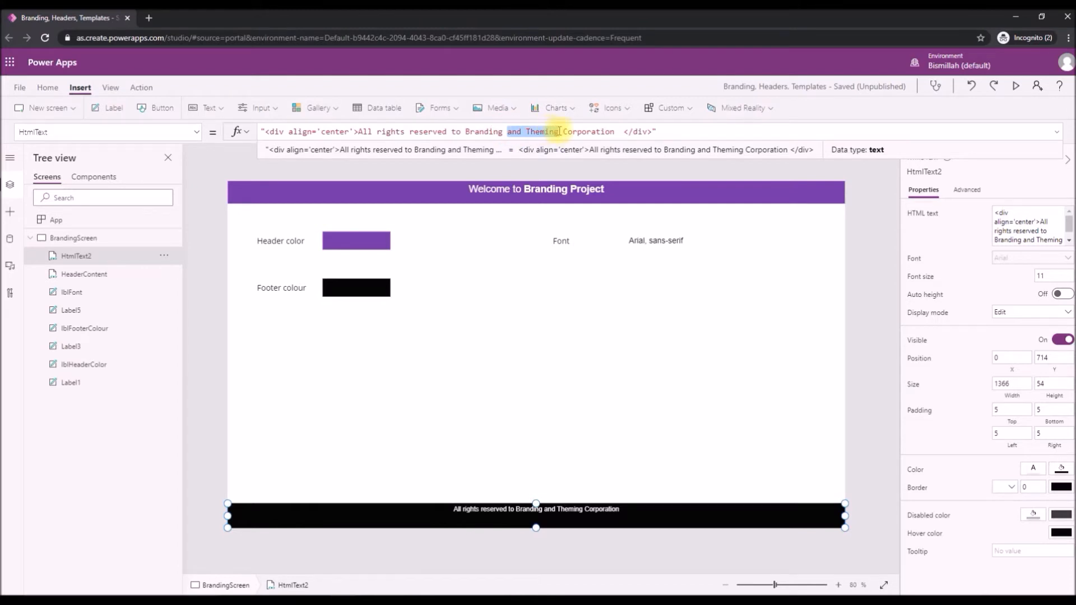
pyautogui.press('BackSpace')
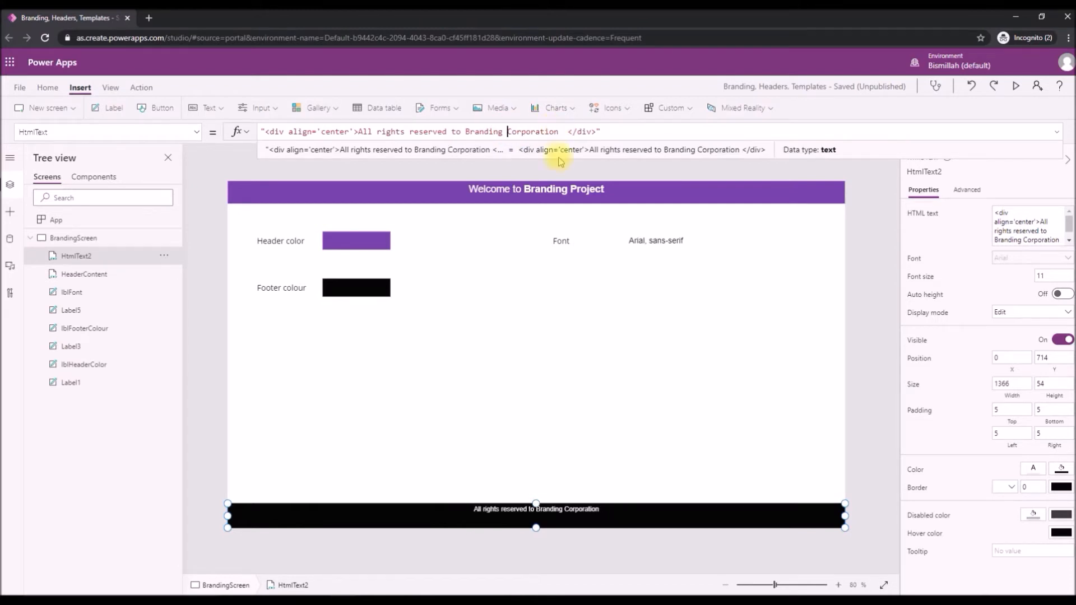
pyautogui.click(576, 459)
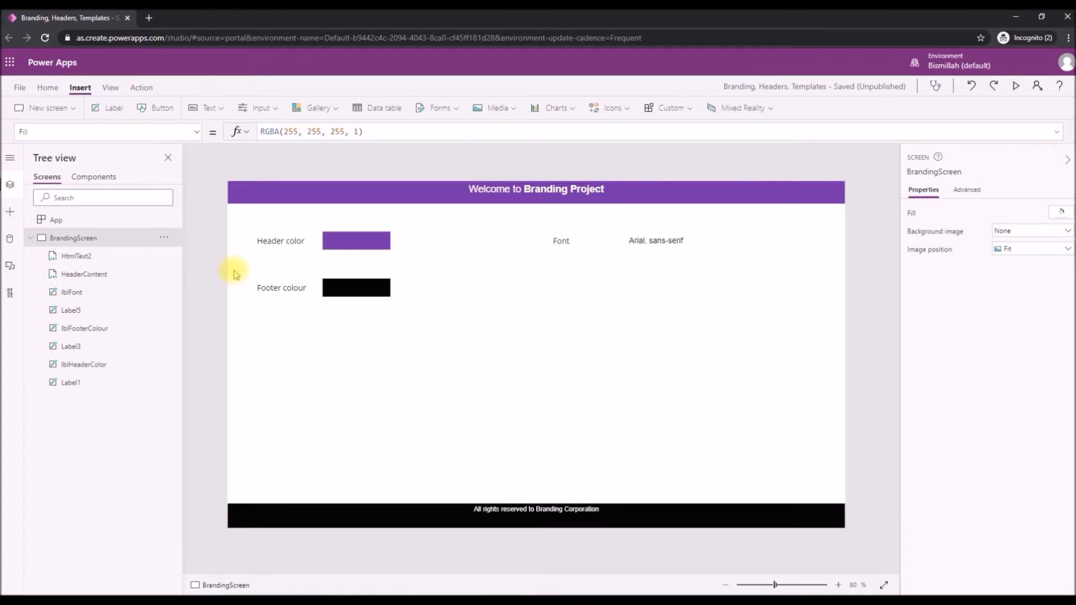
# Add a button below the Footer colour label and set its fill to the standard amber, RGBA(255, 191, 0, 1).
pyautogui.click(156, 117)
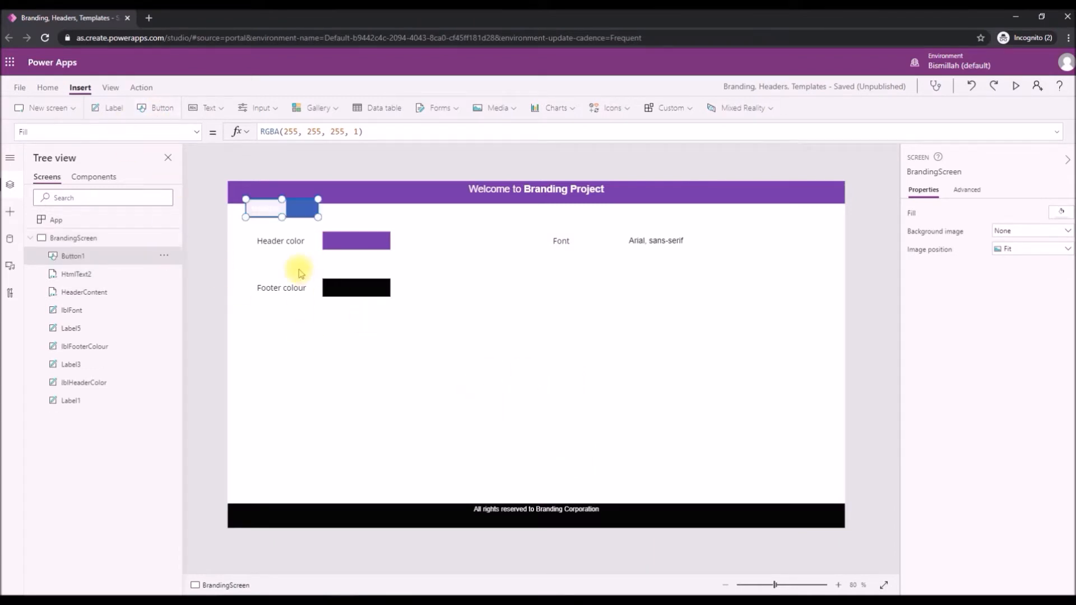
pyautogui.moveTo(274, 206); pyautogui.dragTo(300, 341)
pyautogui.click(196, 132)
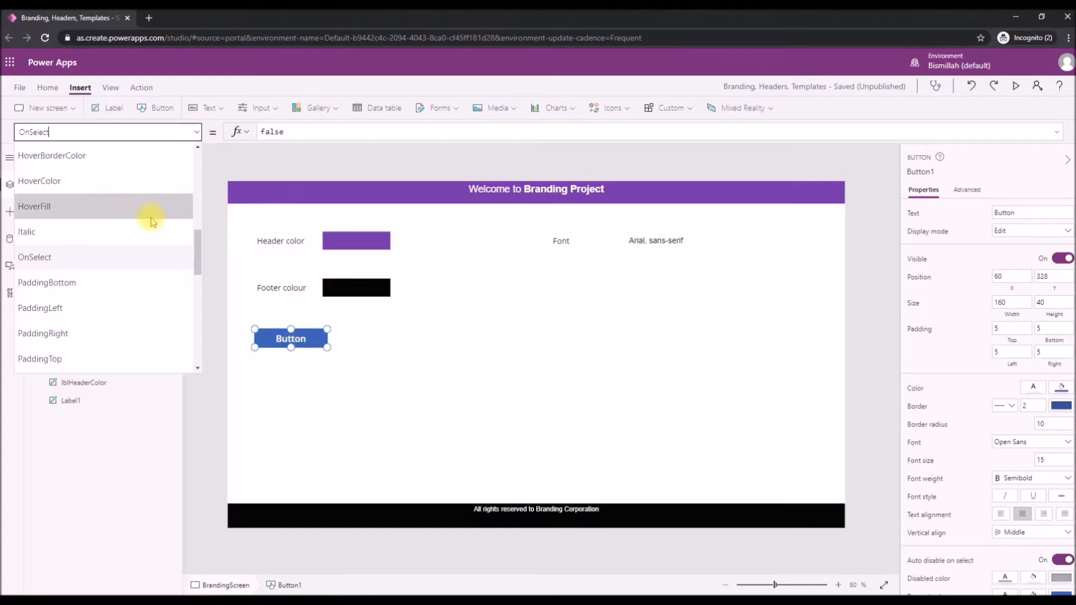
pyautogui.scroll(3, 140, 267)
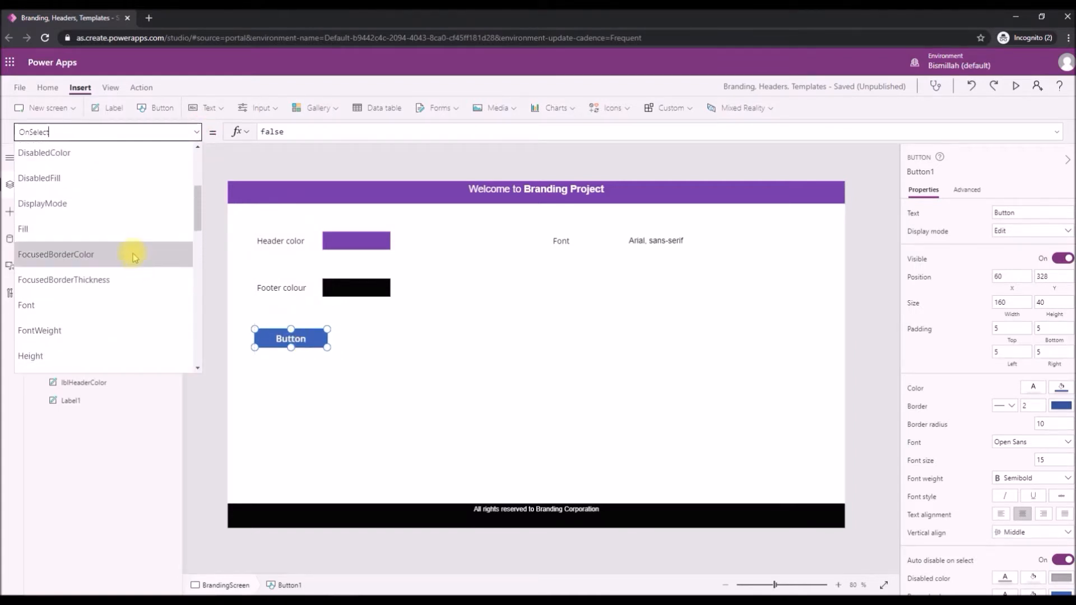
pyautogui.click(127, 231)
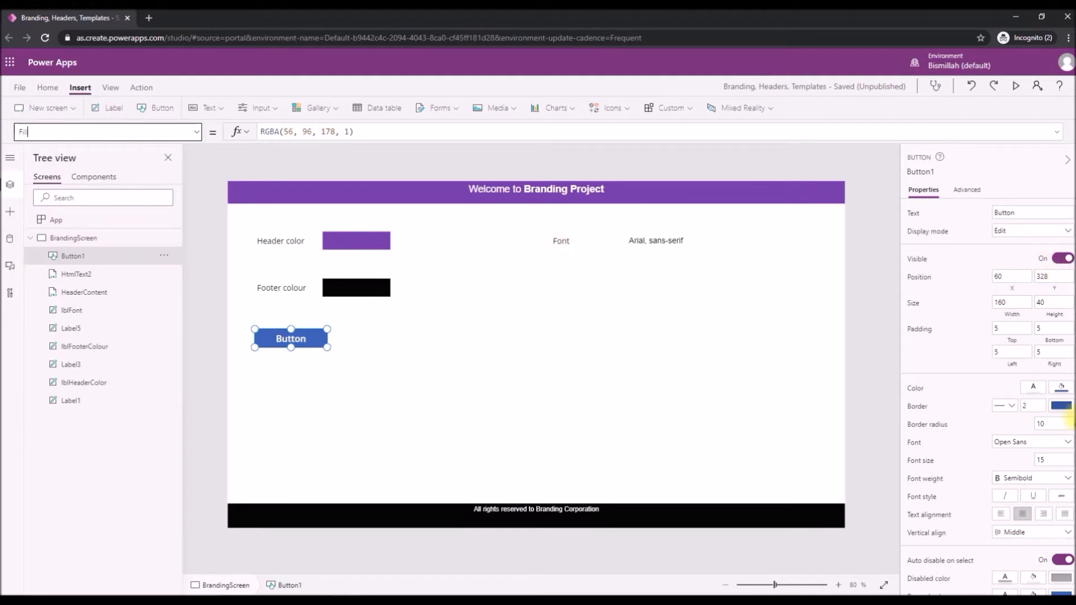
pyautogui.click(1061, 389)
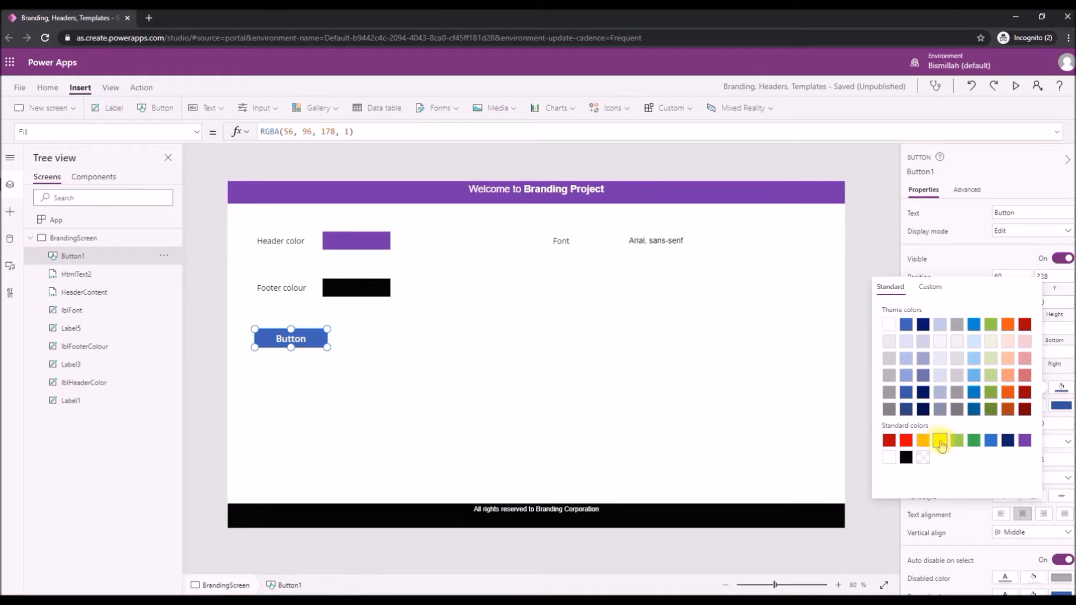
pyautogui.click(922, 441)
pyautogui.click(400, 381)
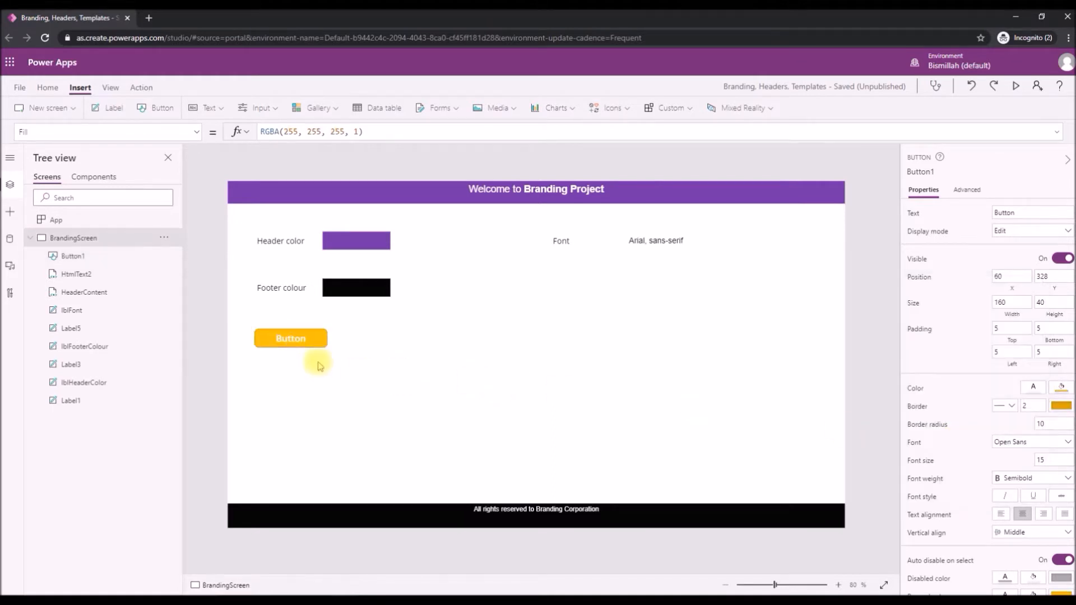
# Set the button's HoverColor property to Red and preview the hover effect in the running app.
pyautogui.click(309, 340)
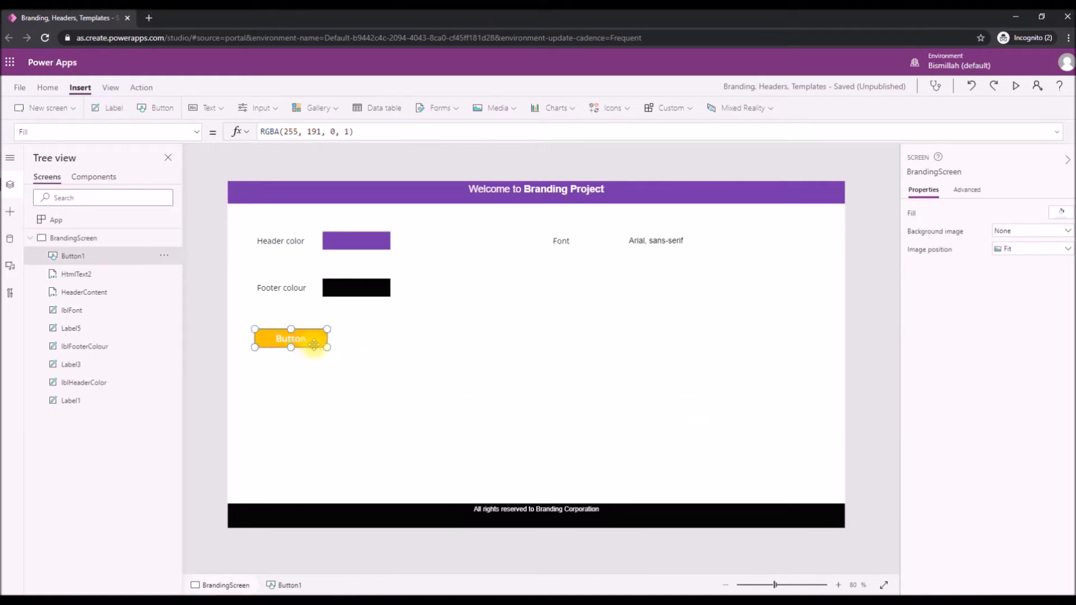
pyautogui.click(193, 133)
pyautogui.scroll(2, 87, 305)
pyautogui.scroll(-5, 89, 289)
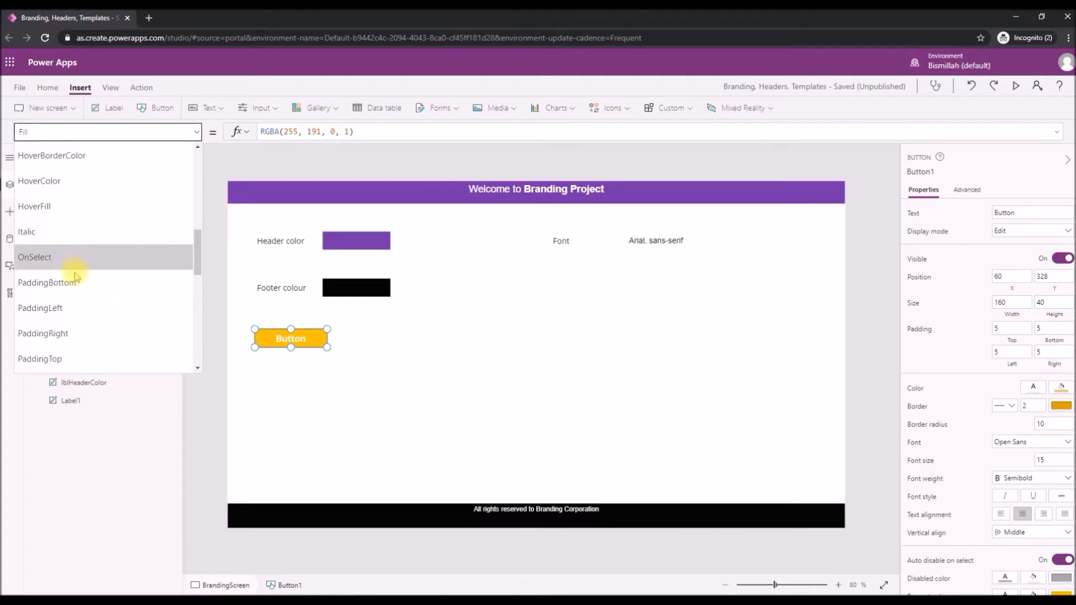
pyautogui.click(68, 189)
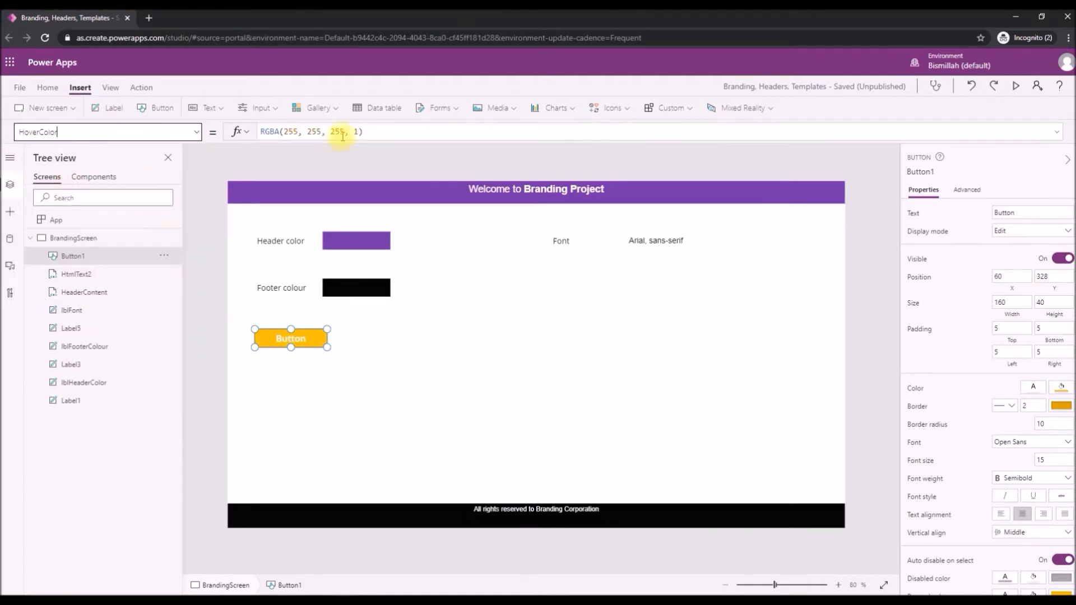
pyautogui.moveTo(391, 132); pyautogui.dragTo(258, 146)
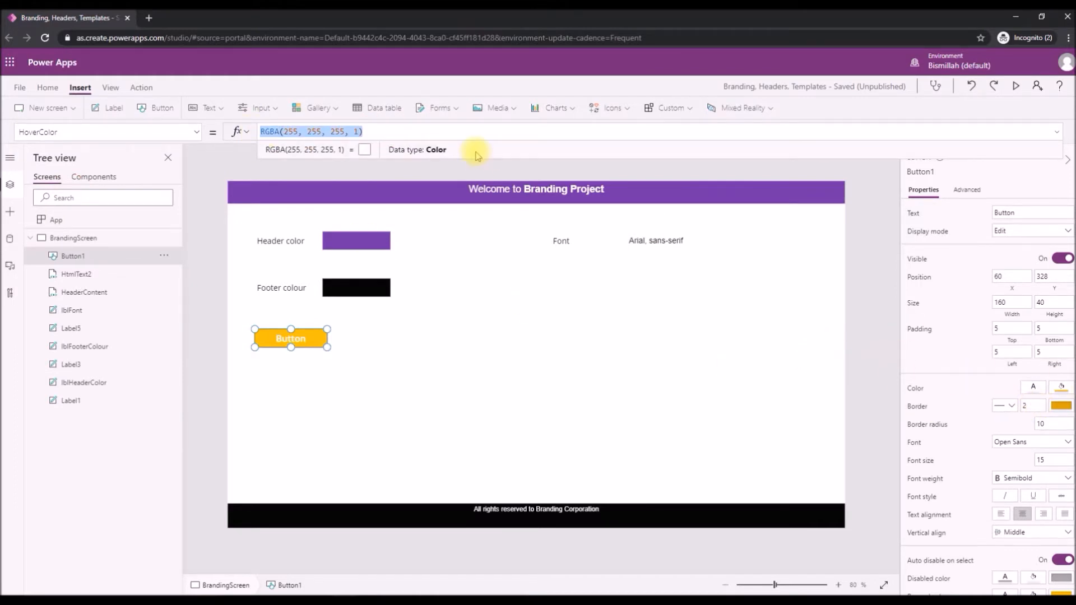
pyautogui.write('Red')
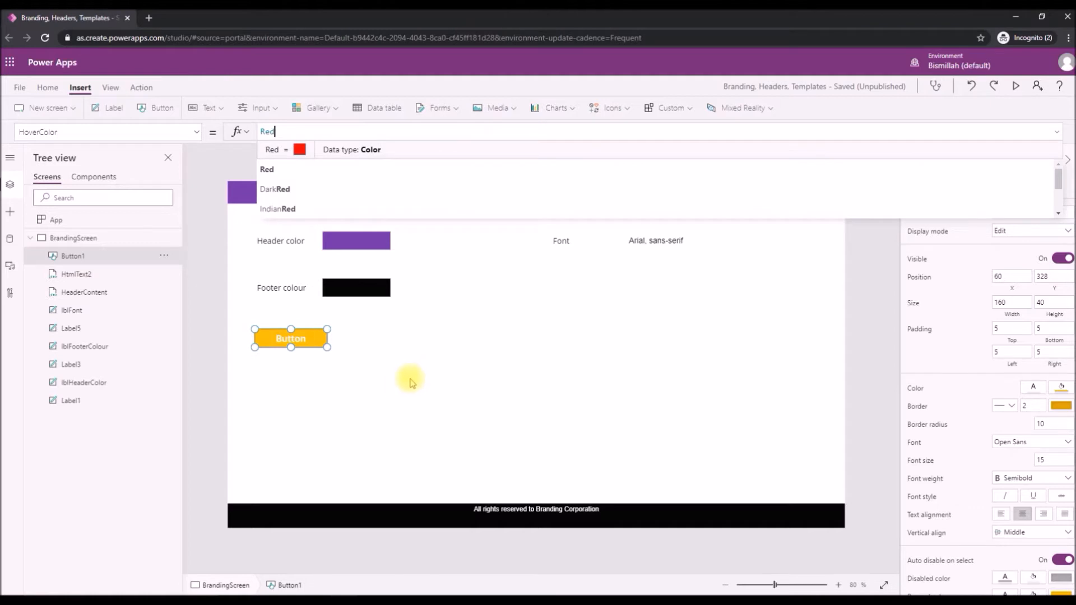
pyautogui.click(400, 385)
pyautogui.press('F5')
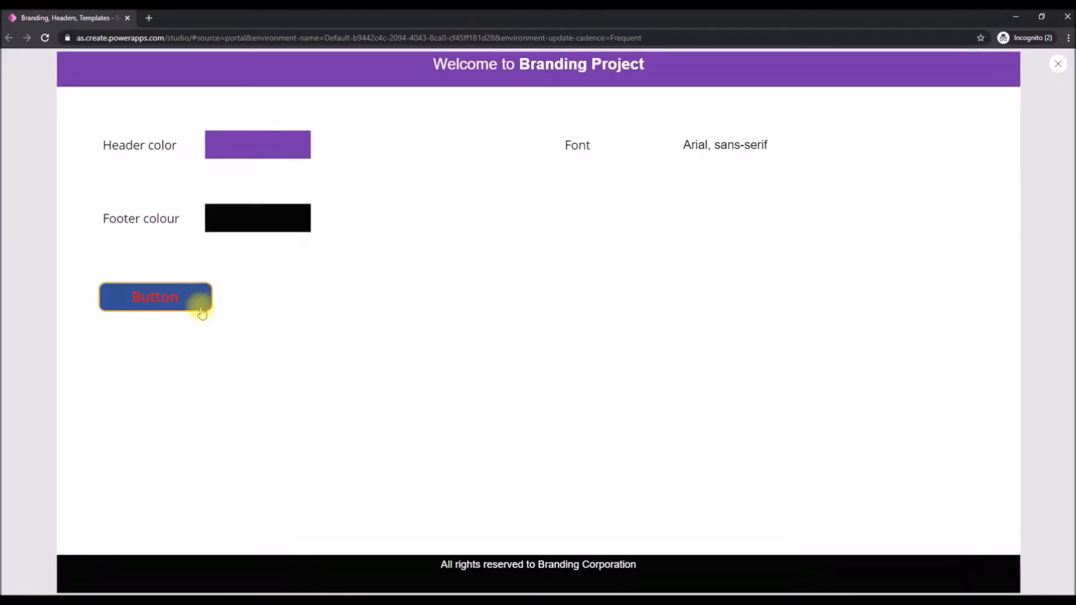
pyautogui.press('Escape')
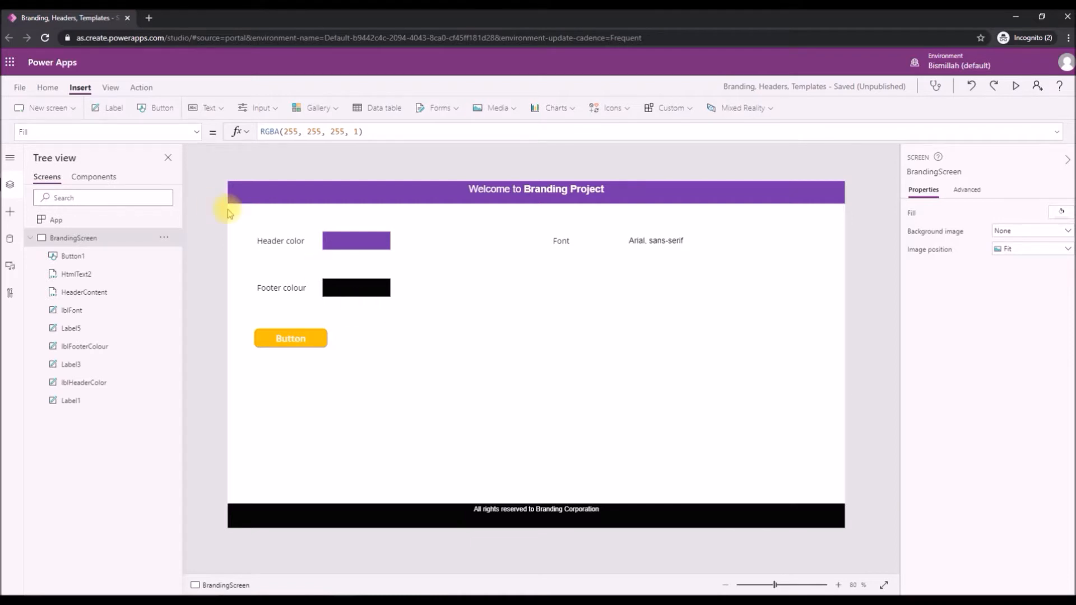
# Upload the dribbble-u-logo image from the Pictures folder to the app's media and return to the screen.
pyautogui.click(20, 88)
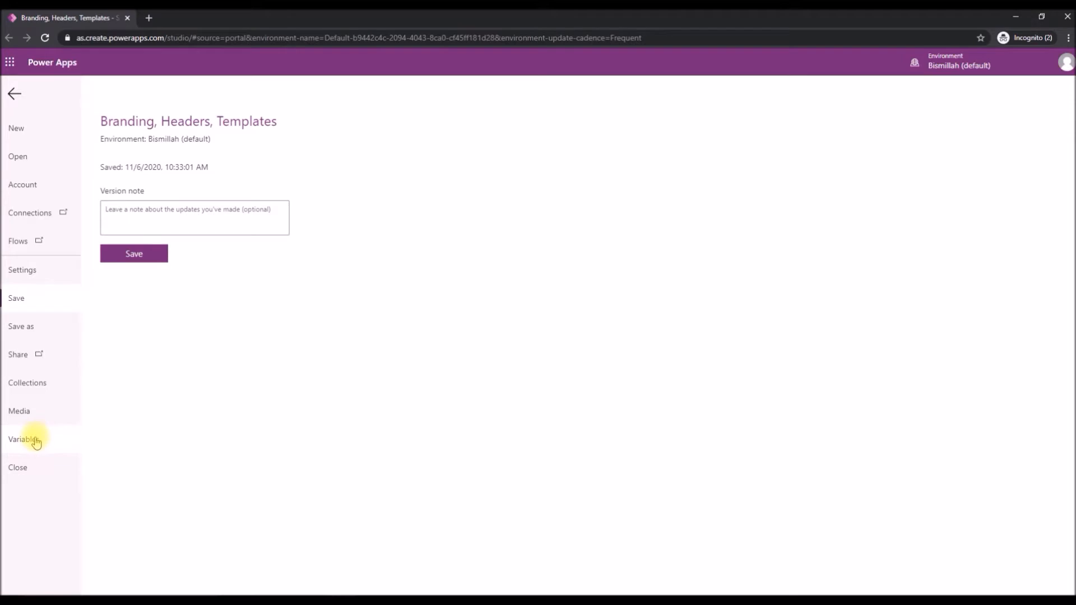
pyautogui.click(25, 412)
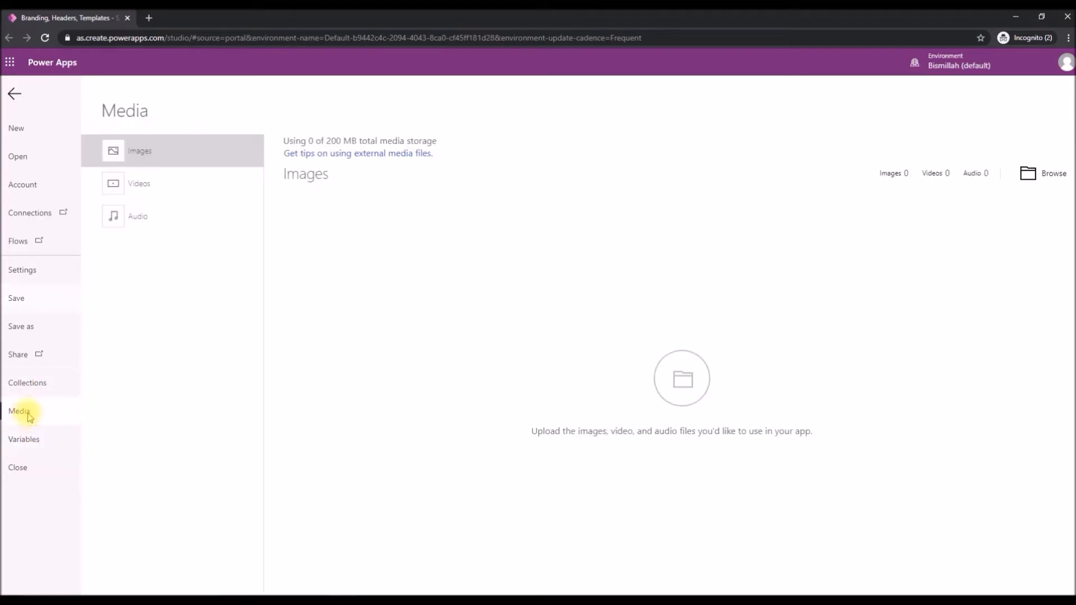
pyautogui.click(1054, 178)
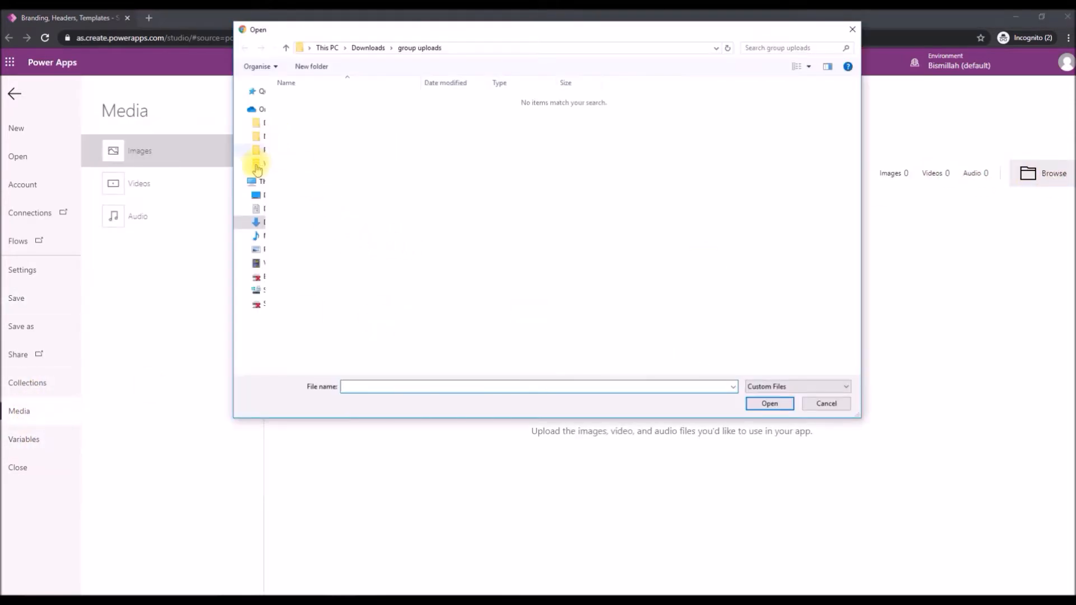
pyautogui.click(263, 149)
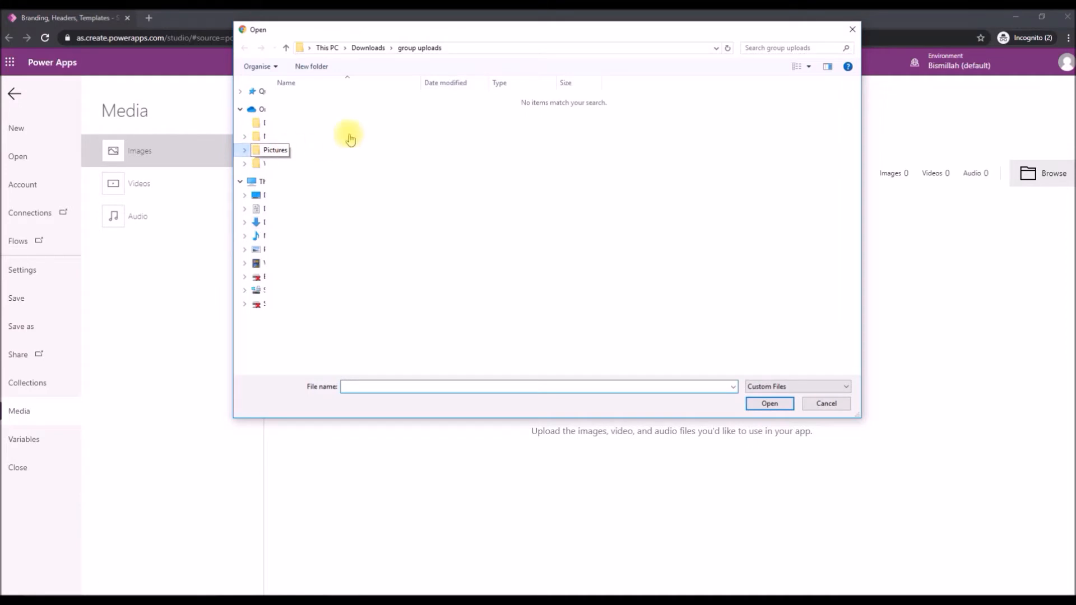
pyautogui.doubleClick(384, 138)
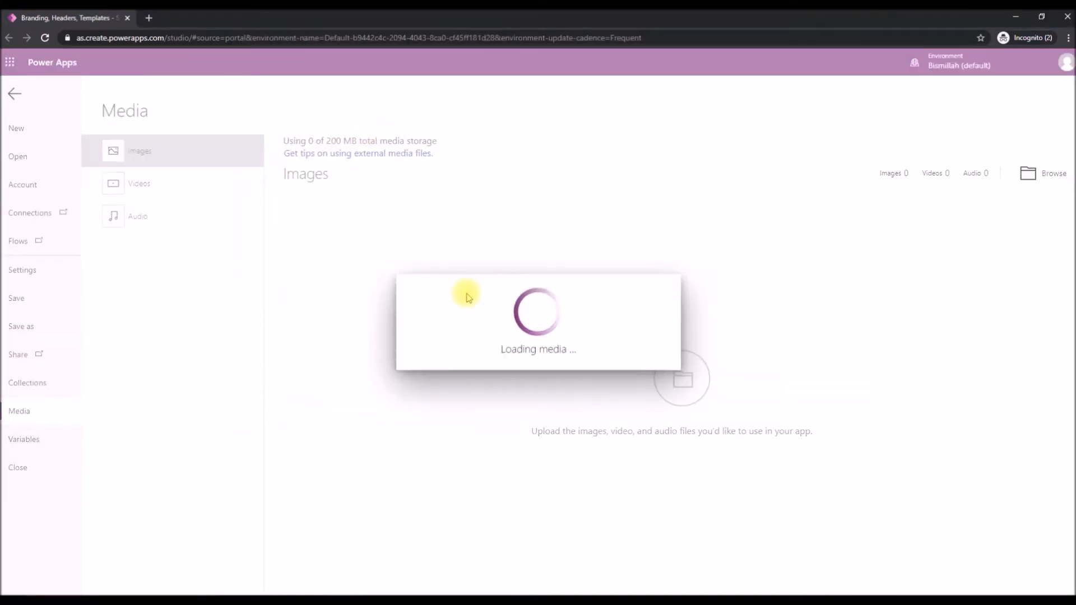
pyautogui.click(17, 94)
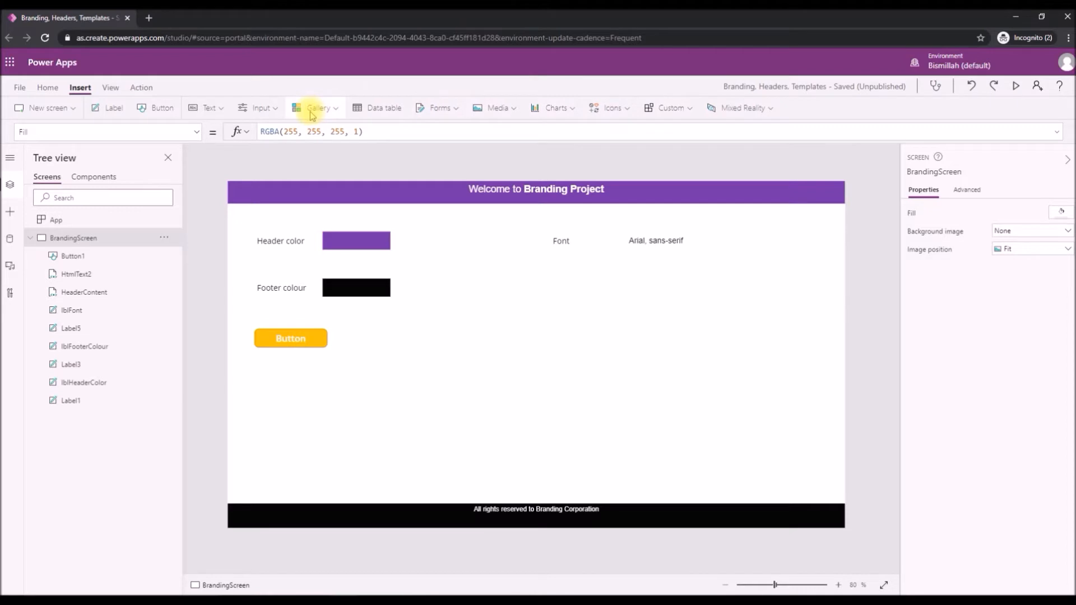
# Insert an image control on BrandingScreen and set its Image property to 'dribbble-u-logo'.
pyautogui.click(493, 107)
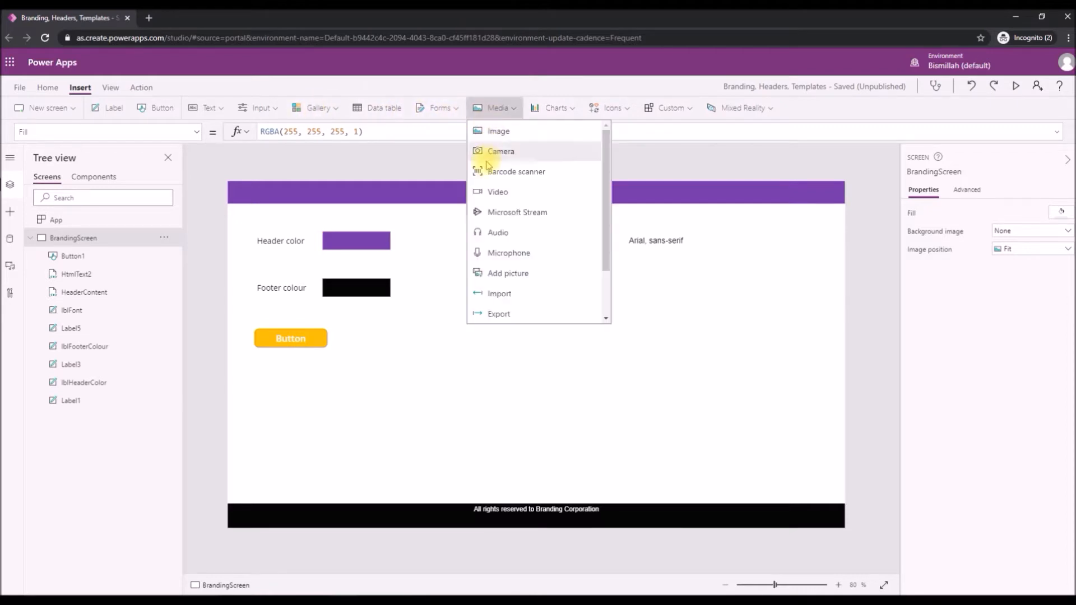
pyautogui.click(483, 133)
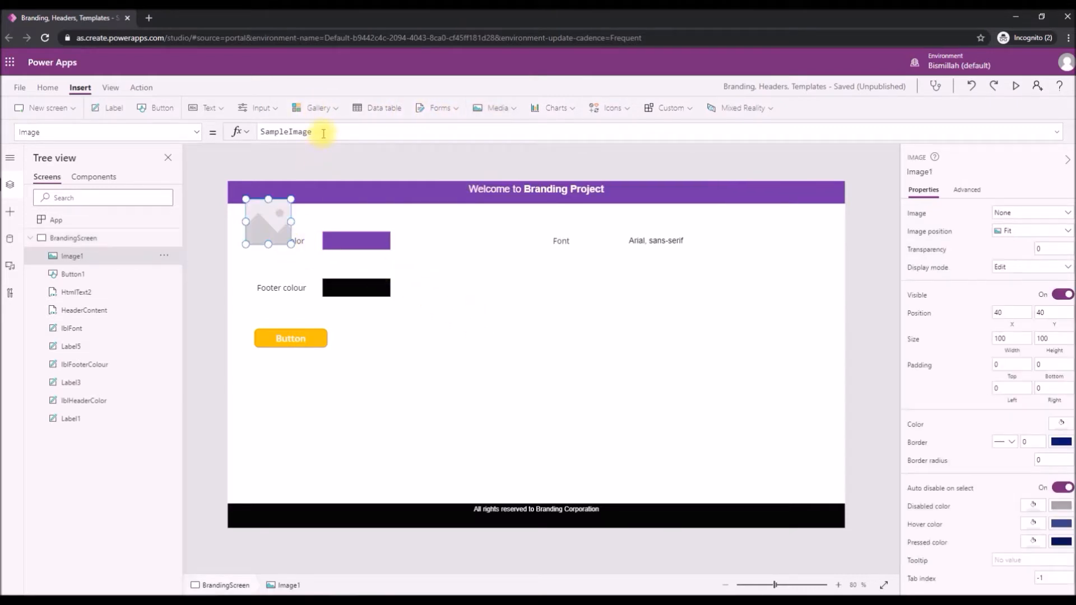
pyautogui.moveTo(320, 132); pyautogui.dragTo(234, 134)
pyautogui.write('d')
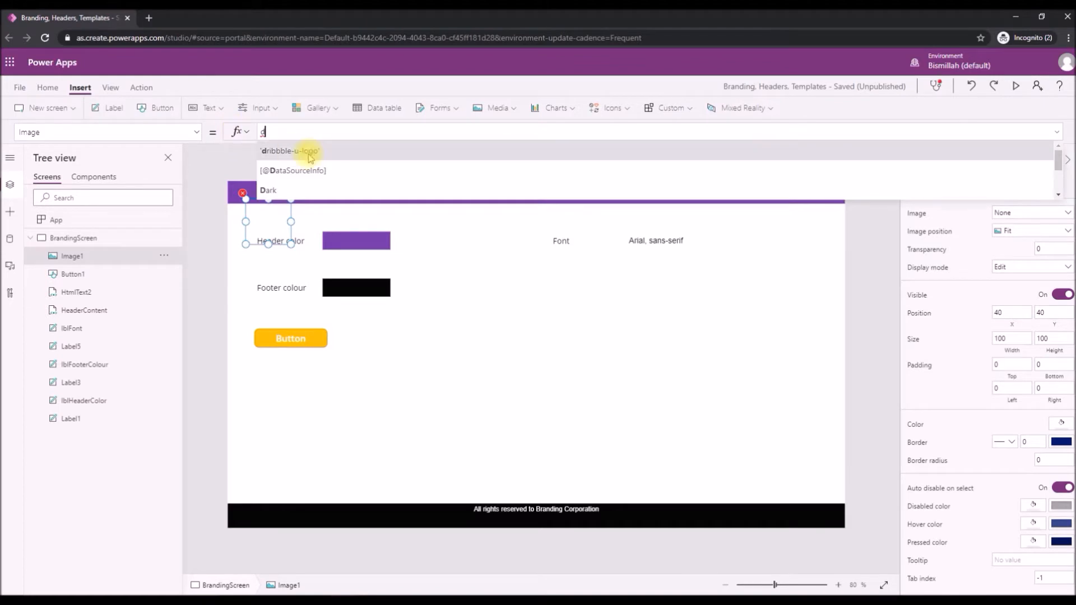
pyautogui.click(310, 153)
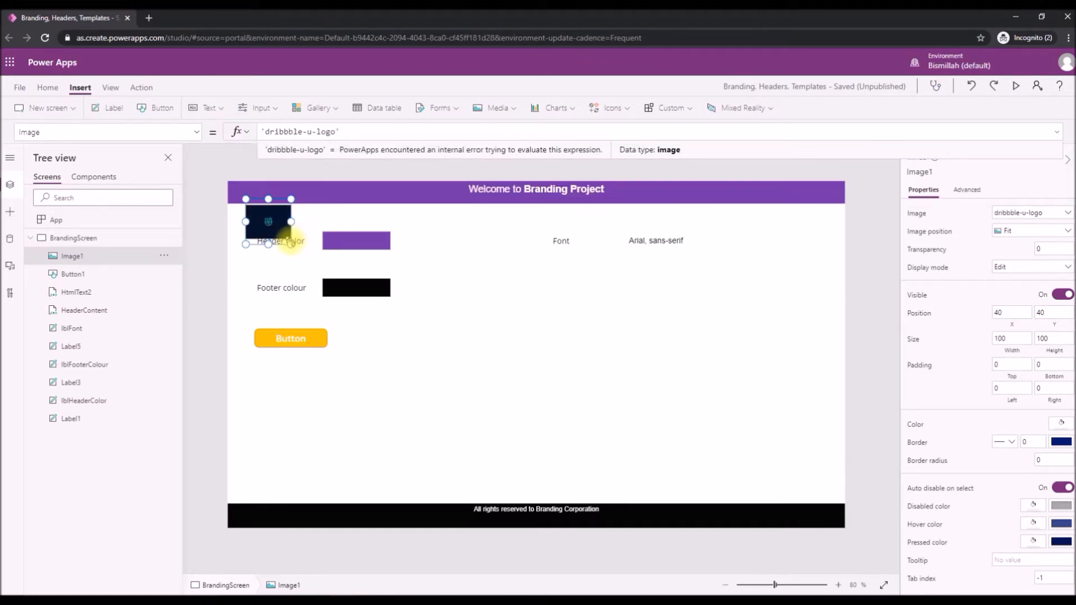
# Set the logo's ImagePosition to ImagePosition.Fill and fit the logo into the right end of the header bar.
pyautogui.click(195, 131)
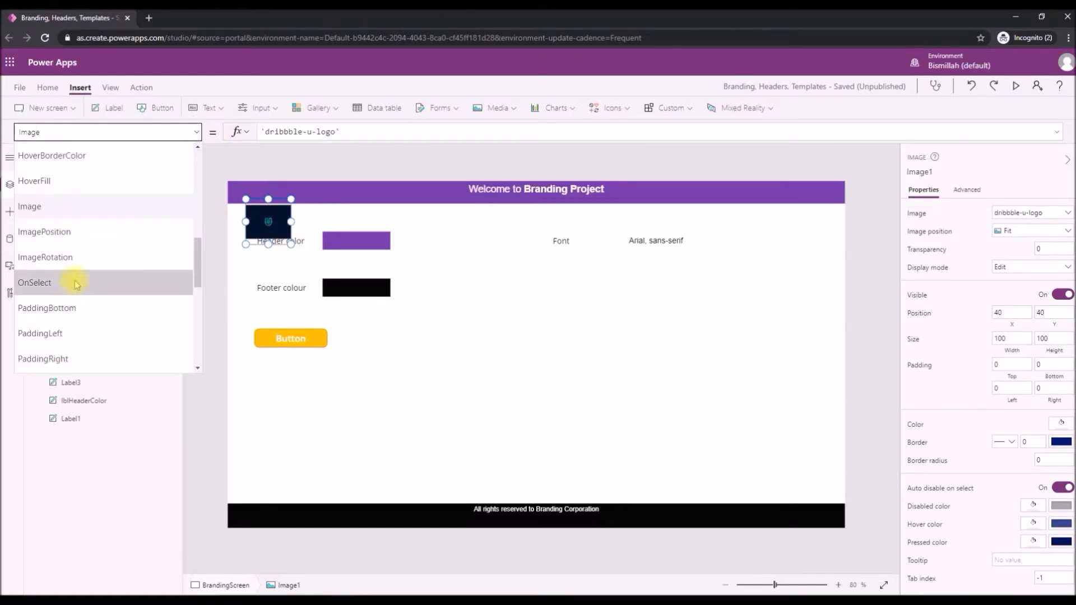
pyautogui.click(84, 181)
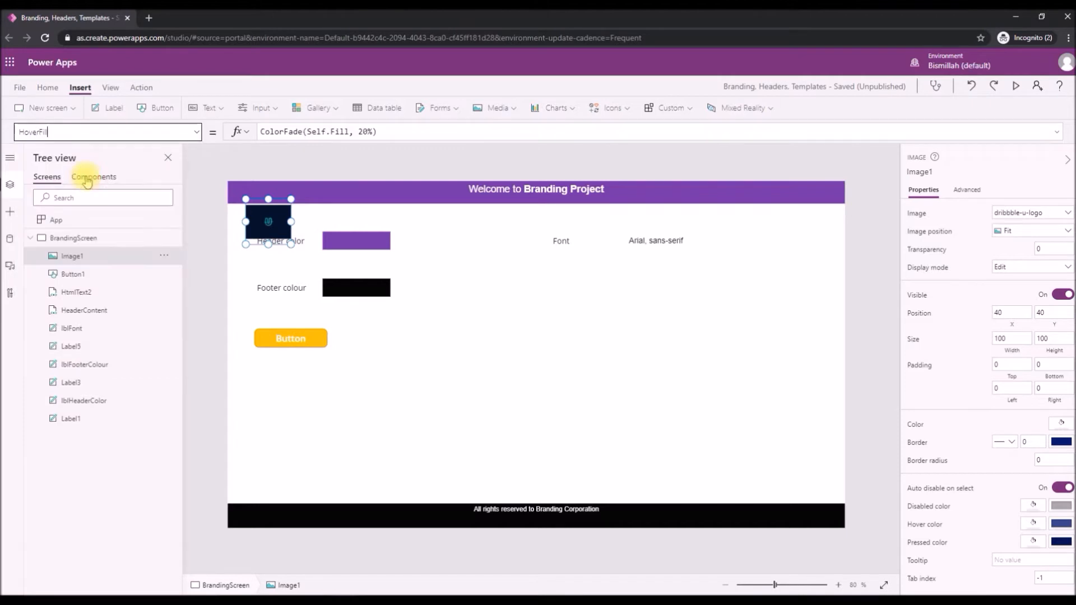
pyautogui.click(198, 133)
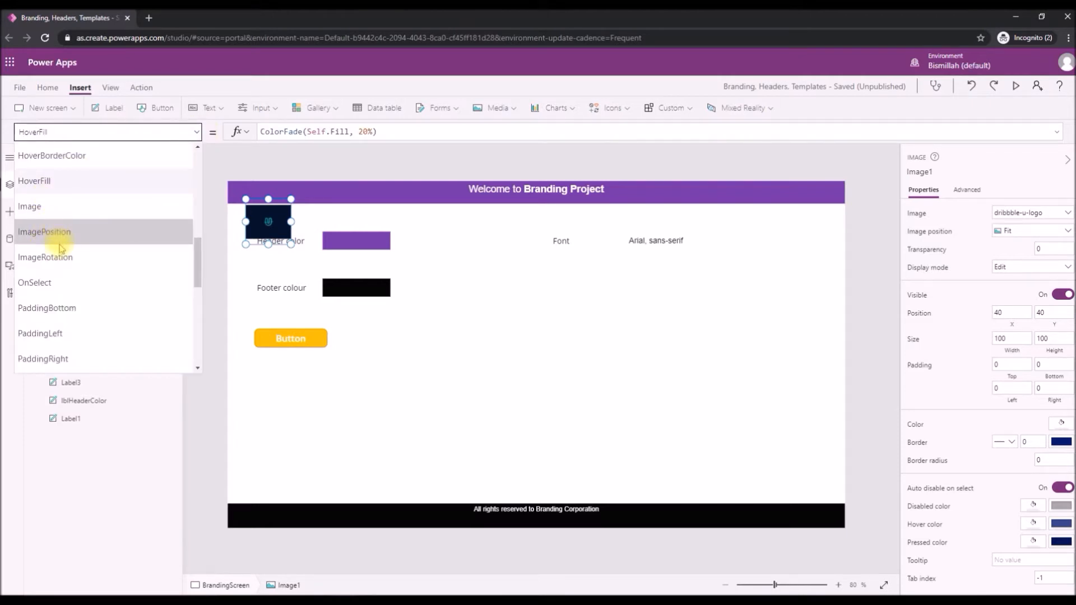
pyautogui.click(61, 236)
pyautogui.click(336, 132)
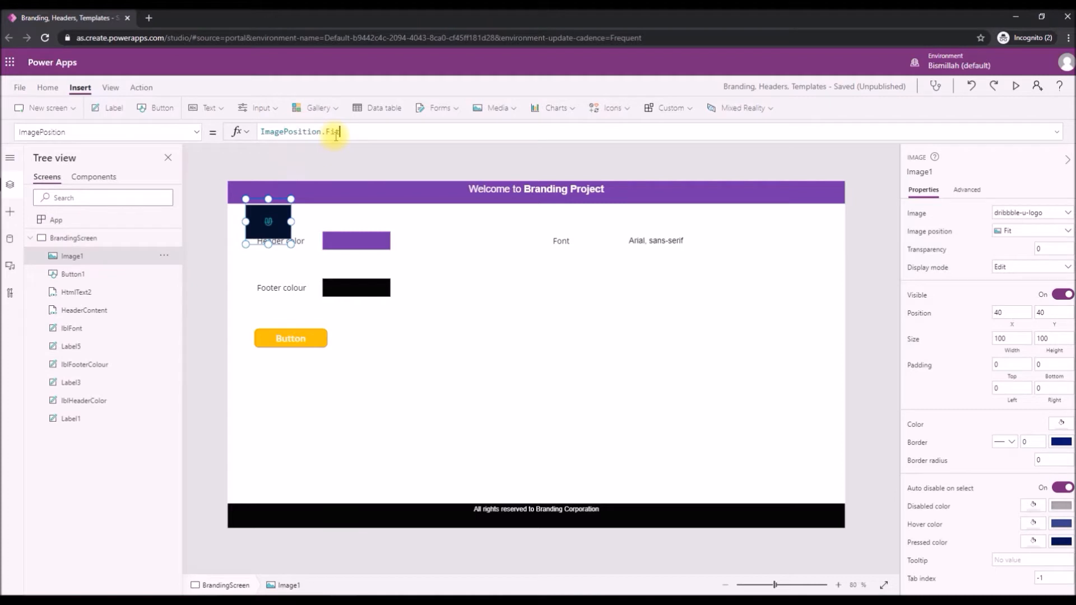
pyautogui.press('BackSpace')
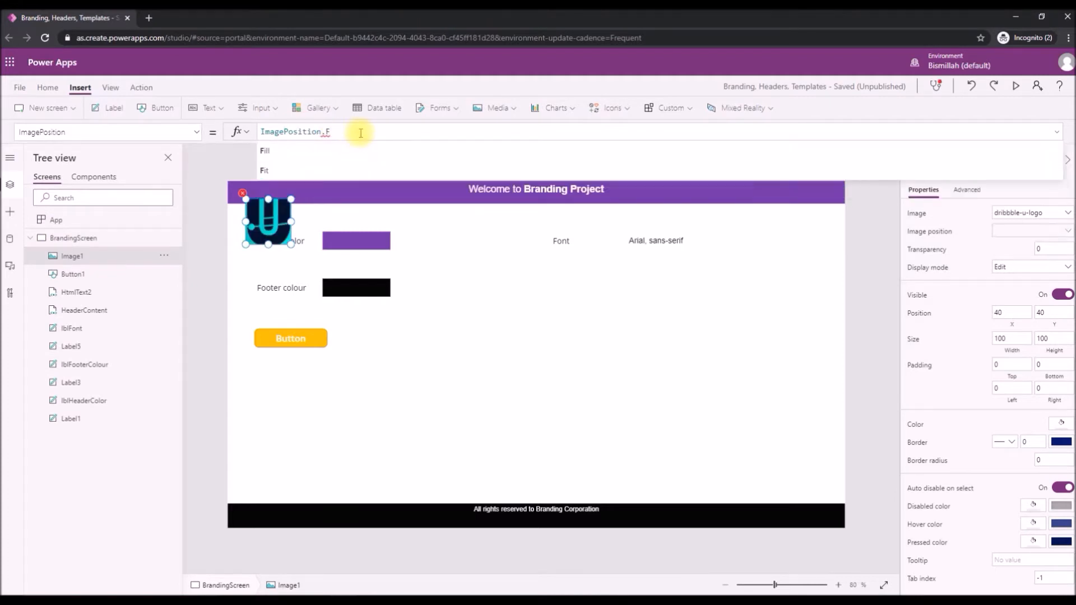
pyautogui.write('ill')
pyautogui.moveTo(277, 220); pyautogui.dragTo(822, 204)
pyautogui.click(417, 236)
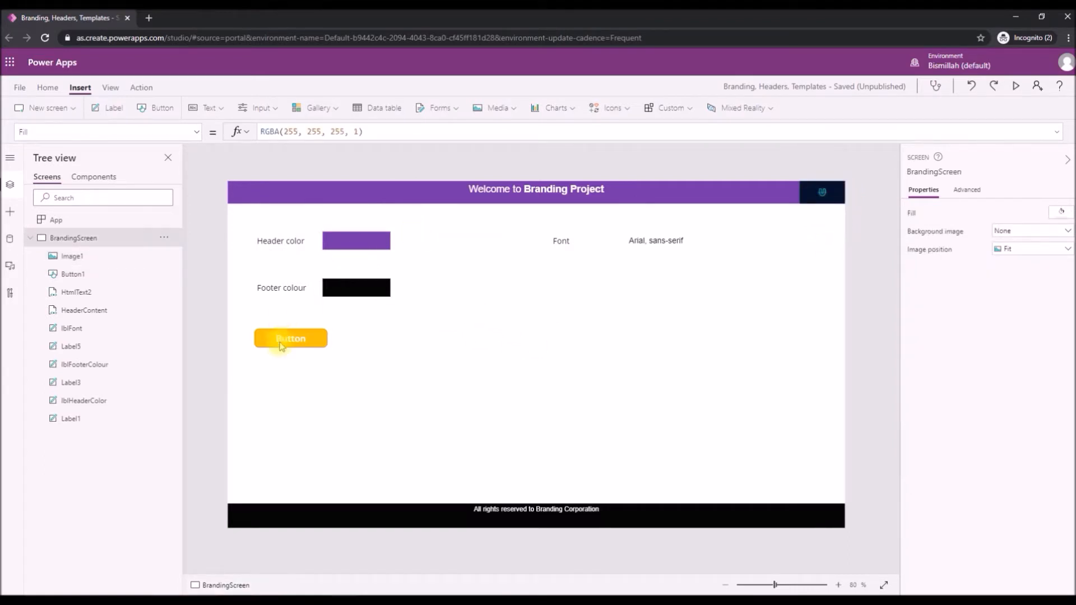
# Review the button, header color, footer colour and font controls, and collapse the list of controls under BrandingScreen.
pyautogui.click(276, 340)
pyautogui.click(347, 240)
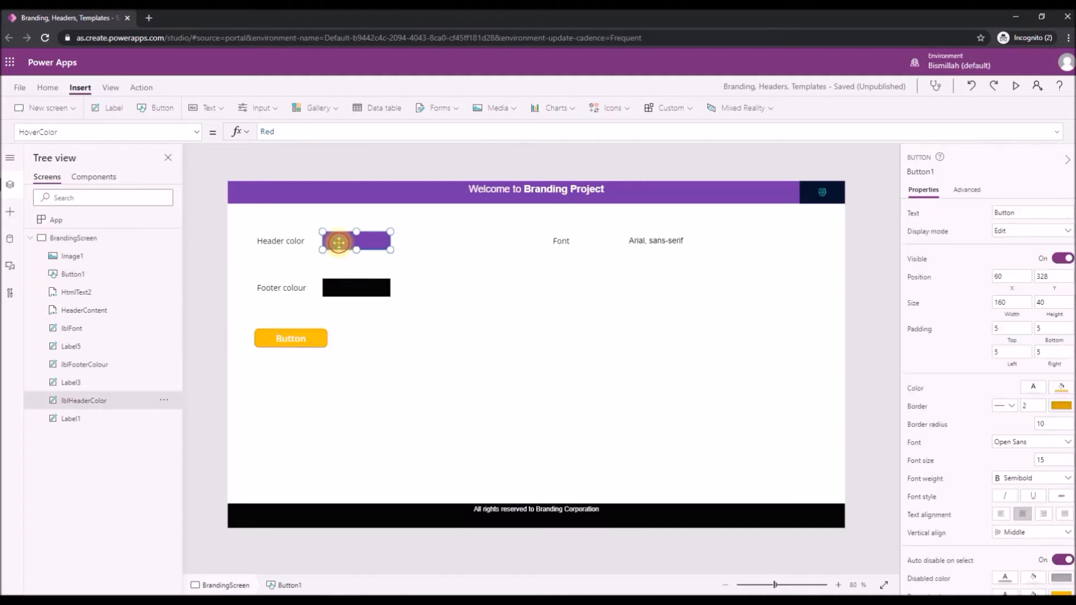
pyautogui.click(339, 291)
pyautogui.click(652, 237)
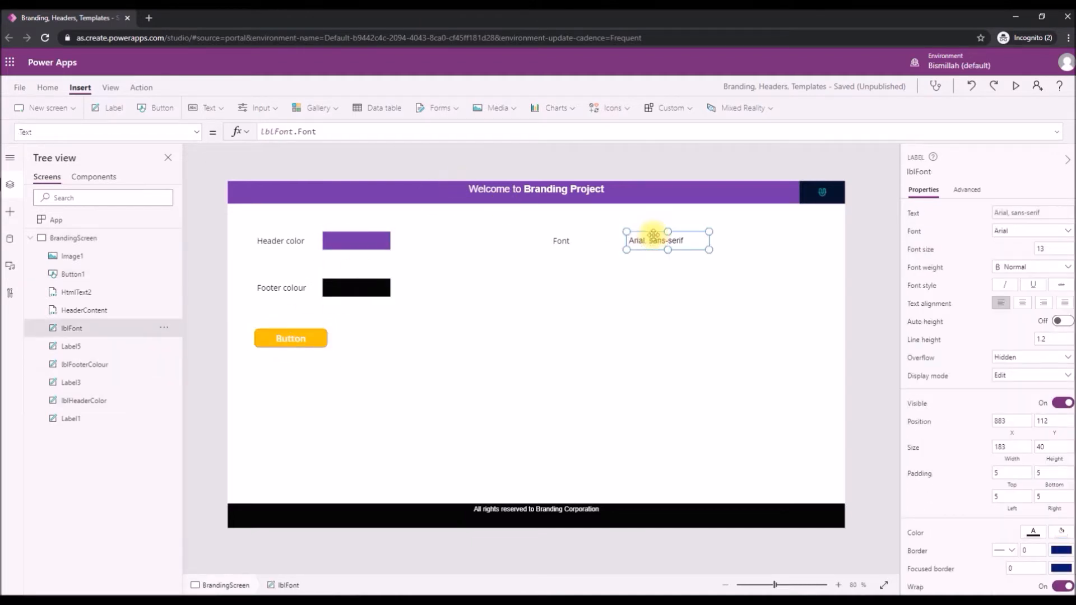
pyautogui.click(725, 198)
pyautogui.click(604, 358)
pyautogui.click(31, 237)
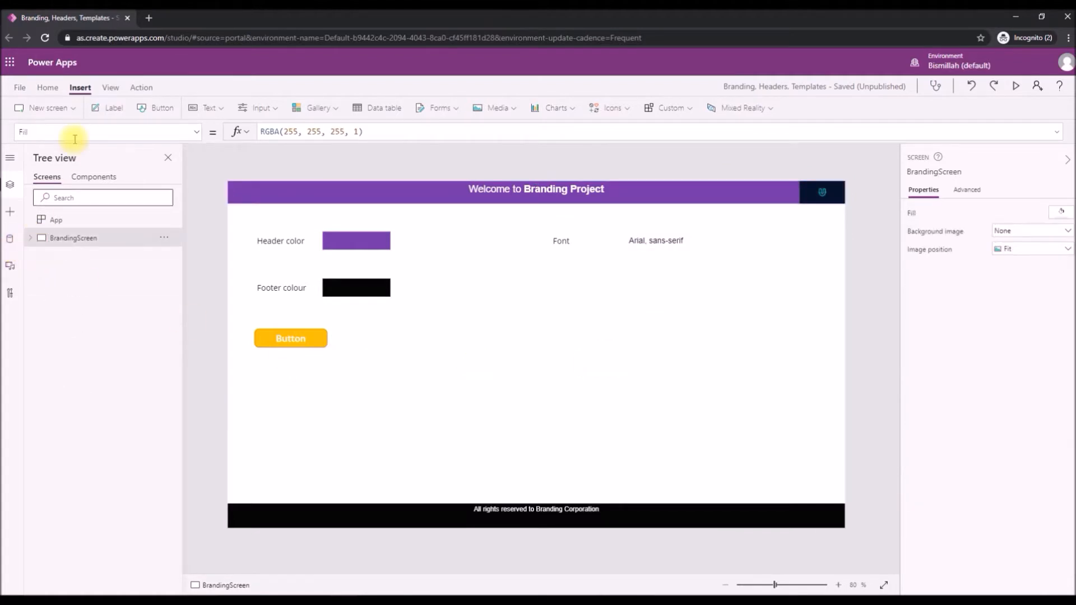
# Add a blank screen to the app and move it above BrandingScreen in the screen order.
pyautogui.click(55, 115)
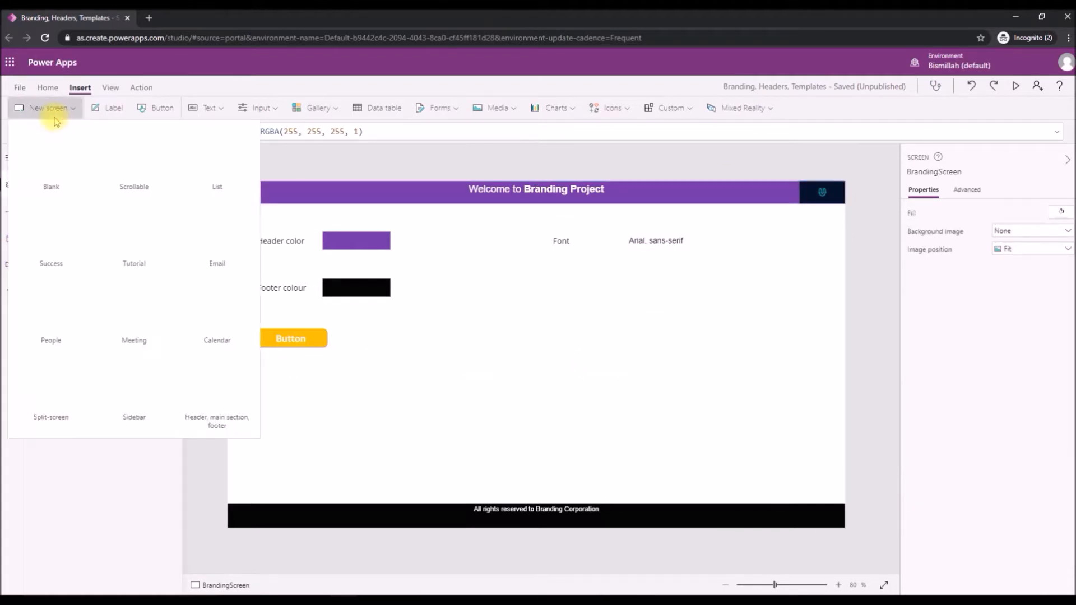
pyautogui.click(60, 157)
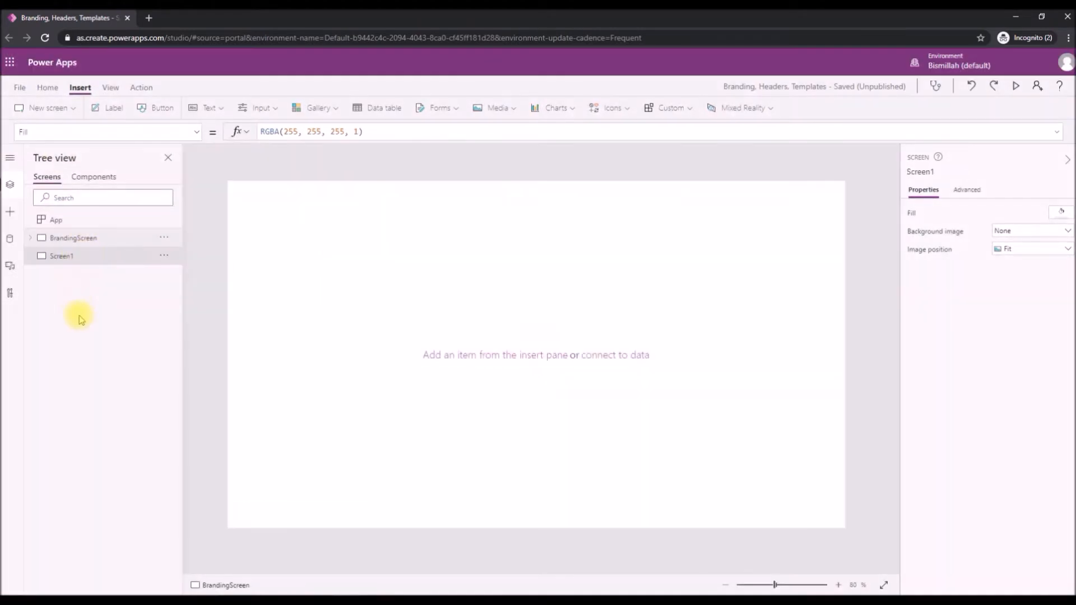
pyautogui.click(164, 255)
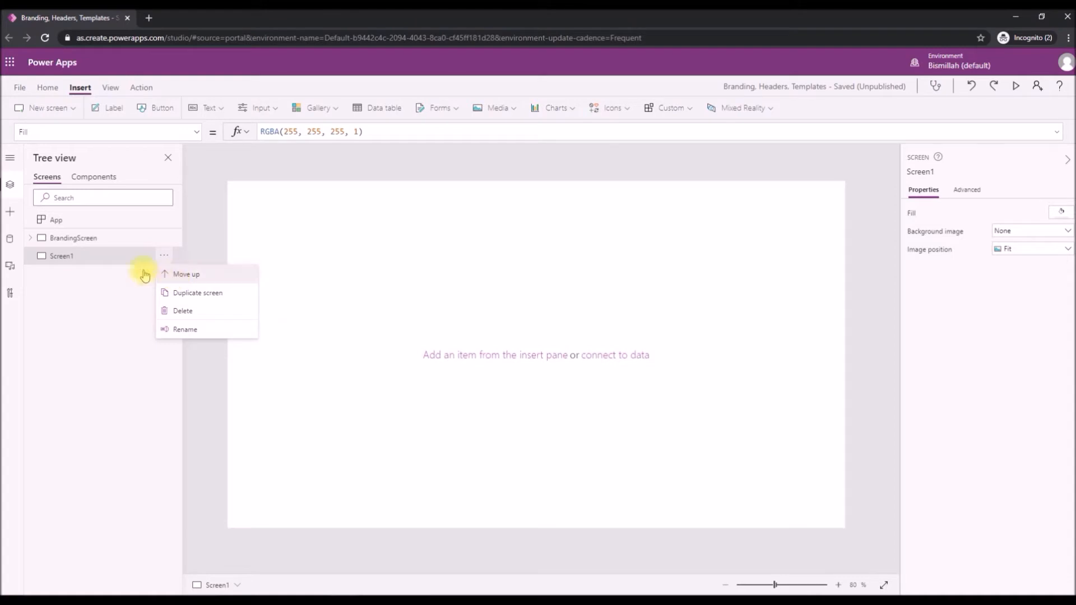
pyautogui.moveTo(55, 253); pyautogui.dragTo(53, 238)
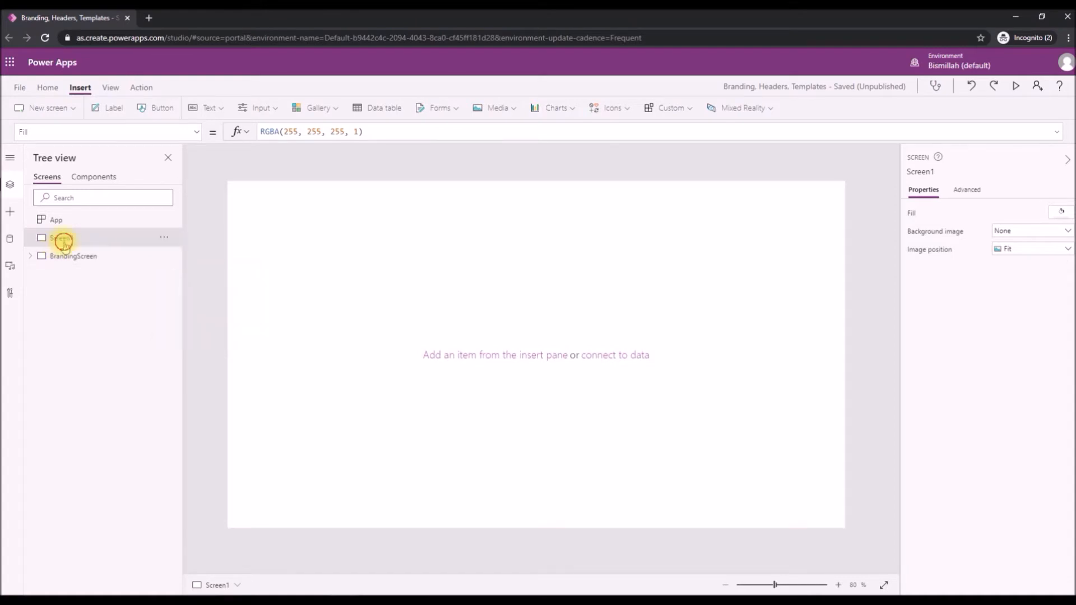
# Rename the new blank screen as GeneralScreenTemplates.
pyautogui.doubleClick(65, 238)
pyautogui.write('S')
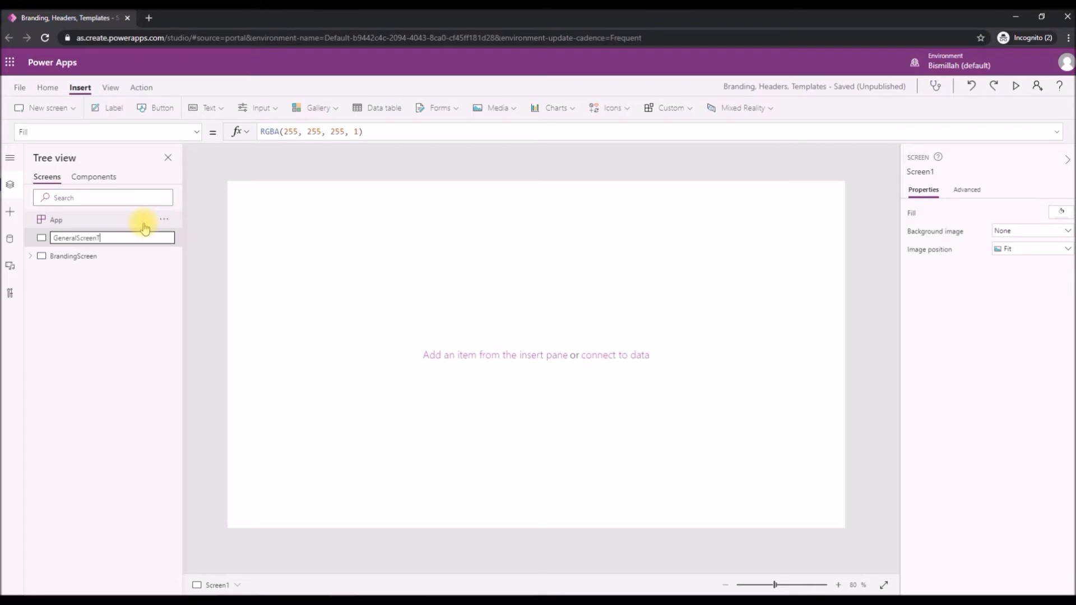
pyautogui.press('Return')
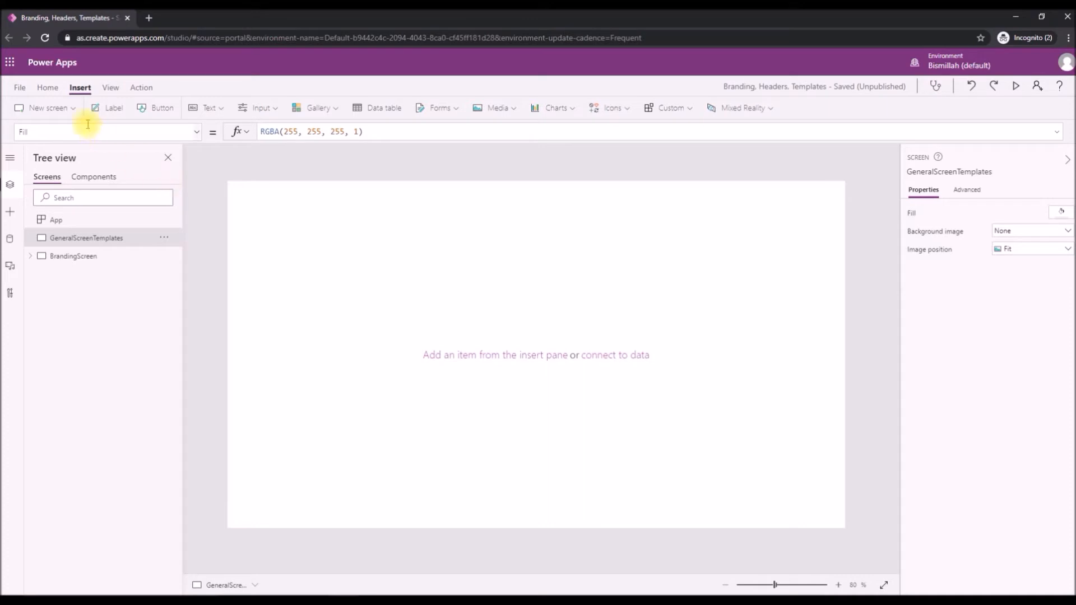
# Insert two HTML text controls on GeneralScreenTemplates, one at the screen's upper-left corner and one below it at about X 0, Y 93.
pyautogui.click(212, 112)
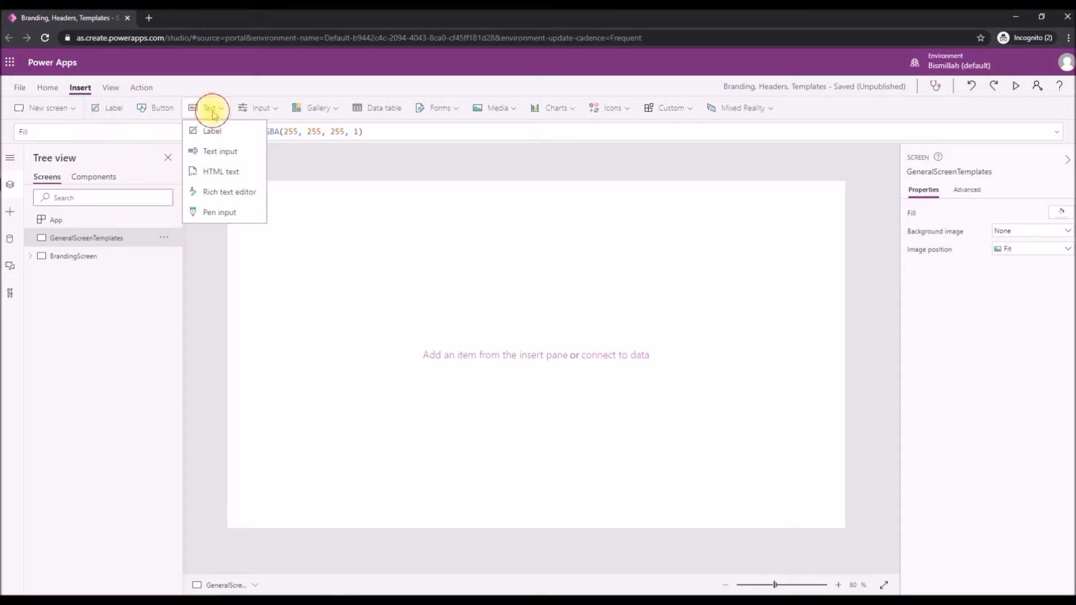
pyautogui.click(215, 170)
pyautogui.moveTo(312, 209); pyautogui.dragTo(292, 190)
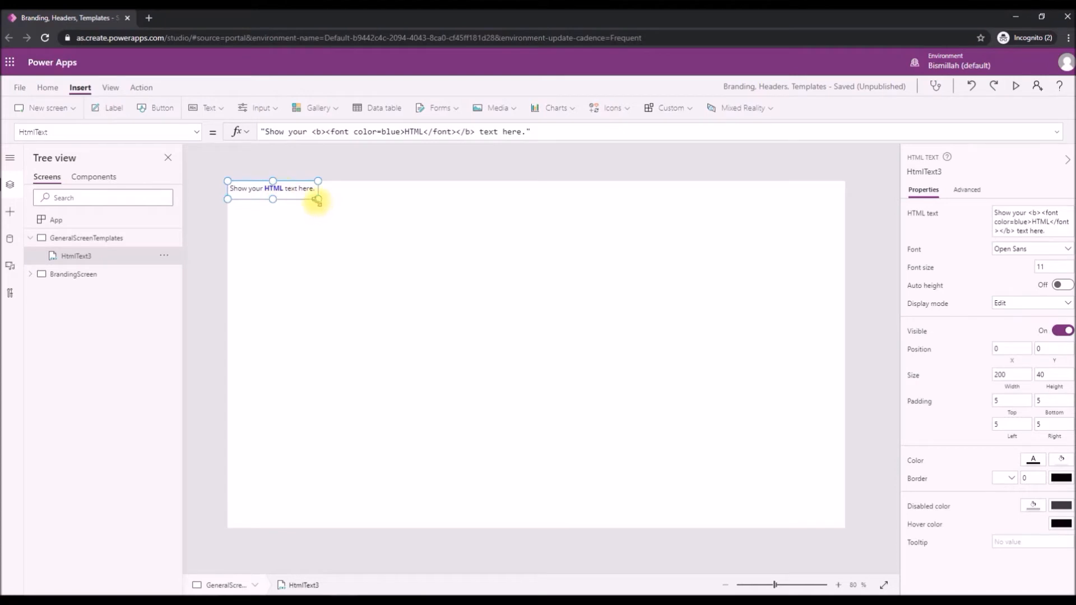
pyautogui.click(208, 109)
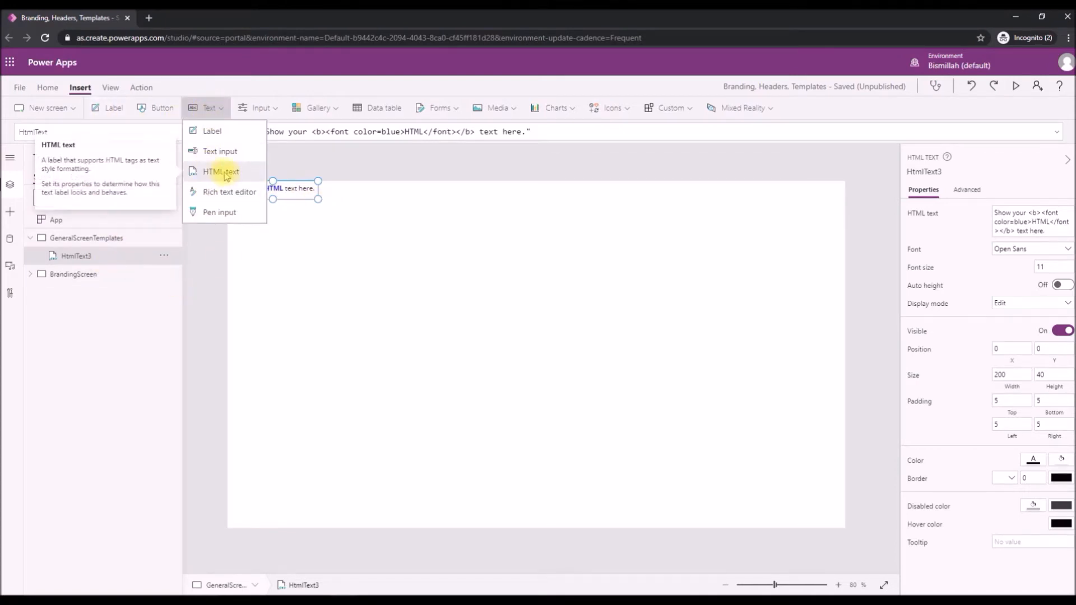
pyautogui.click(225, 174)
pyautogui.moveTo(301, 211); pyautogui.dragTo(286, 236)
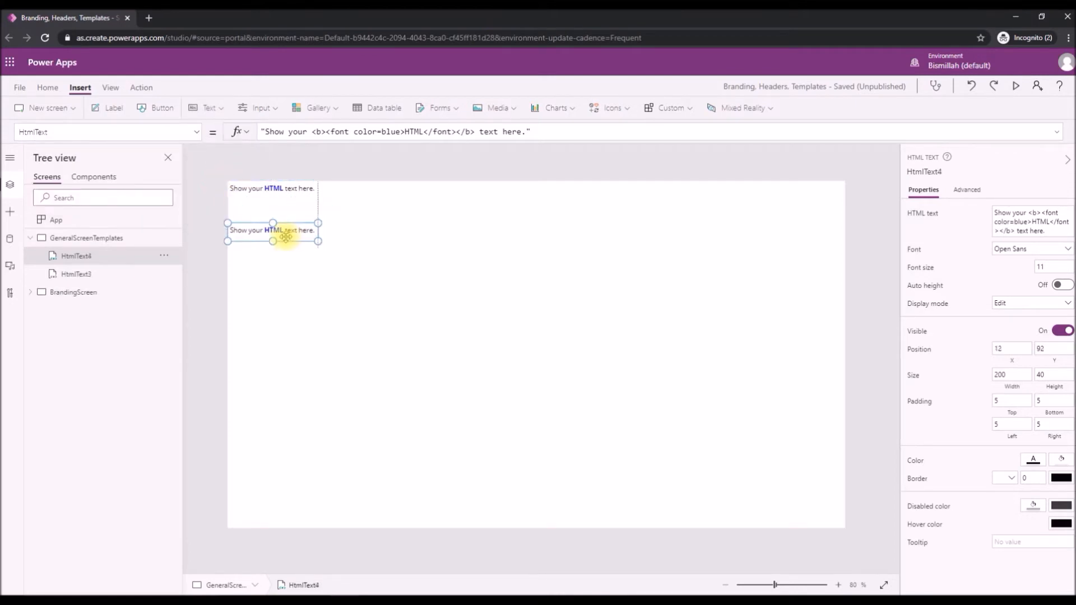
# Examine the two HTML text controls on GeneralScreenTemplates and the names of the controls under BrandingScreen.
pyautogui.click(282, 188)
pyautogui.click(282, 230)
pyautogui.click(82, 239)
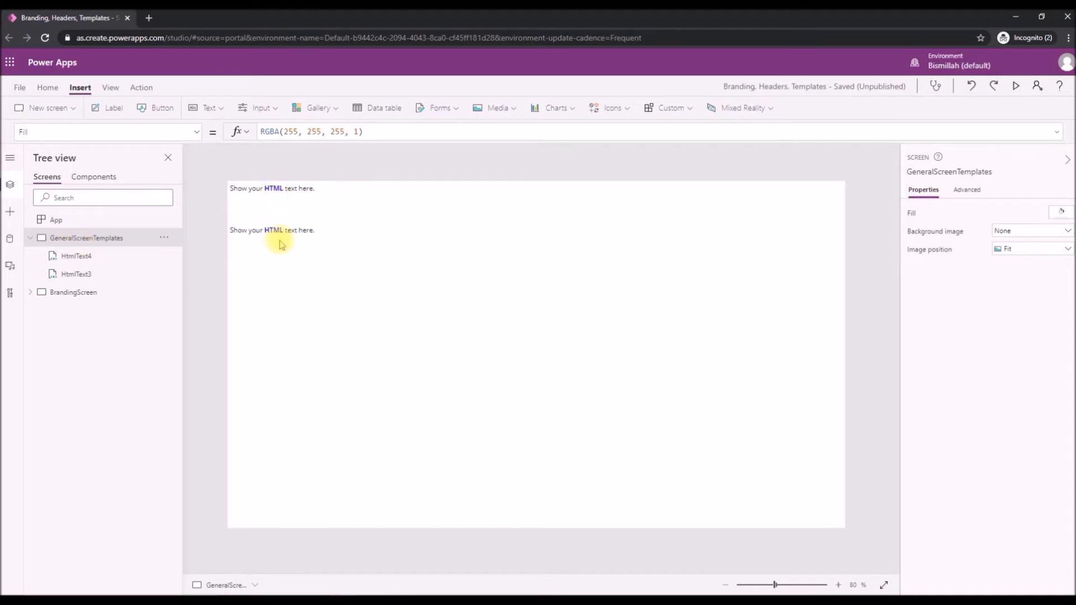
pyautogui.click(283, 197)
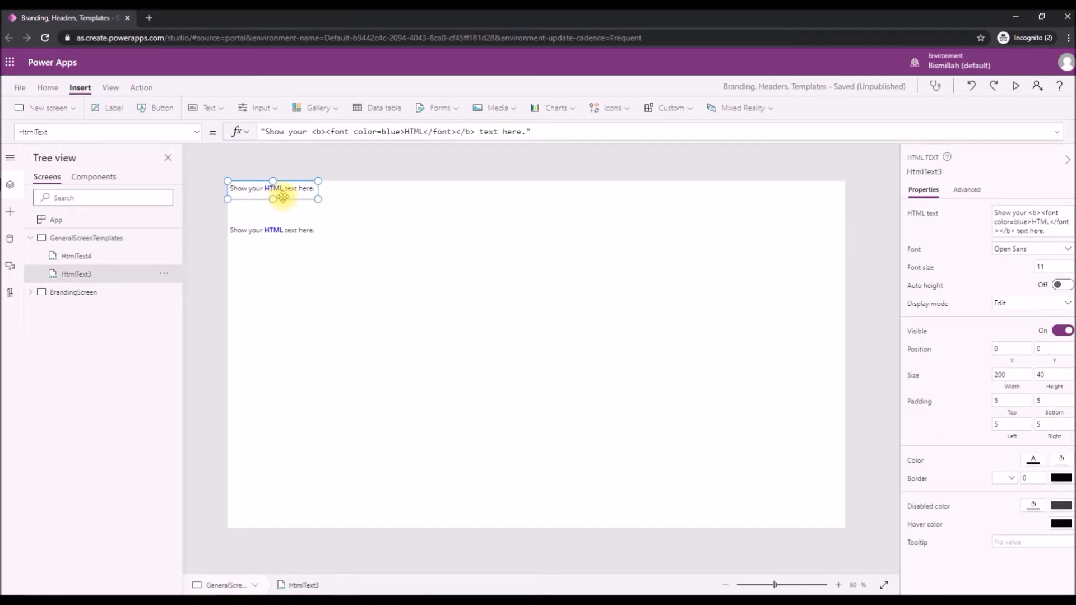
pyautogui.click(280, 233)
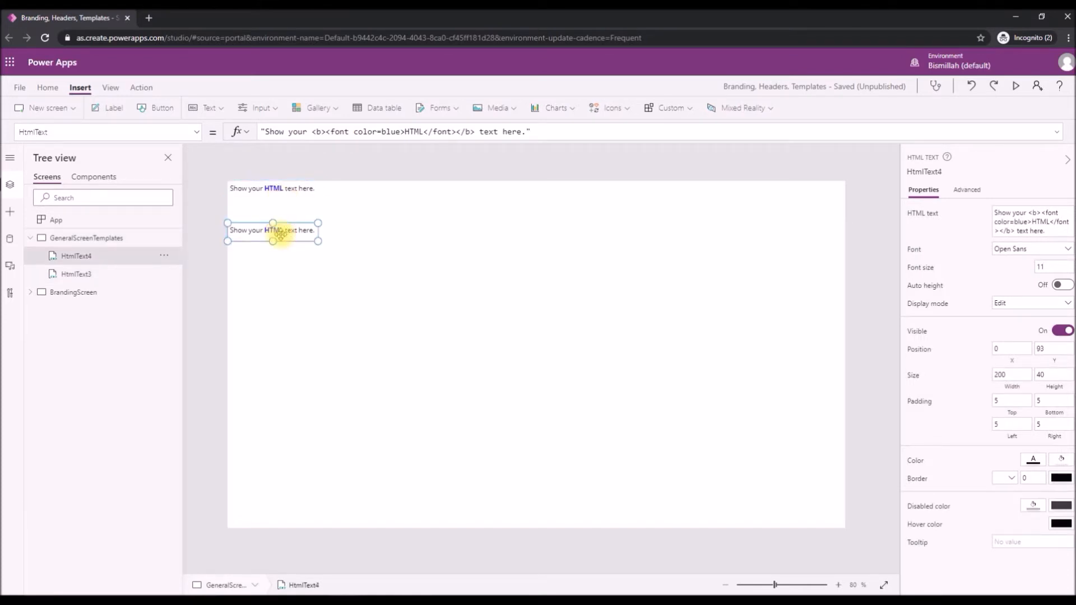
pyautogui.click(280, 190)
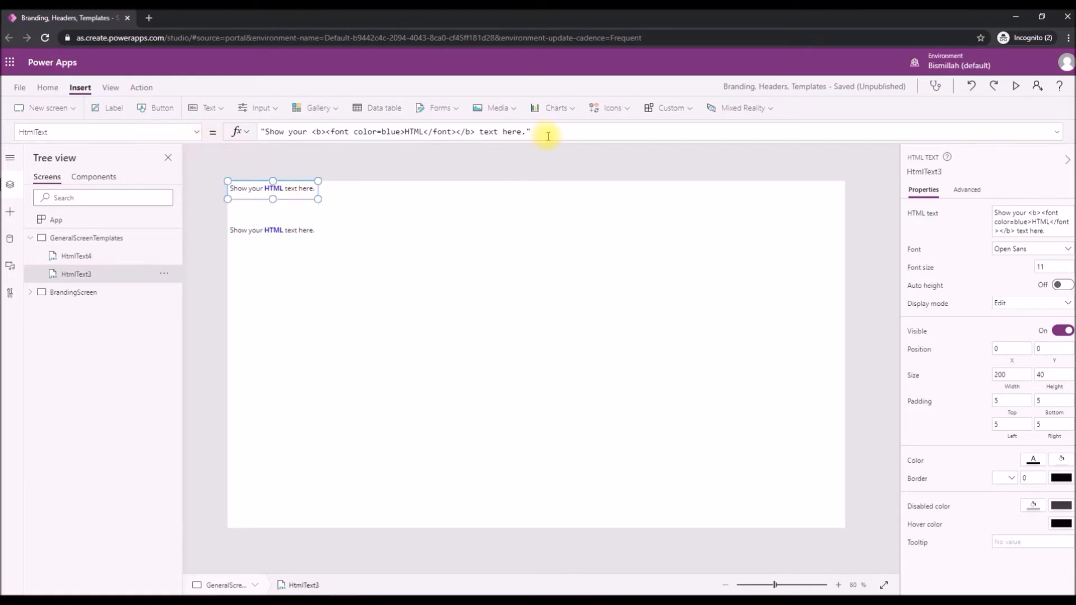
pyautogui.moveTo(546, 131); pyautogui.dragTo(236, 131)
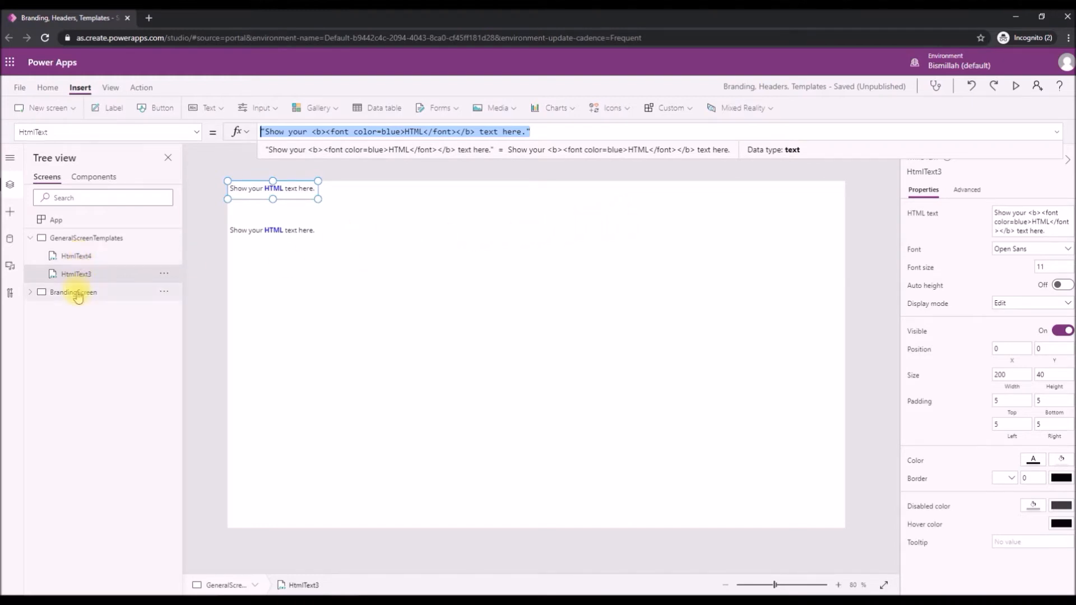
pyautogui.click(32, 297)
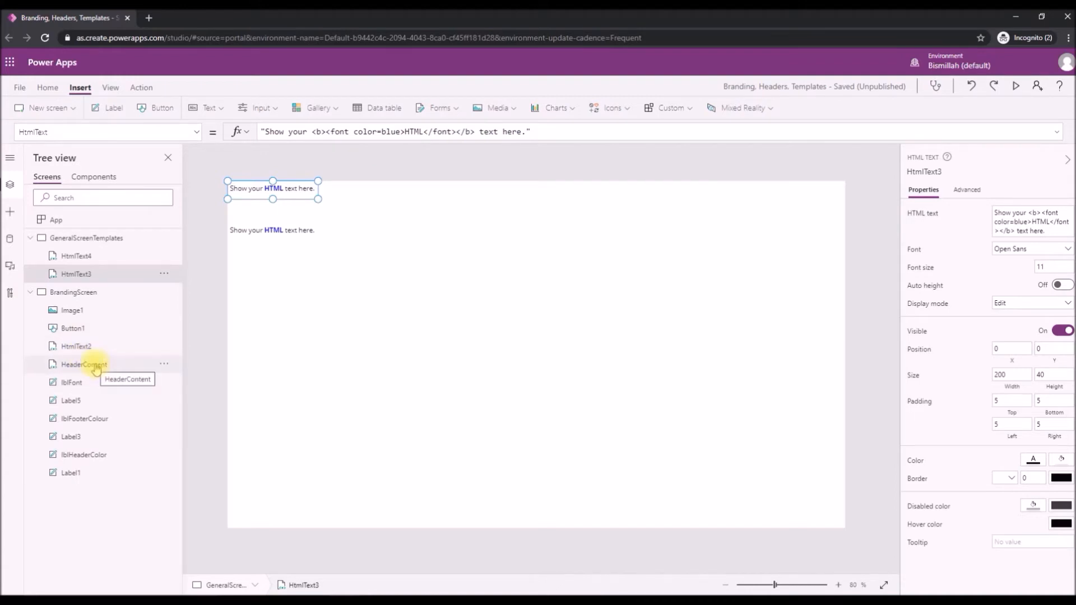
pyautogui.click(263, 236)
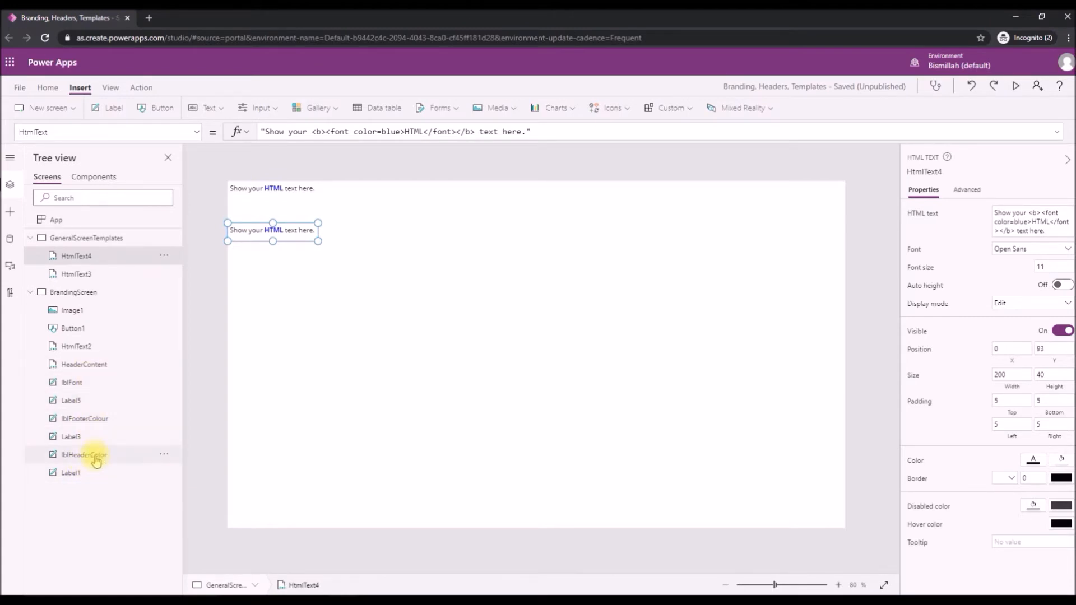
# Rename the footer's HTML text control on BrandingScreen as FooterContent and check it against HeaderContent.
pyautogui.click(75, 293)
pyautogui.click(352, 514)
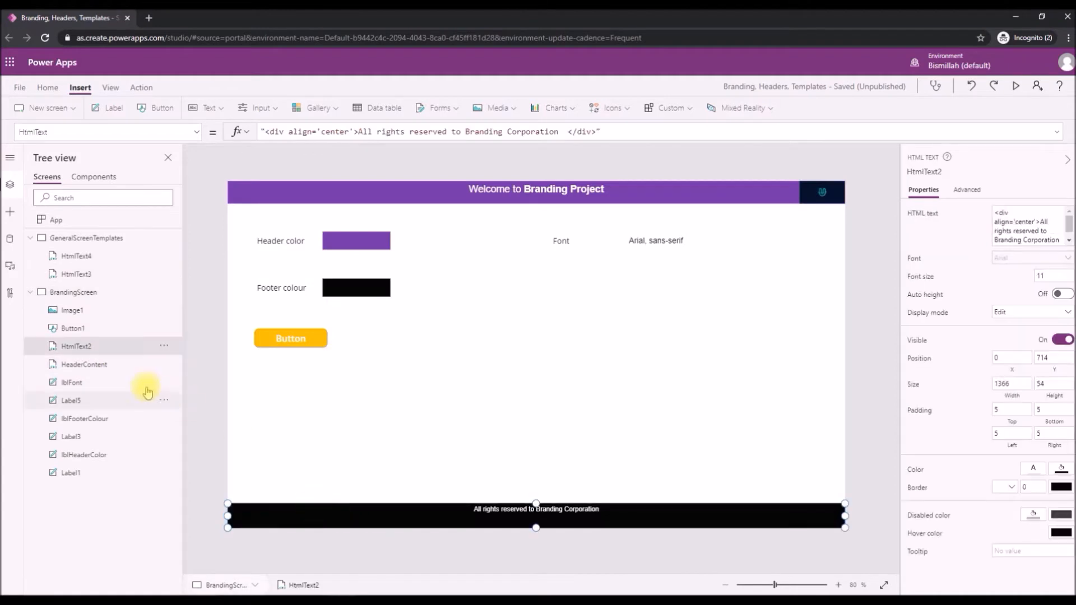
pyautogui.doubleClick(106, 348)
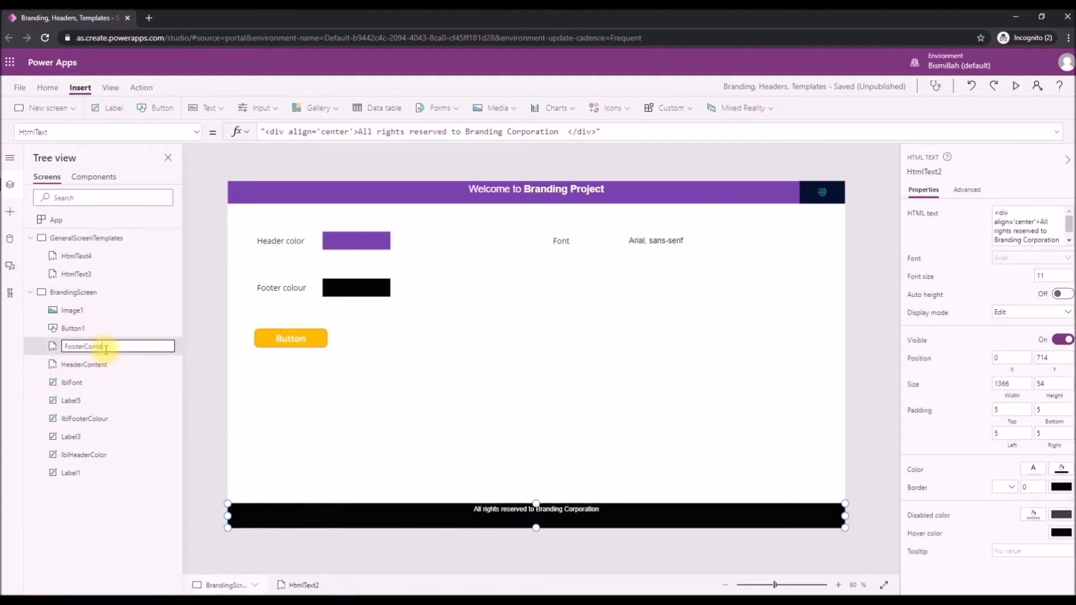
pyautogui.press('Return')
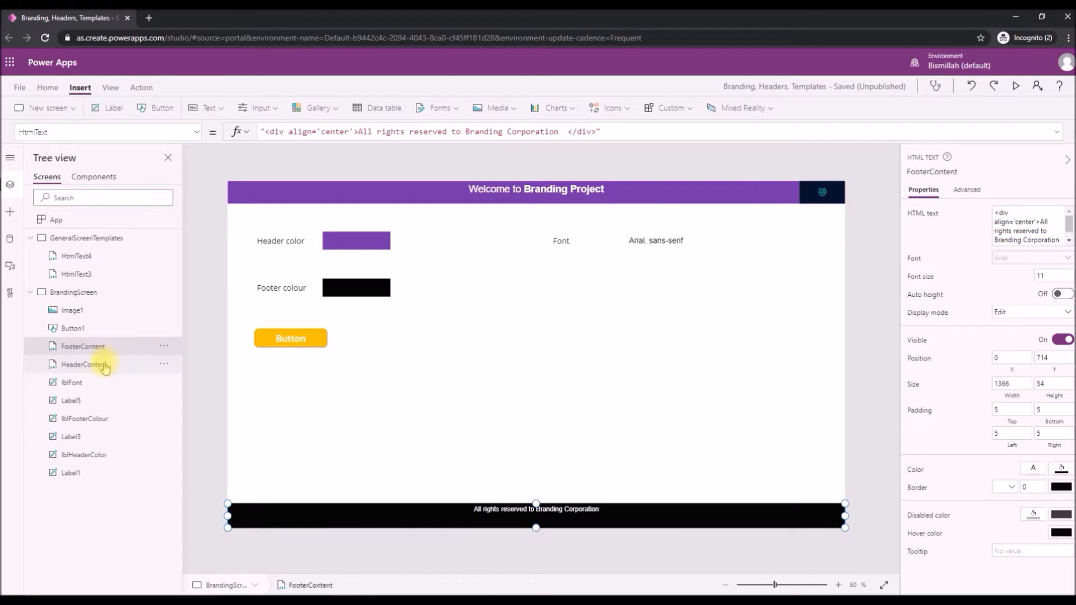
pyautogui.click(90, 365)
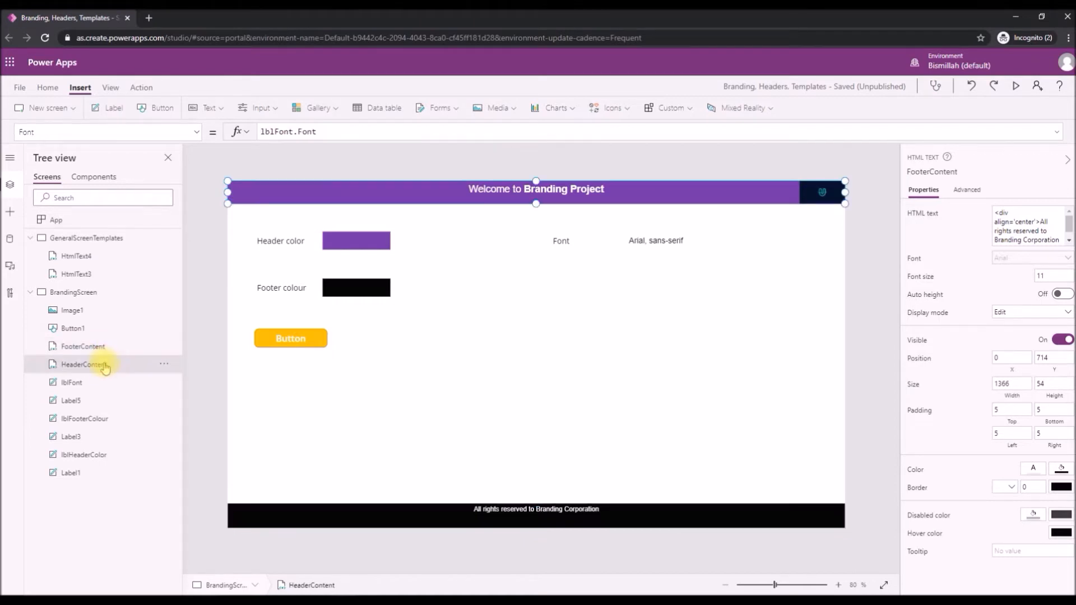
pyautogui.click(82, 346)
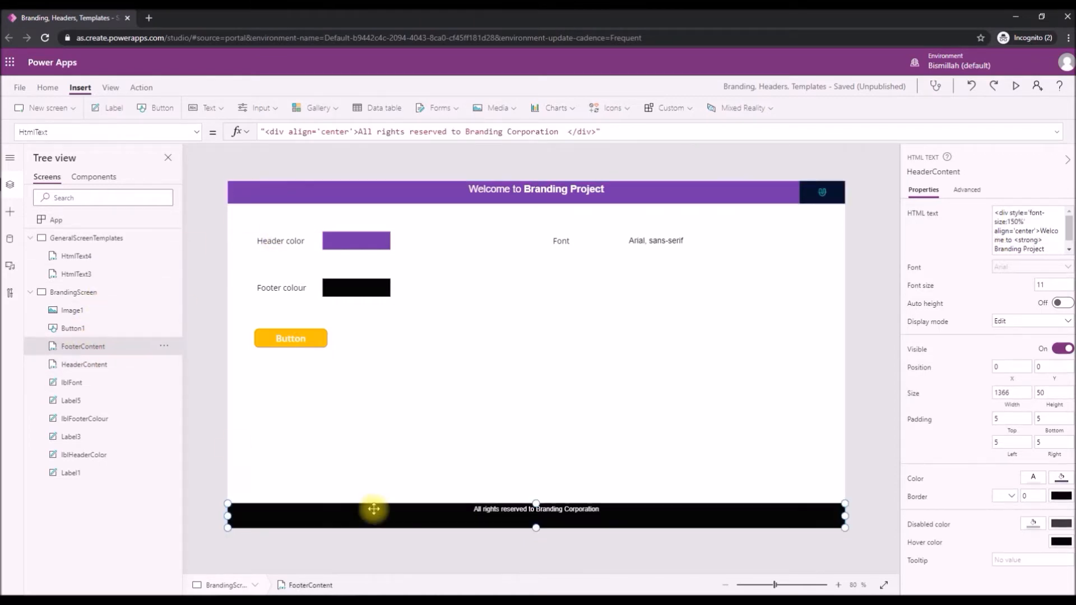
# Set the HtmlText property of HtmlText4 on GeneralScreenTemplates to HeaderContent.HtmlText.
pyautogui.click(65, 238)
pyautogui.click(67, 255)
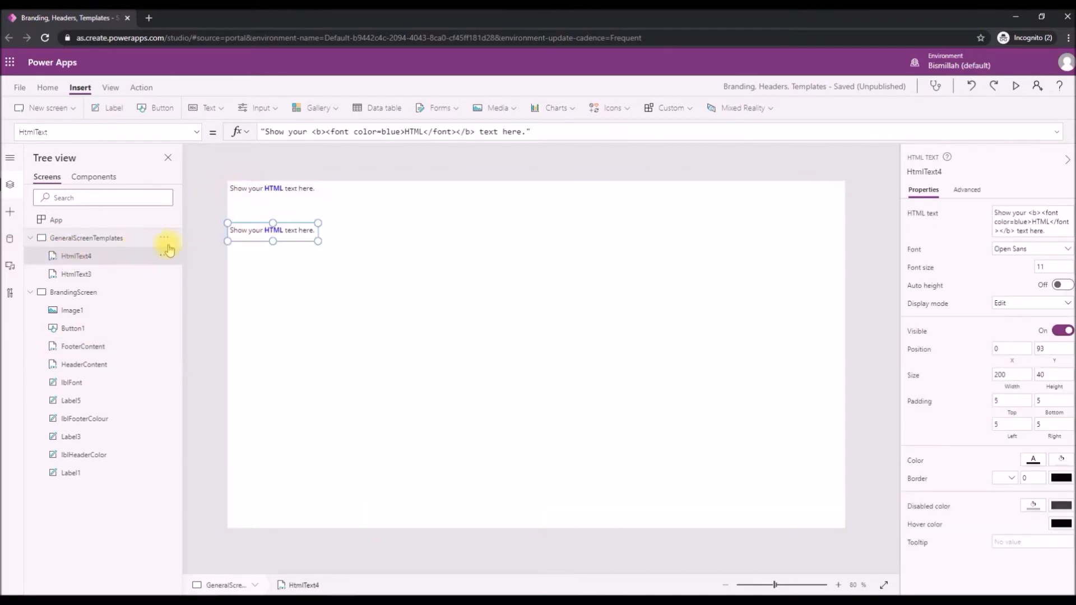
pyautogui.moveTo(542, 131); pyautogui.dragTo(240, 131)
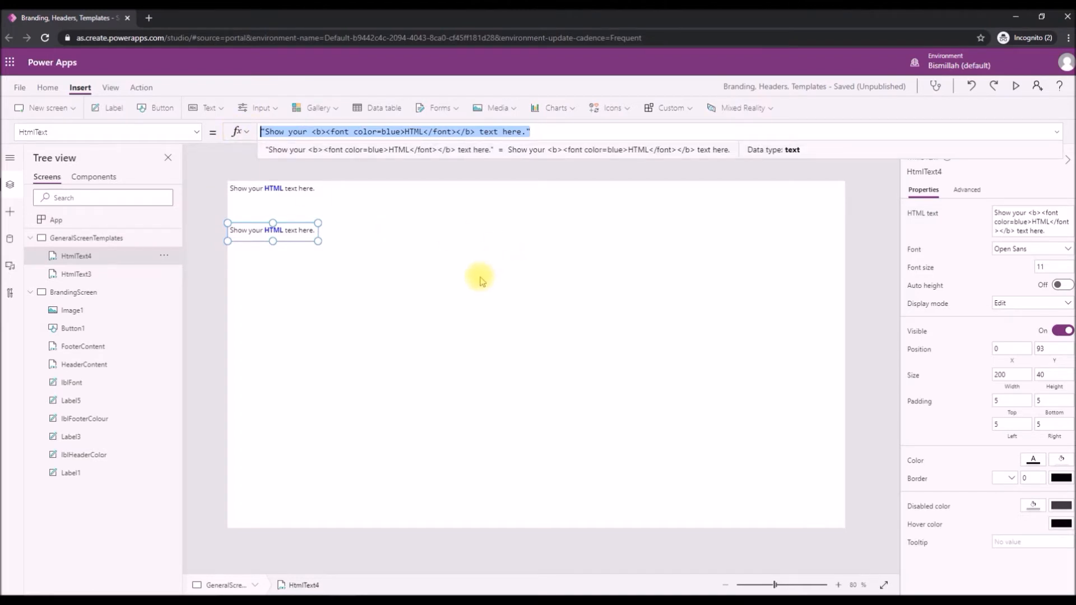
pyautogui.write('HeaderContent')
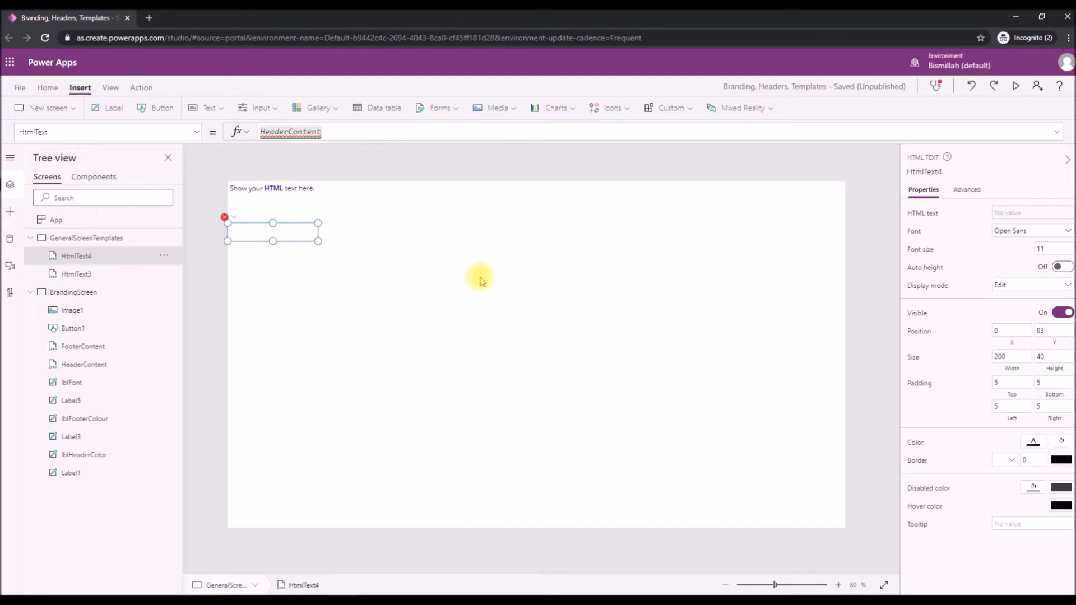
pyautogui.write('.H')
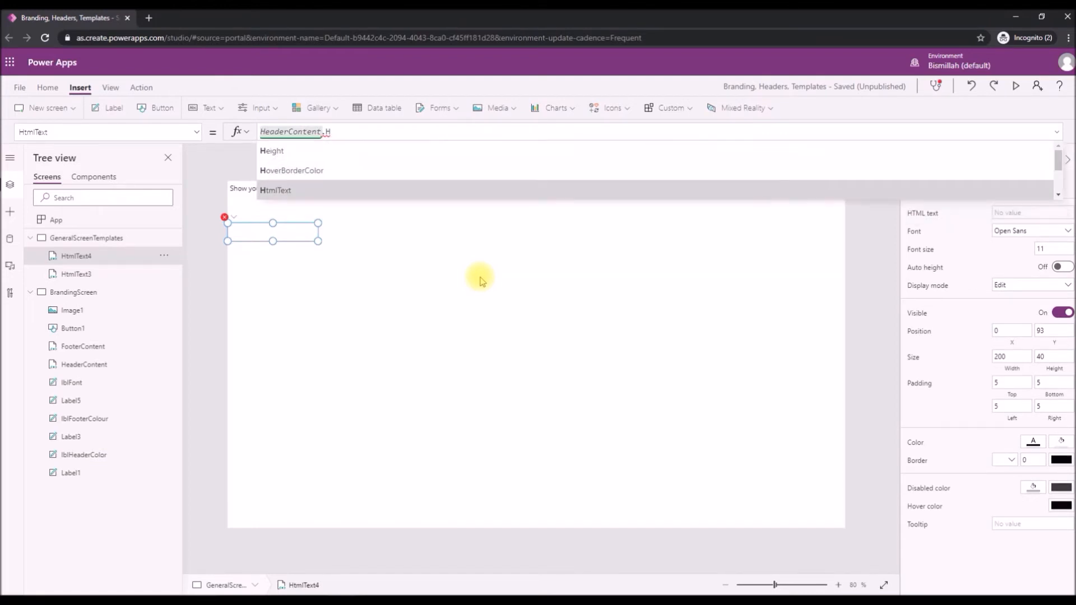
pyautogui.press('Tab')
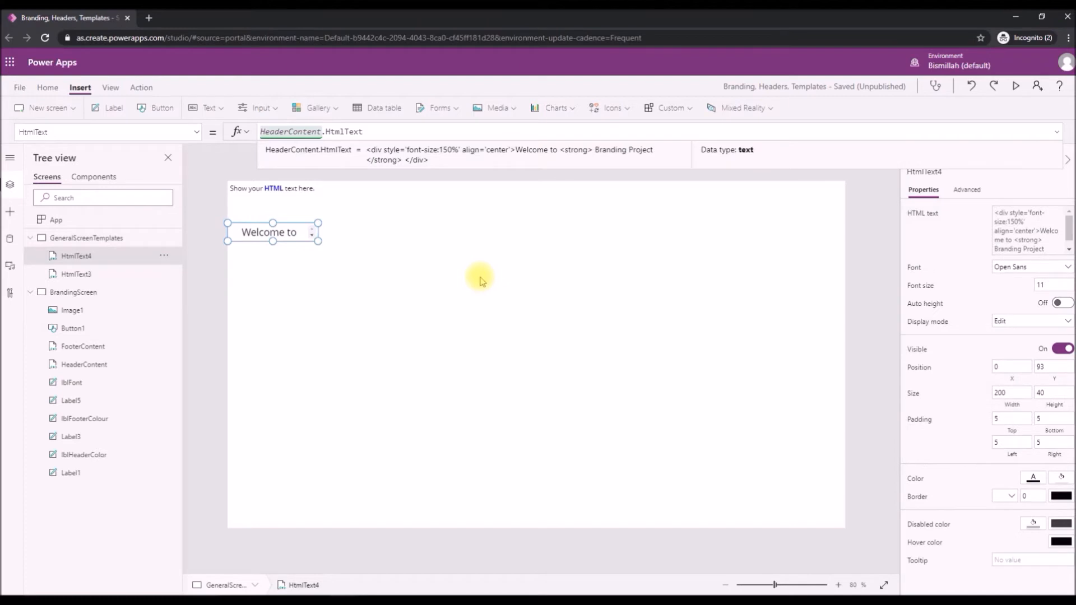
# Set the Fill property of HtmlText4 to HeaderContent.Fill.
pyautogui.click(197, 135)
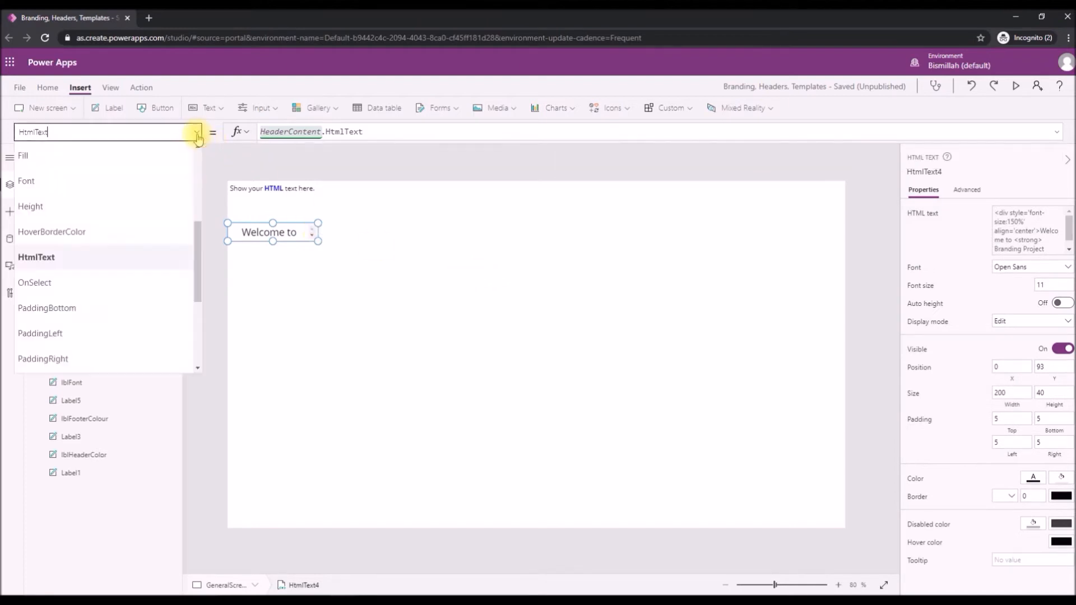
pyautogui.click(147, 155)
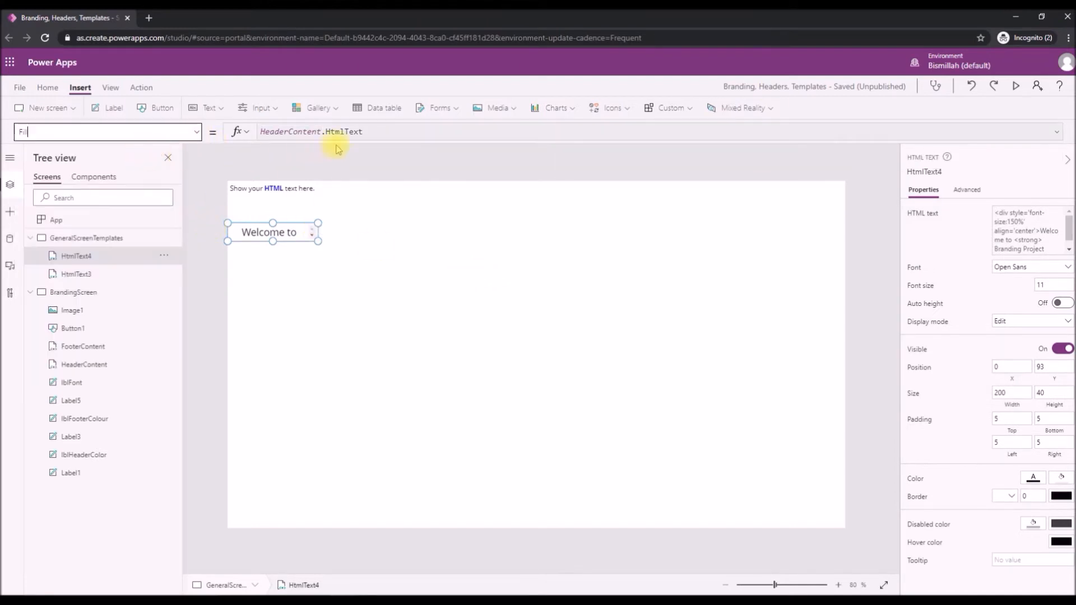
pyautogui.moveTo(384, 131); pyautogui.dragTo(187, 125)
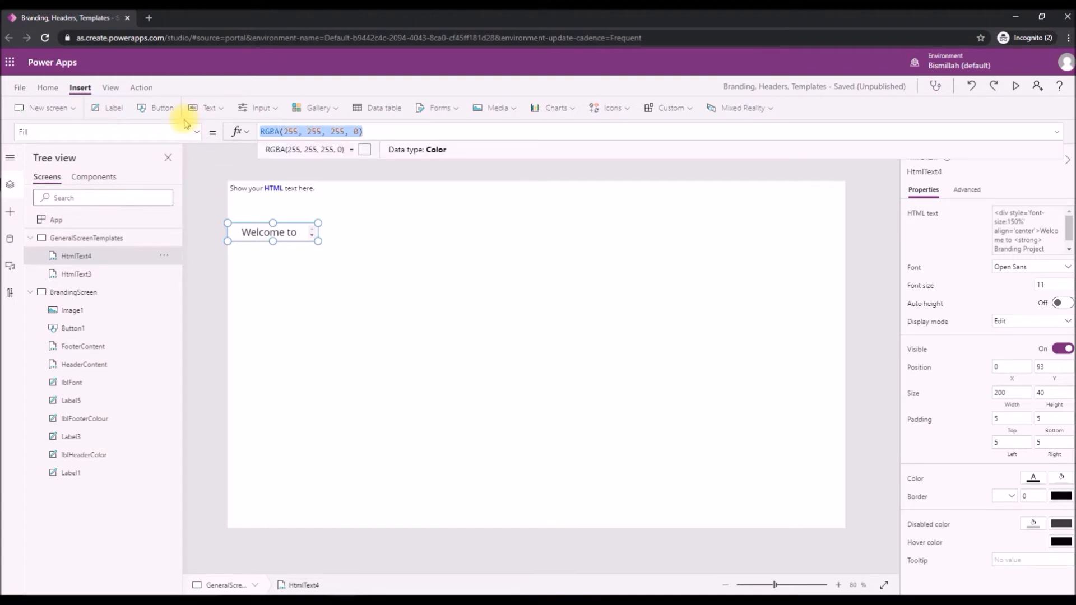
pyautogui.write('head')
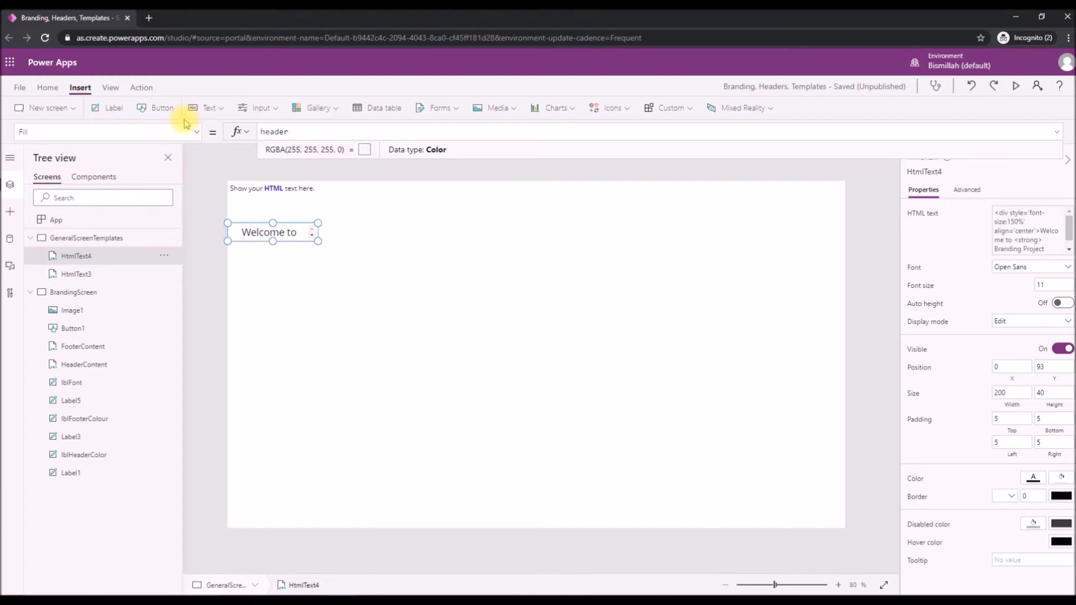
pyautogui.write('er')
pyautogui.press('Tab')
pyautogui.write('.Fill')
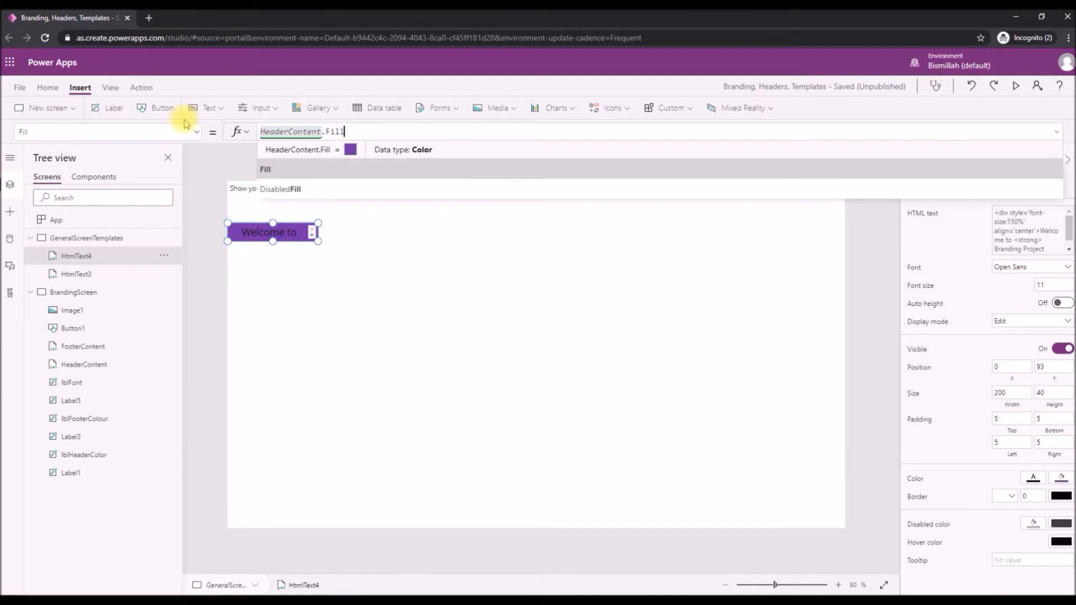
# Set the Font property of HtmlText4 to HeaderContent.Font.
pyautogui.click(193, 131)
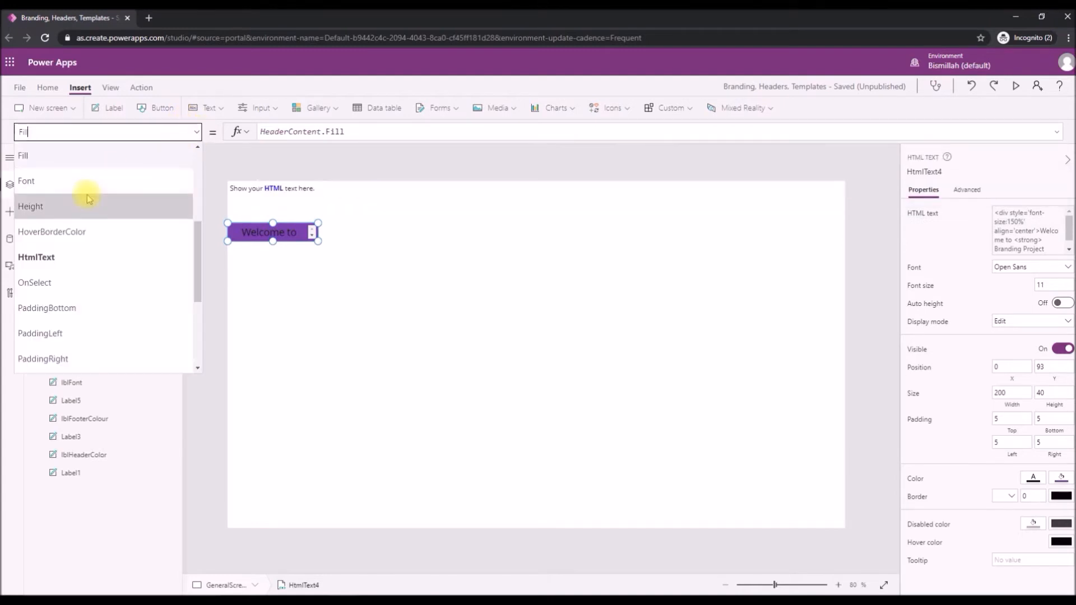
pyautogui.click(84, 181)
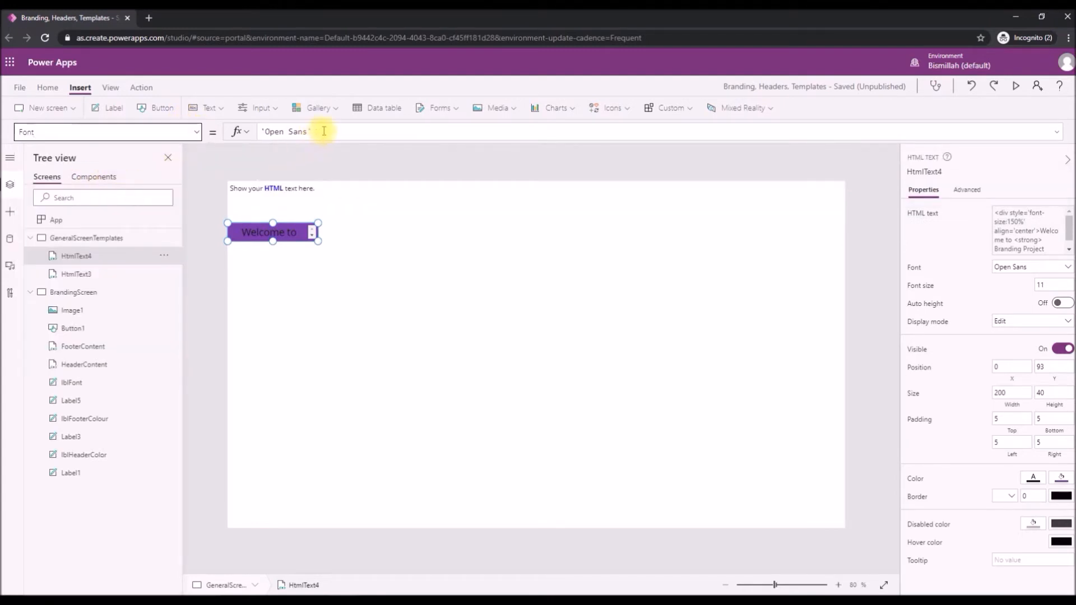
pyautogui.click(365, 132)
pyautogui.moveTo(365, 133); pyautogui.dragTo(240, 127)
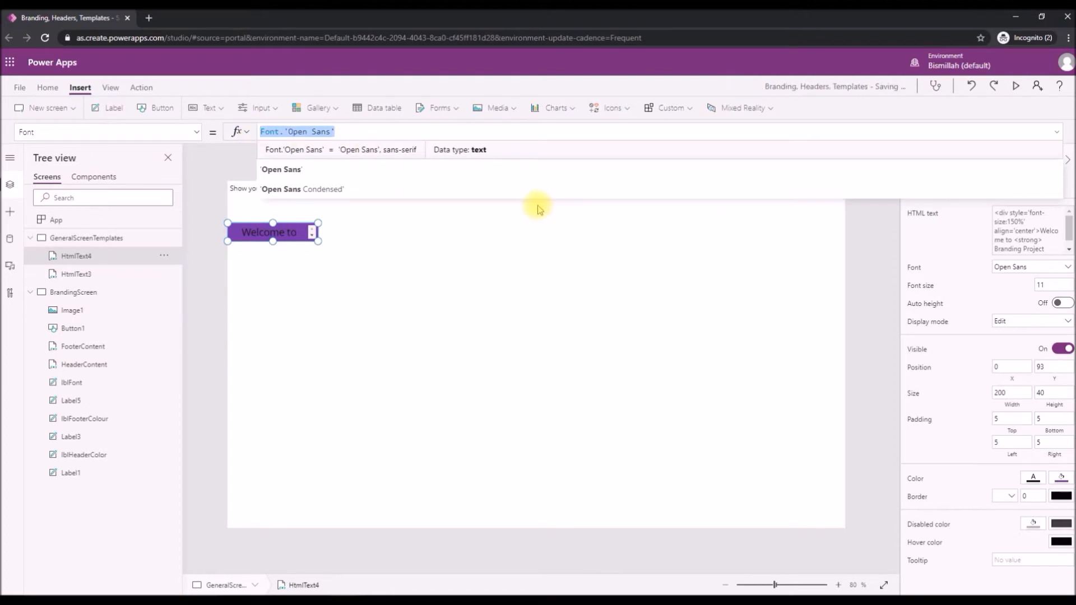
pyautogui.write('header')
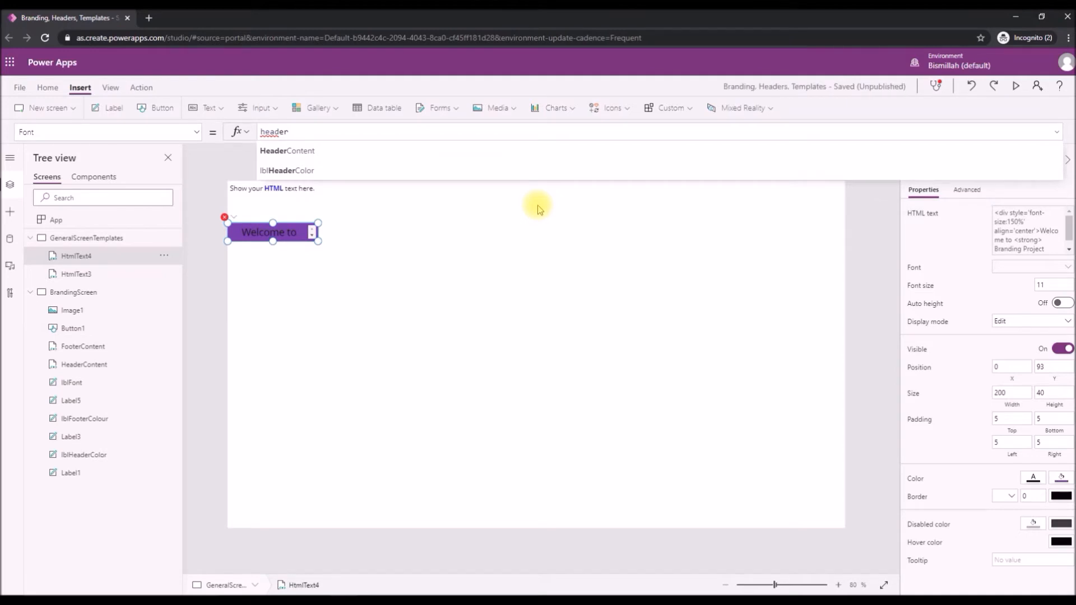
pyautogui.press('Tab')
pyautogui.write('.')
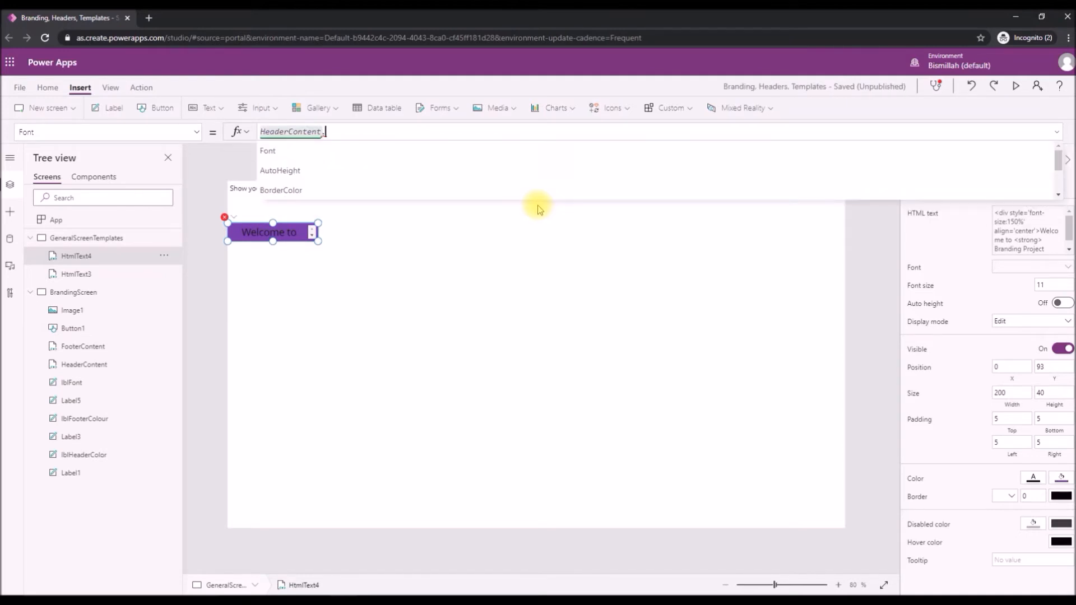
pyautogui.press('Tab')
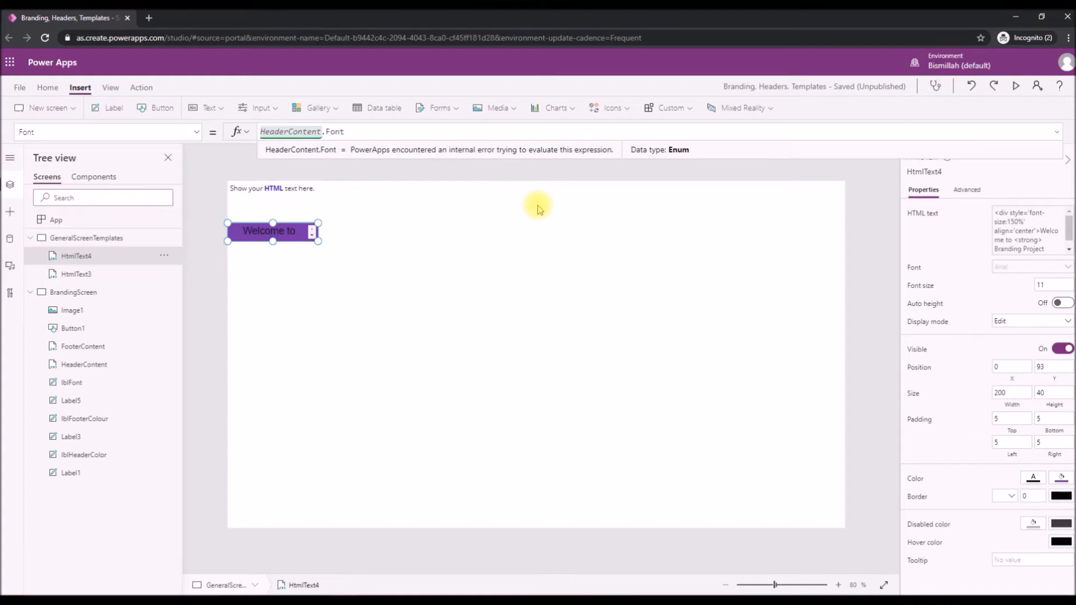
# Set the X property of HtmlText4 to HeaderContent.X.
pyautogui.click(197, 132)
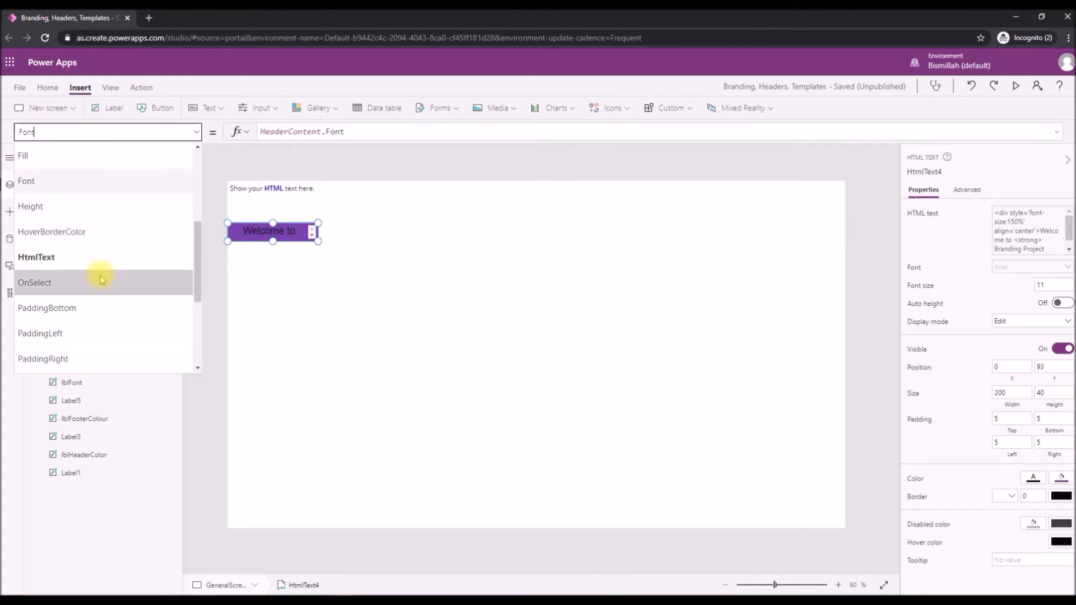
pyautogui.scroll(-3, 101, 277)
pyautogui.scroll(-1, 99, 277)
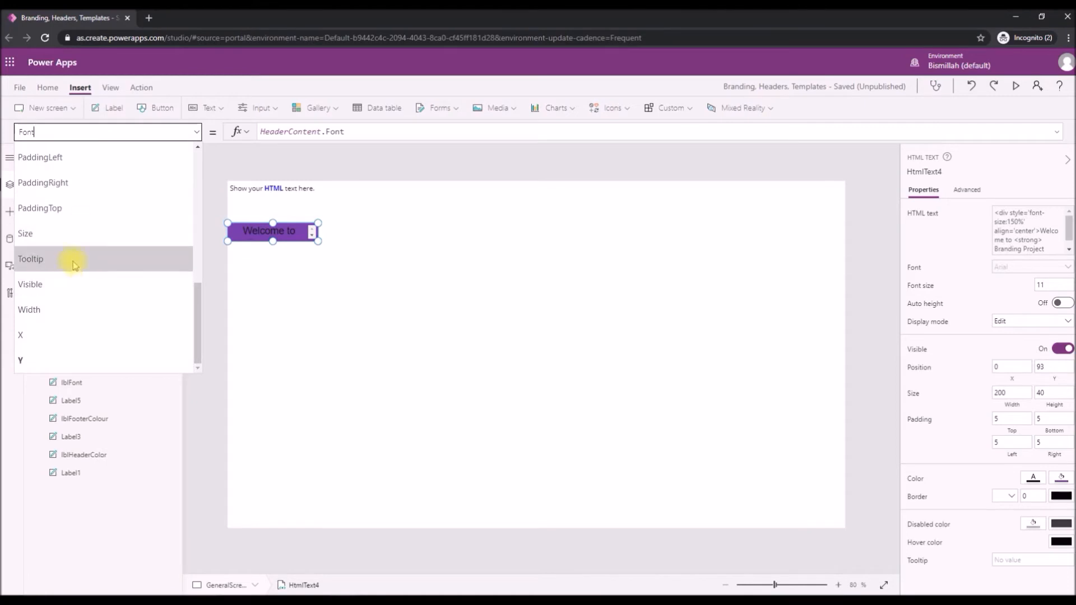
pyautogui.click(61, 335)
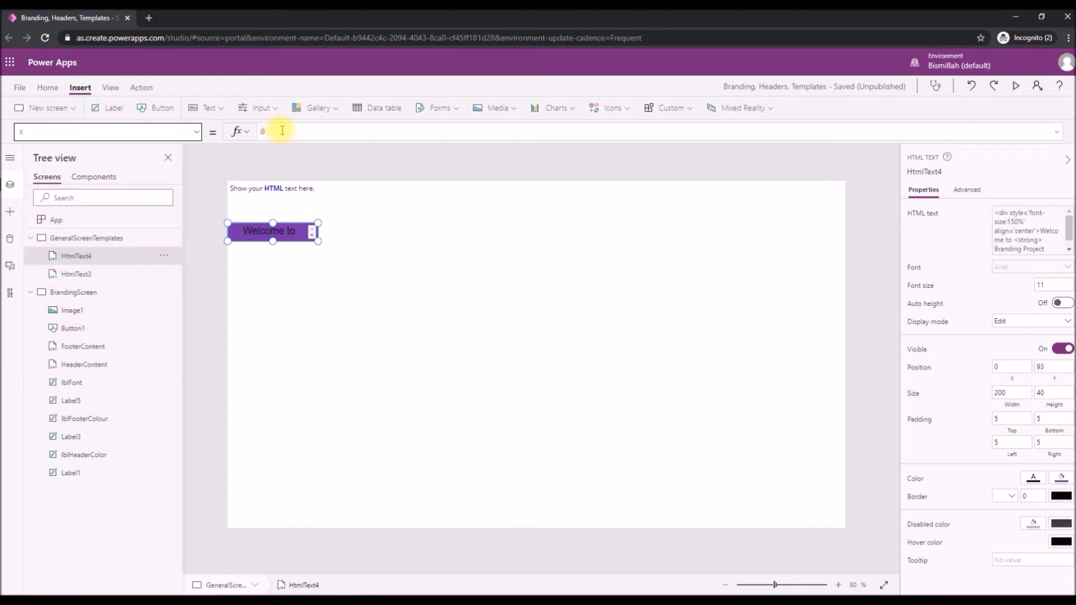
pyautogui.write('Head')
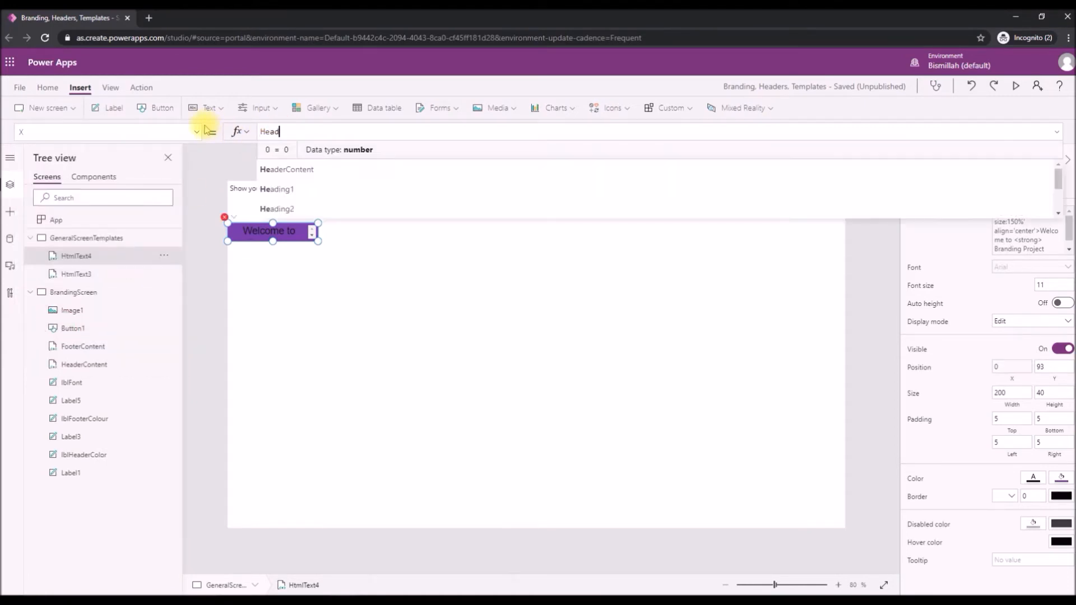
pyautogui.write('erContent.X')
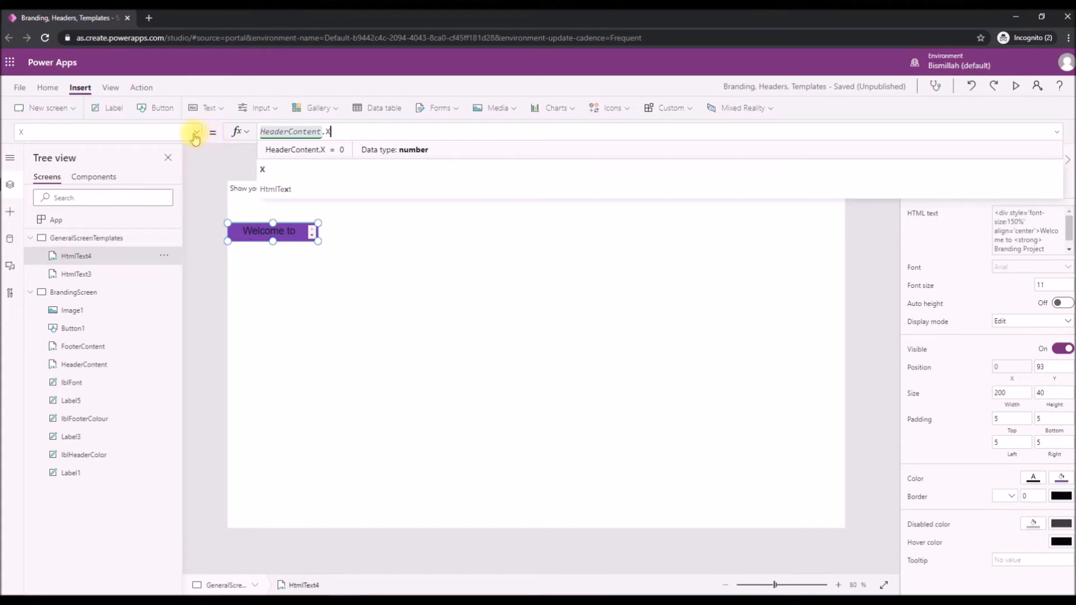
# Set the Y property of HtmlText4 to HeaderContent.Y.
pyautogui.click(195, 132)
pyautogui.click(25, 355)
pyautogui.click(279, 130)
pyautogui.write('Hea')
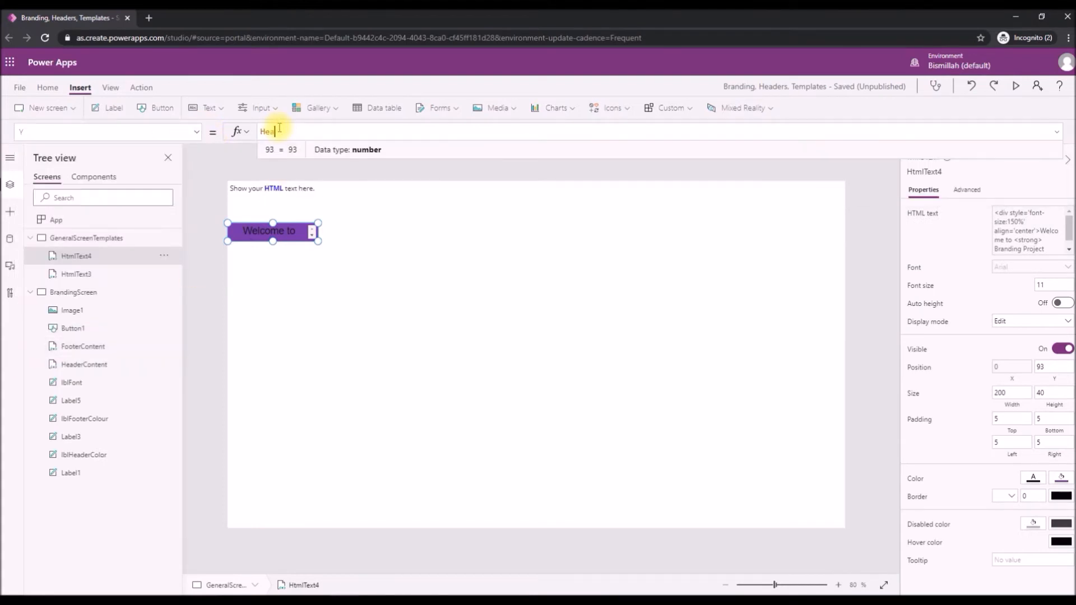
pyautogui.write('derContent')
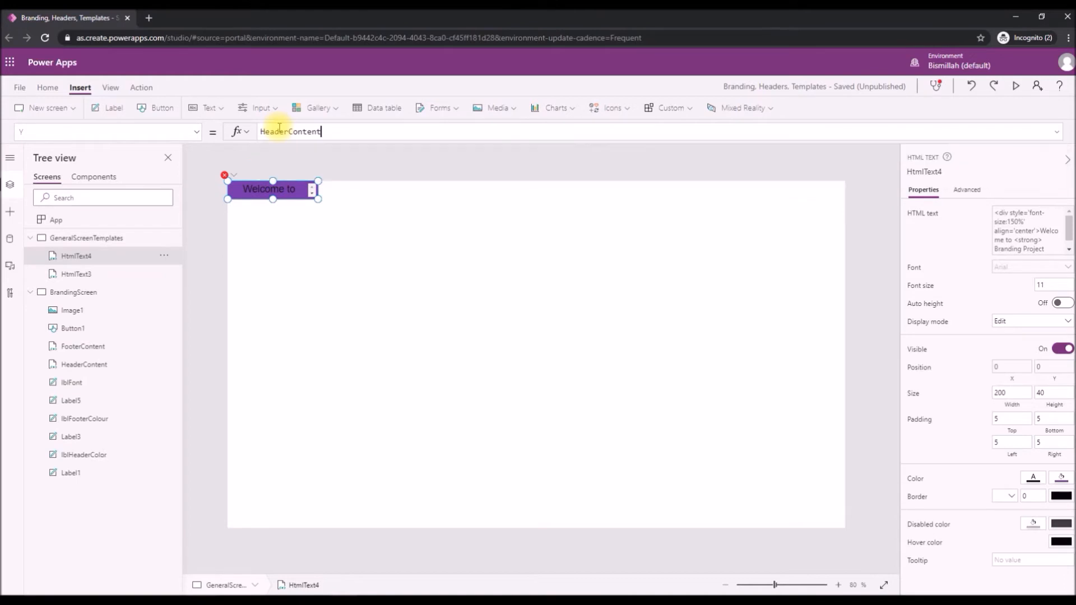
pyautogui.write('.Y')
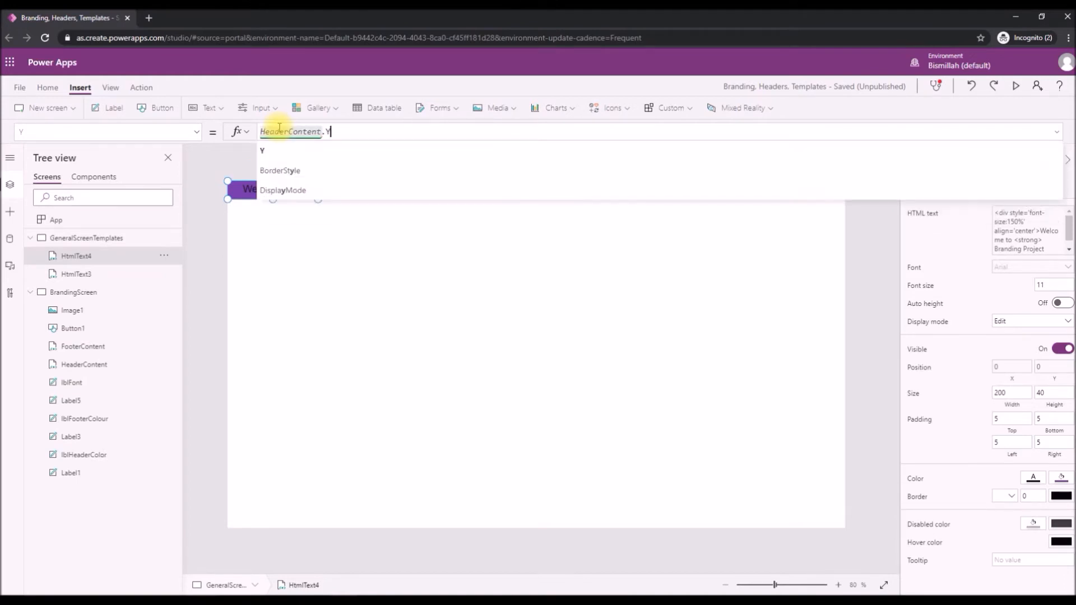
pyautogui.click(271, 169)
# Set the Width property of HtmlText4 to HeaderContent.Width.
pyautogui.click(196, 133)
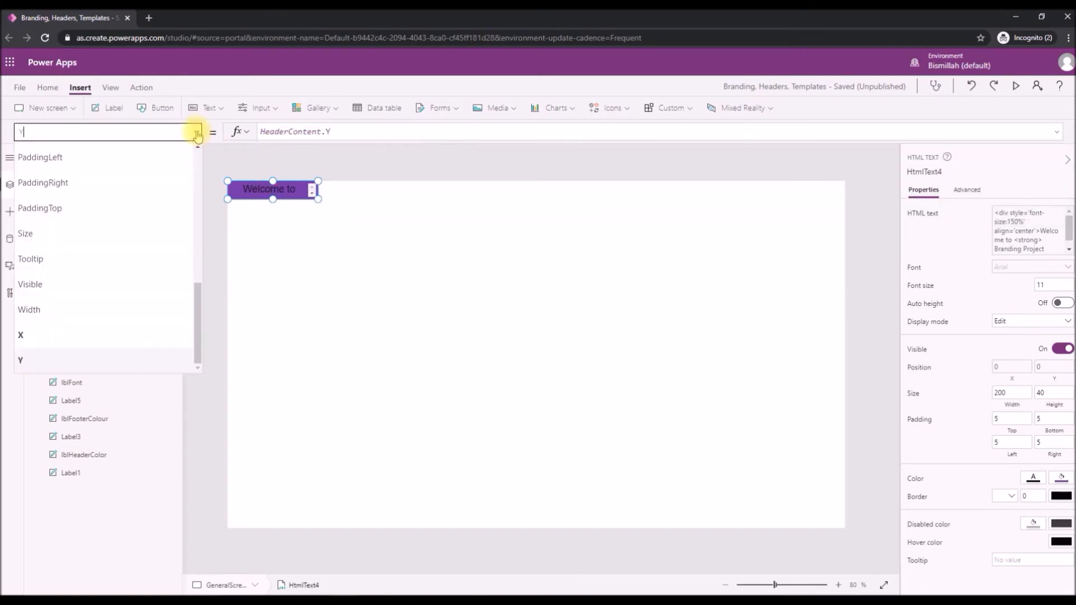
pyautogui.click(97, 309)
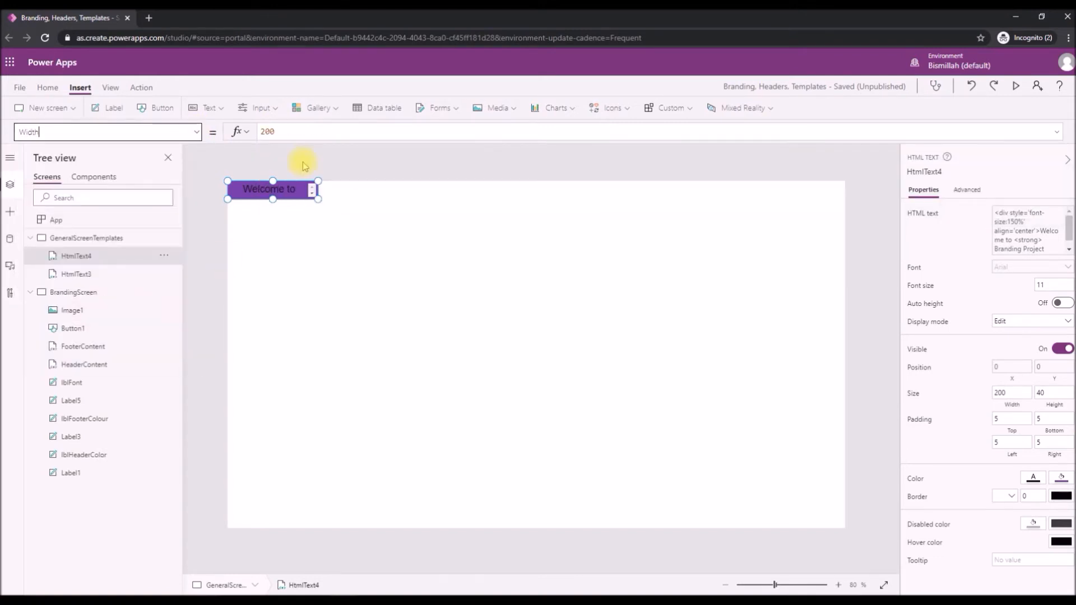
pyautogui.doubleClick(300, 132)
pyautogui.write('Header')
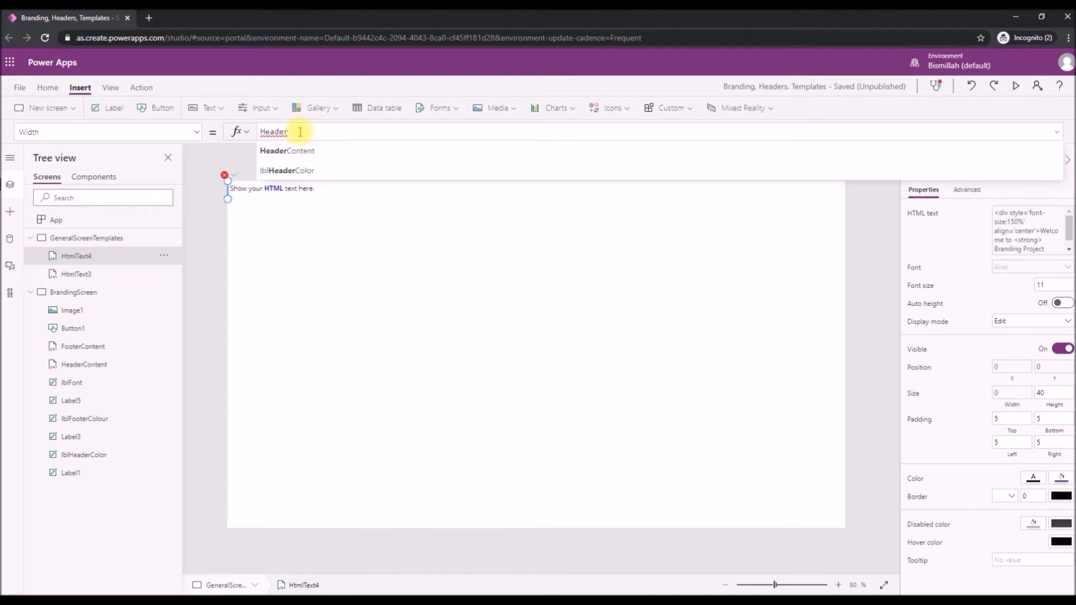
pyautogui.press('Tab')
pyautogui.write('.Wi')
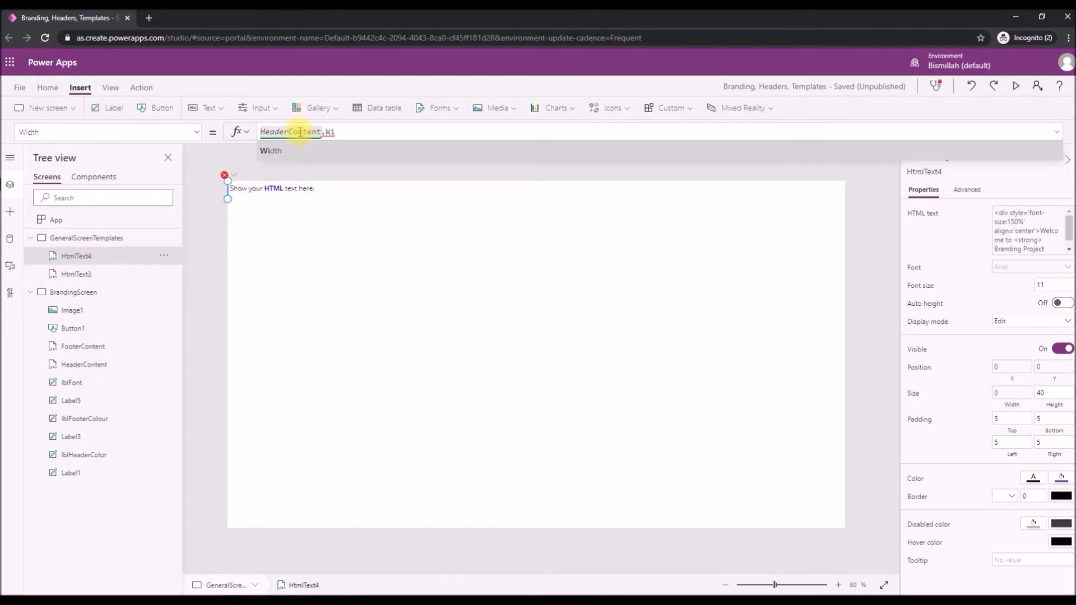
pyautogui.press('Tab')
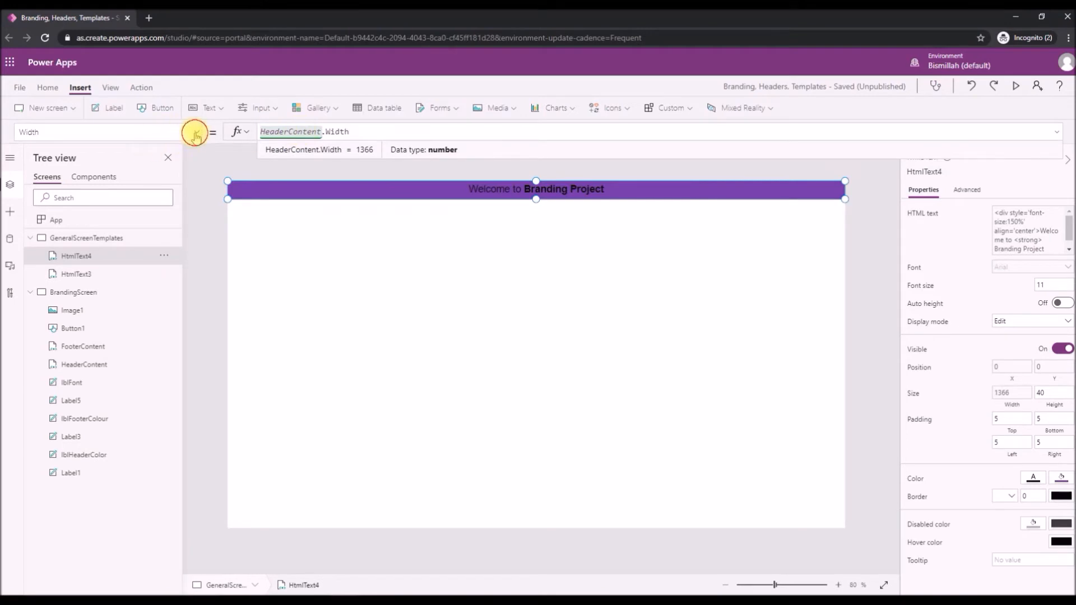
# Set the Height property of HtmlText4 to HeaderContent.Height.
pyautogui.click(196, 133)
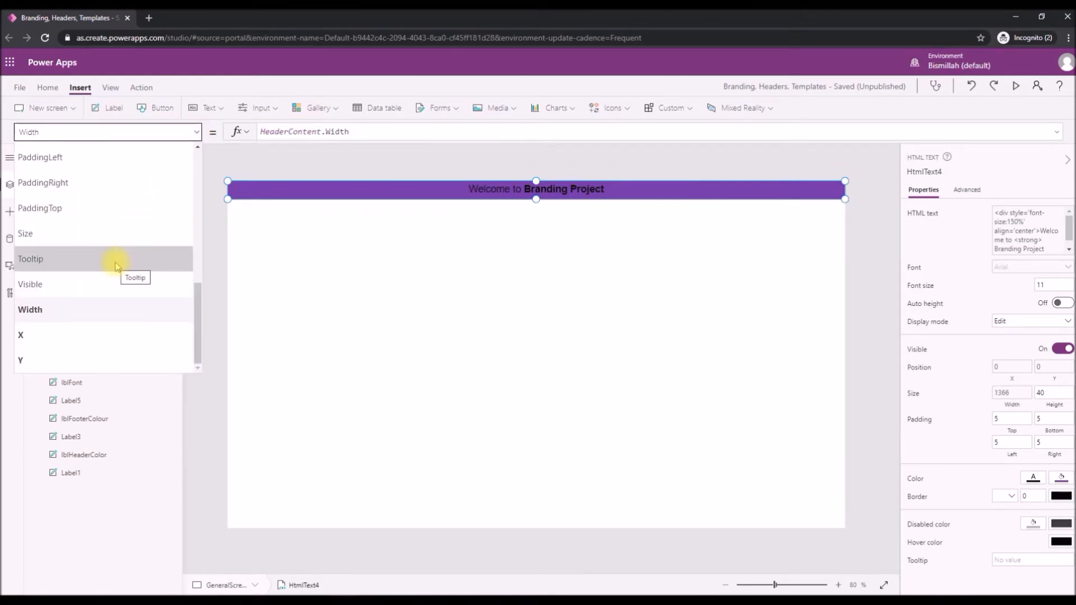
pyautogui.scroll(3, 115, 265)
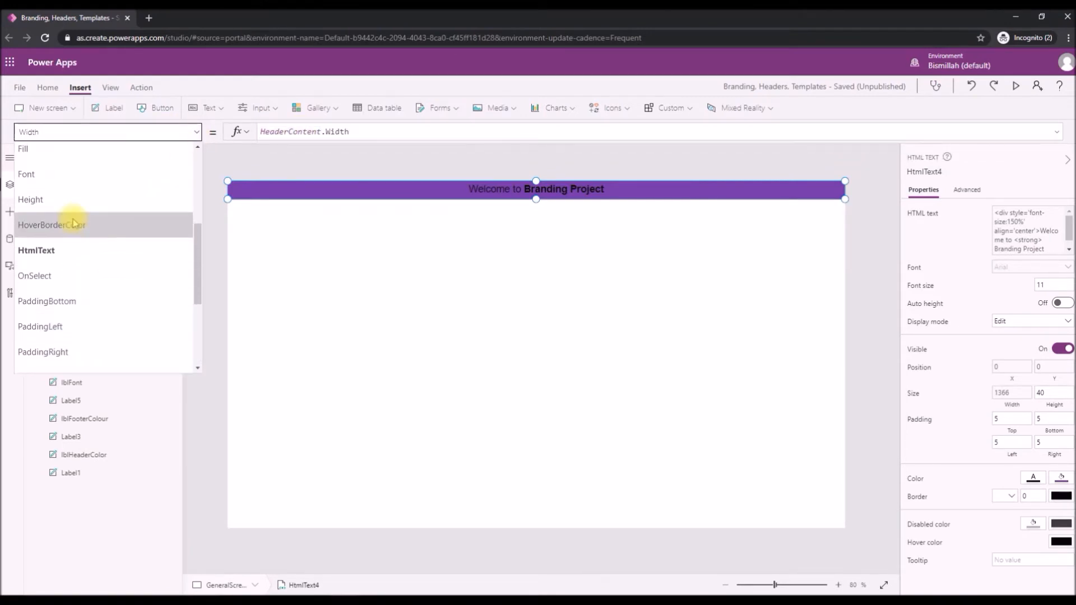
pyautogui.click(62, 200)
pyautogui.doubleClick(285, 132)
pyautogui.write('HeaderContent')
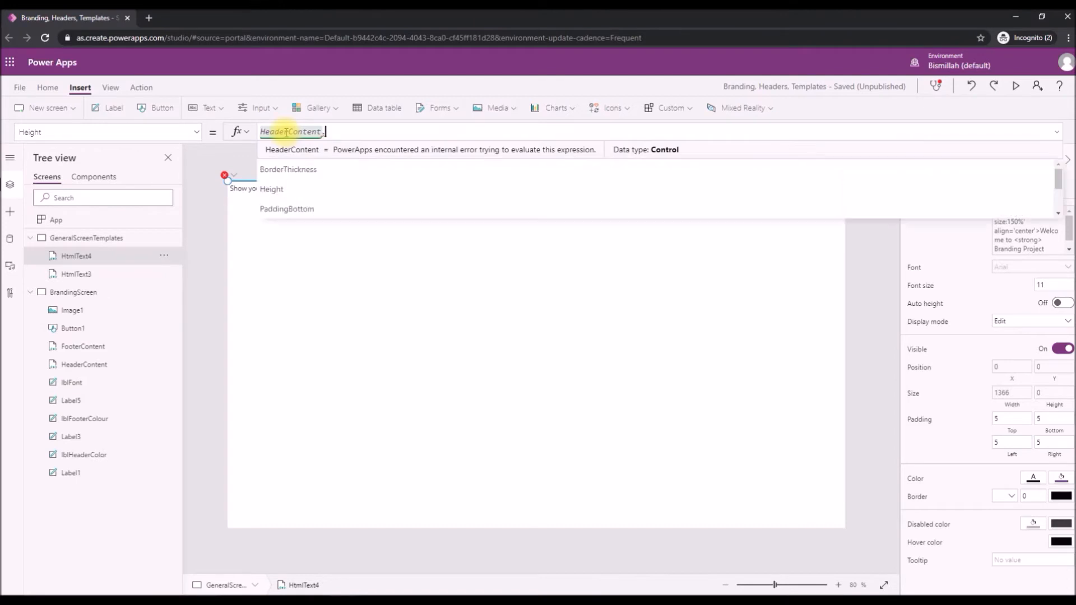
pyautogui.write('.')
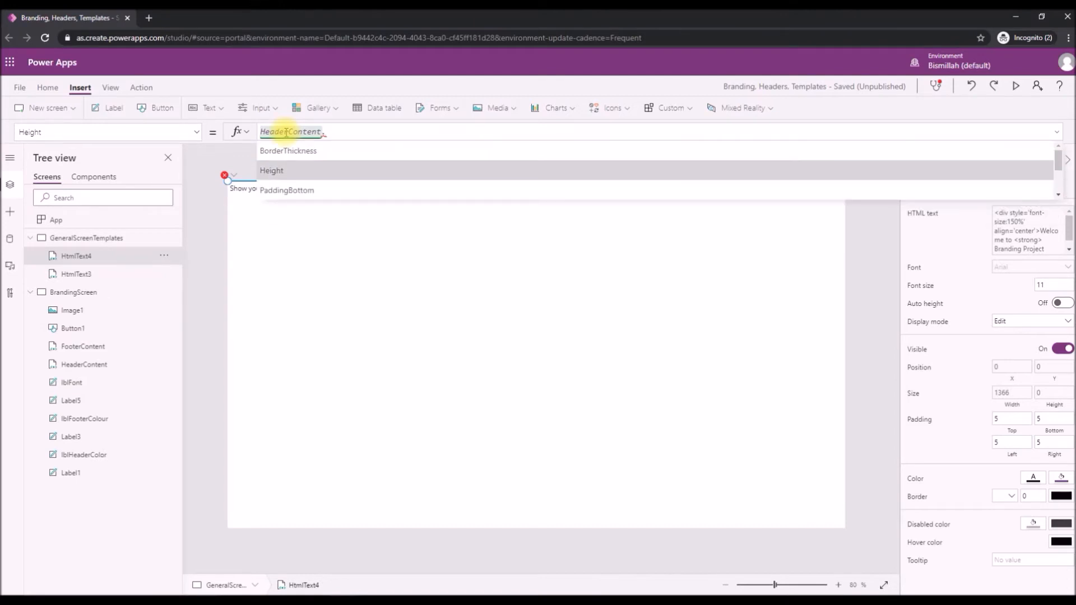
pyautogui.click(254, 298)
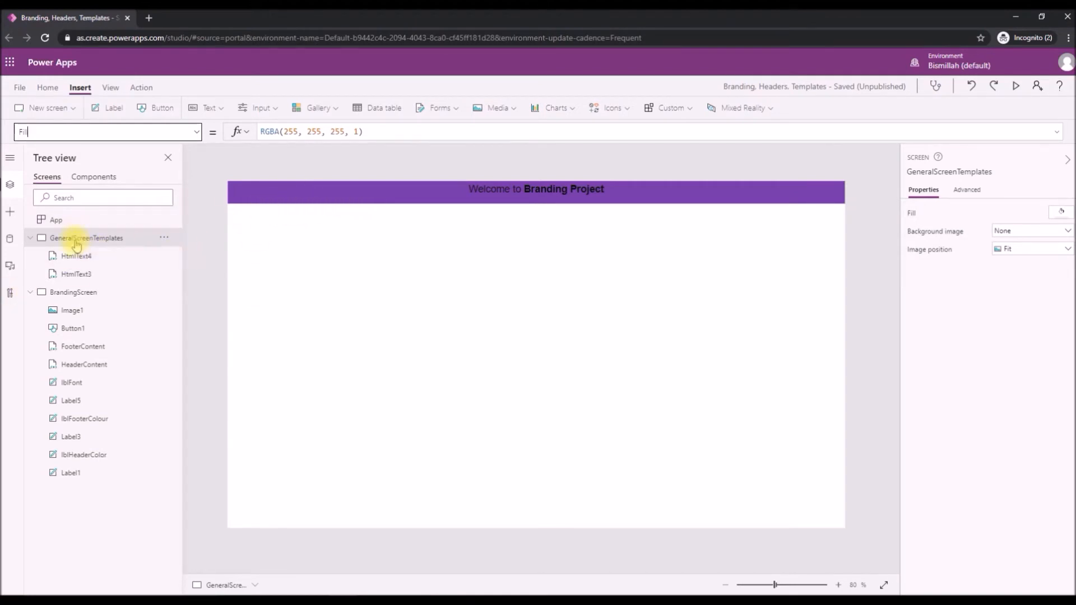
# Compare the template header with the one on BrandingScreen and set the Color property of HtmlText4 to HeaderContent.Color.
pyautogui.click(82, 292)
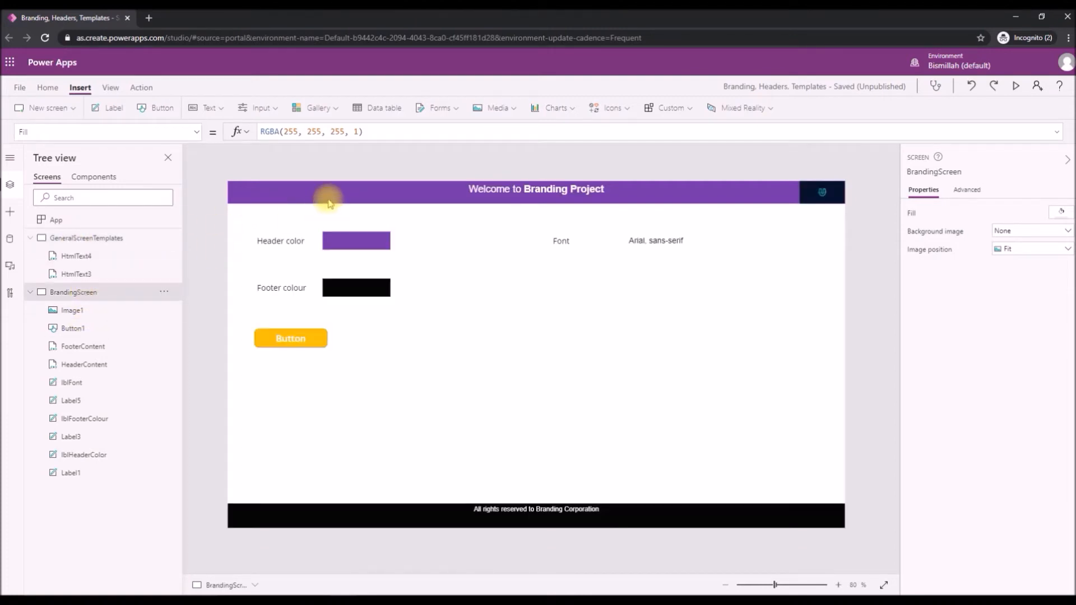
pyautogui.click(96, 237)
pyautogui.click(372, 192)
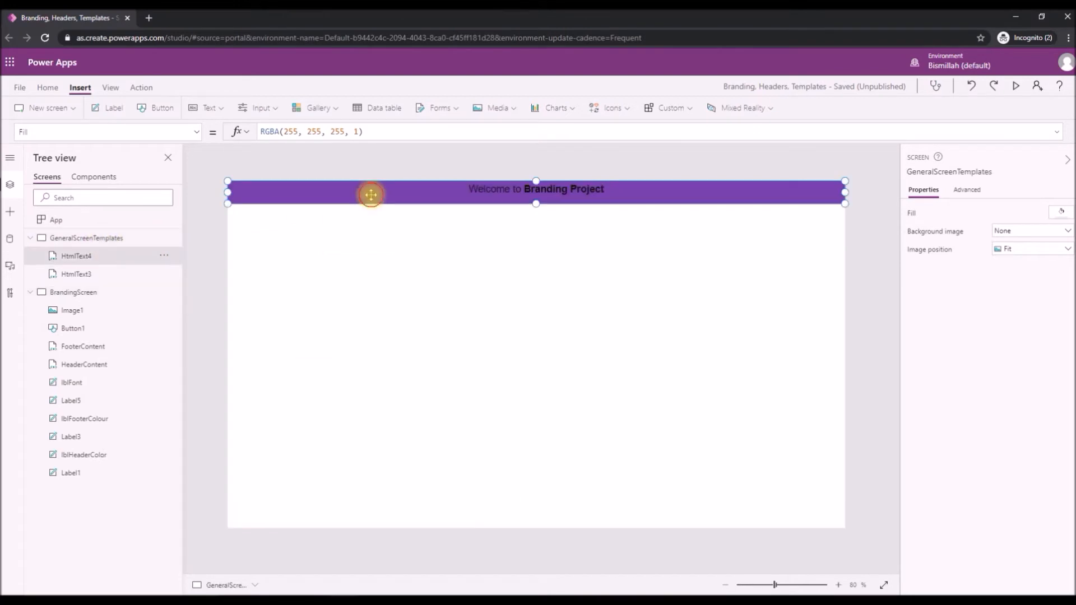
pyautogui.click(196, 133)
pyautogui.click(105, 160)
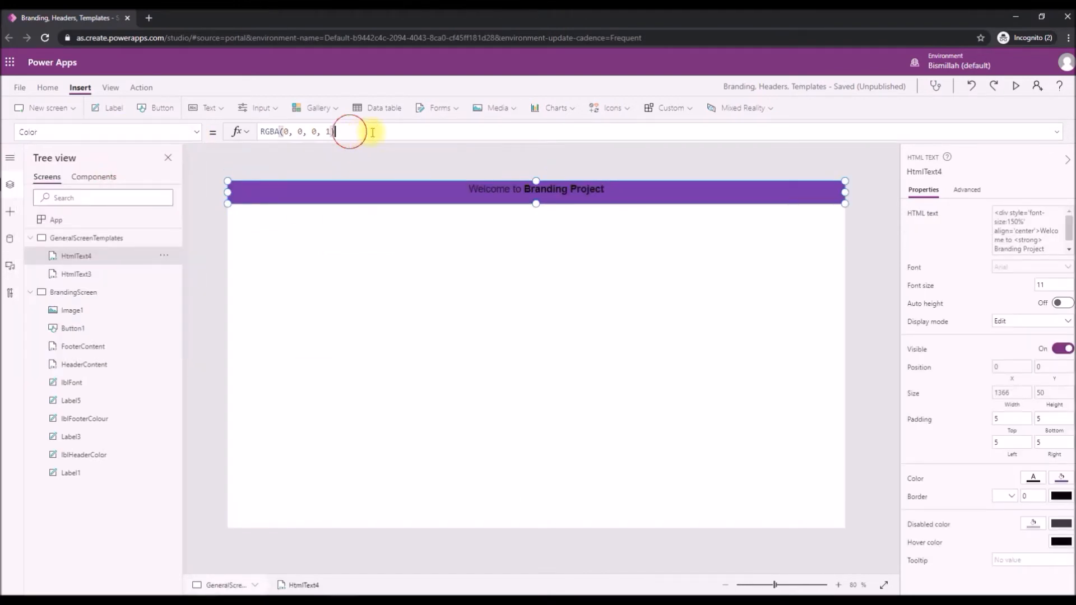
pyautogui.moveTo(348, 132); pyautogui.dragTo(149, 120)
pyautogui.write('Headew')
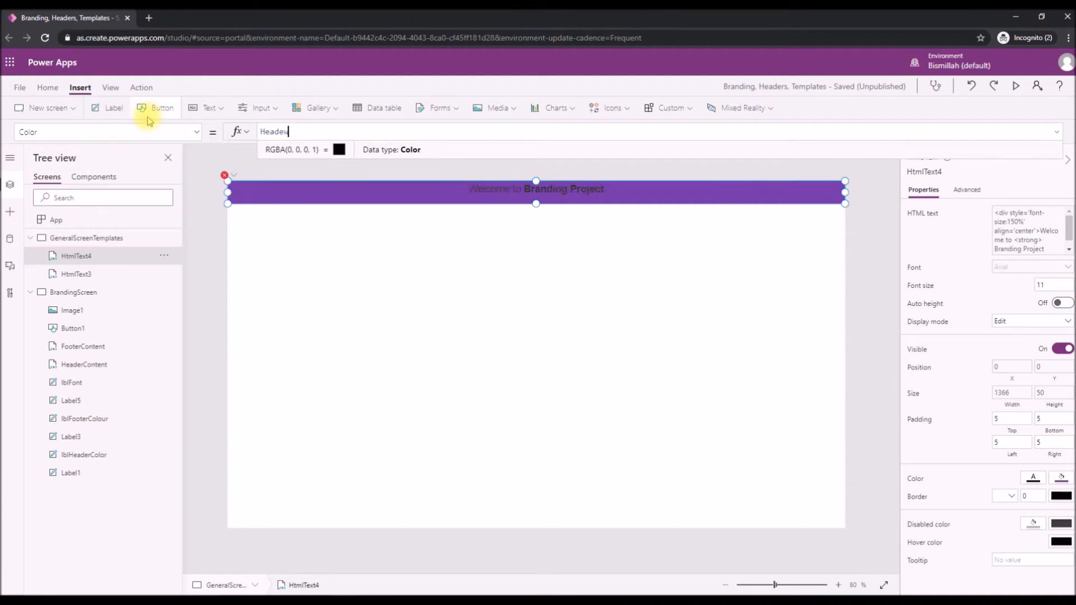
pyautogui.write('r')
pyautogui.press('Tab')
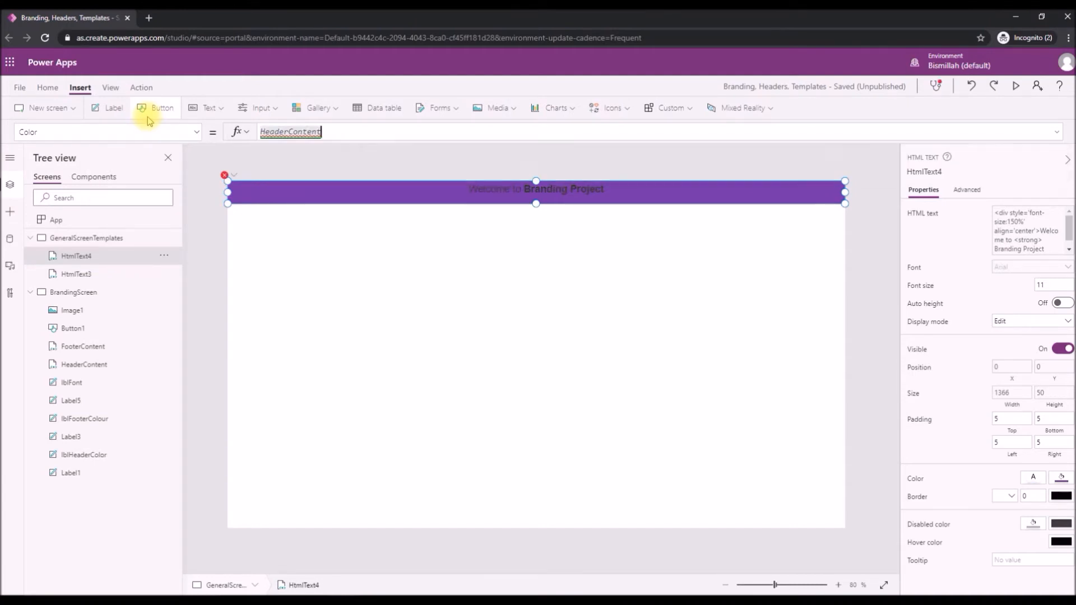
pyautogui.write('.Co')
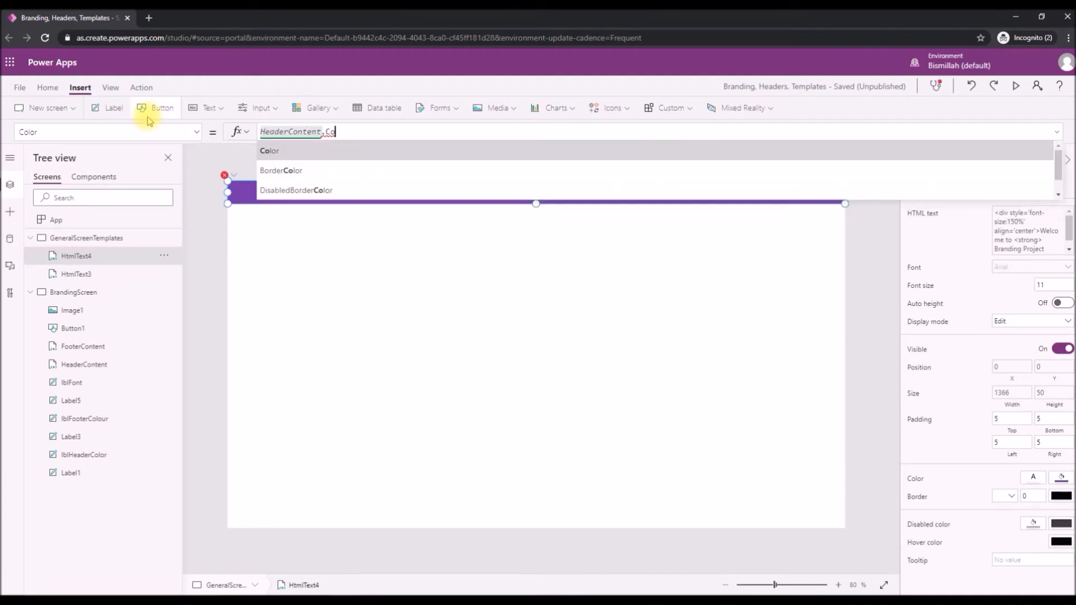
pyautogui.press('Tab')
pyautogui.click(302, 303)
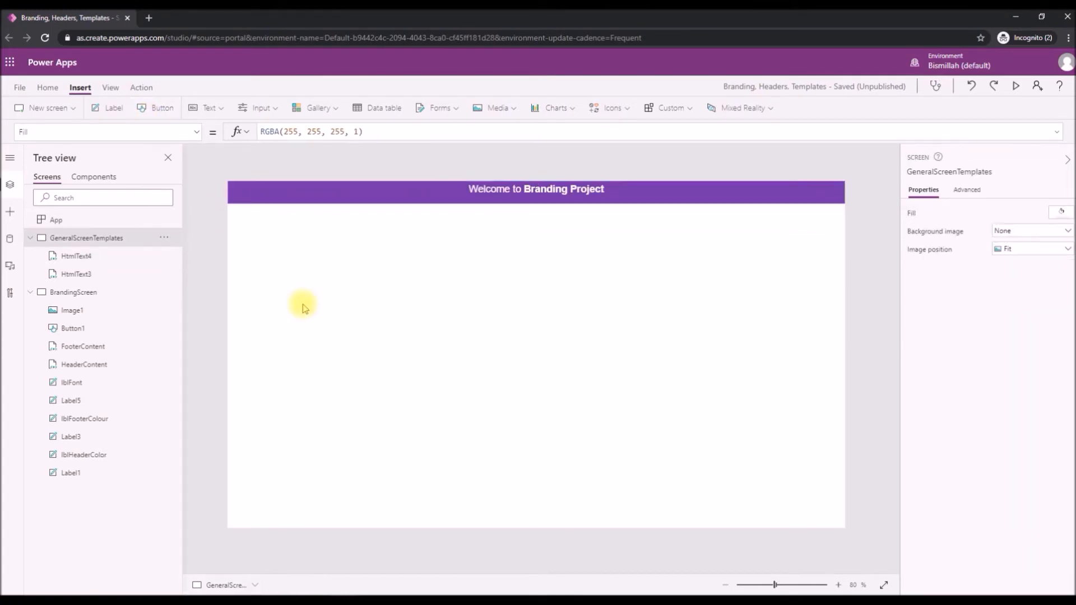
# Compare the headers of BrandingScreen and GeneralScreenTemplates, and check which HTML text control on the template screen is the header.
pyautogui.click(77, 292)
pyautogui.click(84, 237)
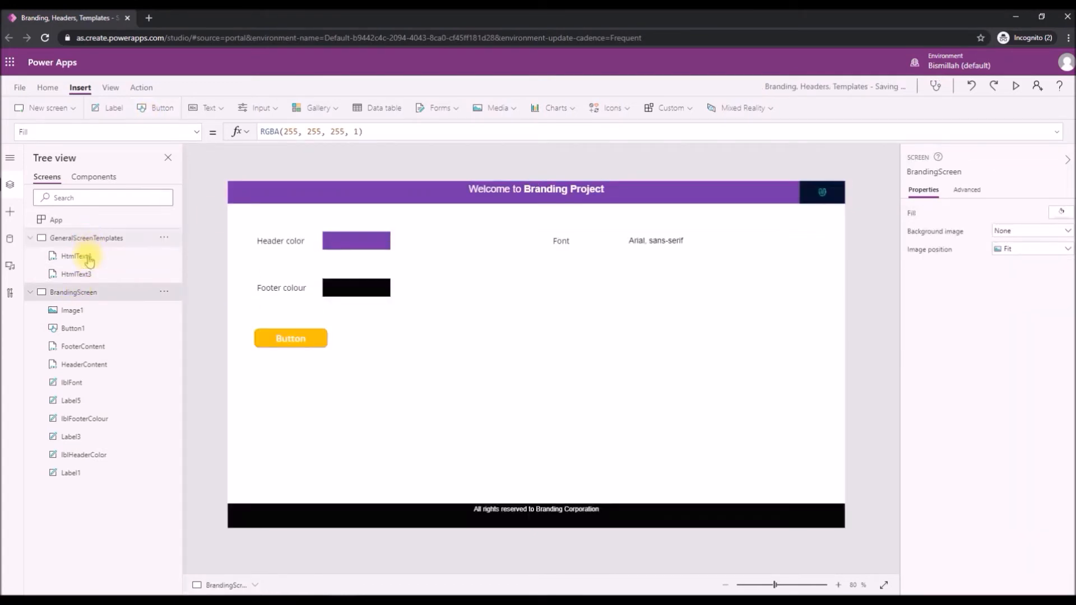
pyautogui.click(81, 292)
pyautogui.click(86, 239)
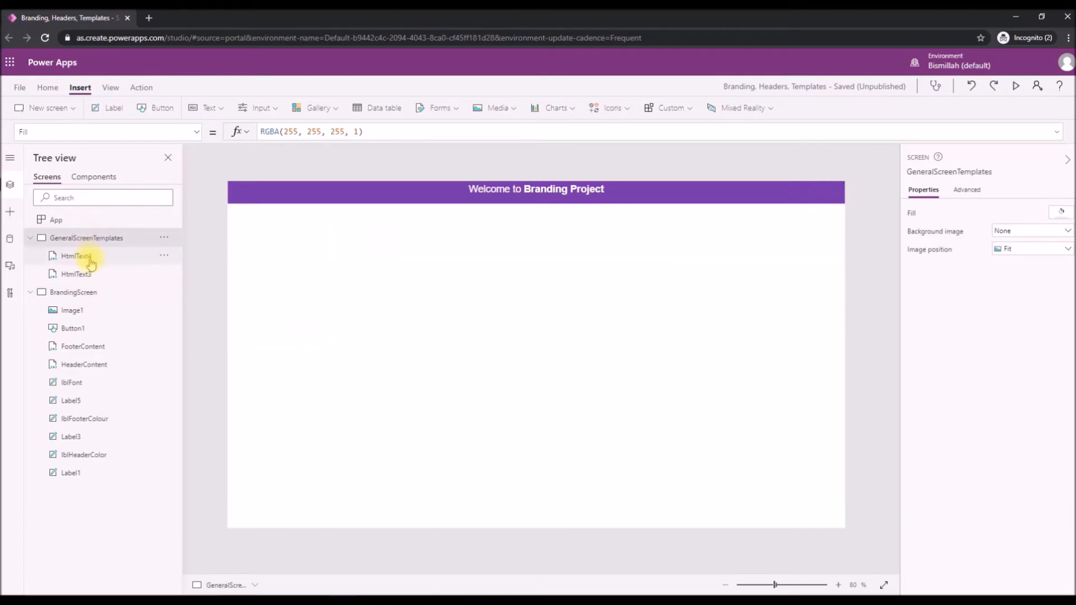
pyautogui.click(90, 258)
pyautogui.click(90, 275)
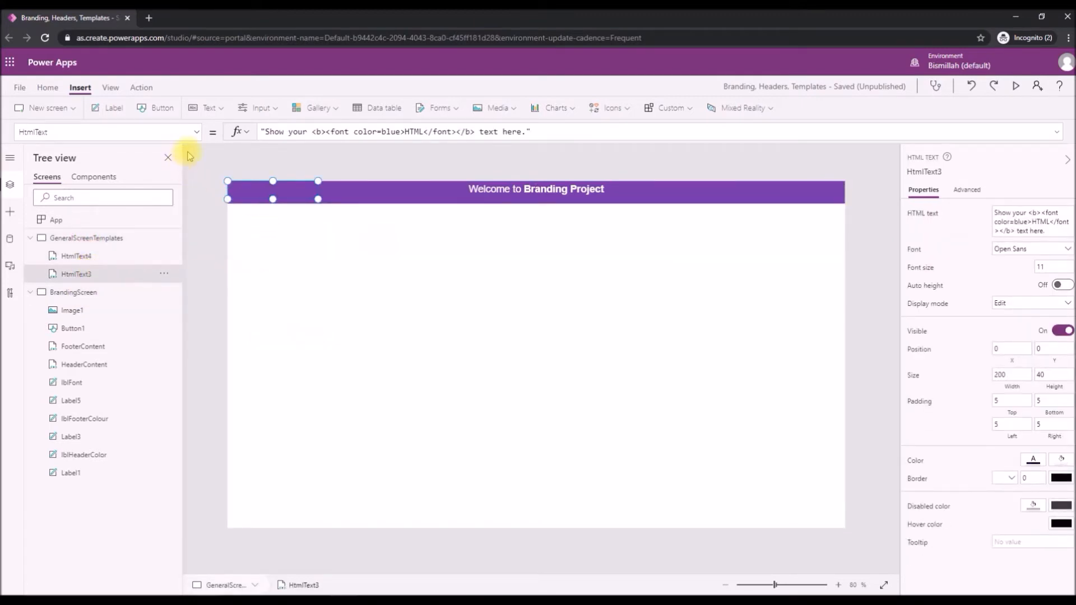
pyautogui.click(85, 258)
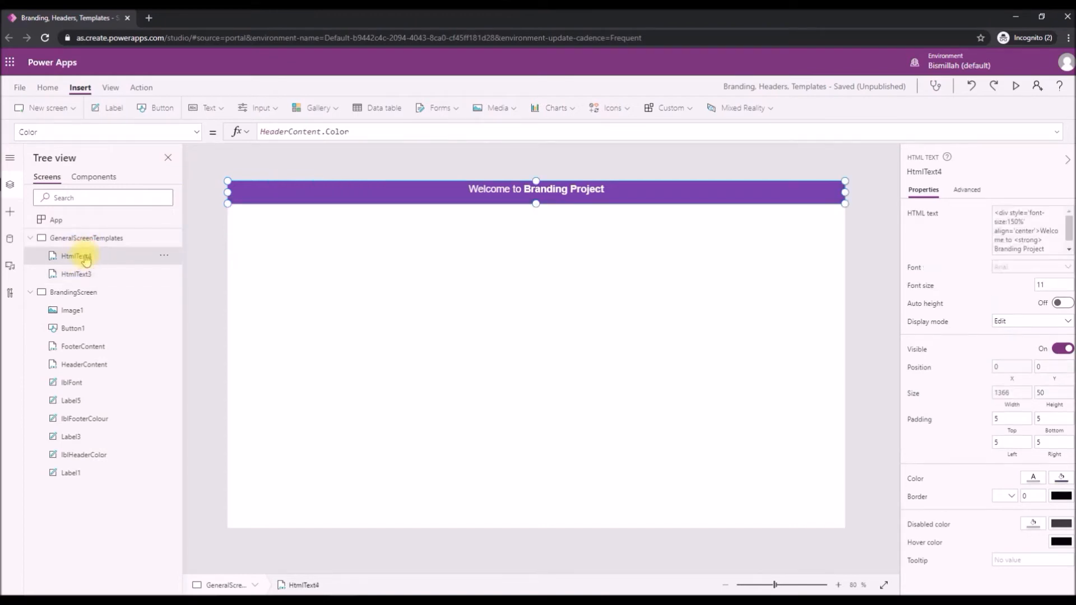
# Review the property list of the template header HtmlText4 to check which properties have been customised.
pyautogui.click(196, 133)
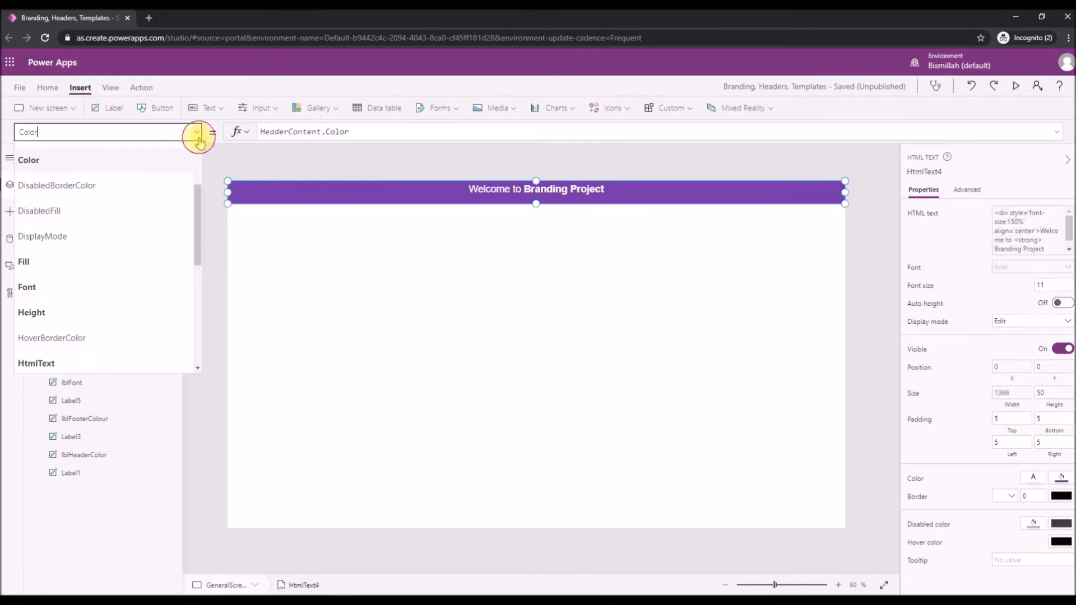
pyautogui.moveTo(197, 200); pyautogui.dragTo(196, 177)
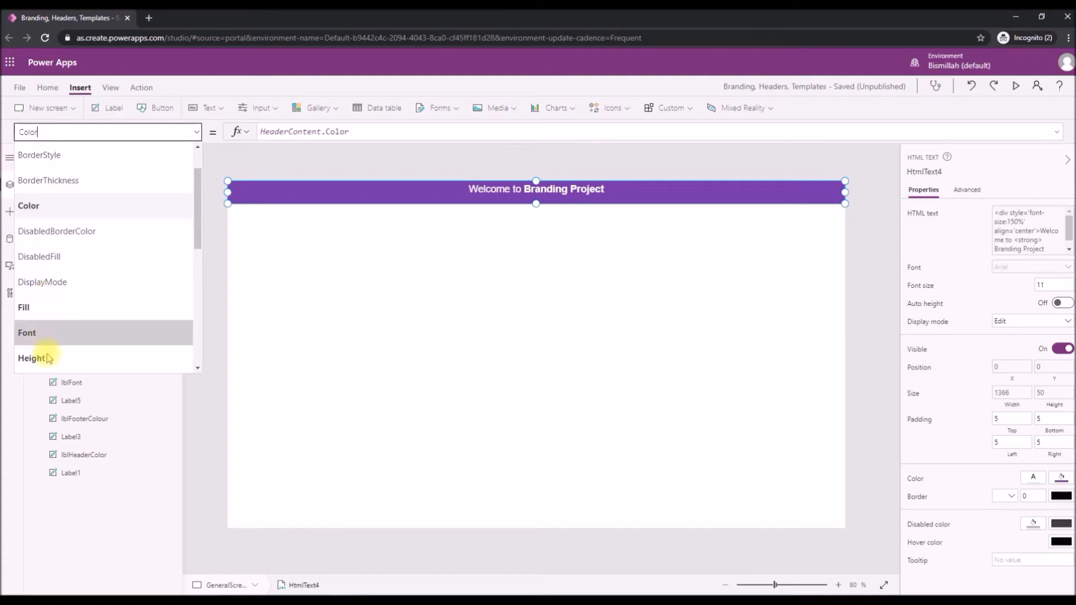
pyautogui.scroll(-1, 53, 357)
pyautogui.scroll(-2, 53, 336)
pyautogui.scroll(-4, 54, 314)
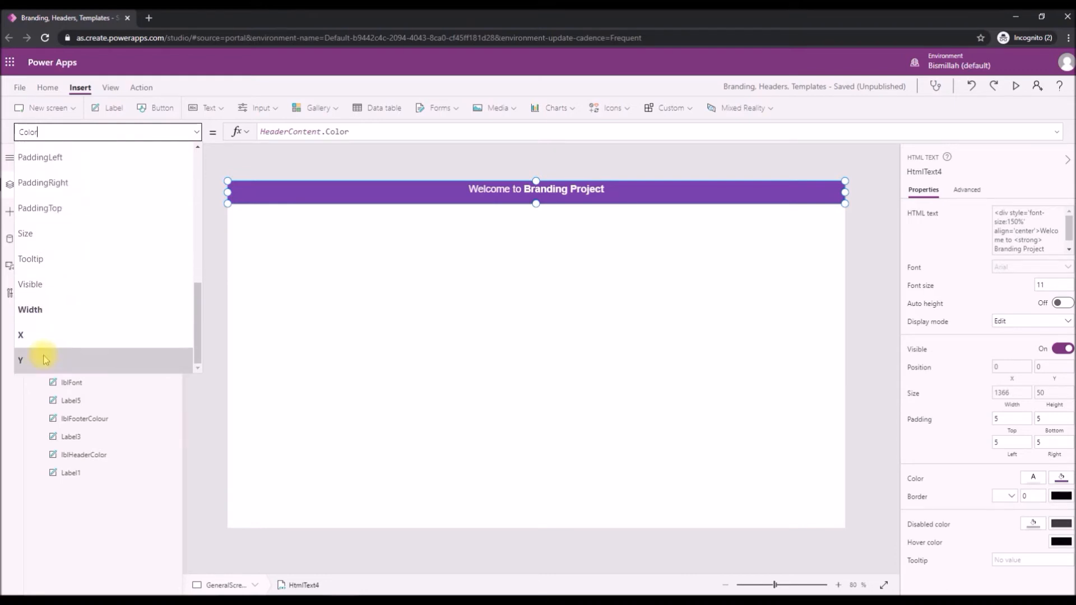
pyautogui.click(253, 255)
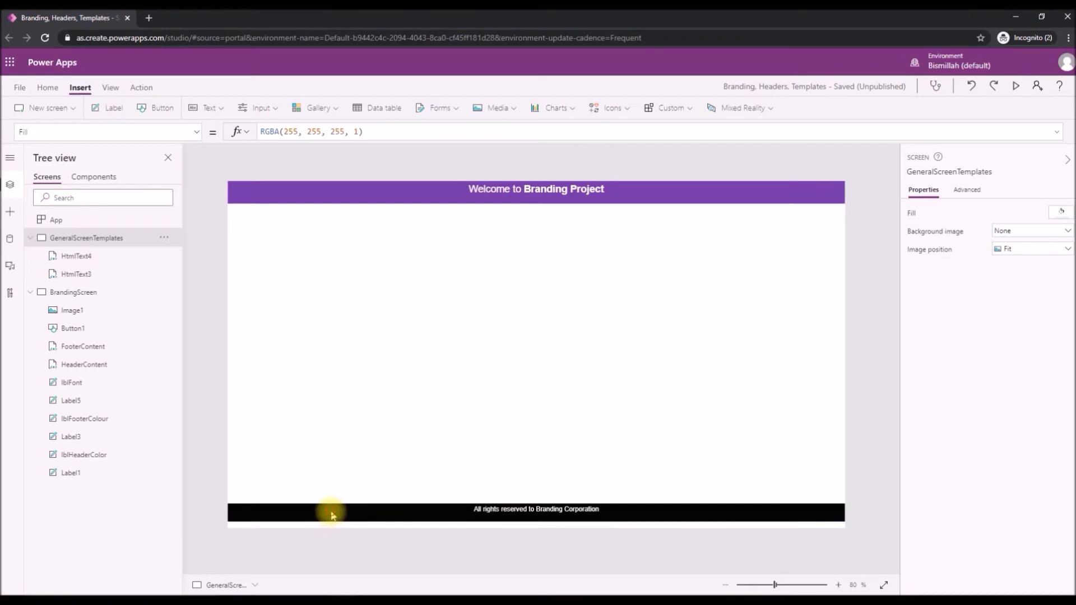
# Check the properties of the template footer HtmlText3, including its Color and Fill formulas.
pyautogui.click(330, 515)
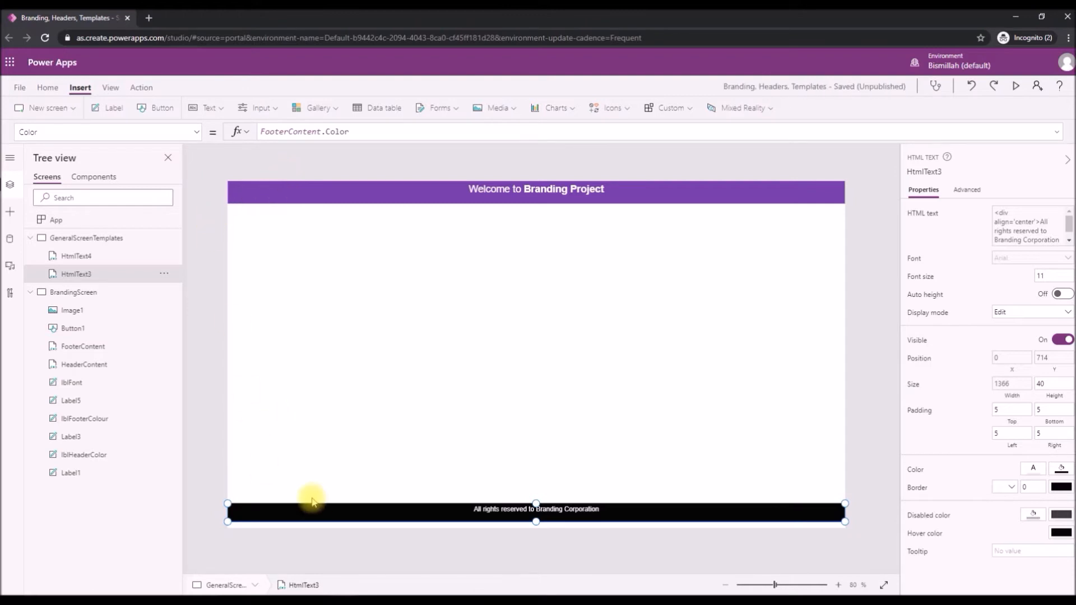
pyautogui.click(196, 132)
pyautogui.moveTo(199, 181); pyautogui.dragTo(199, 173)
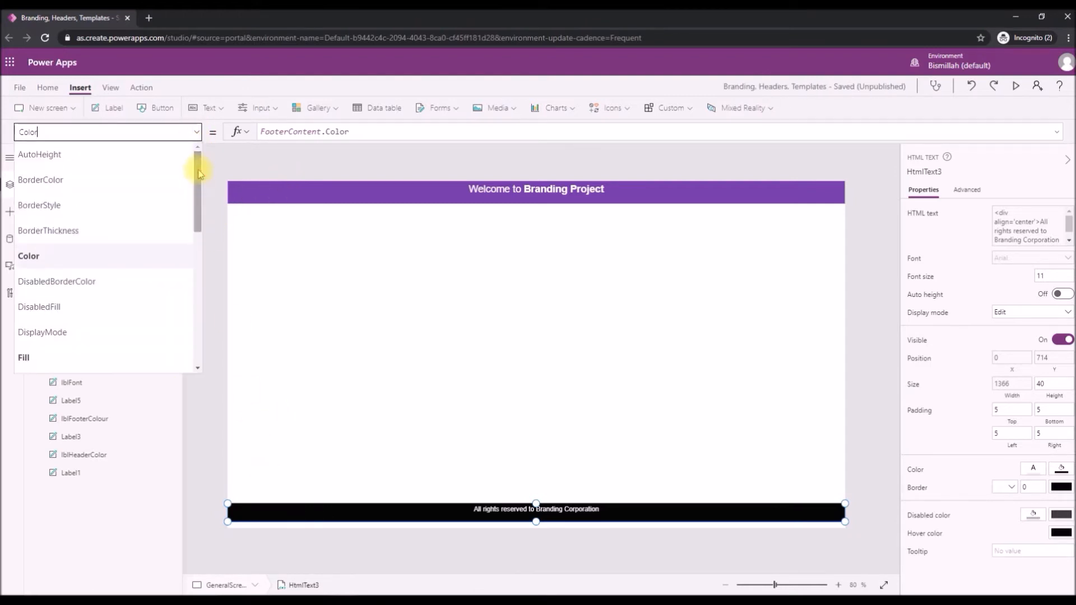
pyautogui.scroll(-3, 49, 281)
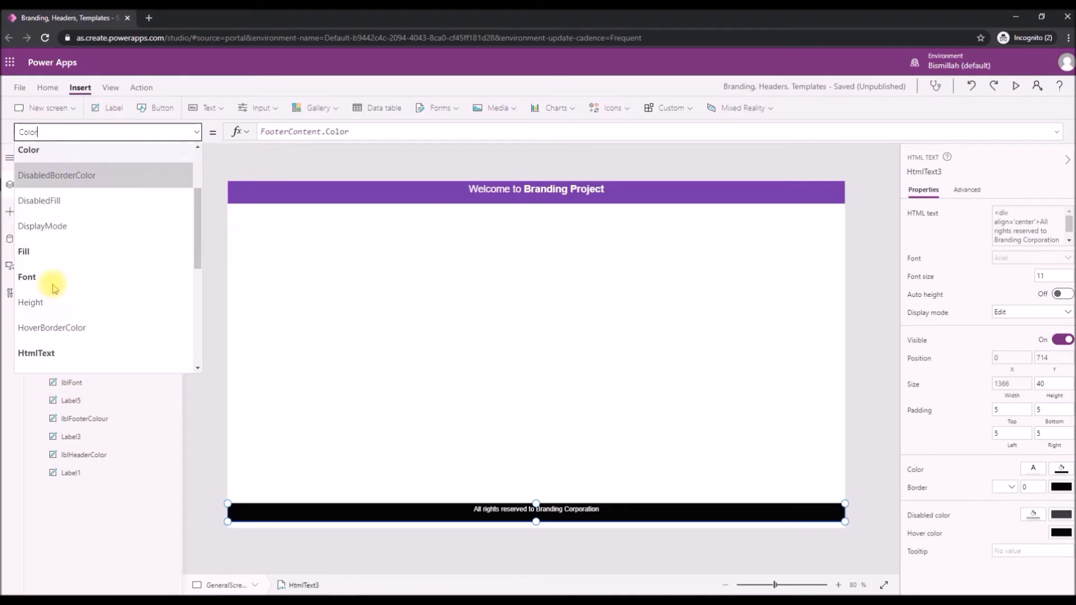
pyautogui.click(31, 245)
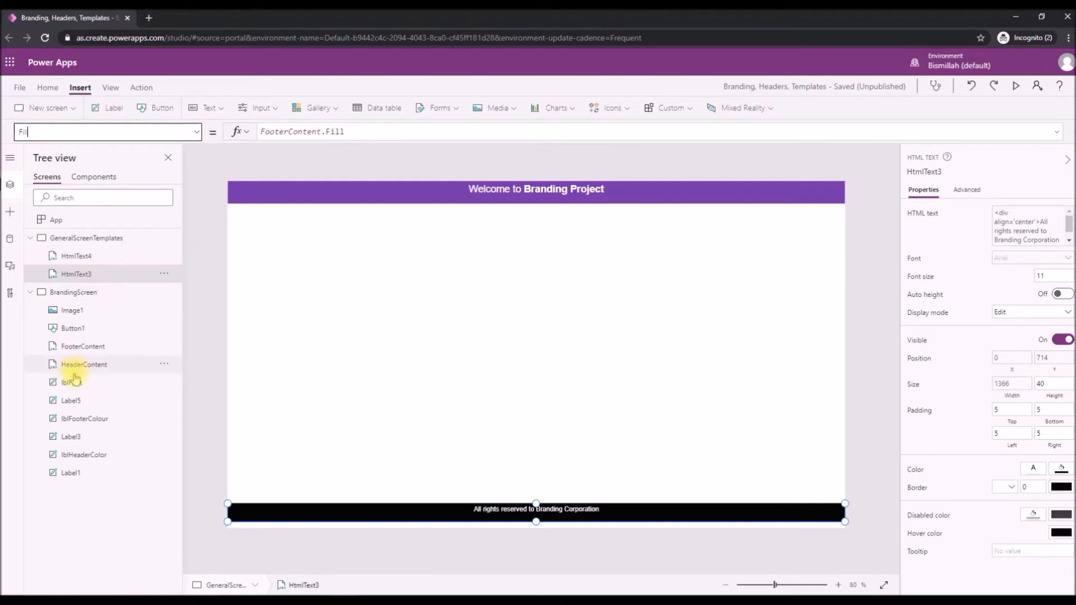
# Look at the footer on BrandingScreen and review the remaining properties of HtmlText3, including Width, X and Y.
pyautogui.click(76, 346)
pyautogui.click(85, 293)
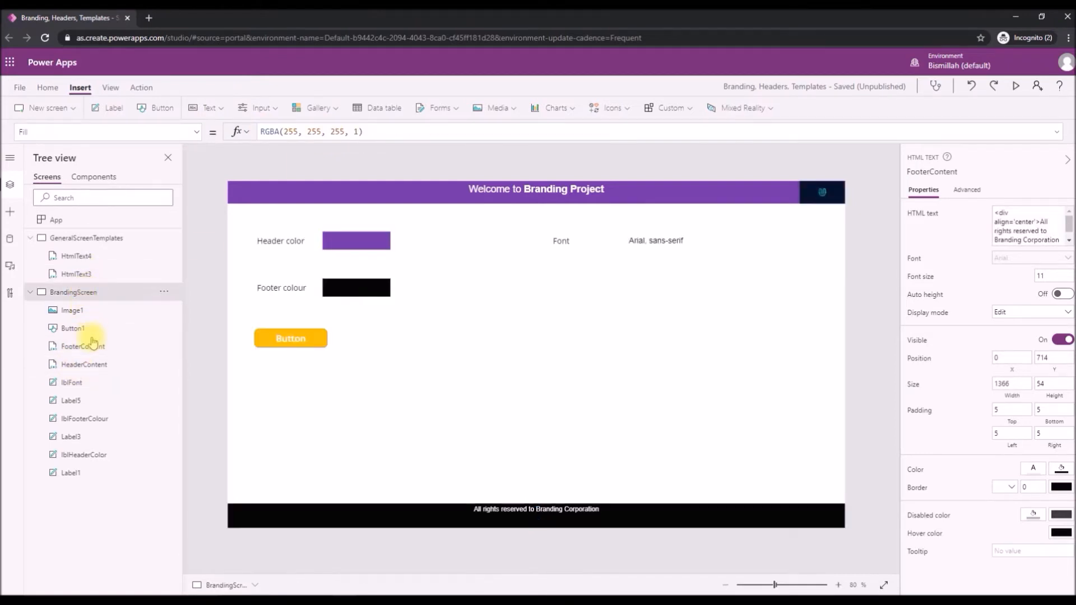
pyautogui.click(84, 238)
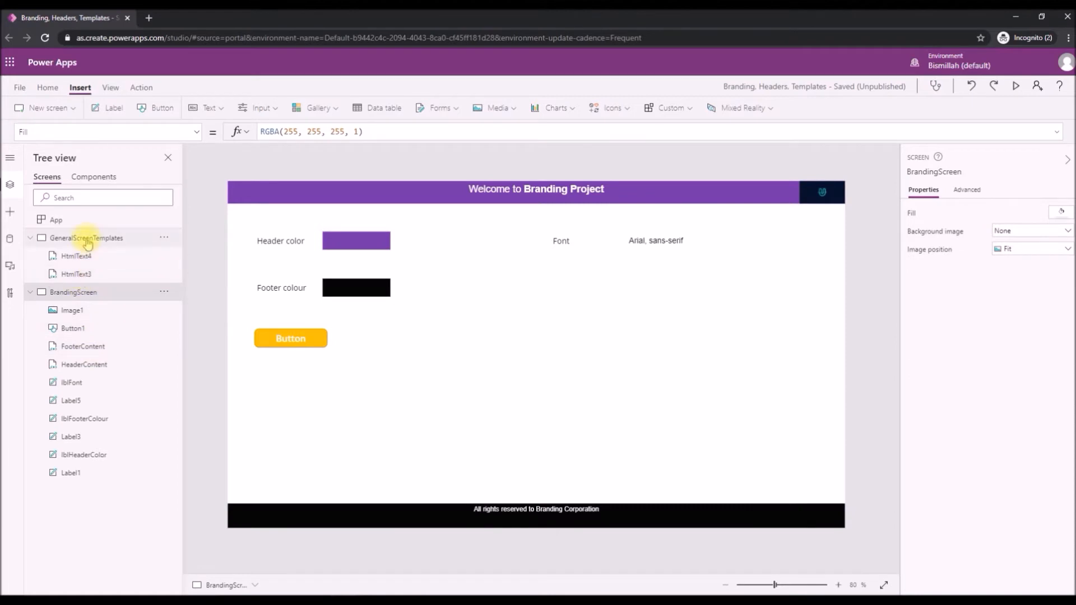
pyautogui.click(79, 274)
pyautogui.click(197, 132)
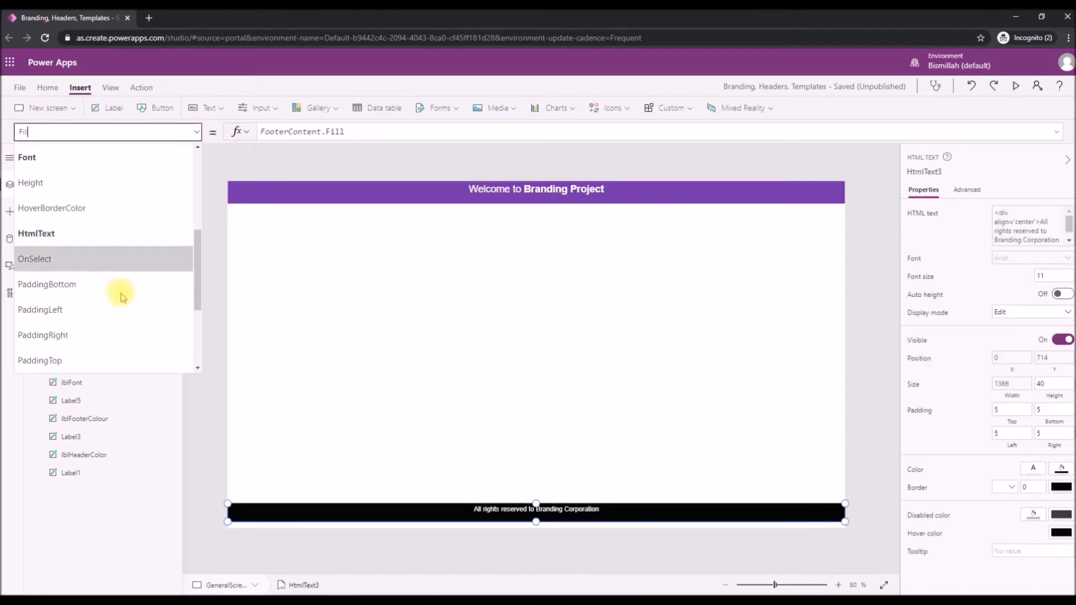
pyautogui.scroll(-3, 115, 280)
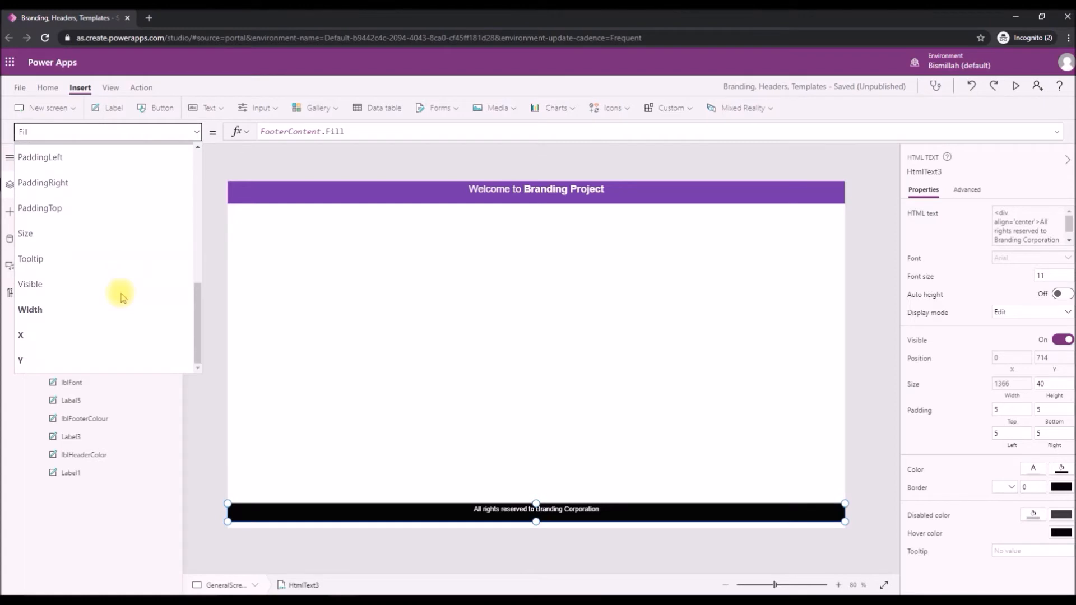
pyautogui.click(251, 335)
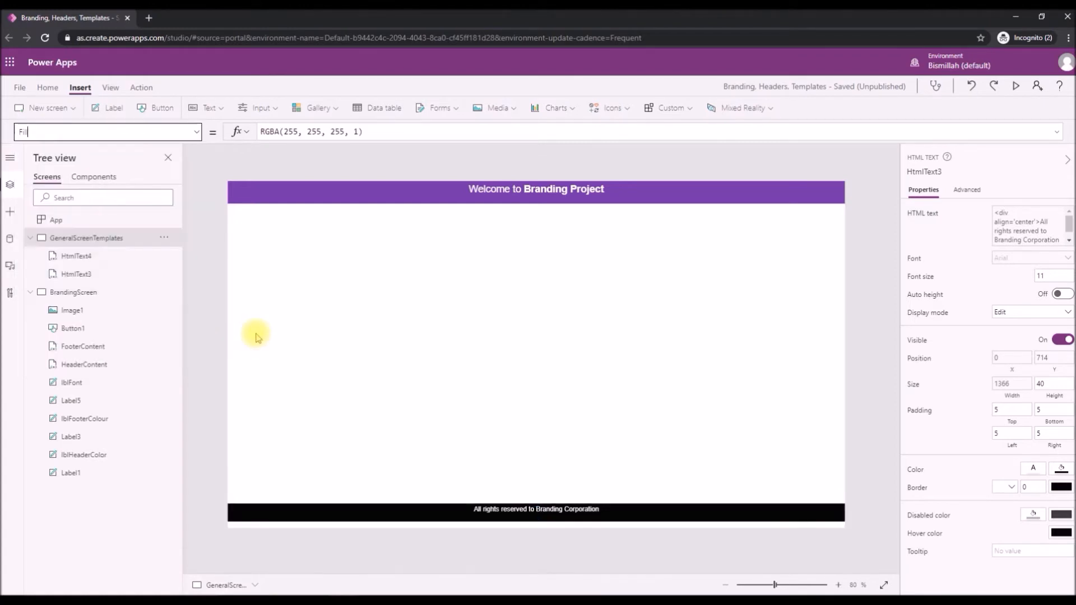
# Compare BrandingScreen with GeneralScreenTemplates, checking the header, footer and company logo.
pyautogui.click(72, 292)
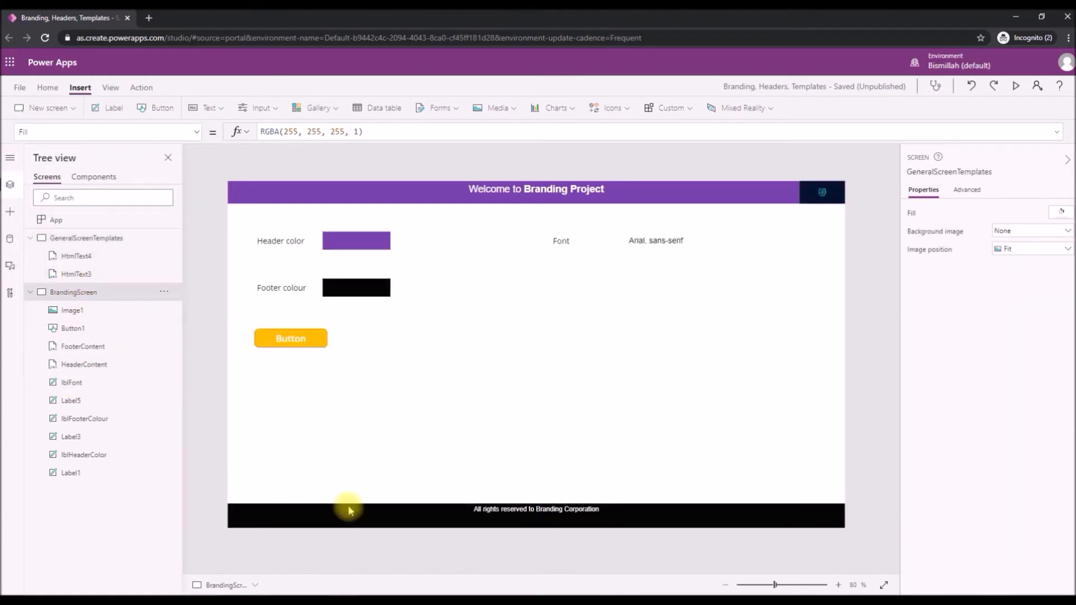
pyautogui.click(86, 238)
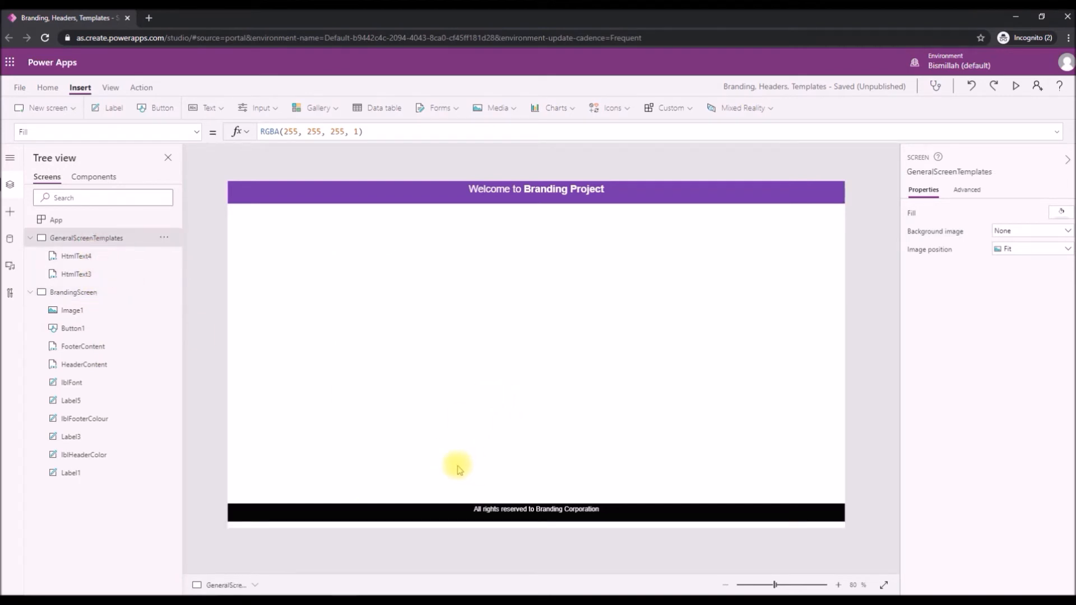
pyautogui.click(123, 296)
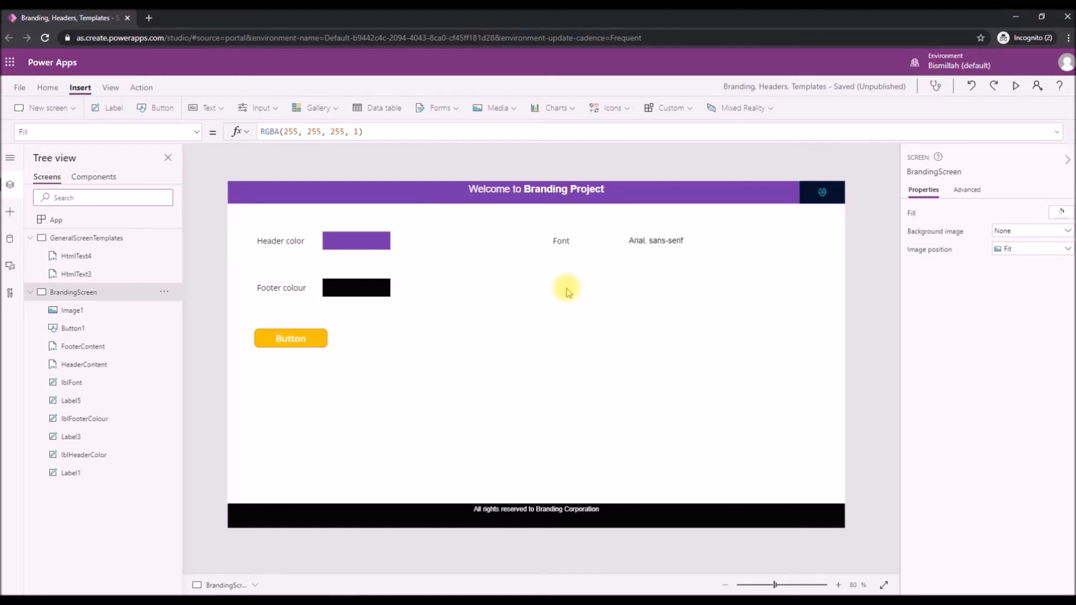
pyautogui.click(77, 239)
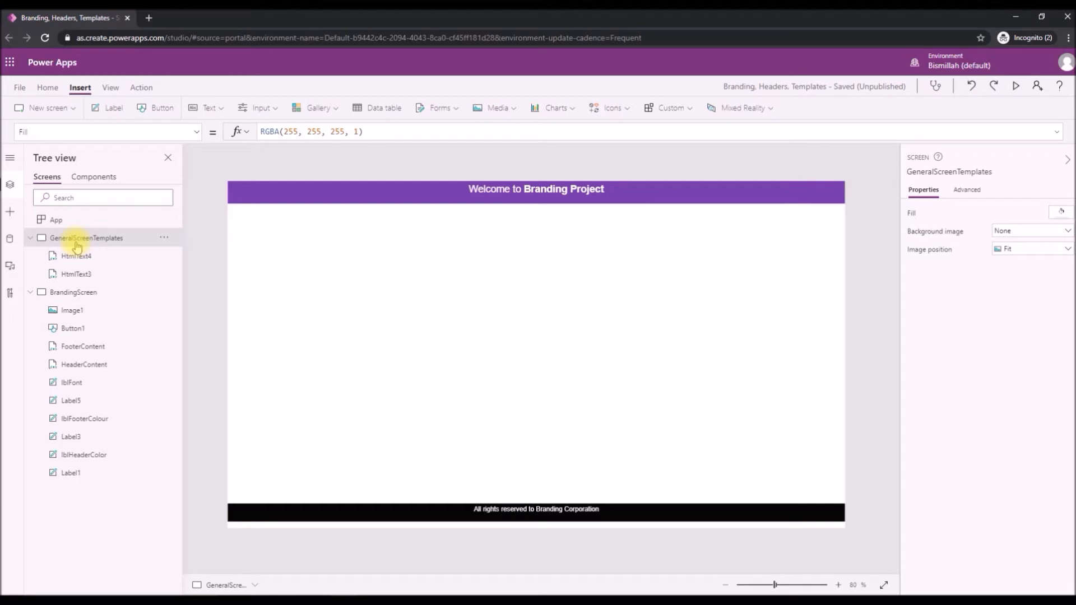
pyautogui.click(73, 293)
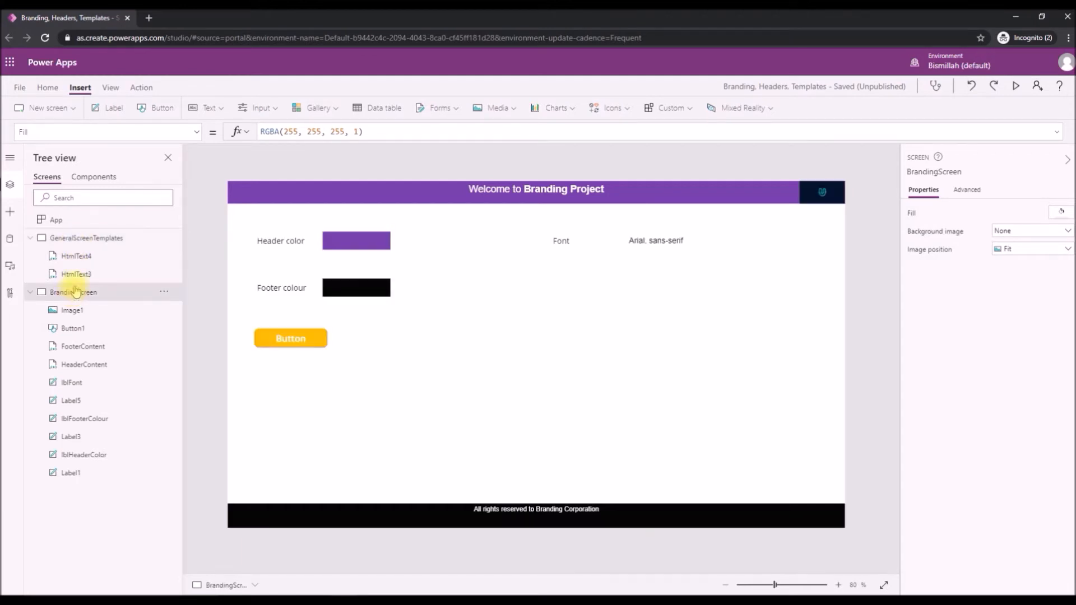
# Insert an image control on GeneralScreenTemplates.
pyautogui.click(86, 240)
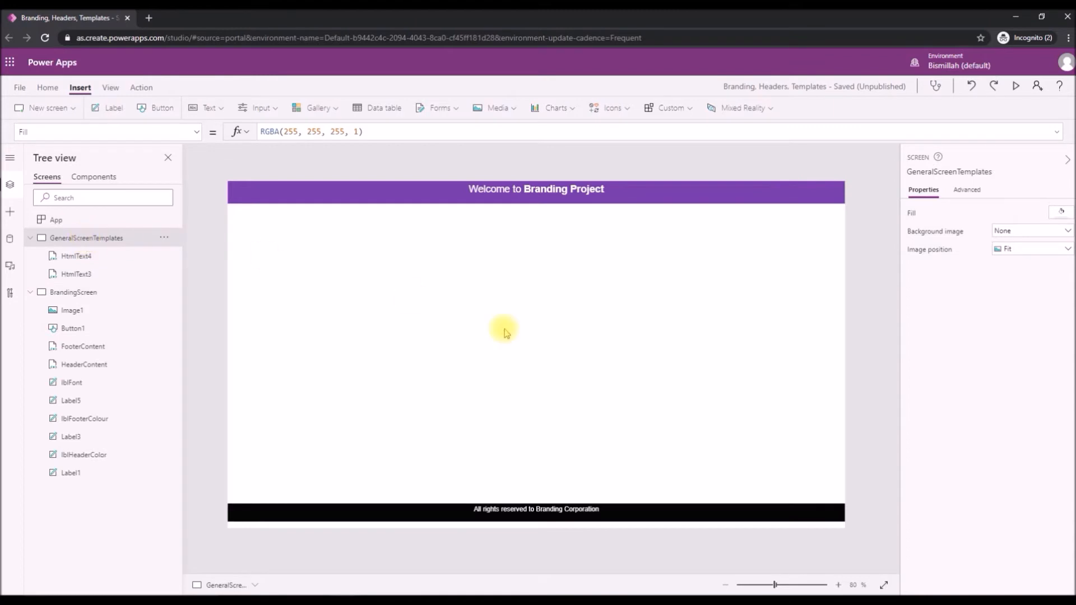
pyautogui.click(502, 109)
pyautogui.click(501, 135)
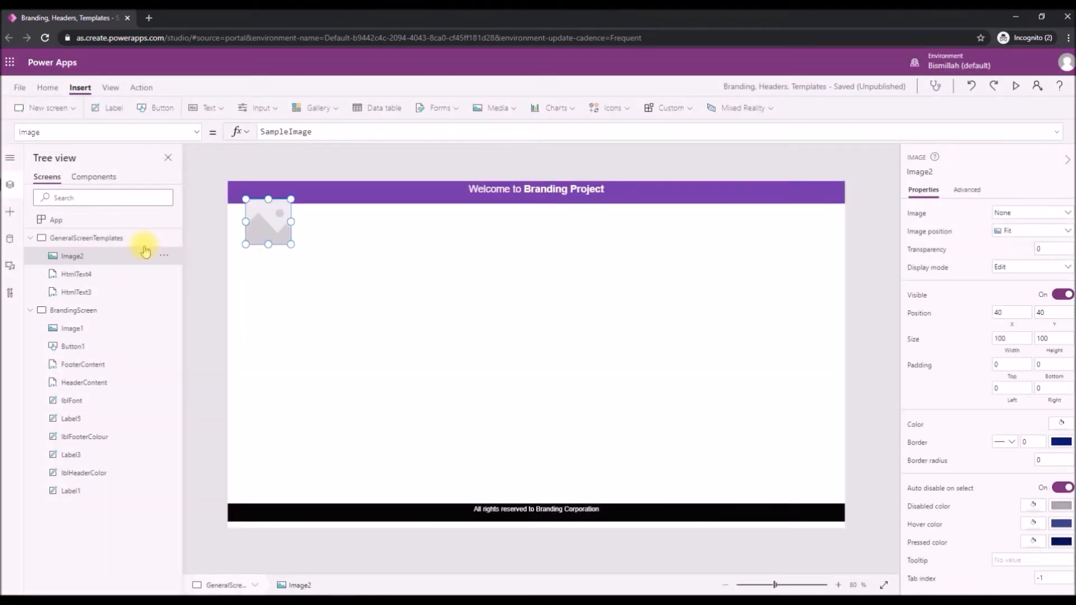
pyautogui.doubleClick(336, 130)
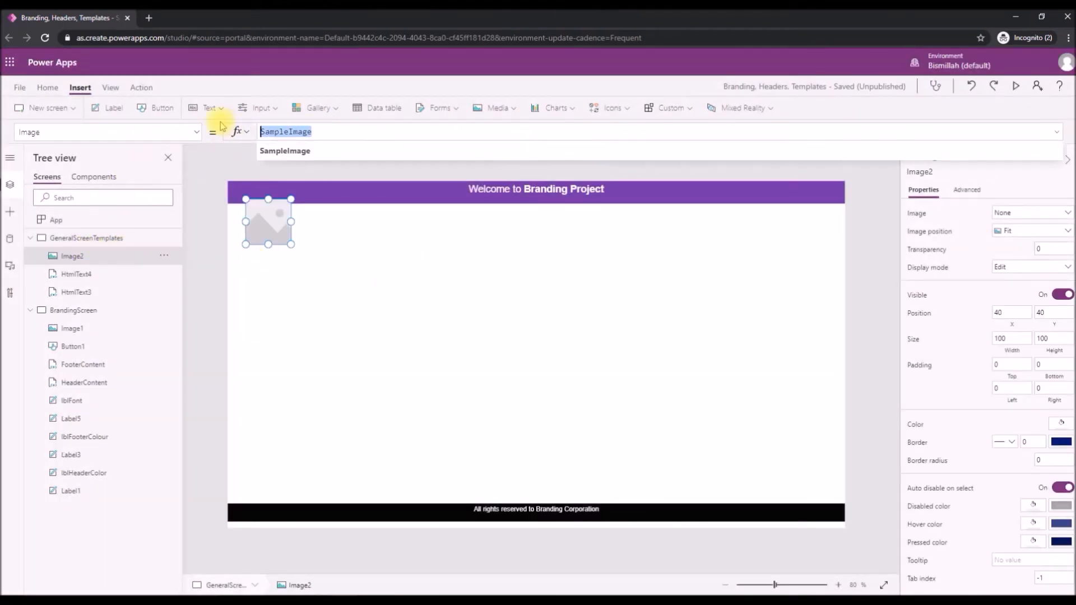
# Rename the logo image in the BrandingScreen header as imgCompanyLogo.
pyautogui.click(78, 310)
pyautogui.click(810, 193)
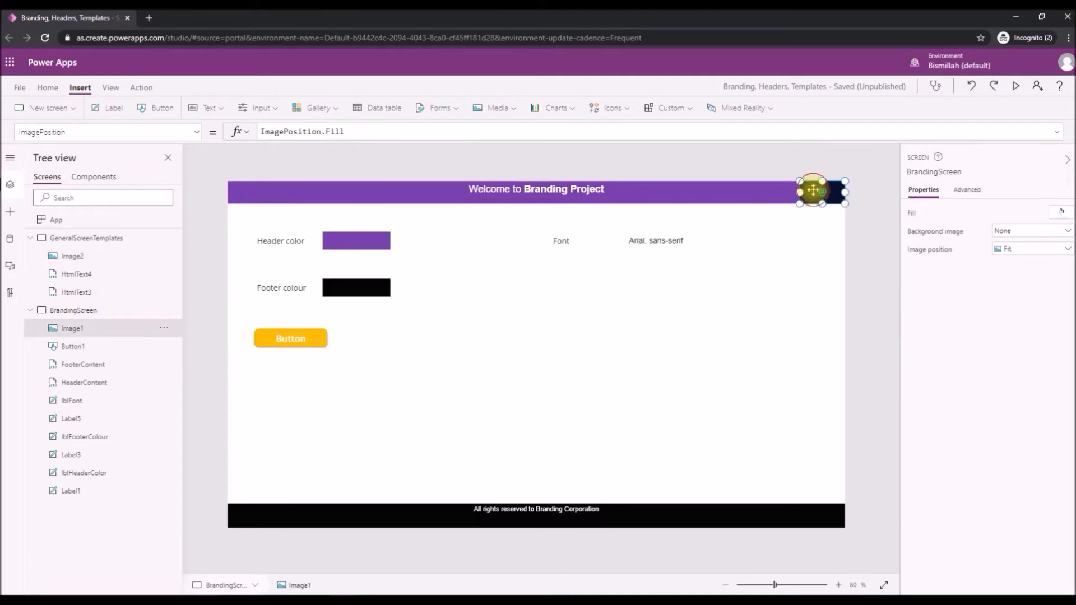
pyautogui.doubleClick(73, 329)
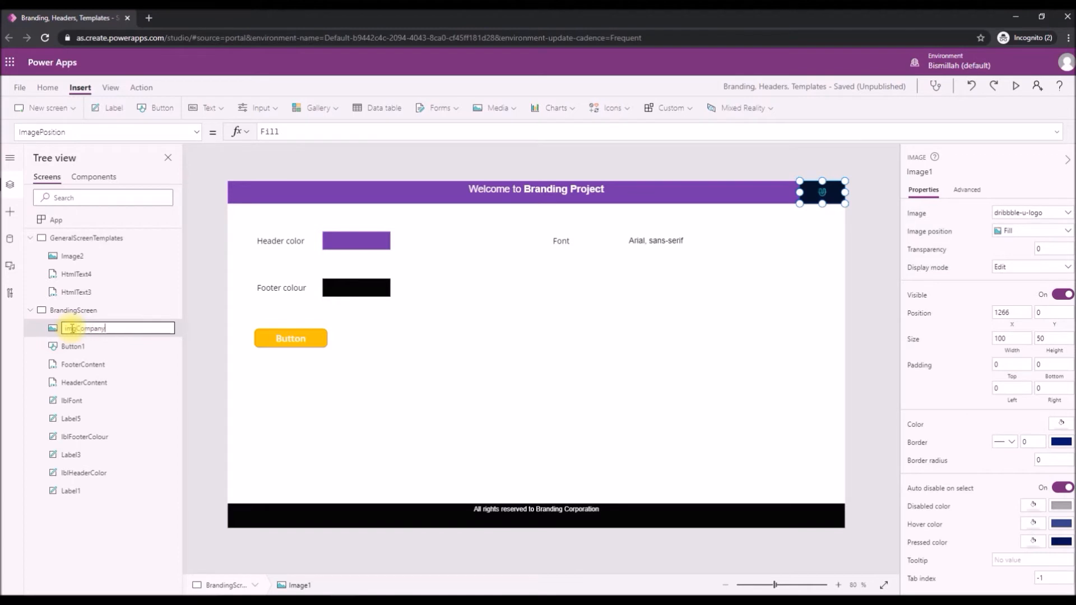
pyautogui.press('Return')
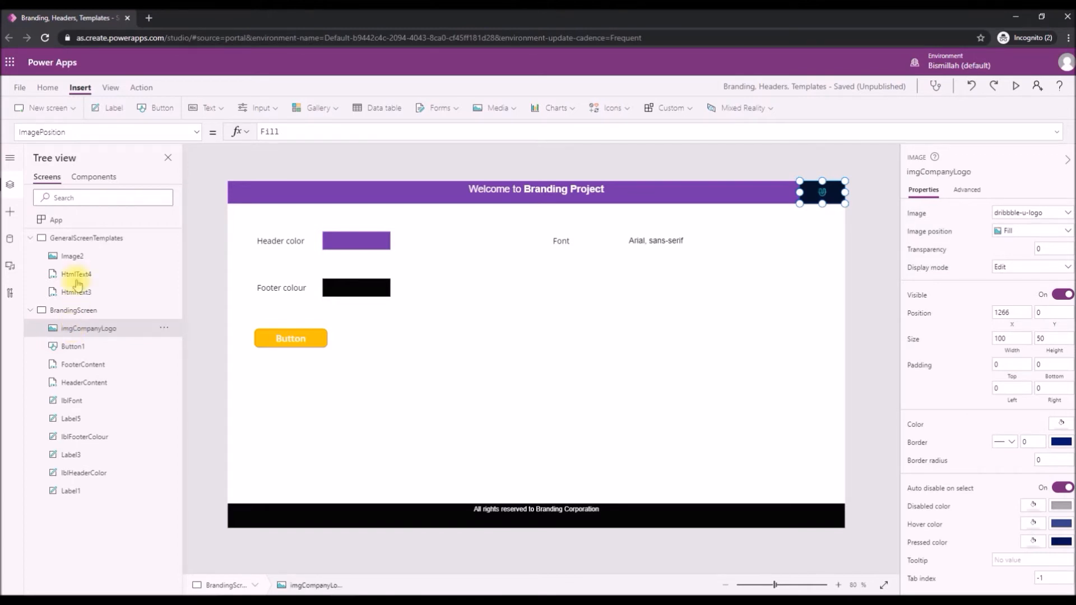
# Set the Image property of Image2 on GeneralScreenTemplates to imgCompanyLogo.Image.
pyautogui.click(76, 238)
pyautogui.click(78, 258)
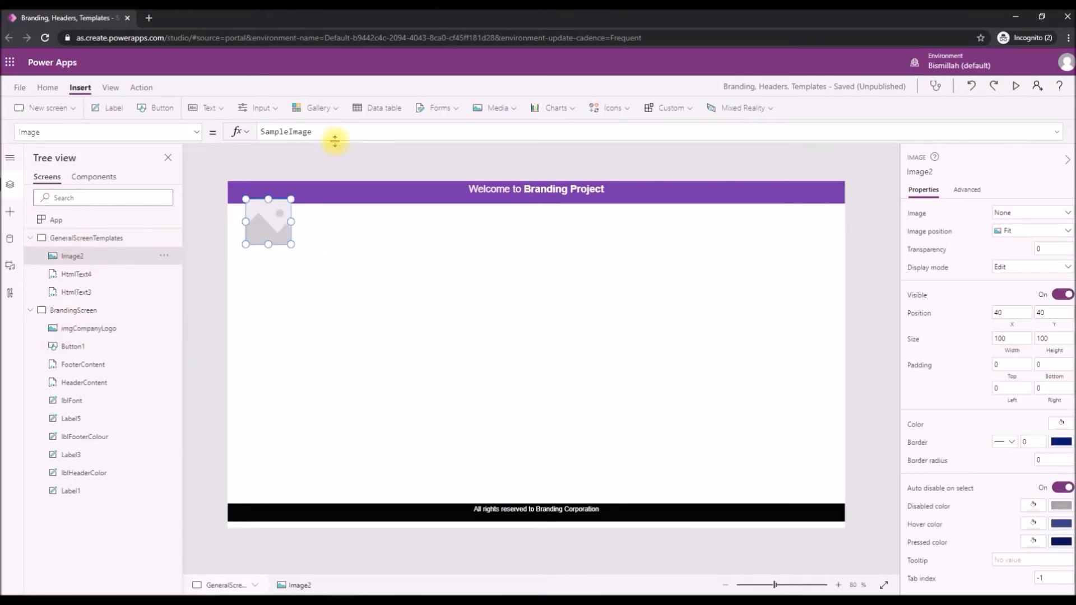
pyautogui.moveTo(336, 133); pyautogui.dragTo(208, 113)
pyautogui.write('imgcom')
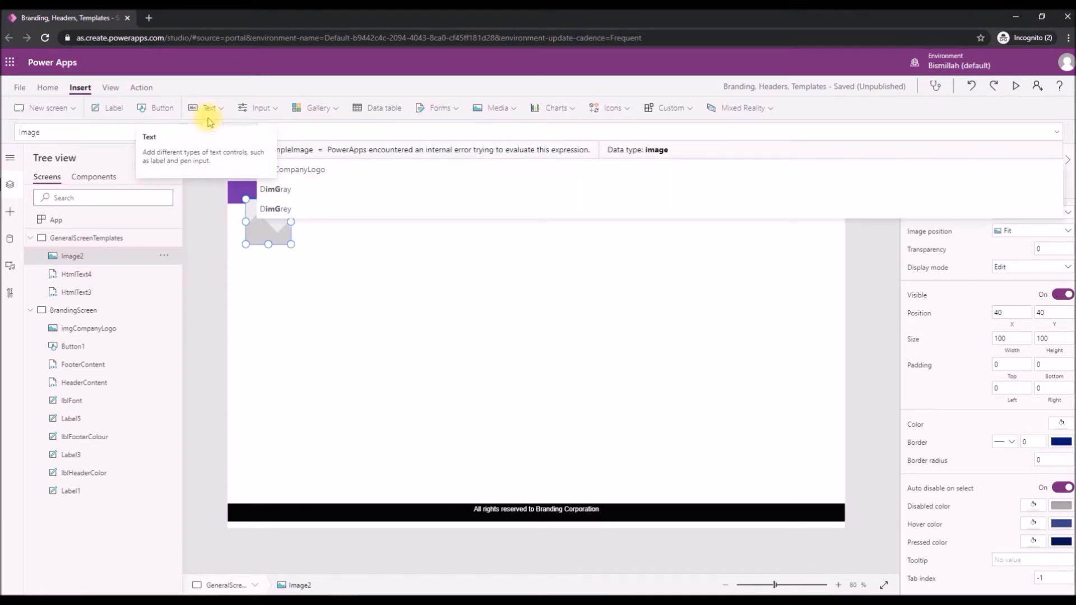
pyautogui.press('Tab')
pyautogui.write('.im')
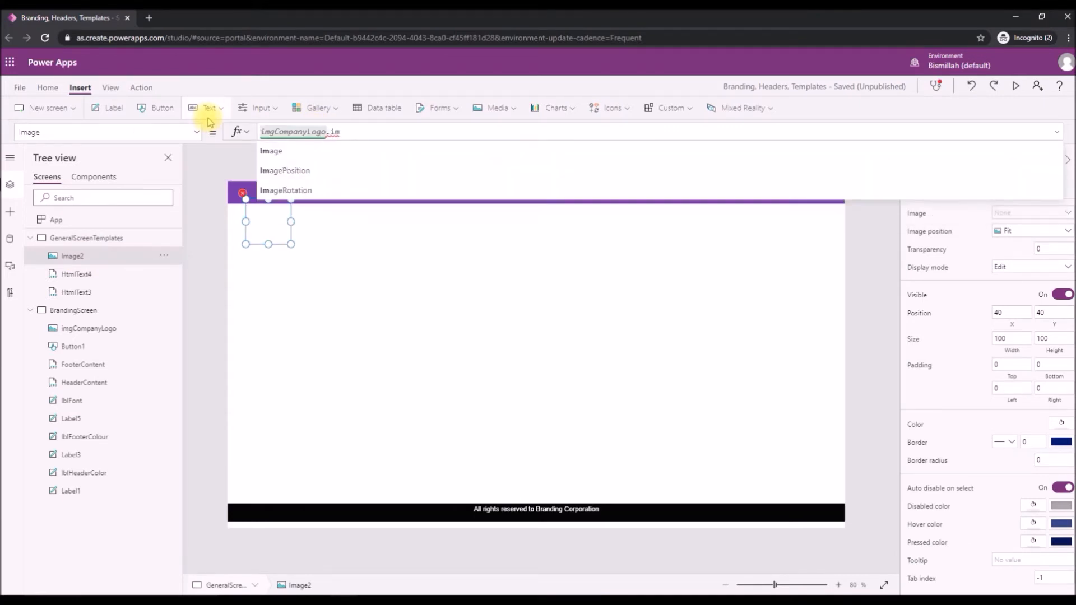
pyautogui.press('Tab')
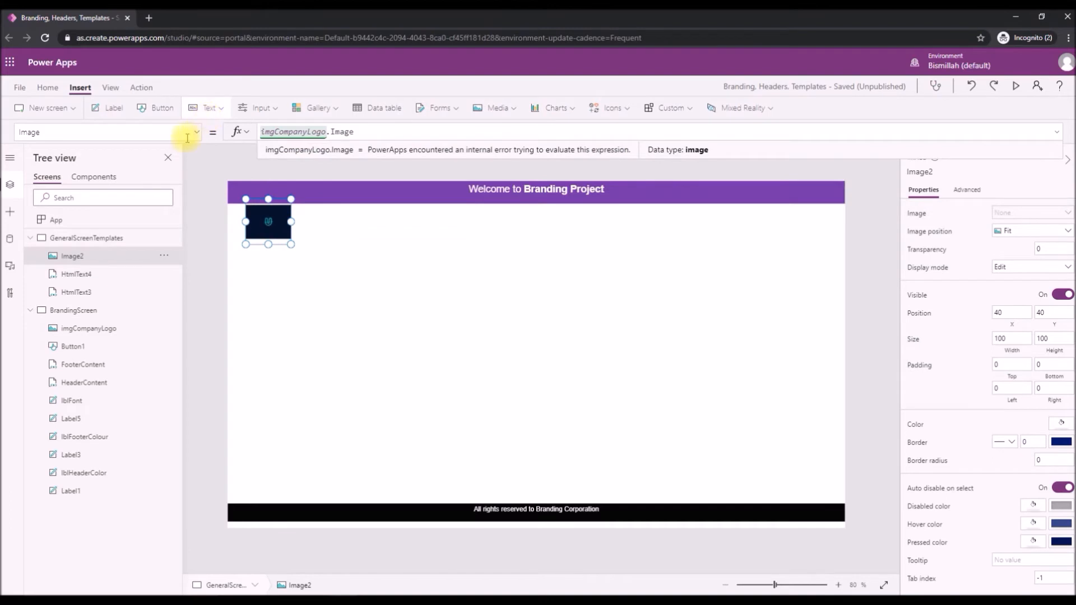
pyautogui.click(194, 131)
pyautogui.click(72, 259)
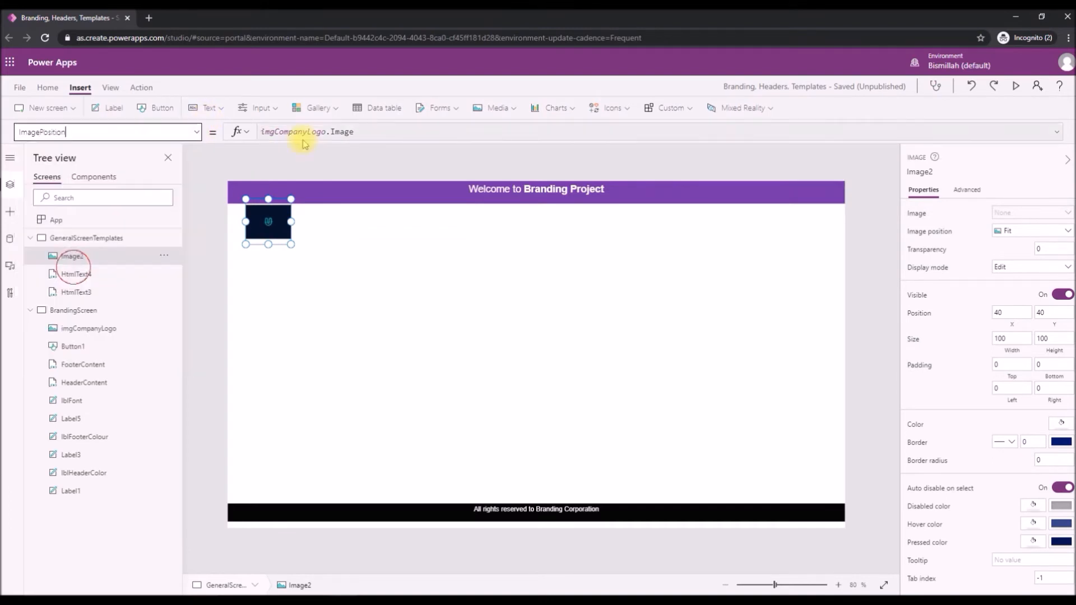
pyautogui.click(331, 132)
pyautogui.moveTo(361, 132); pyautogui.dragTo(260, 131)
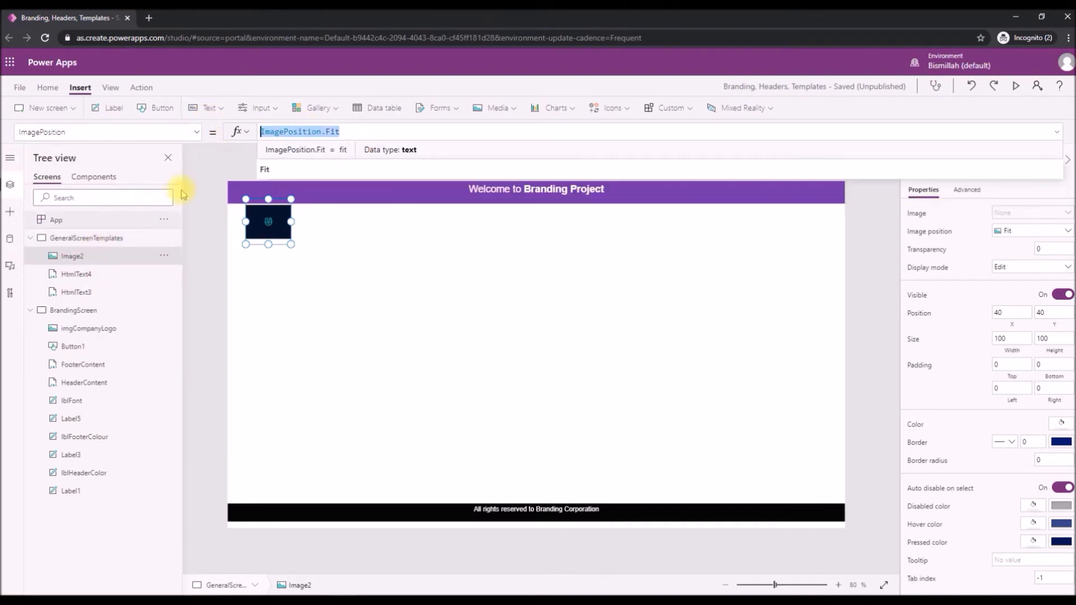
pyautogui.click(196, 132)
pyautogui.click(56, 234)
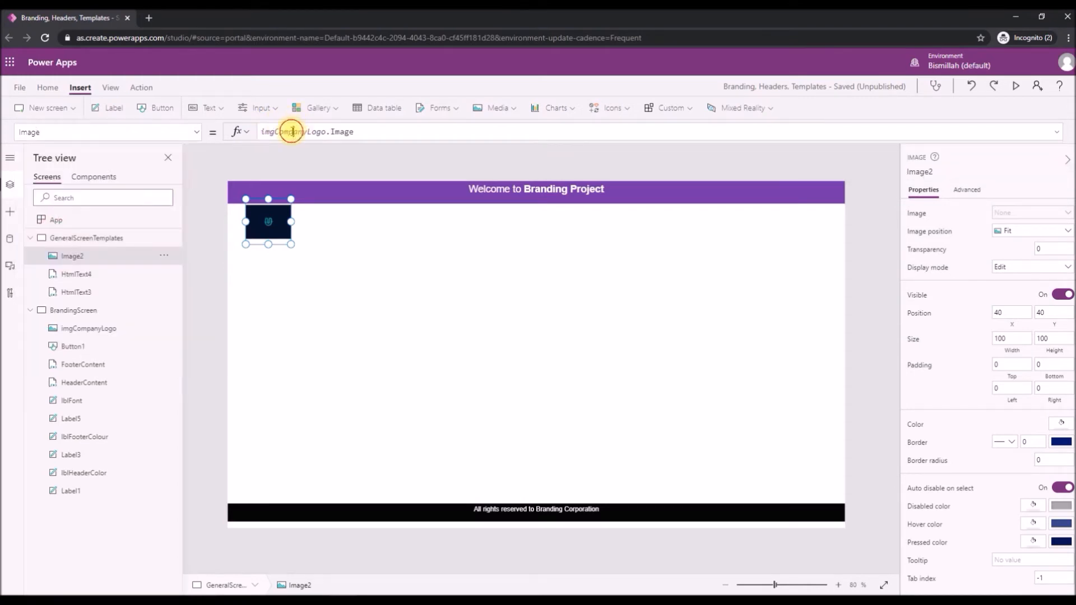
# Copy the imgCompanyLogo reference from the Image formula and set the ImagePosition property of Image2 to imgCompanyLogo.ImagePosition.
pyautogui.doubleClick(292, 132)
pyautogui.hotkey('ctrl', 'c')
pyautogui.click(196, 131)
pyautogui.click(28, 258)
pyautogui.click(320, 132)
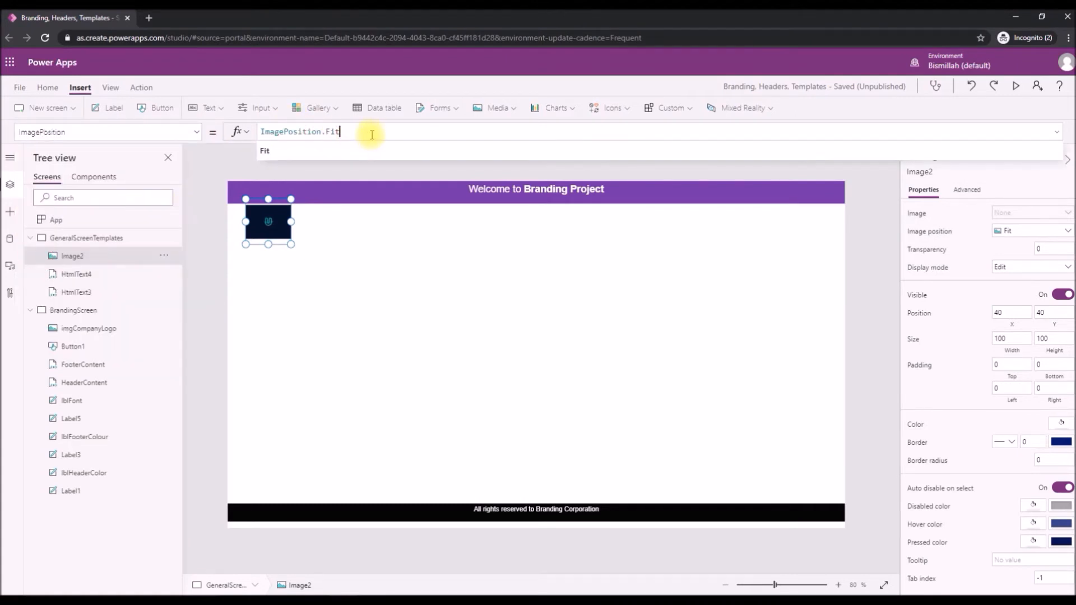
pyautogui.moveTo(371, 133); pyautogui.dragTo(211, 133)
pyautogui.hotkey('ctrl', 'v')
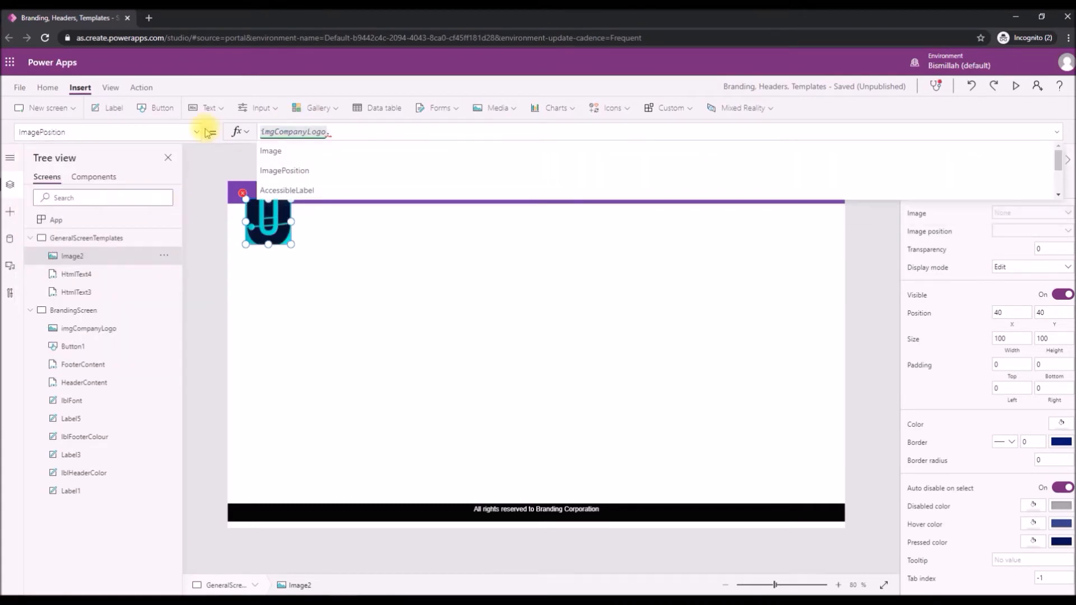
pyautogui.write('.')
pyautogui.press('Down')
pyautogui.press('Down')
pyautogui.press('Return')
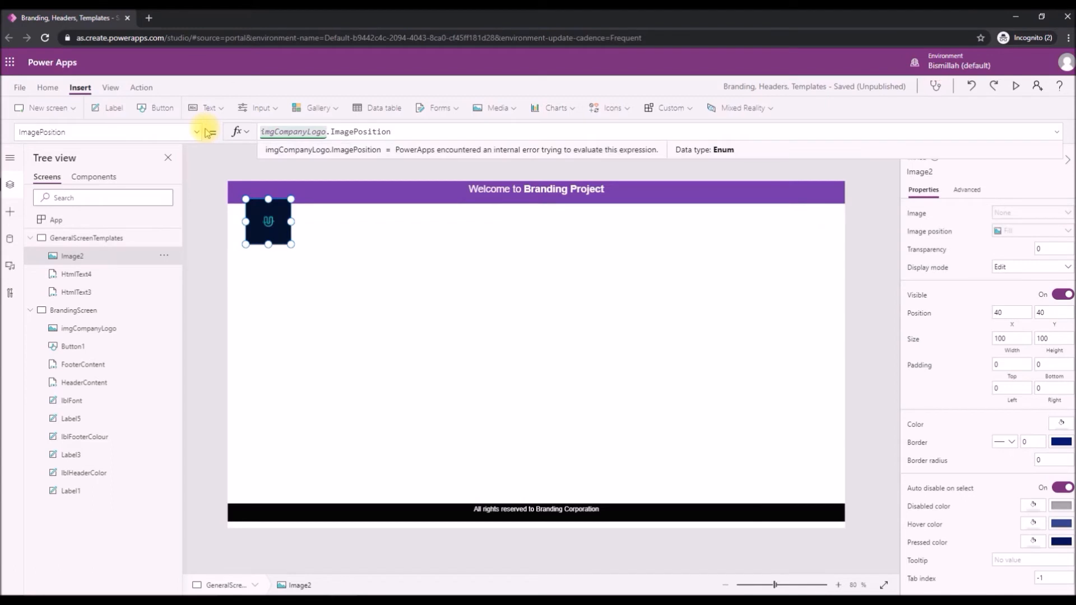
# Set the Y property of Image2 to imgCompanyLogo.Y and its X property to imgCompanyLogo.X.
pyautogui.click(196, 133)
pyautogui.scroll(-6, 81, 286)
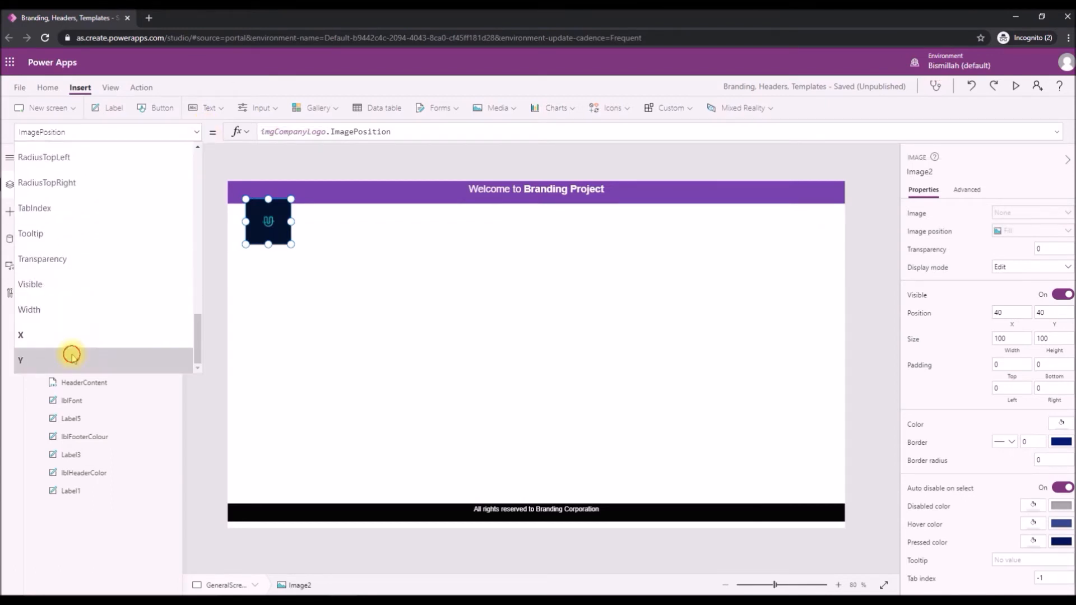
pyautogui.click(72, 359)
pyautogui.moveTo(304, 133); pyautogui.dragTo(218, 138)
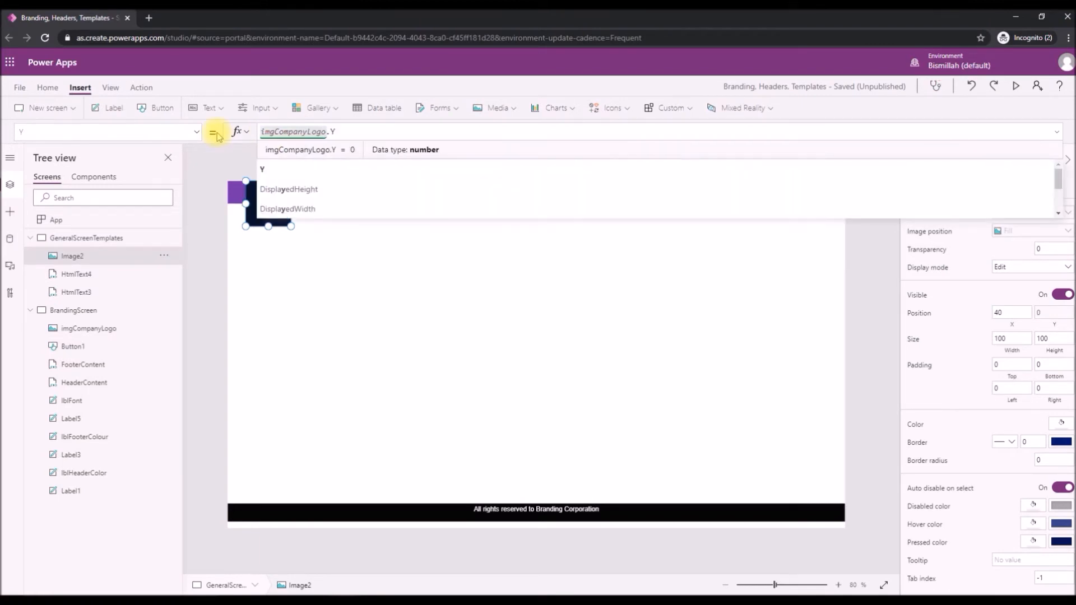
pyautogui.click(194, 132)
pyautogui.click(55, 333)
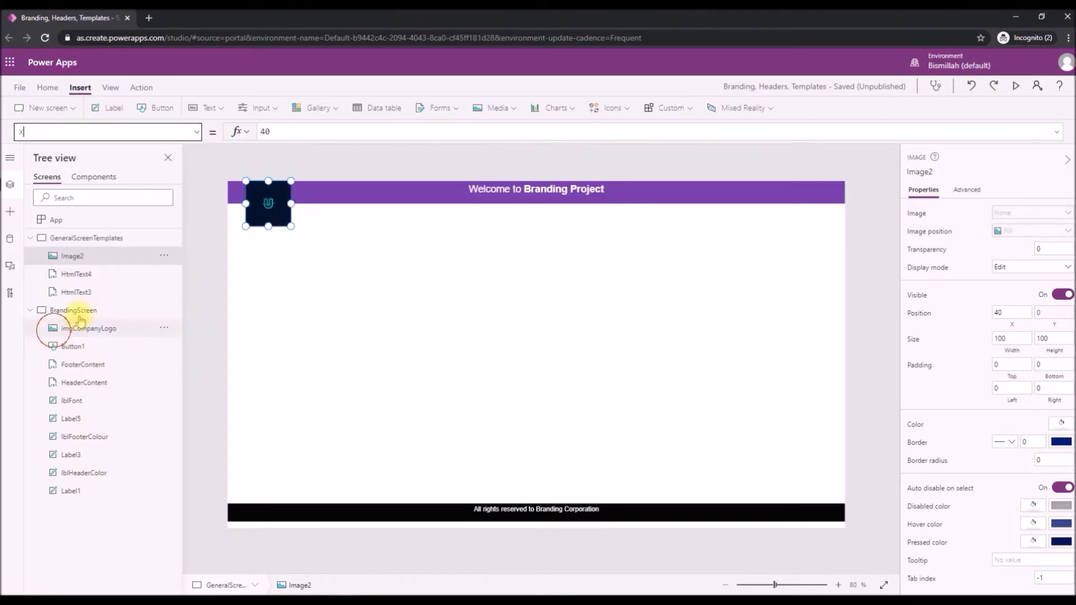
pyautogui.moveTo(288, 132); pyautogui.dragTo(203, 128)
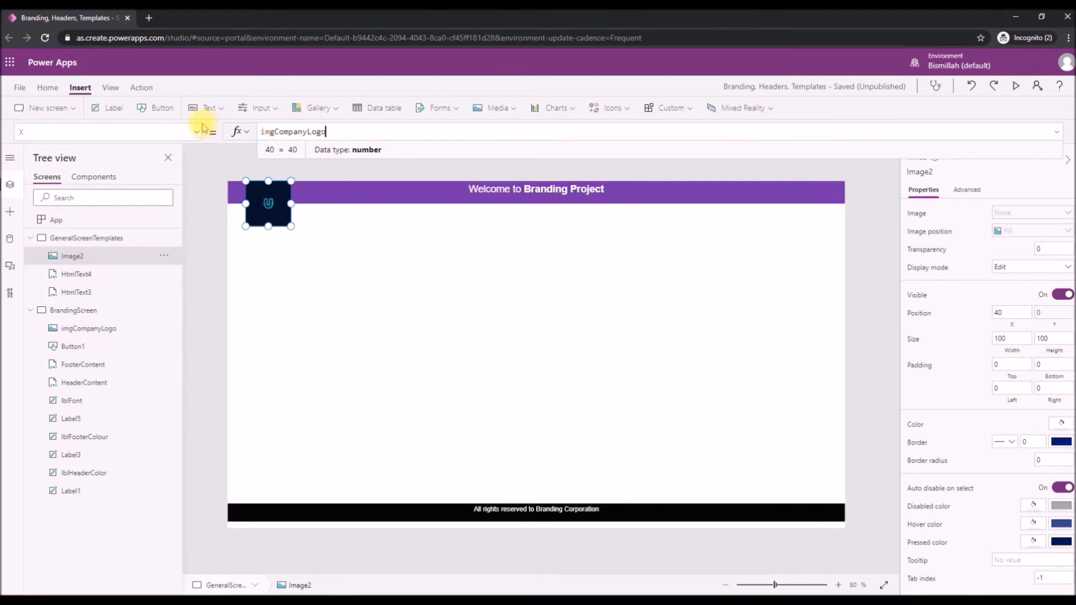
pyautogui.write('.X')
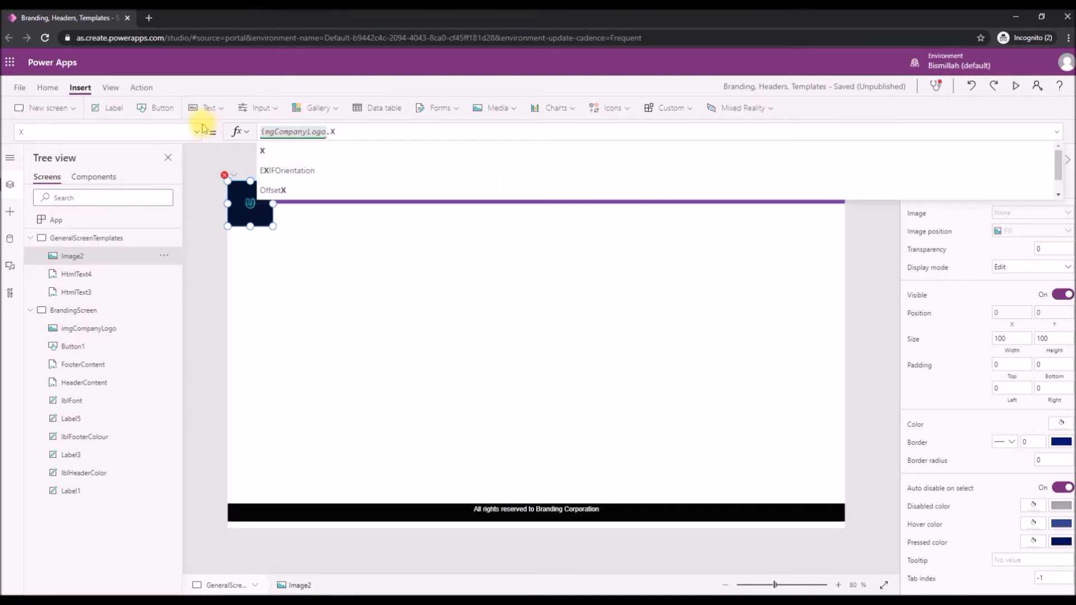
# Set the Width property of Image2 on GeneralScreenTemplates to imgCompanyLogo.Width.
pyautogui.click(199, 135)
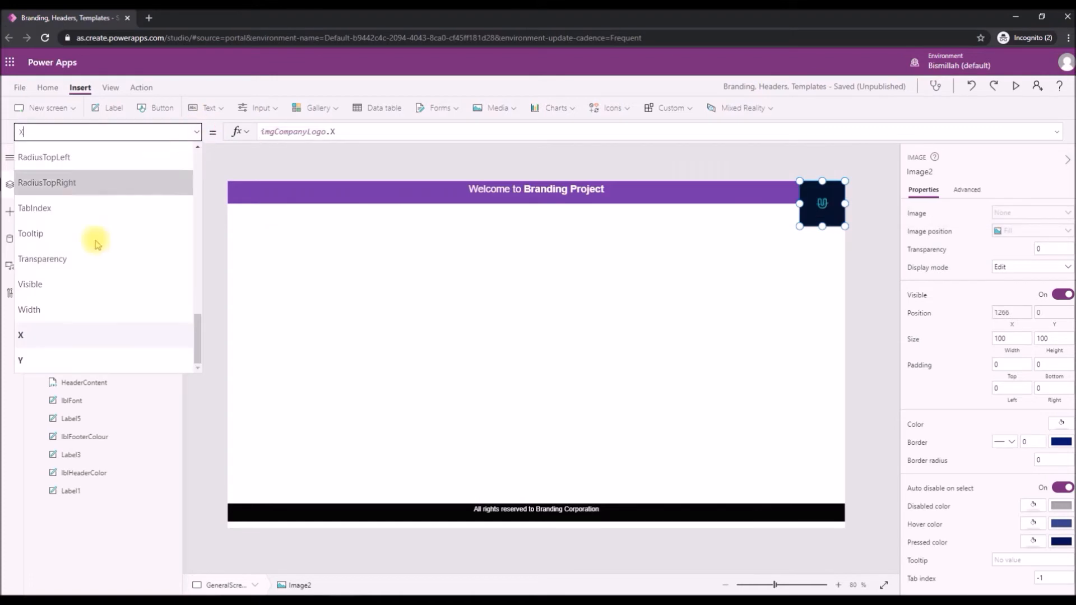
pyautogui.click(72, 312)
pyautogui.click(314, 132)
pyautogui.hotkey('ctrl', 'a')
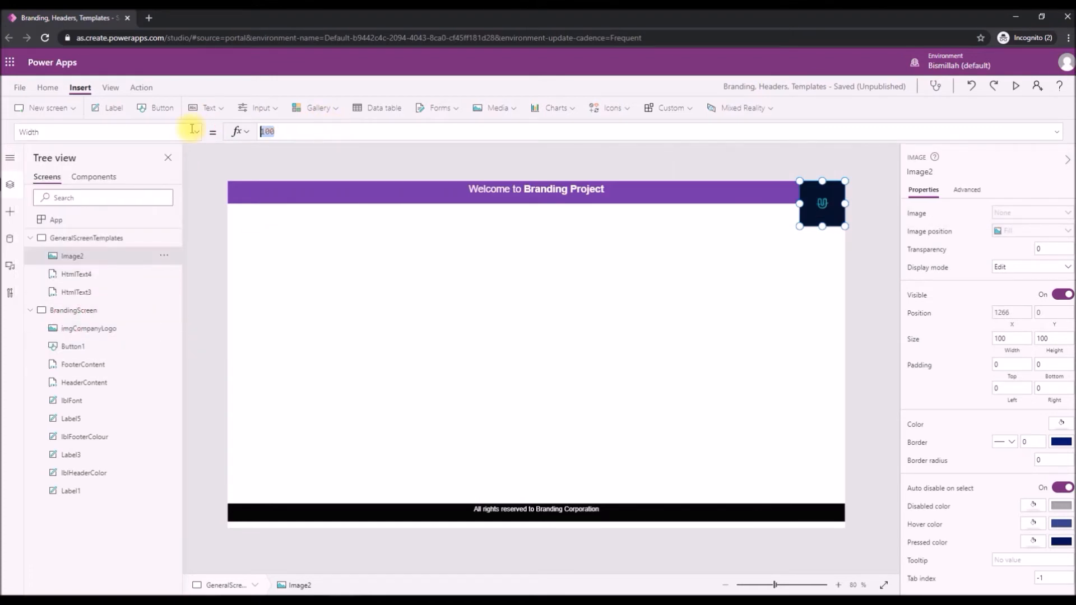
pyautogui.write('imgCompanyLogo.W')
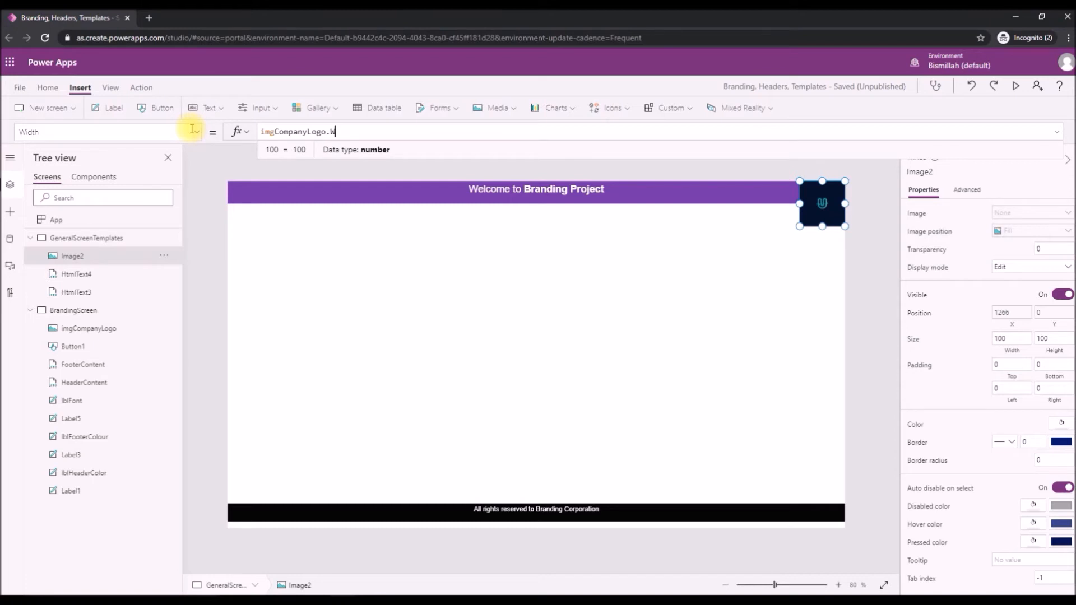
pyautogui.write('idth')
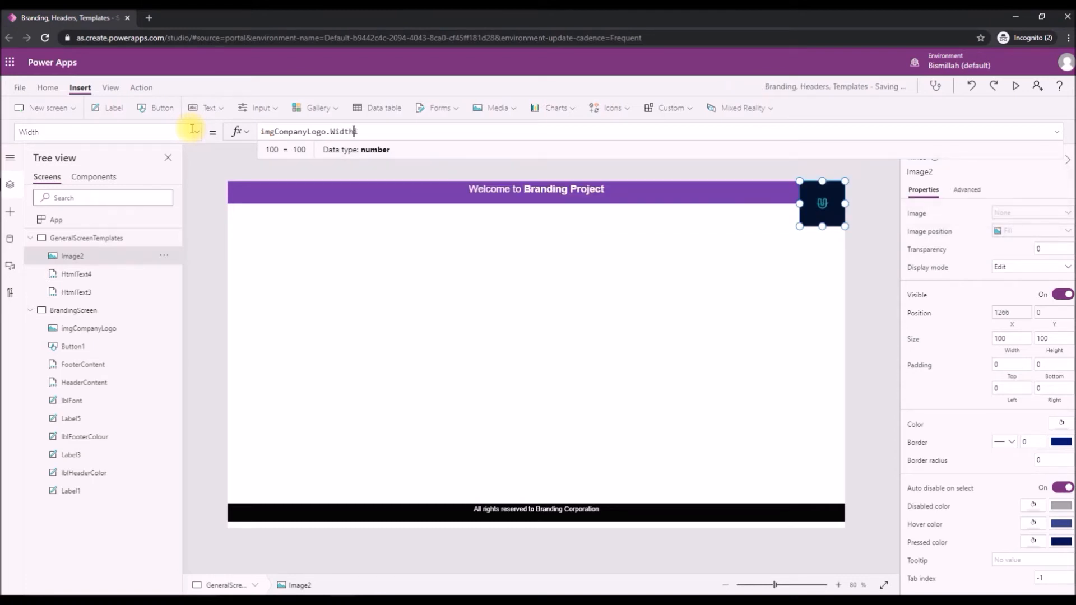
pyautogui.press('BackSpace')
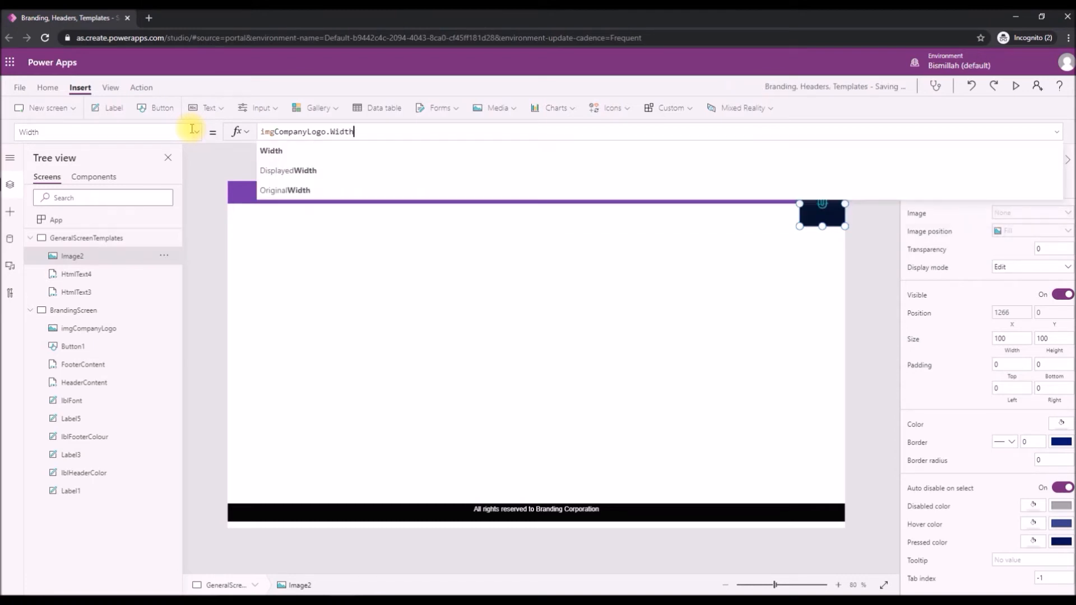
# Set the Height property of Image2 on GeneralScreenTemplates to imgCompanyLogo.Height.
pyautogui.click(189, 133)
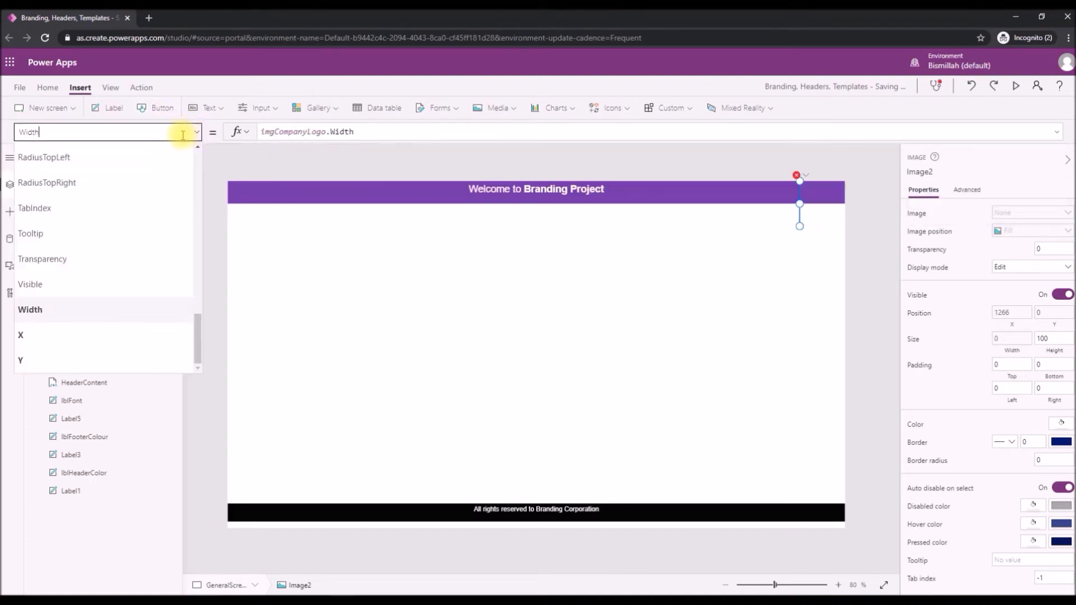
pyautogui.scroll(8, 93, 271)
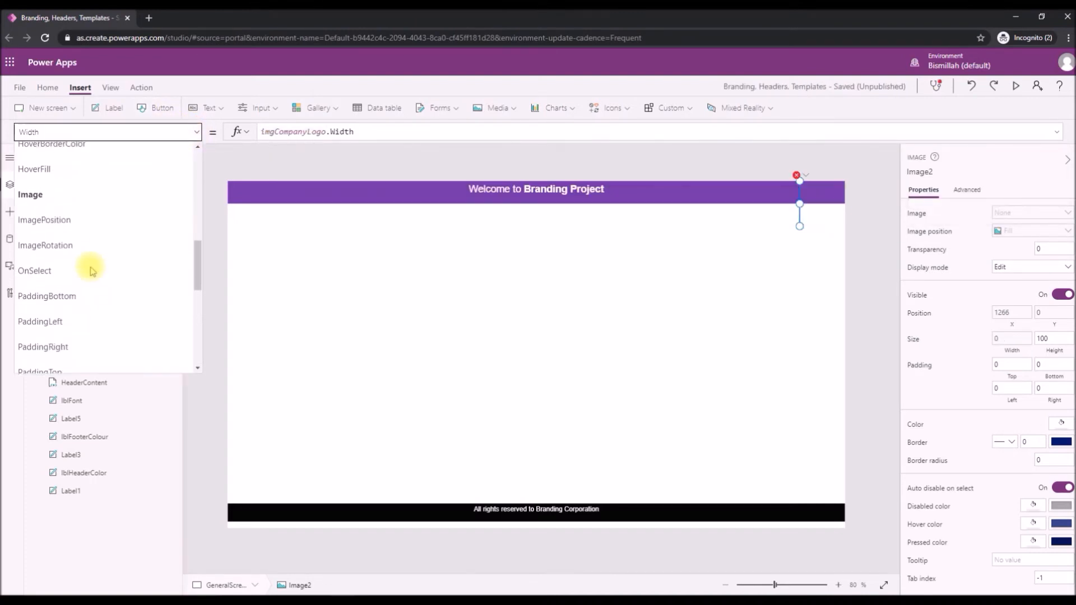
pyautogui.scroll(3, 72, 257)
pyautogui.click(45, 284)
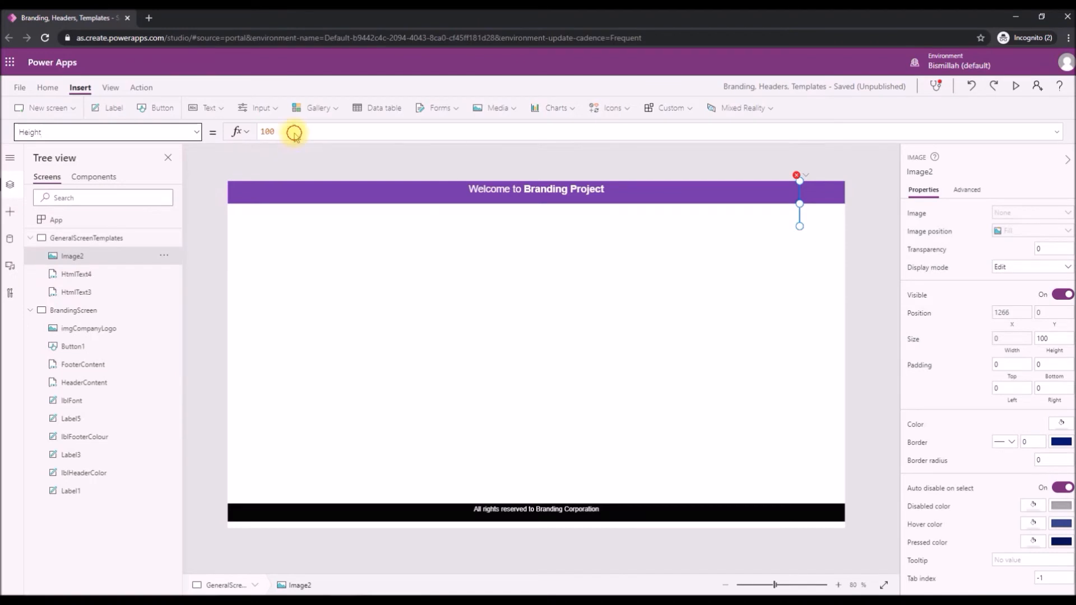
pyautogui.hotkey('ctrl', 'a')
pyautogui.hotkey('ctrl', 'v')
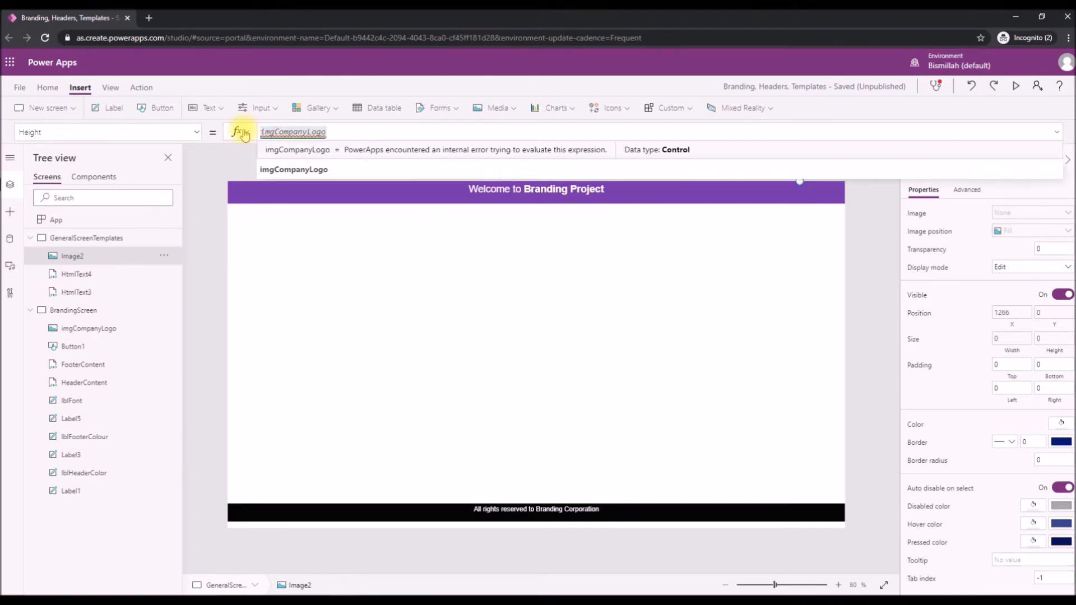
pyautogui.write('.he')
pyautogui.press('Tab')
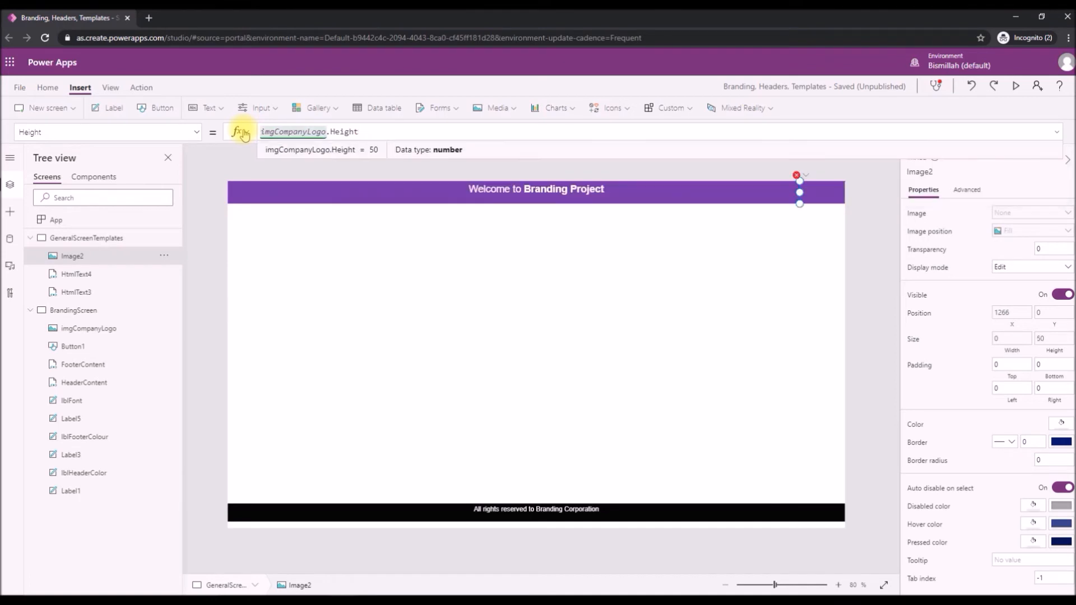
pyautogui.click(320, 347)
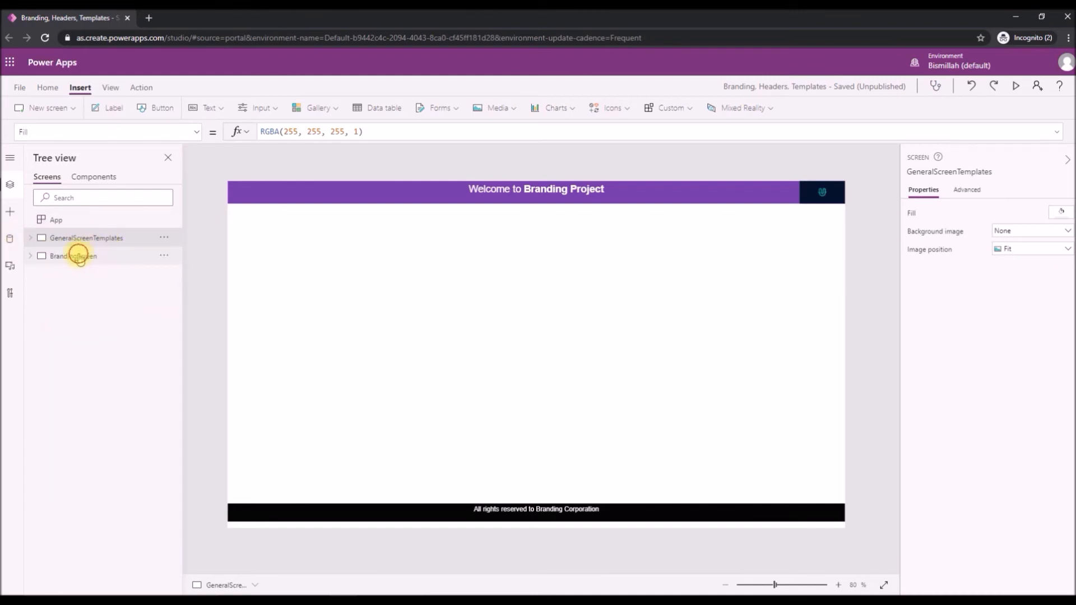
# Check BrandingScreen against GeneralScreenTemplates, then duplicate GeneralScreenTemplates and move the copy above the original in the screen order.
pyautogui.click(79, 259)
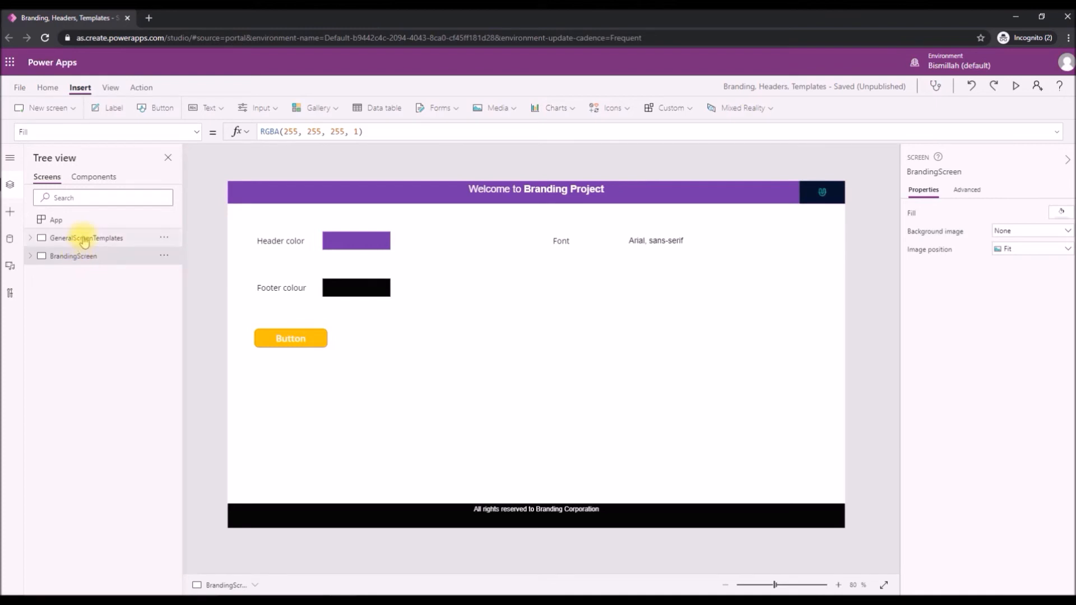
pyautogui.click(84, 240)
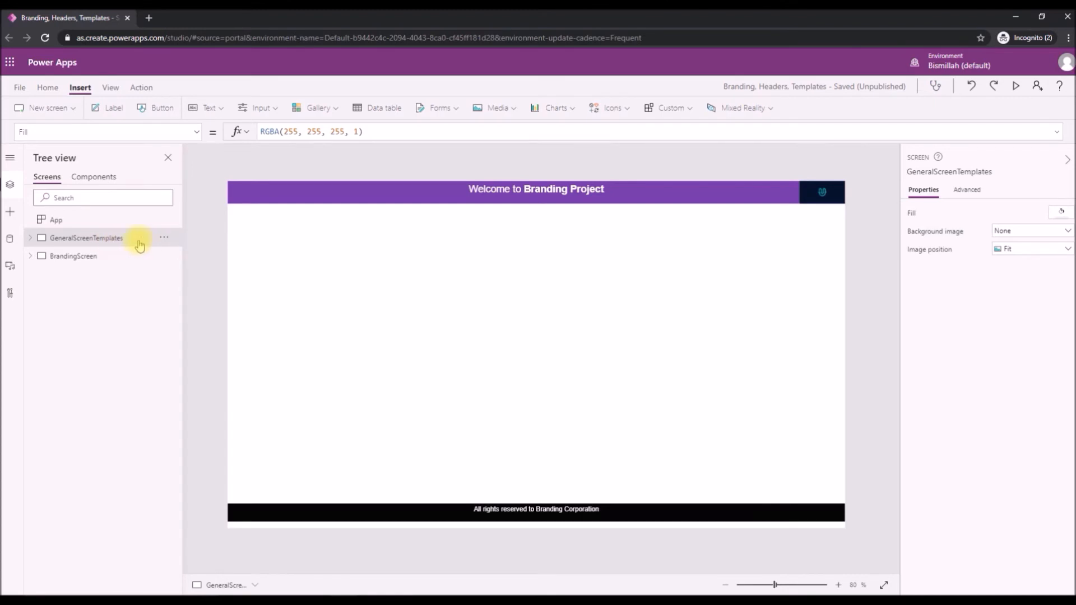
pyautogui.click(163, 239)
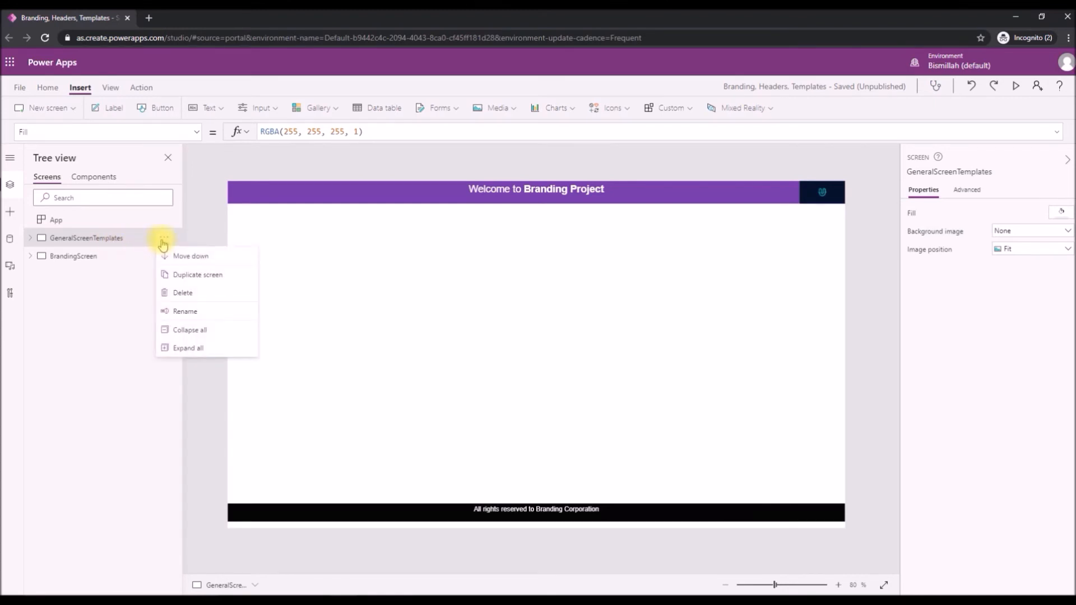
pyautogui.click(195, 274)
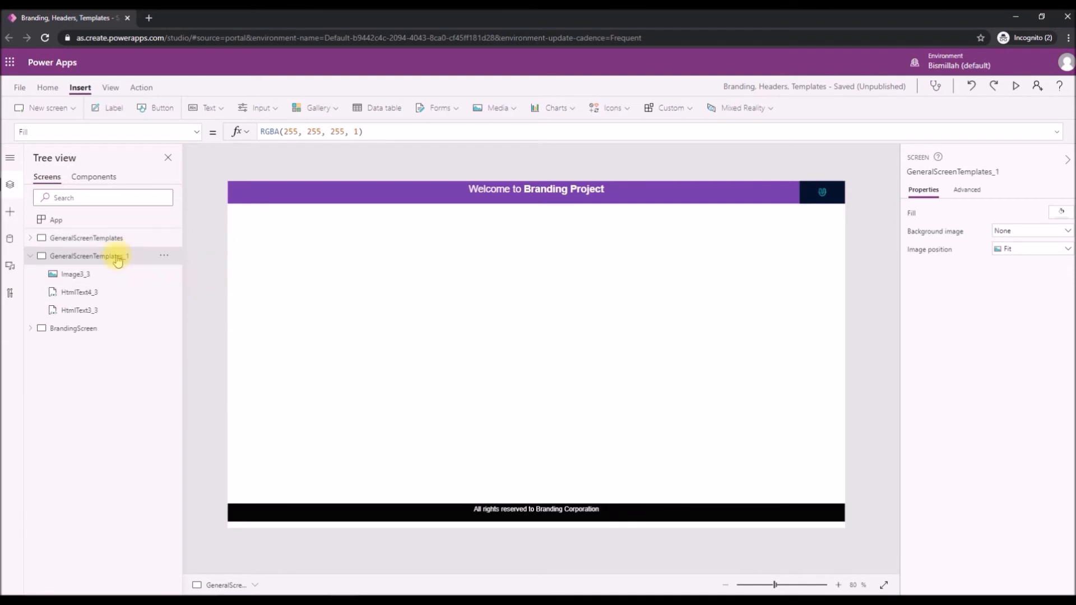
pyautogui.click(163, 256)
pyautogui.click(171, 274)
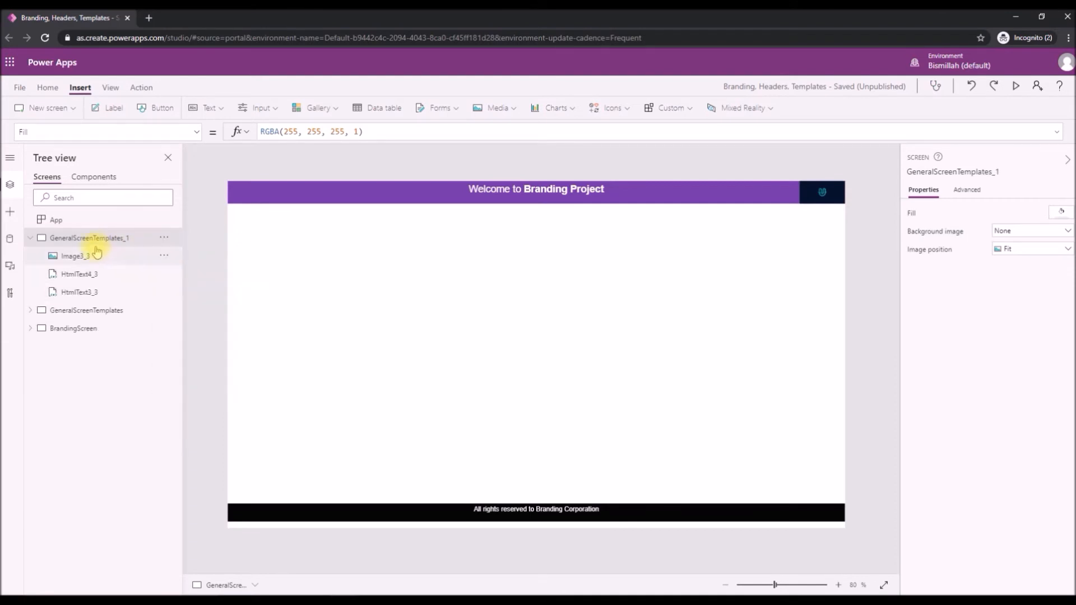
# Rename the duplicated template screen as LoginScreen.
pyautogui.doubleClick(90, 238)
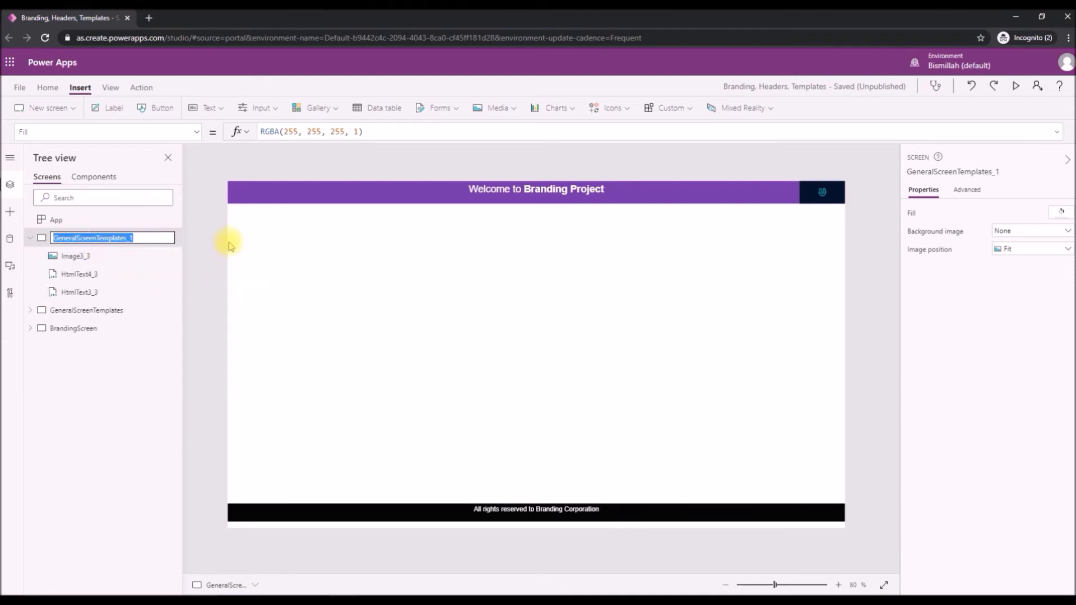
pyautogui.write('W')
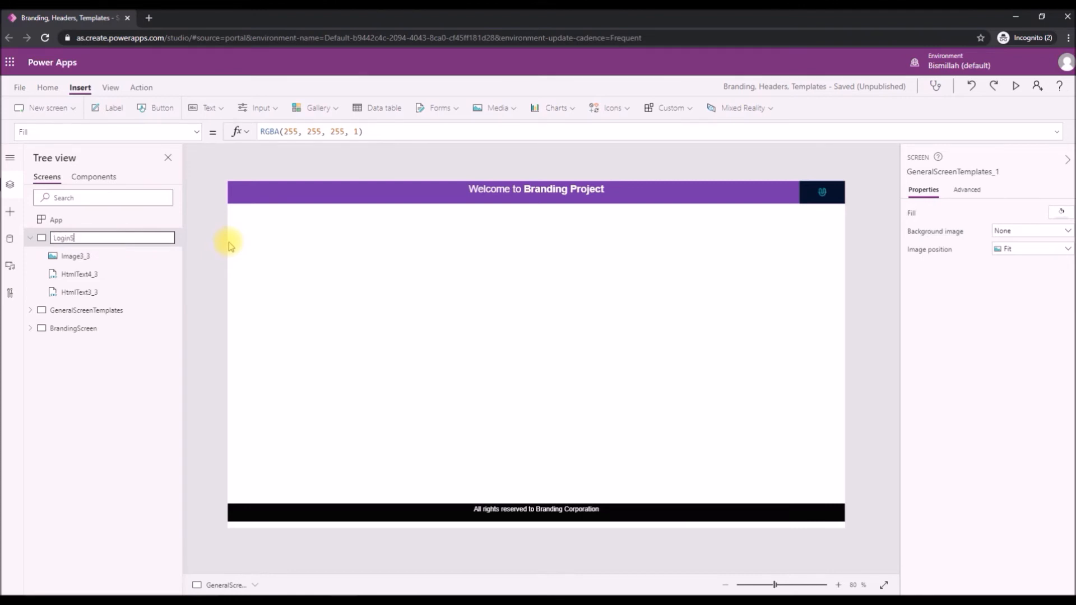
pyautogui.press('Return')
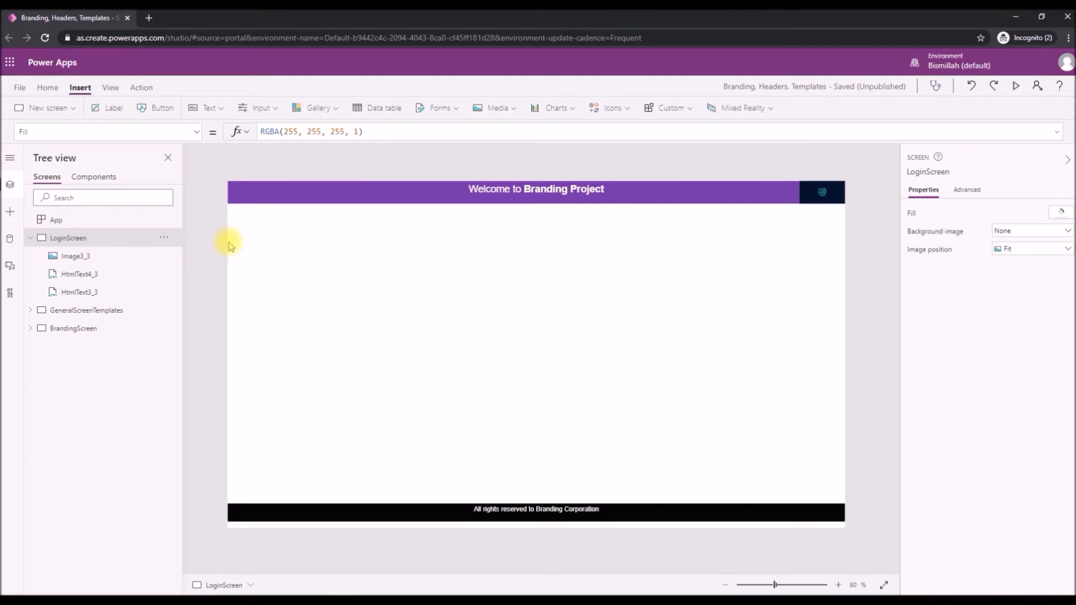
# Insert a button on LoginScreen and place it near the screen's centre, at about X 572, Y 284.
pyautogui.click(147, 109)
pyautogui.moveTo(298, 216); pyautogui.dragTo(531, 320)
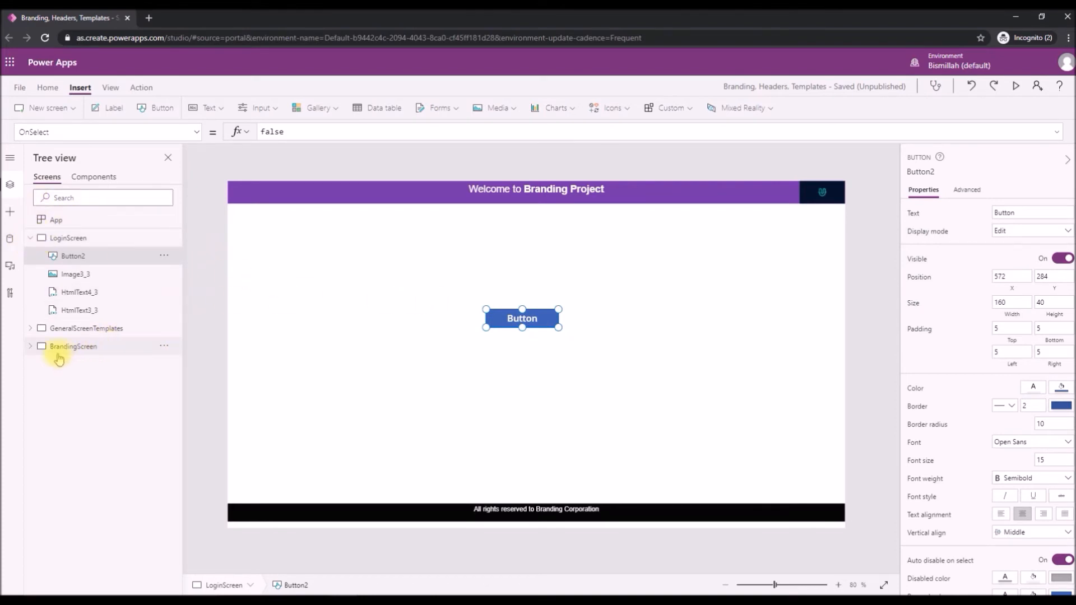
# Rename the yellow button on BrandingScreen as btnMaster.
pyautogui.click(28, 347)
pyautogui.click(72, 347)
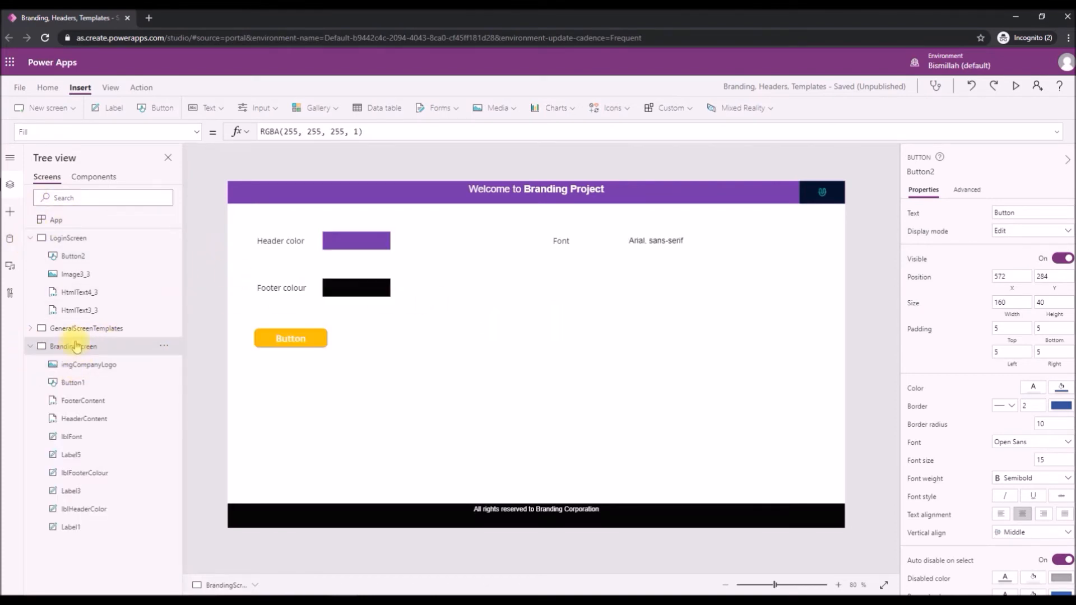
pyautogui.click(313, 339)
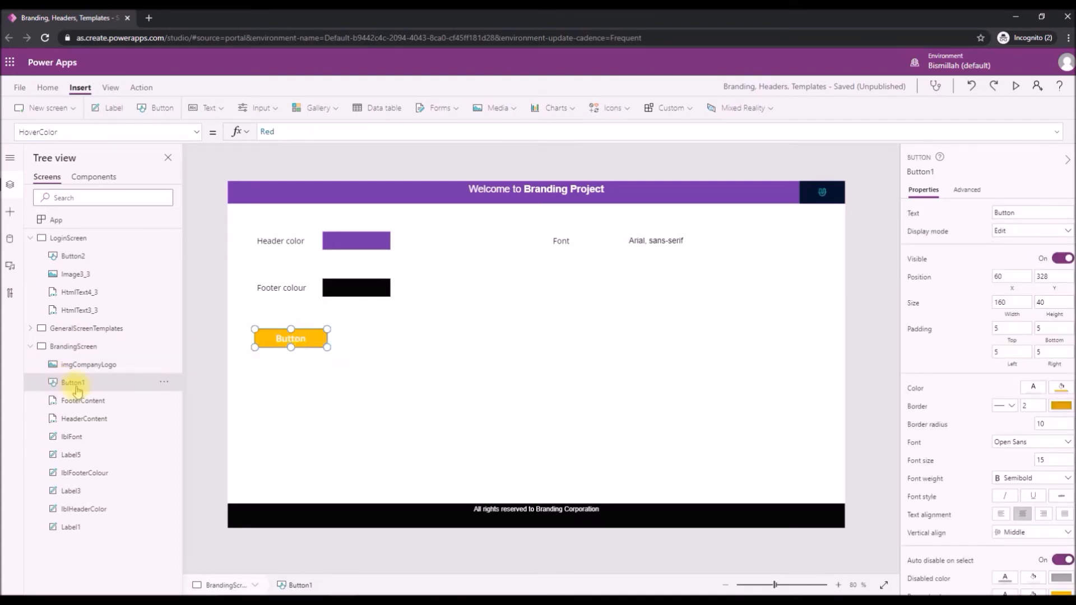
pyautogui.doubleClick(138, 383)
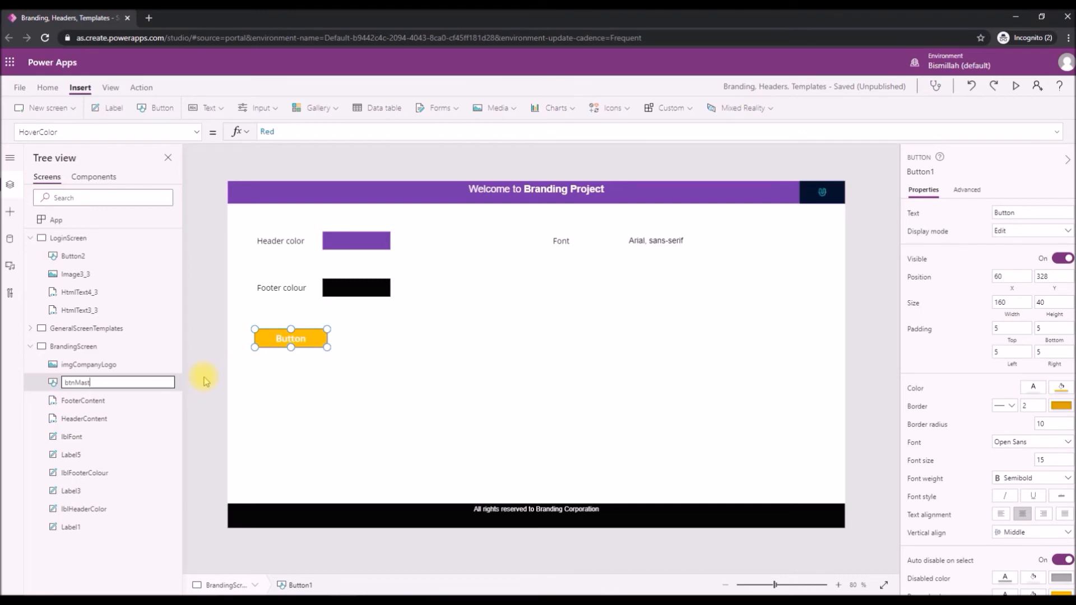
pyautogui.press('Return')
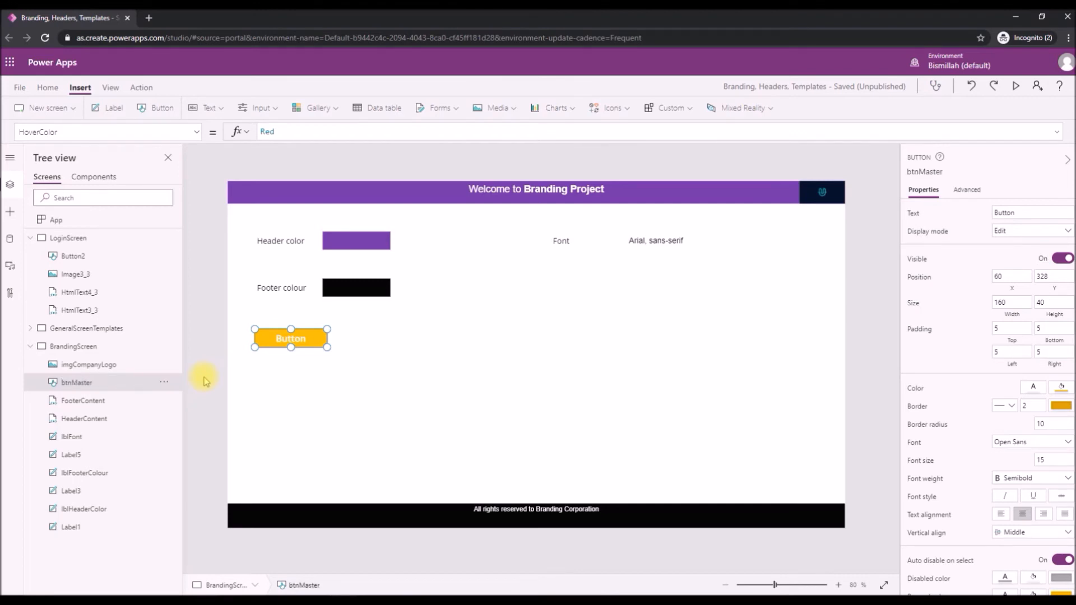
# Set the LoginScreen button's Fill property to btnMaster.Fill and move the button to about X 603, Y 290.
pyautogui.click(67, 238)
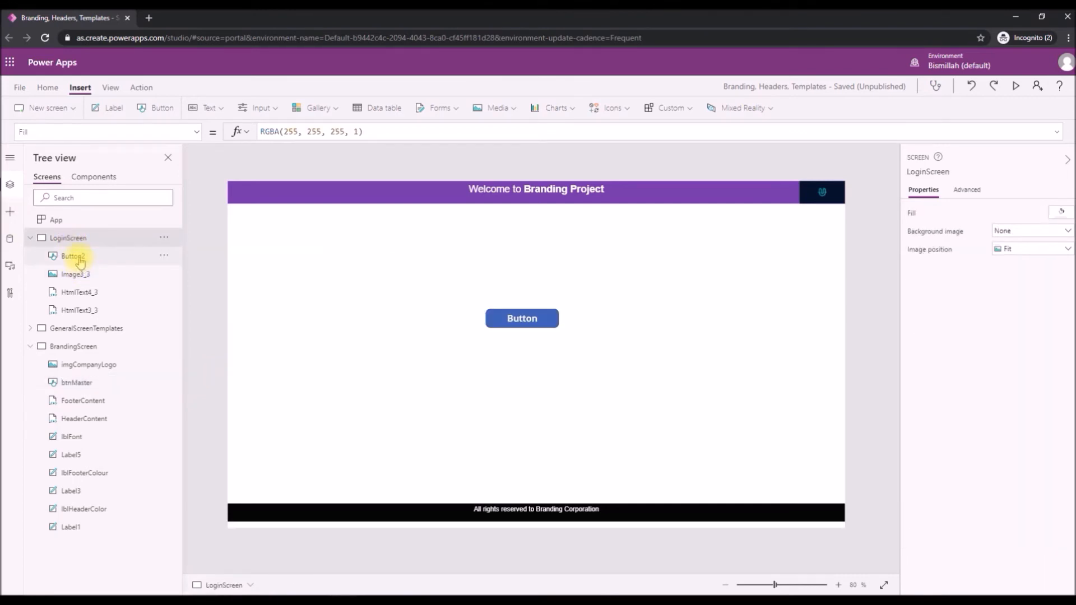
pyautogui.click(522, 320)
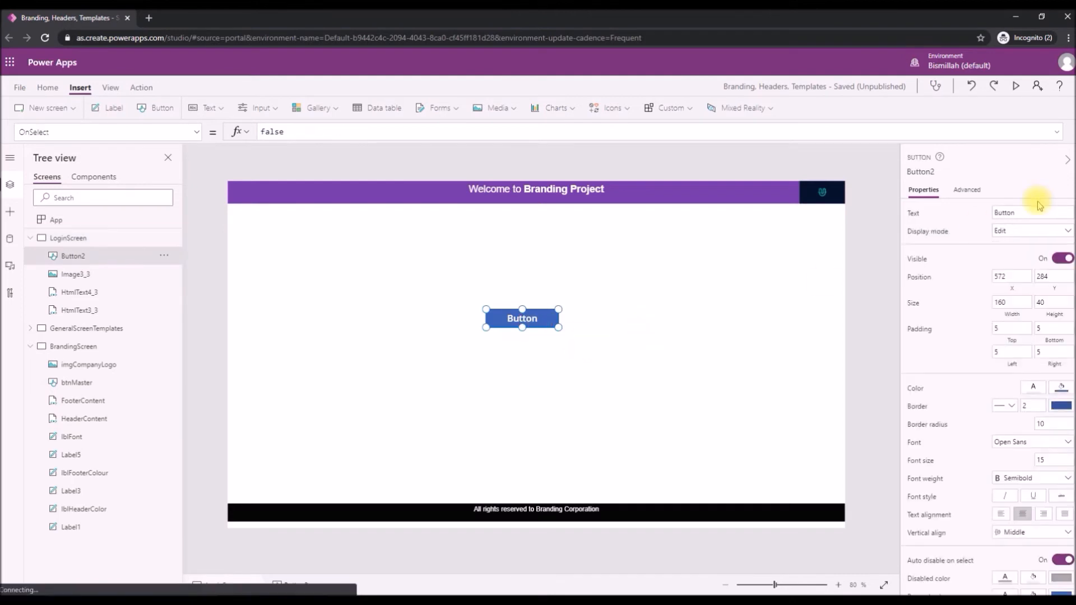
pyautogui.click(197, 132)
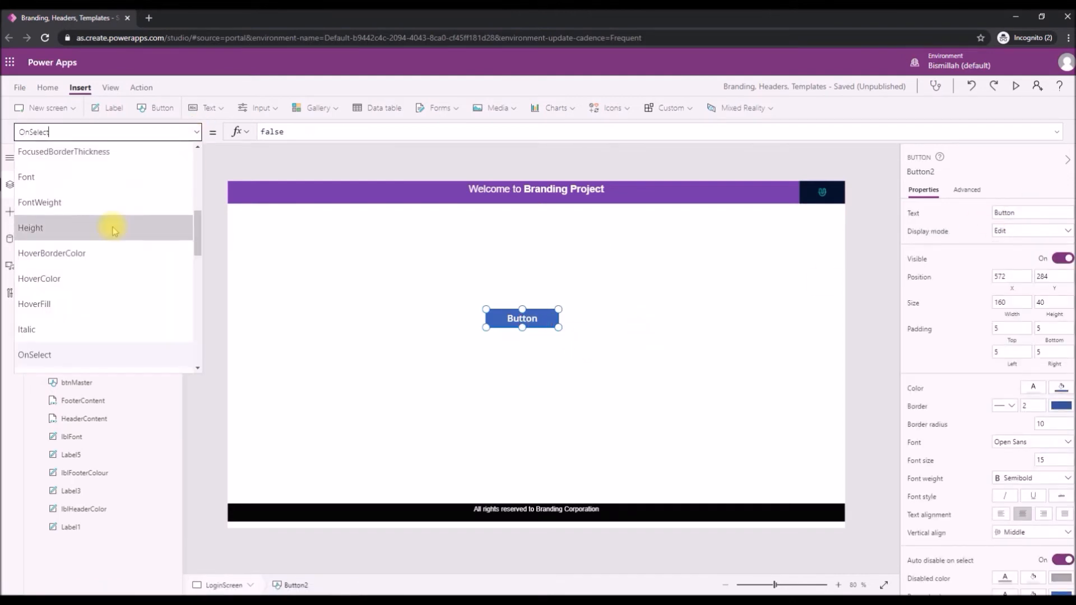
pyautogui.scroll(-5, 101, 276)
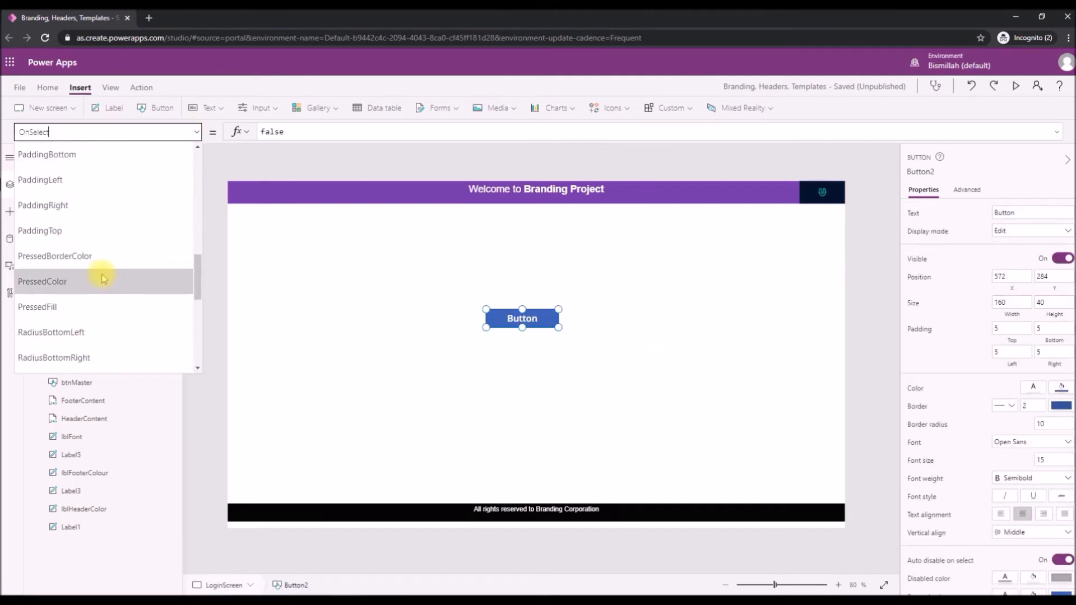
pyautogui.scroll(-4, 101, 277)
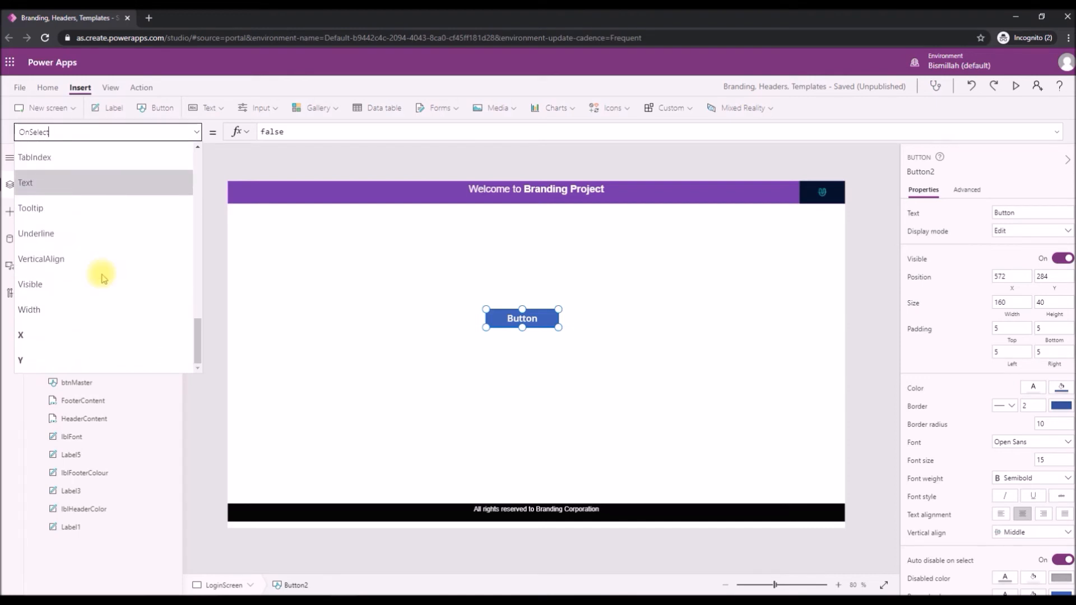
pyautogui.scroll(8, 102, 278)
pyautogui.click(103, 280)
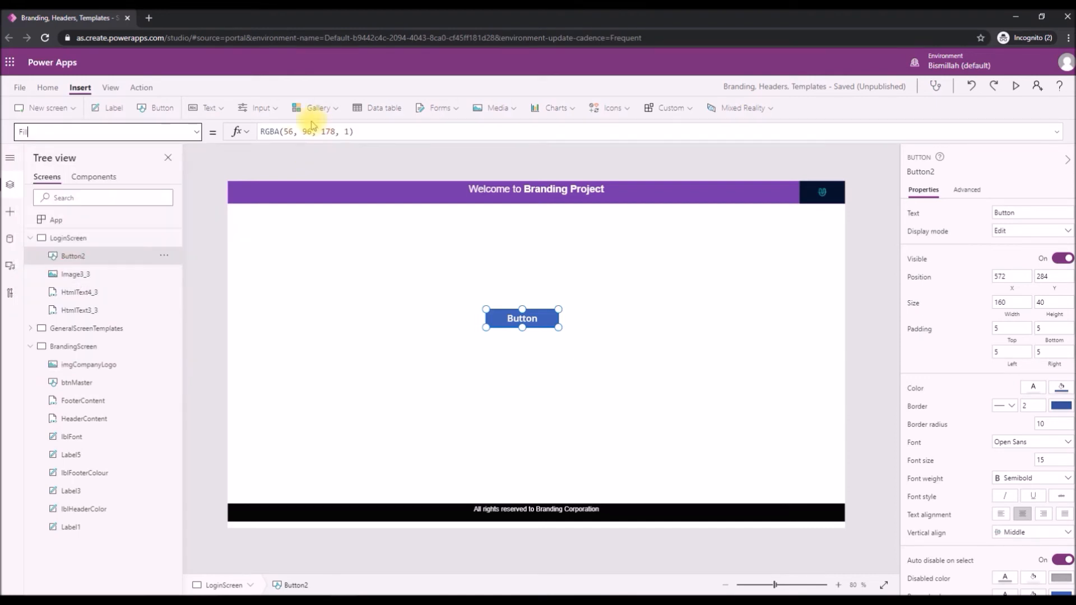
pyautogui.moveTo(371, 132); pyautogui.dragTo(220, 132)
pyautogui.write('btn')
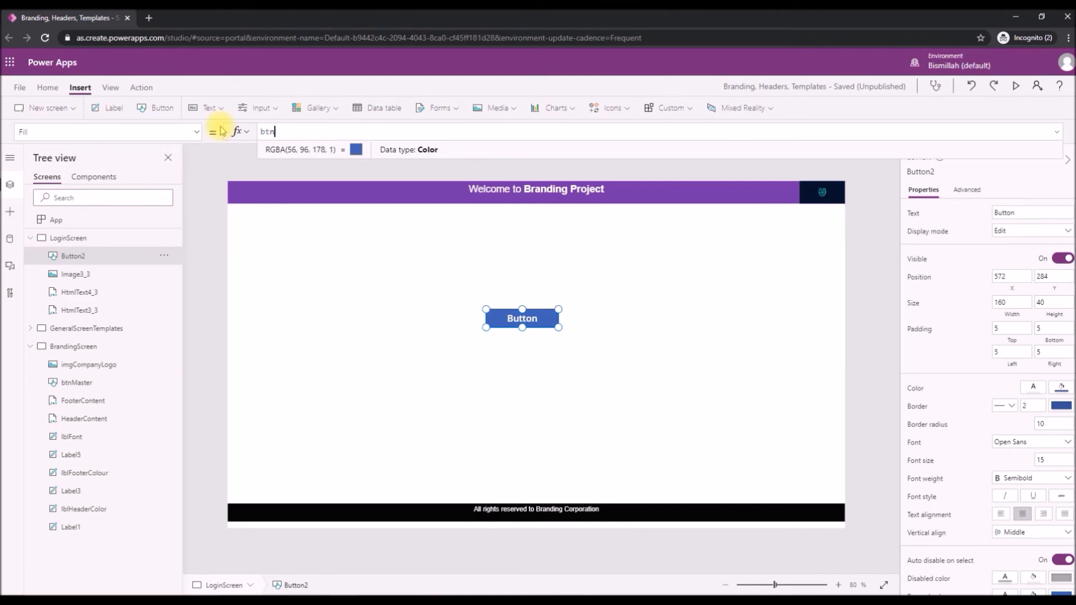
pyautogui.write('Master.Fill')
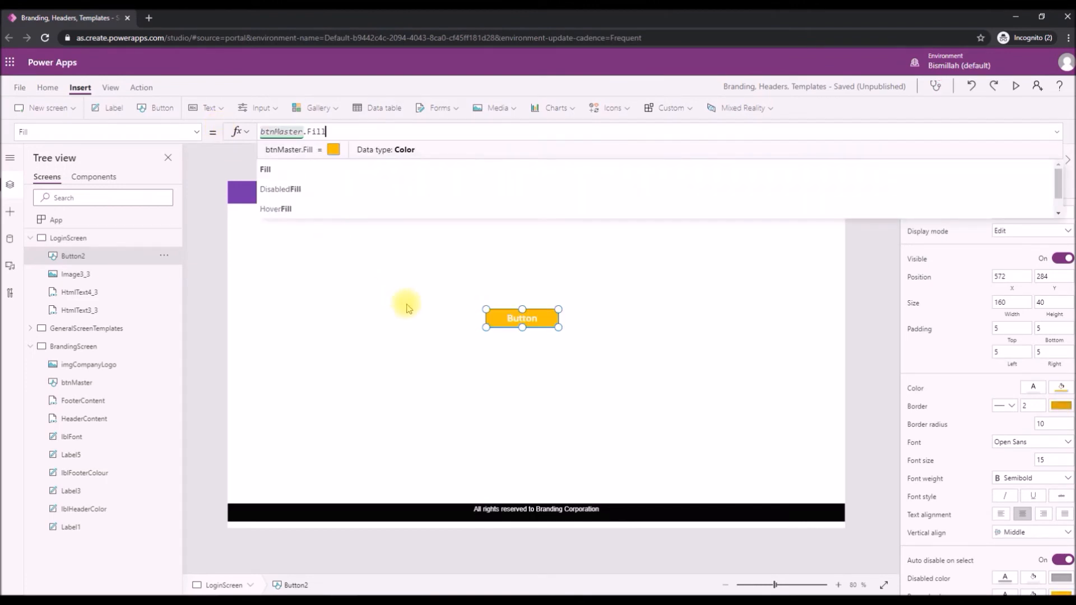
pyautogui.click(561, 359)
pyautogui.click(547, 318)
pyautogui.moveTo(547, 318); pyautogui.dragTo(561, 321)
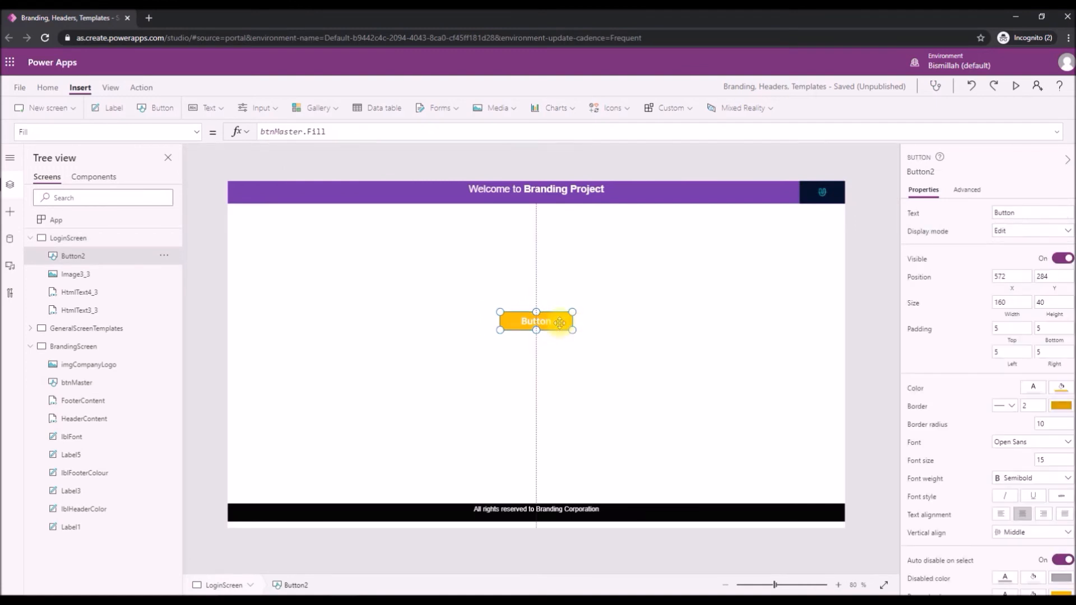
# Set the LoginScreen button's HoverColor property to btnMaster.HoverColor.
pyautogui.click(193, 132)
pyautogui.scroll(-4, 139, 218)
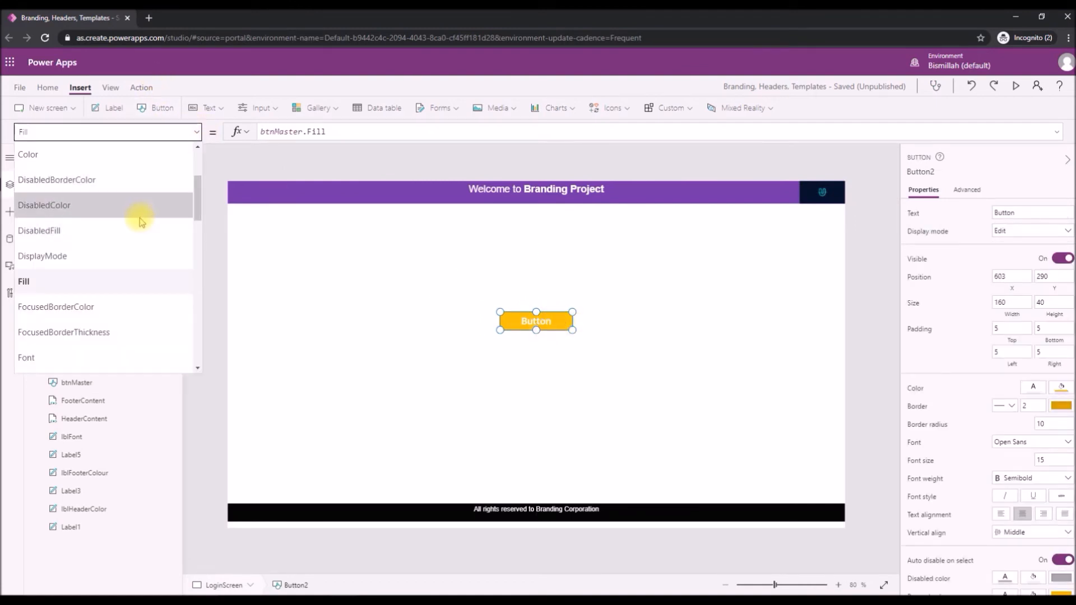
pyautogui.scroll(-1, 139, 223)
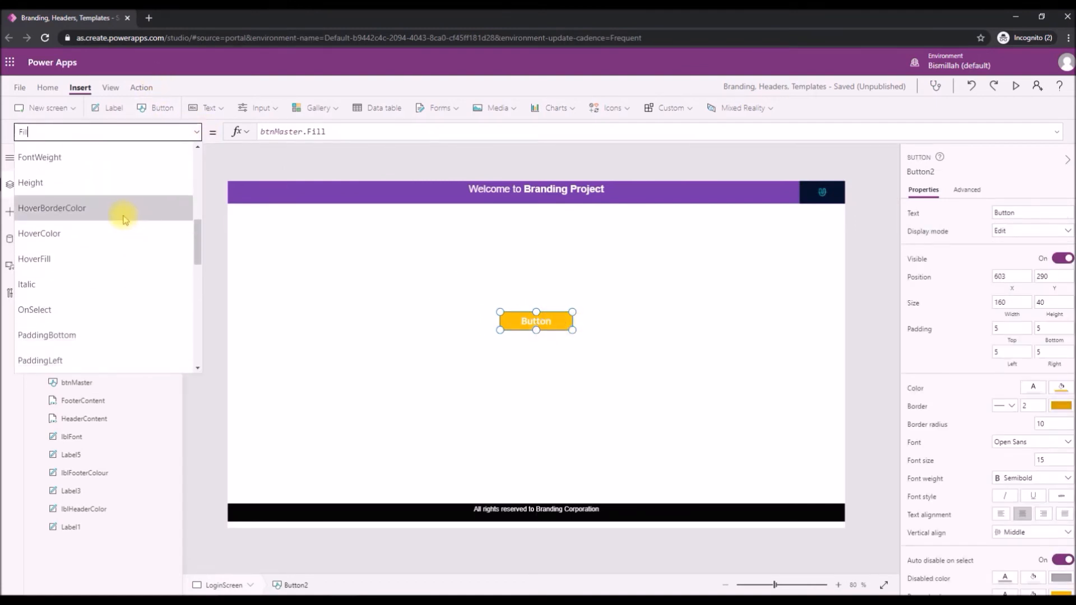
pyautogui.click(124, 235)
pyautogui.moveTo(380, 136); pyautogui.dragTo(161, 124)
pyautogui.write('btnMaster.Ho')
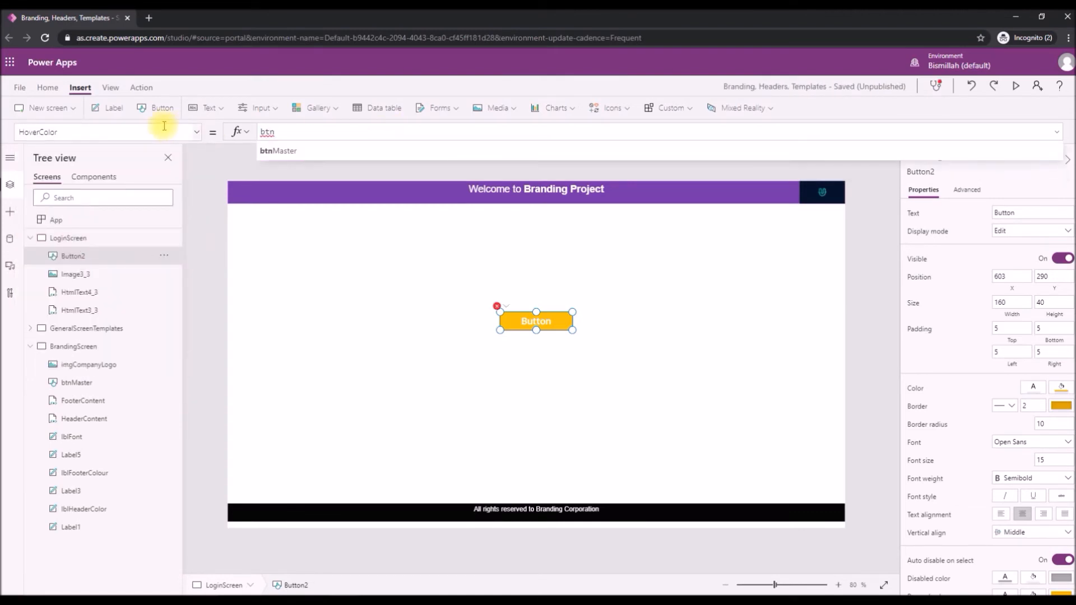
pyautogui.press('Down')
pyautogui.press('Down')
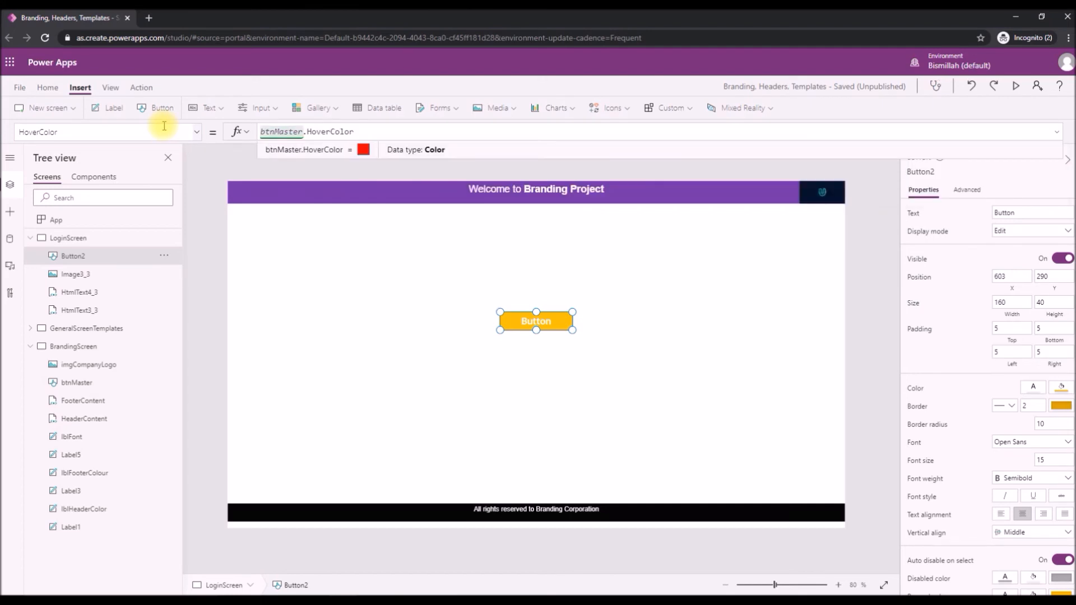
pyautogui.click(377, 315)
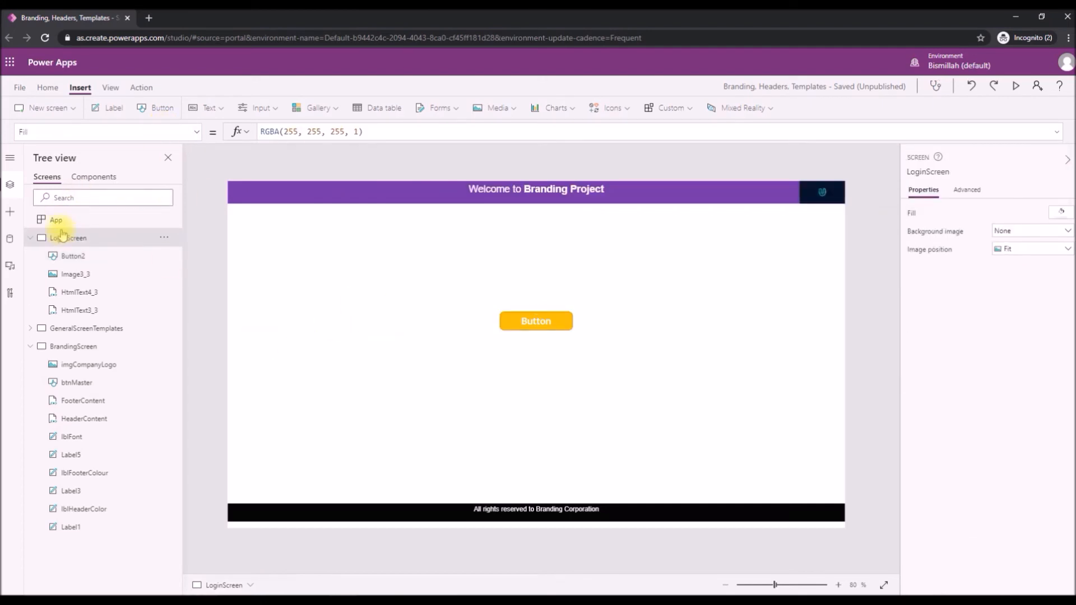
# Collapse the expanded screens, then duplicate GeneralScreenTemplates and move the copy above the original in the screen order.
pyautogui.click(30, 238)
pyautogui.click(30, 274)
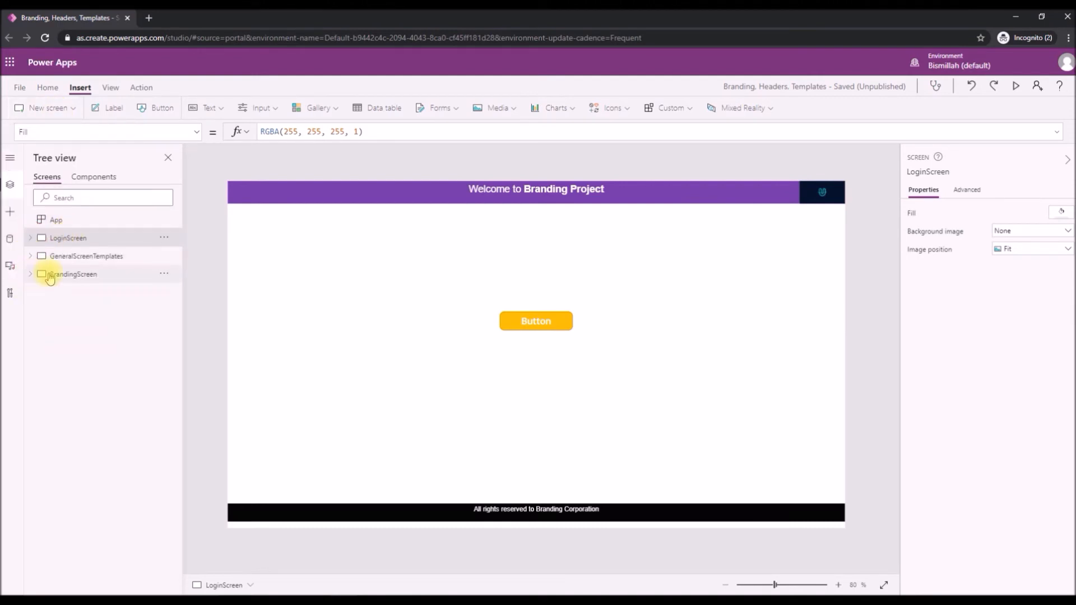
pyautogui.click(95, 256)
pyautogui.click(163, 257)
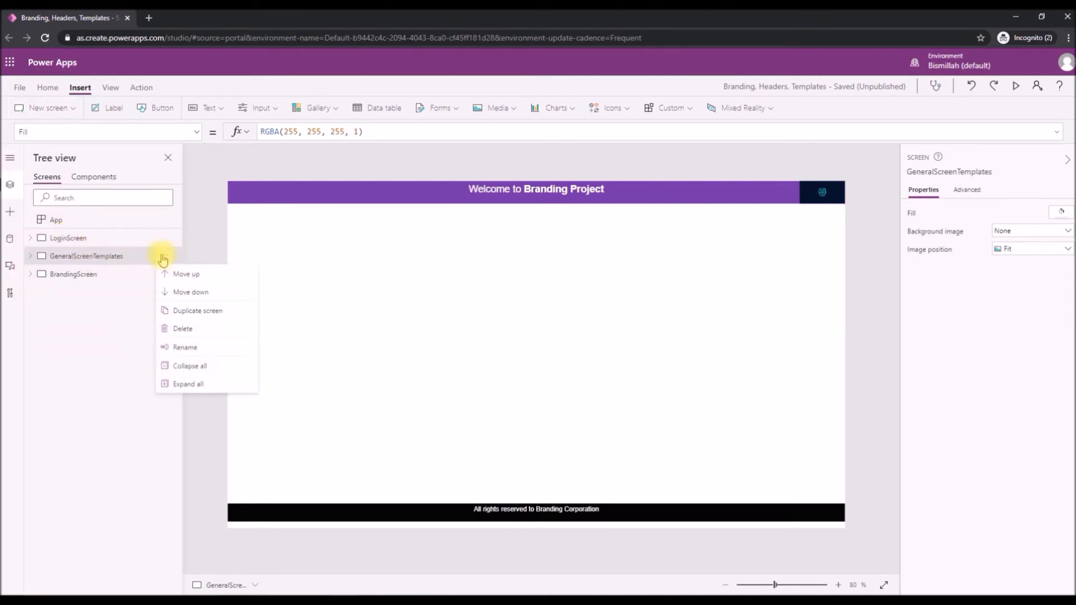
pyautogui.click(209, 314)
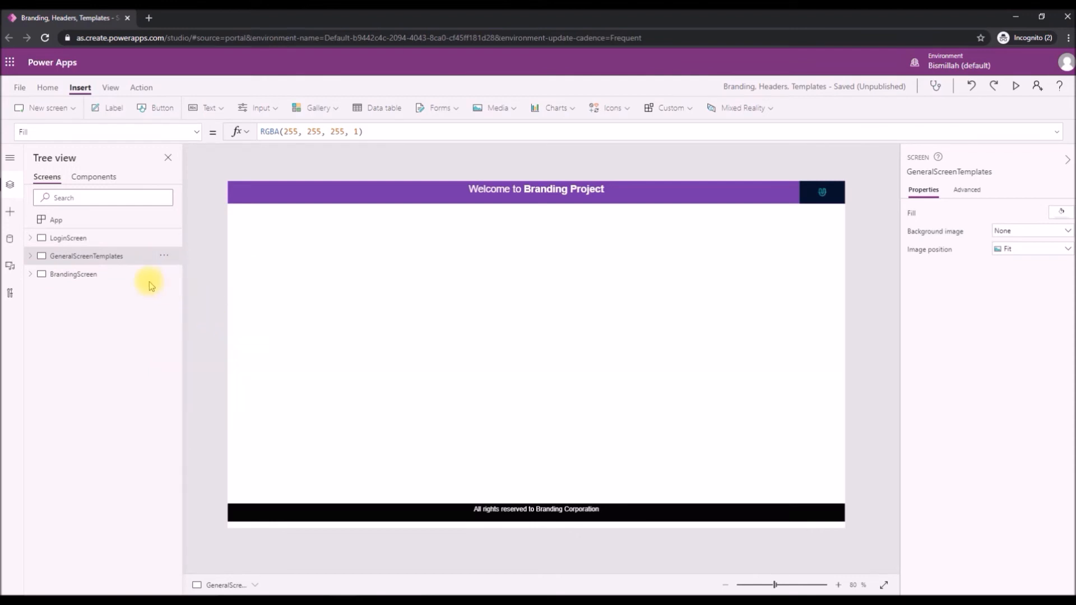
pyautogui.click(165, 274)
pyautogui.click(185, 293)
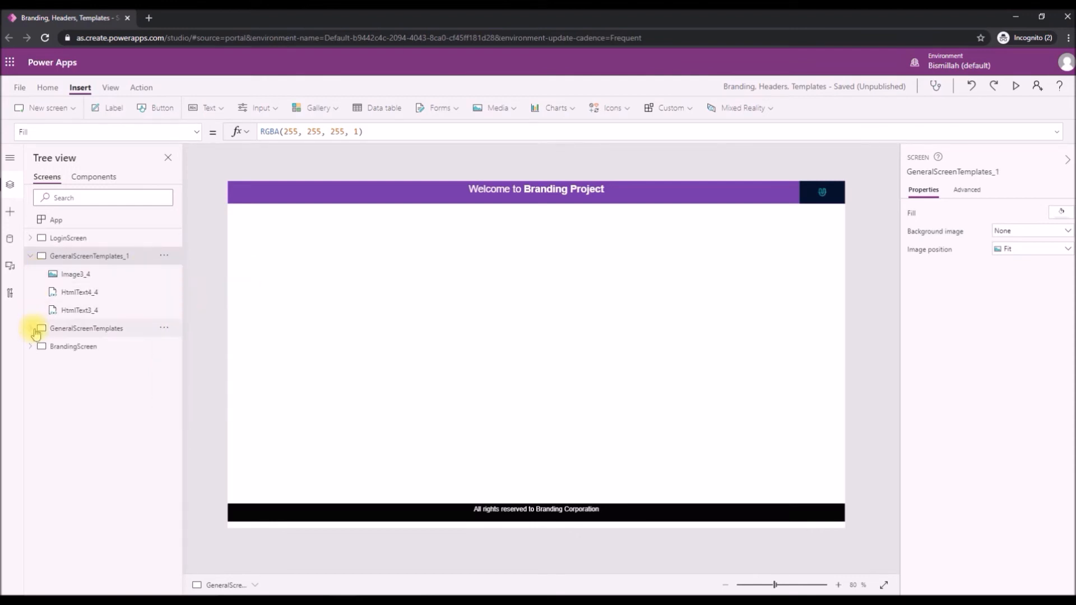
# Rename the duplicated template screen as LandingScreen.
pyautogui.doubleClick(103, 257)
pyautogui.write('LandingScreen')
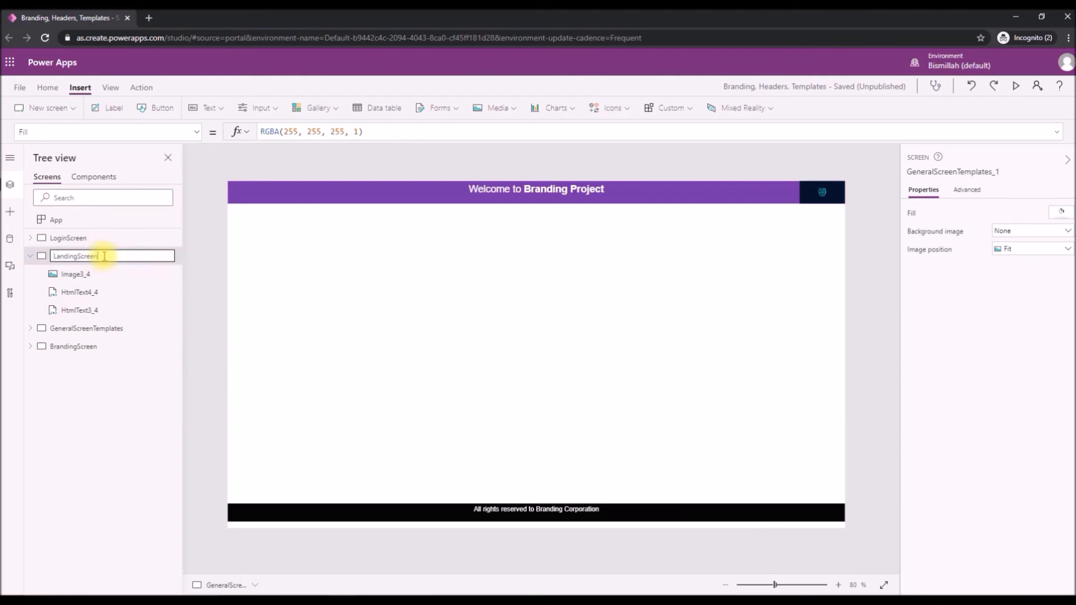
pyautogui.press('Return')
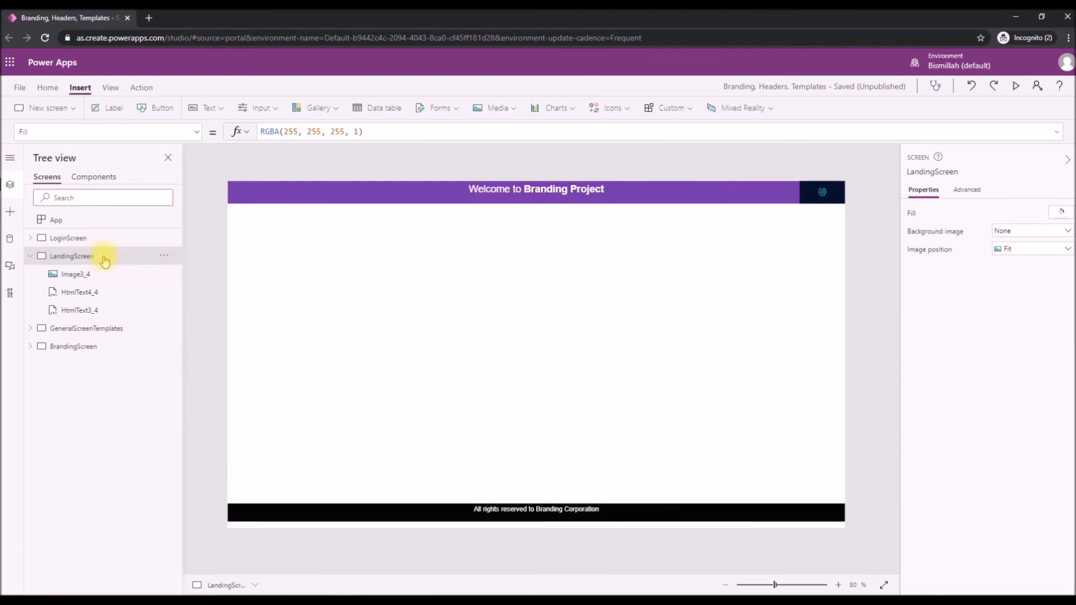
# Insert a label of about 606 by 90 in the middle of LandingScreen with the text "Welcome to landing Screen".
pyautogui.click(110, 116)
pyautogui.moveTo(279, 211); pyautogui.dragTo(674, 343)
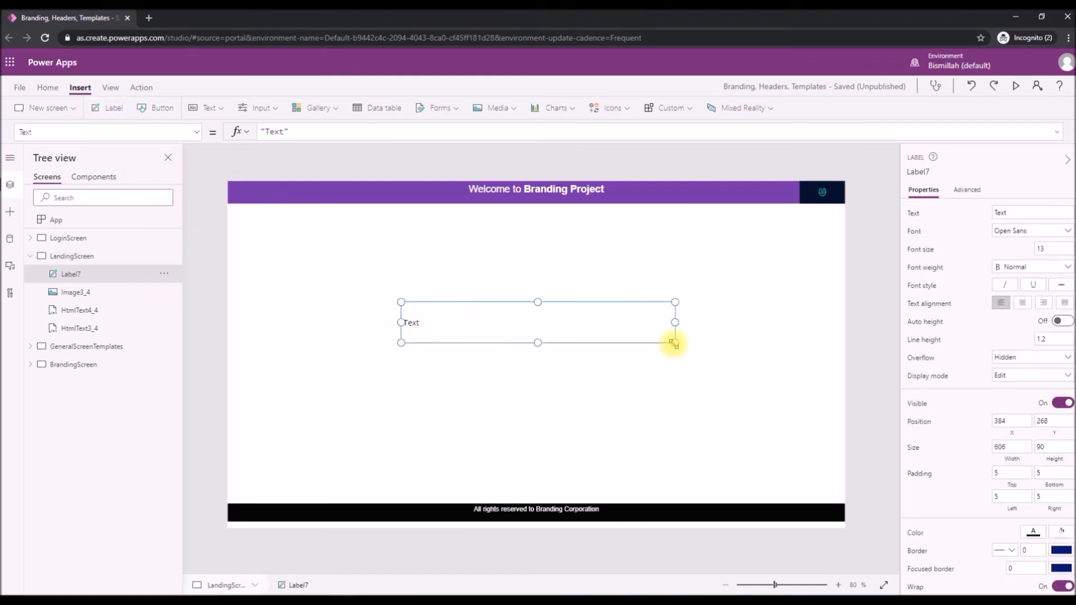
pyautogui.click(278, 133)
pyautogui.write('Welcome to landing Screen')
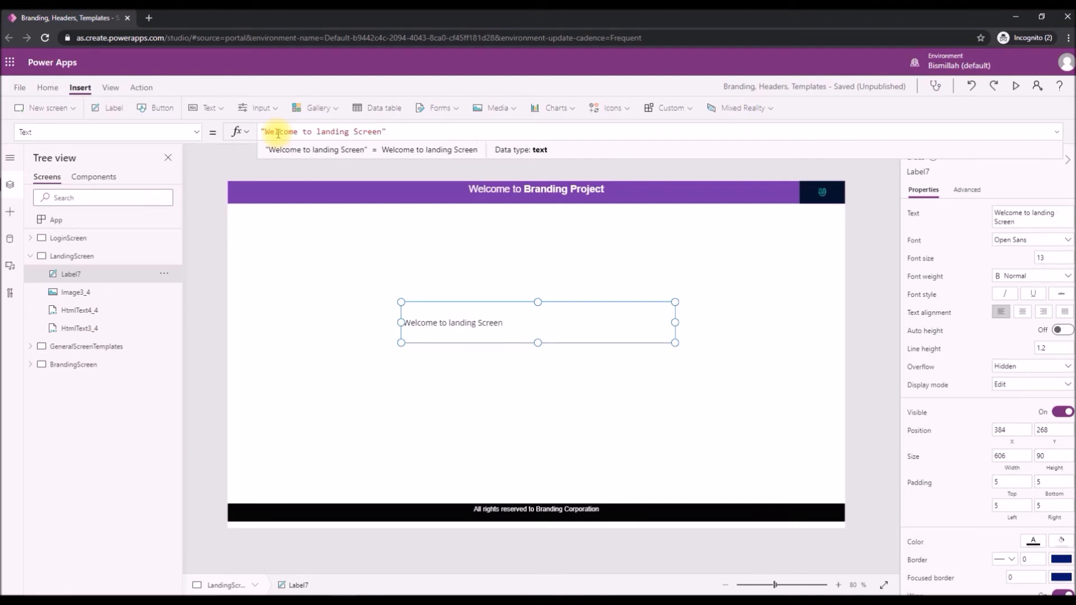
pyautogui.click(347, 328)
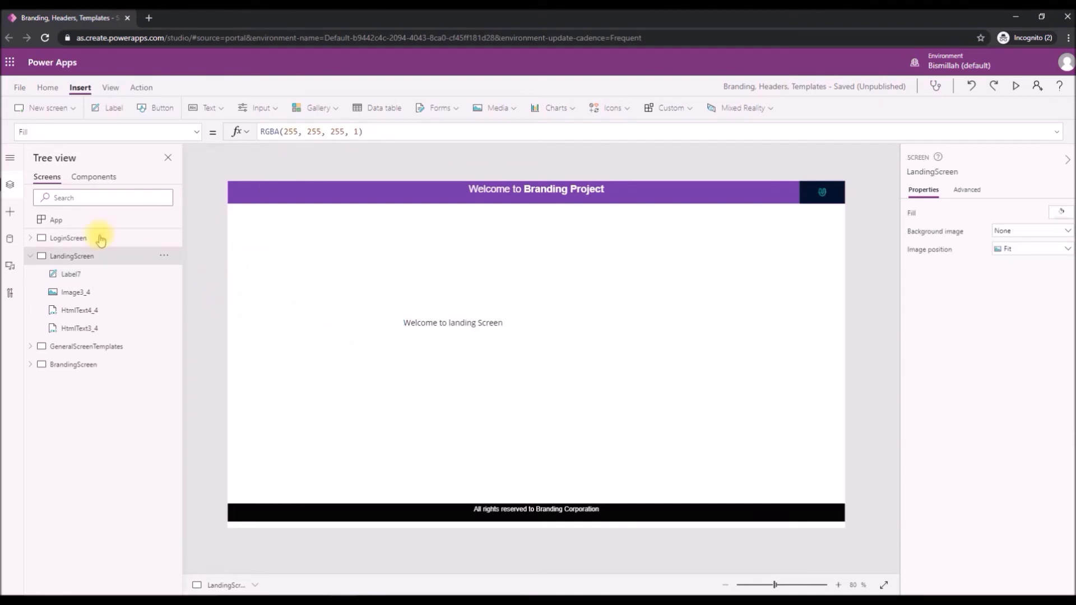
# Preview LoginScreen and try its button to check the styling, then leave the preview.
pyautogui.click(70, 238)
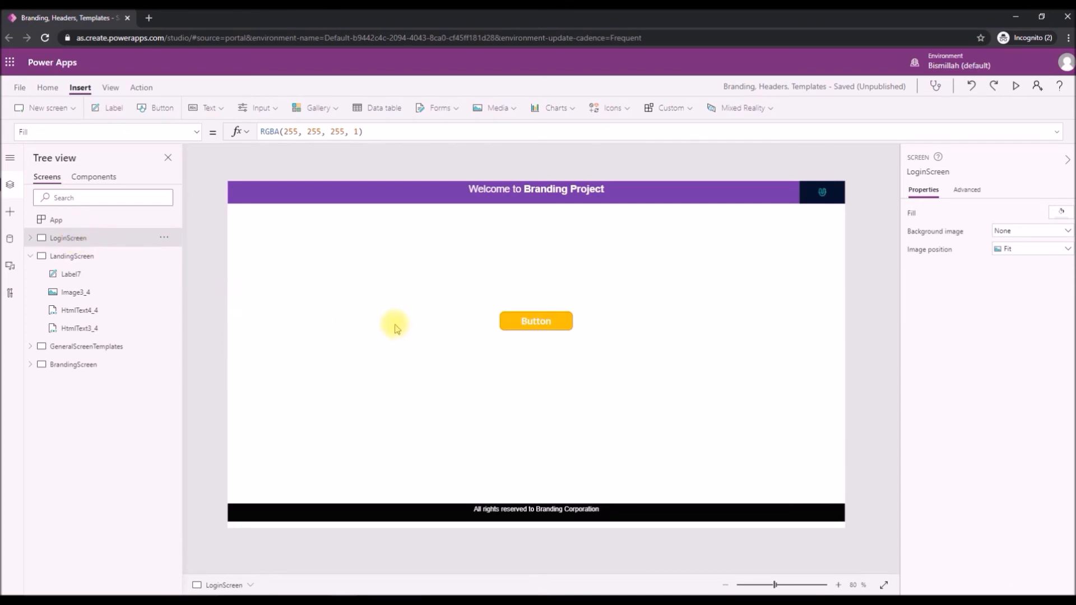
pyautogui.press('F5')
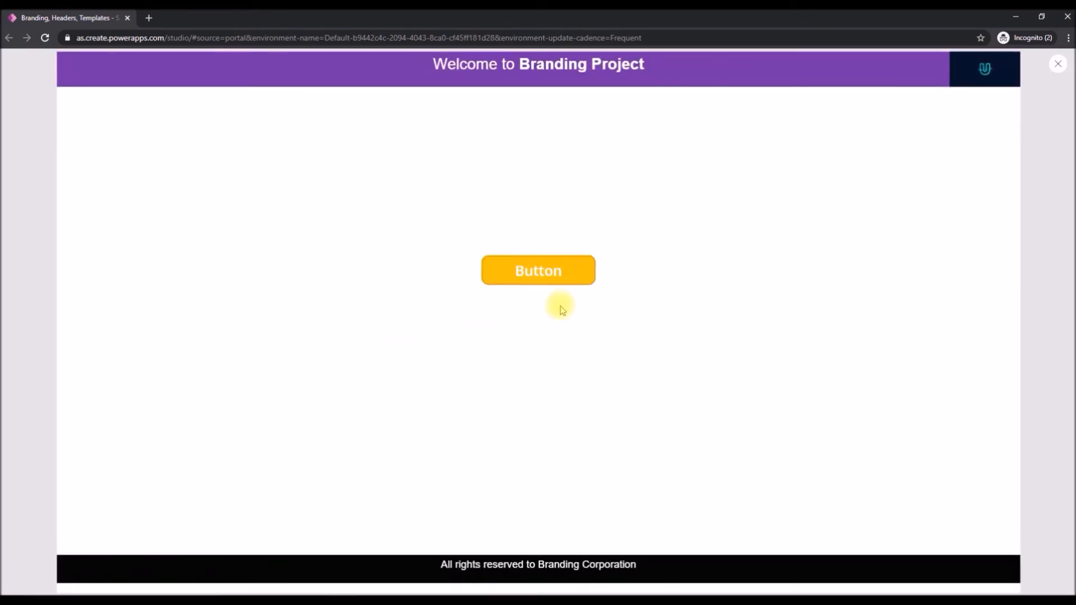
pyautogui.click(565, 272)
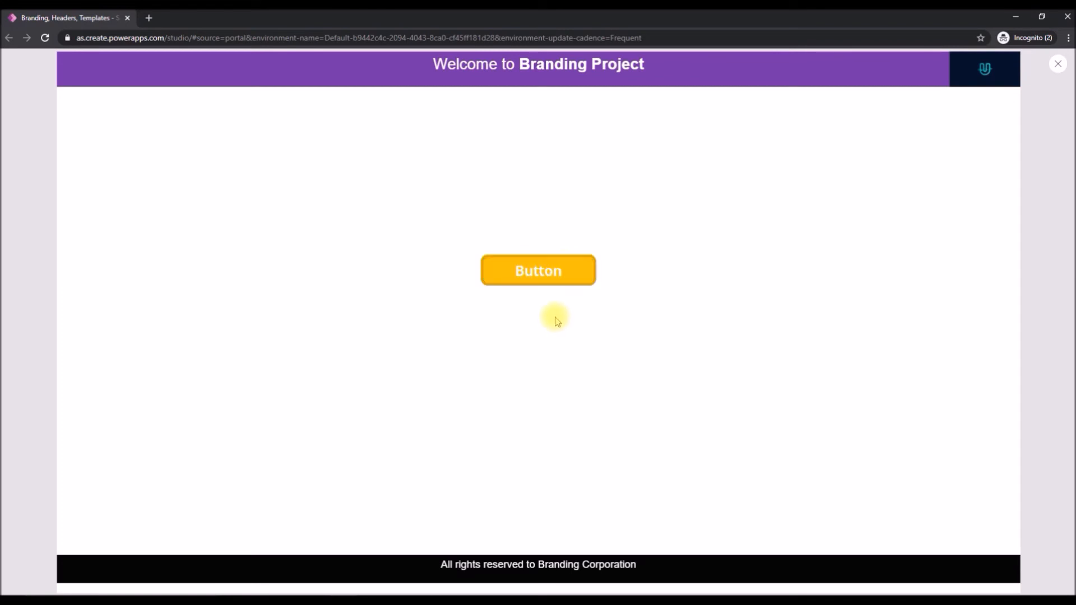
pyautogui.press('Escape')
# Set the LoginScreen button's OnSelect formula to Navigate(LandingScreen, ScreenTransition.Cover).
pyautogui.click(533, 320)
pyautogui.click(141, 88)
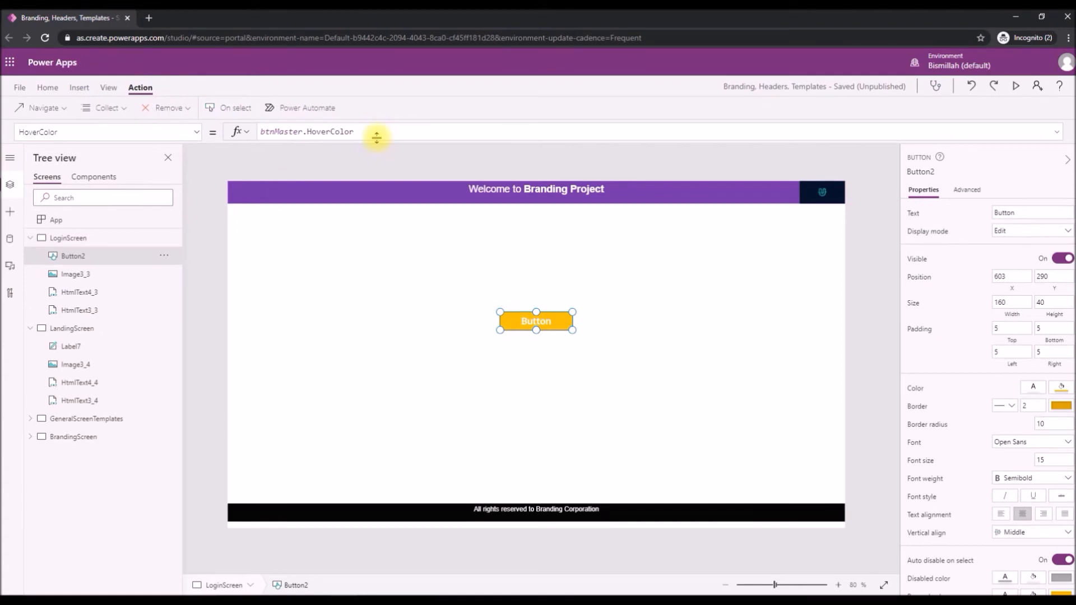
pyautogui.click(233, 109)
pyautogui.click(349, 134)
pyautogui.hotkey('ctrl', 'a')
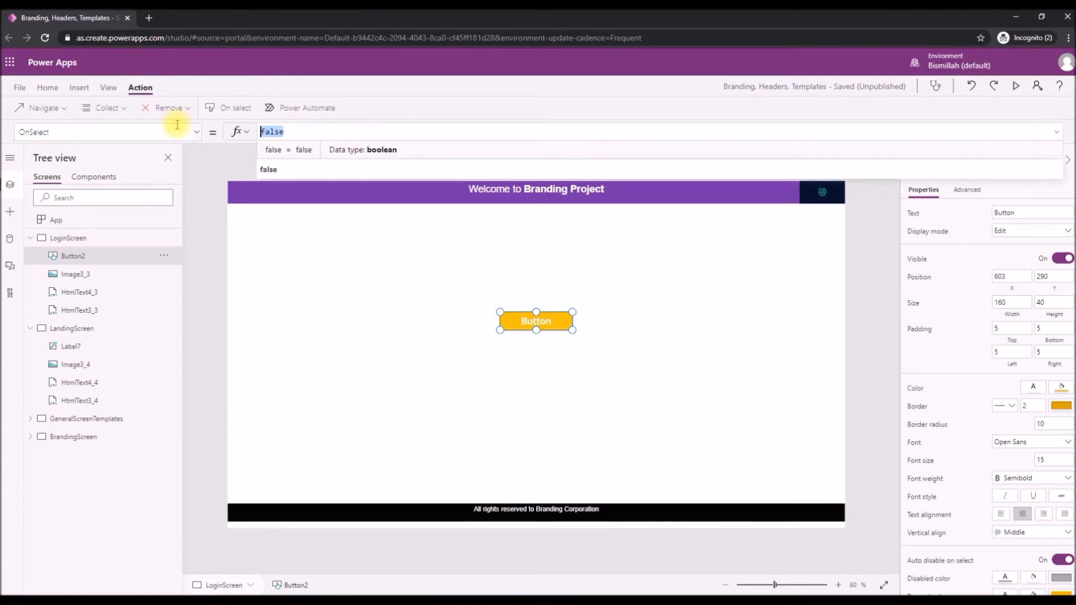
pyautogui.write('Navigate(')
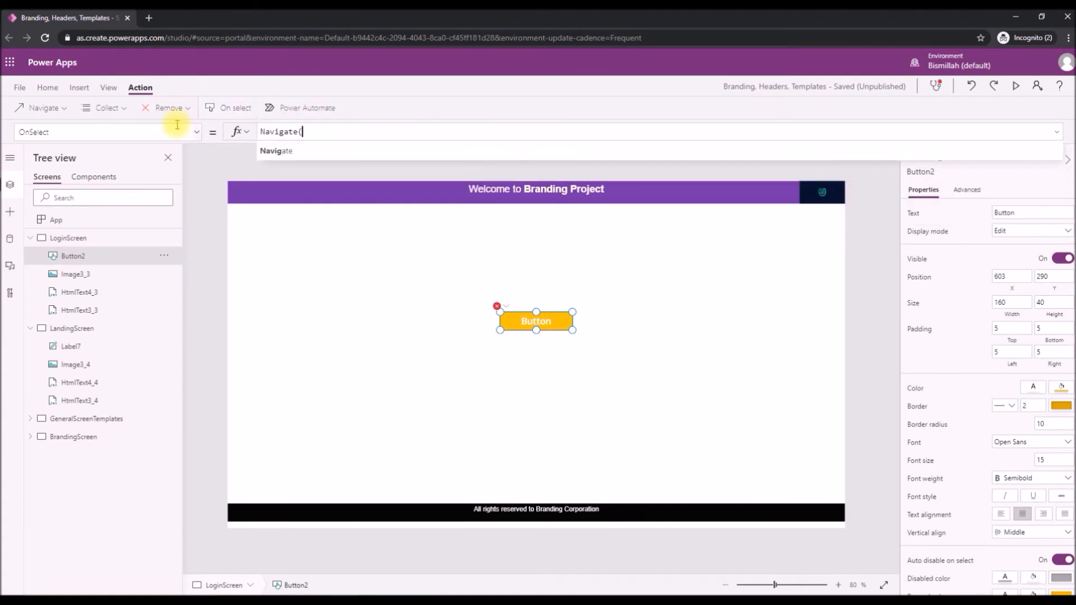
pyautogui.write('LandingScreen,')
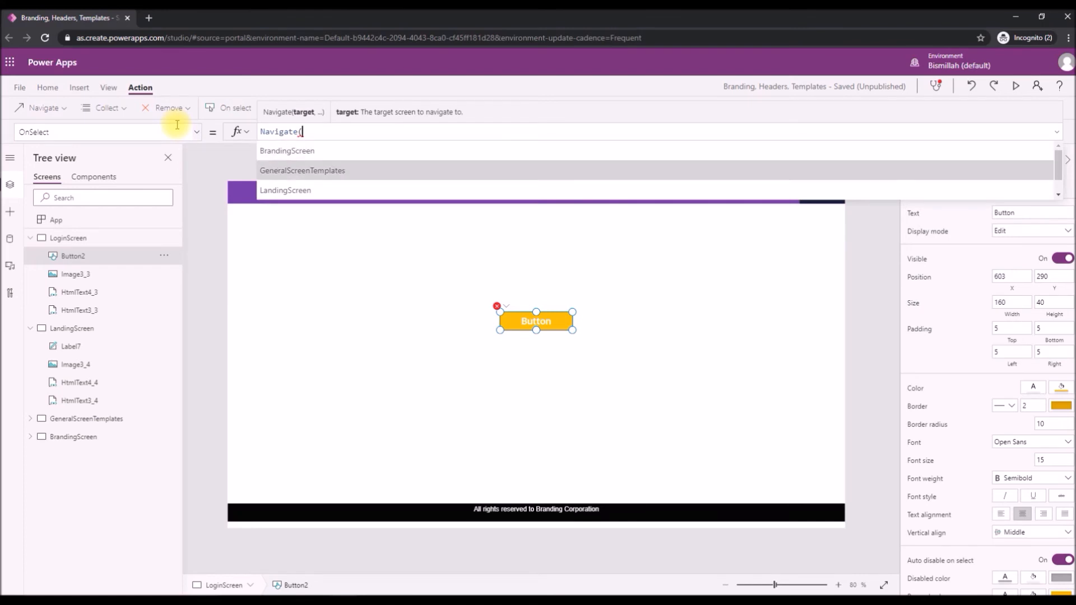
pyautogui.press('Tab')
pyautogui.write(',')
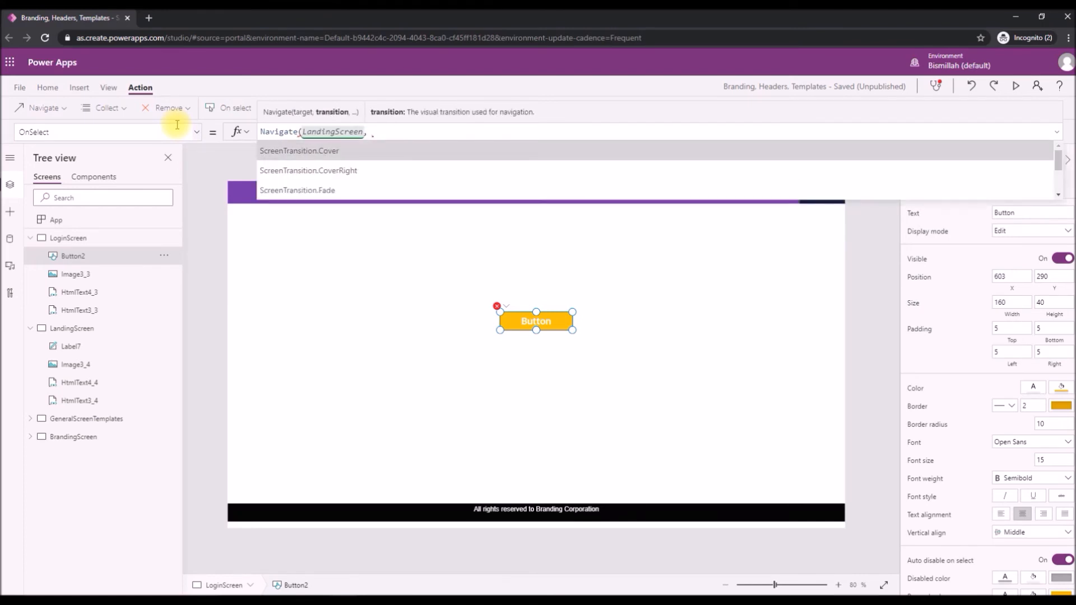
pyautogui.press('Tab')
pyautogui.write(')')
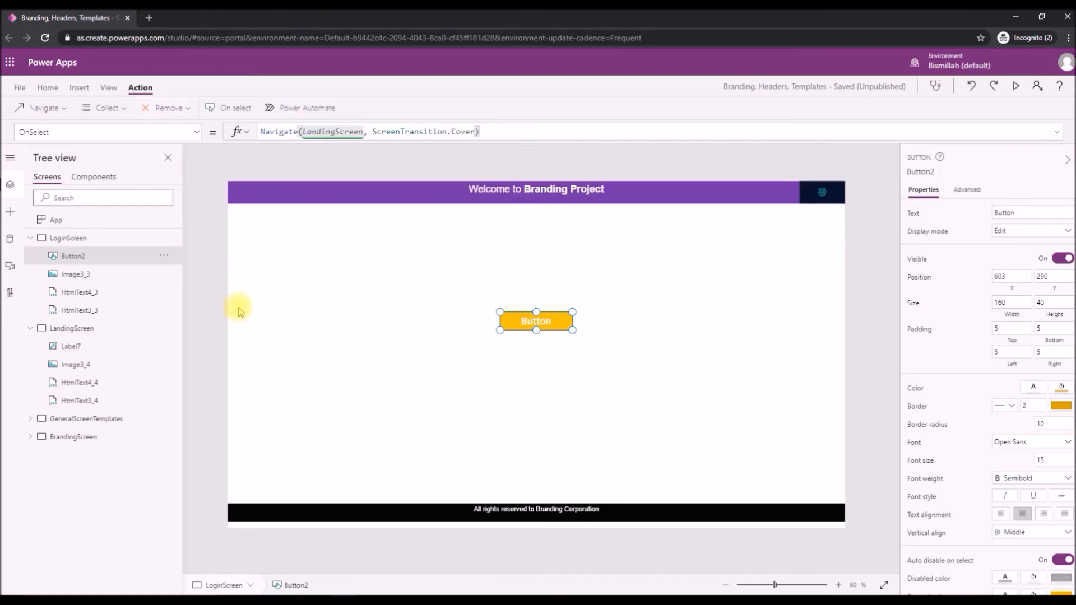
pyautogui.click(368, 364)
# Preview the app, test the button's navigation from LoginScreen to LandingScreen, and leave the preview.
pyautogui.press('F5')
pyautogui.click(498, 271)
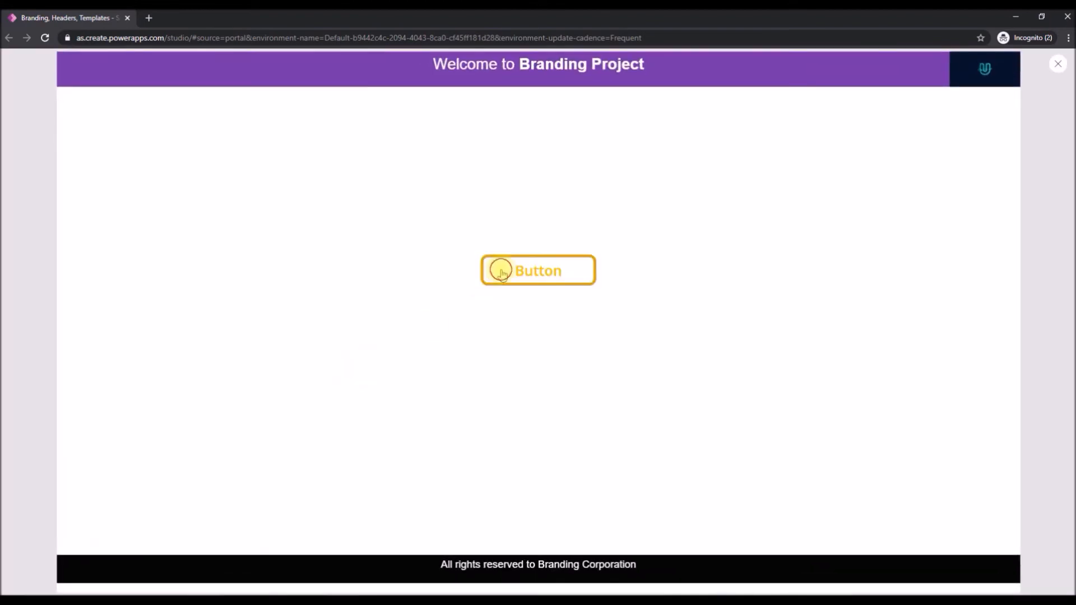
pyautogui.moveTo(398, 274); pyautogui.dragTo(454, 286)
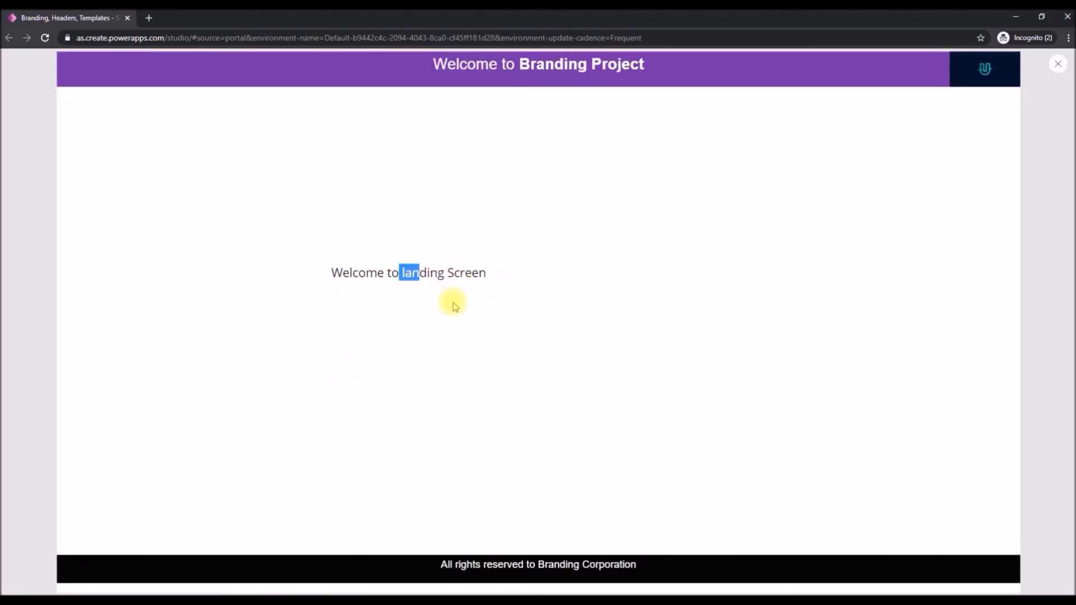
pyautogui.press('Escape')
# Compare LoginScreen with LandingScreen and collapse LandingScreen's list of controls.
pyautogui.click(71, 239)
pyautogui.click(70, 329)
pyautogui.click(30, 328)
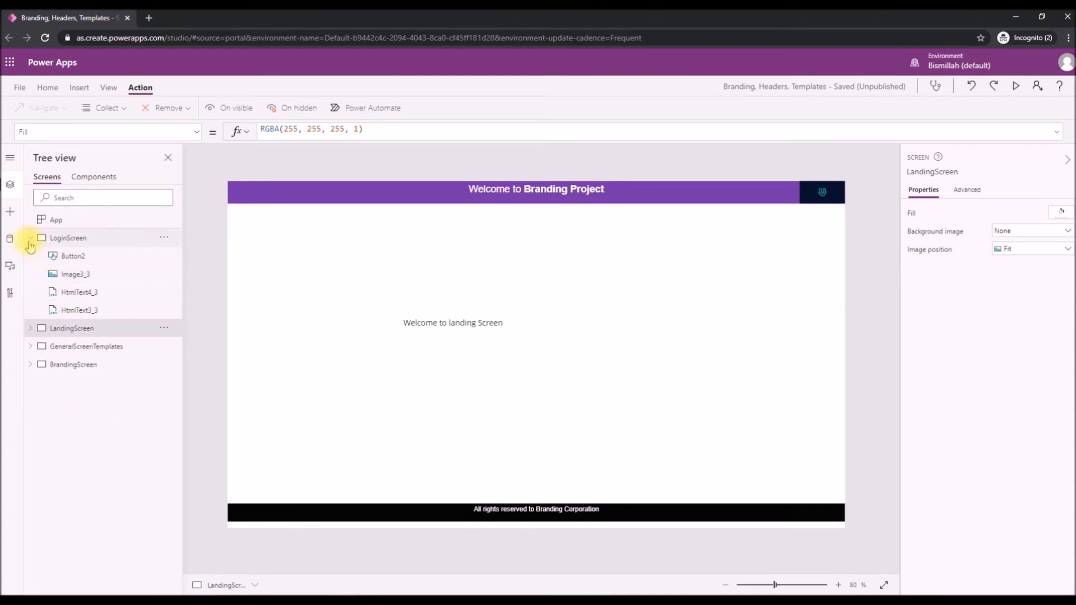
# Collapse LoginScreen's controls and review GeneralScreenTemplates, BrandingScreen and LoginScreen one after another.
pyautogui.click(29, 239)
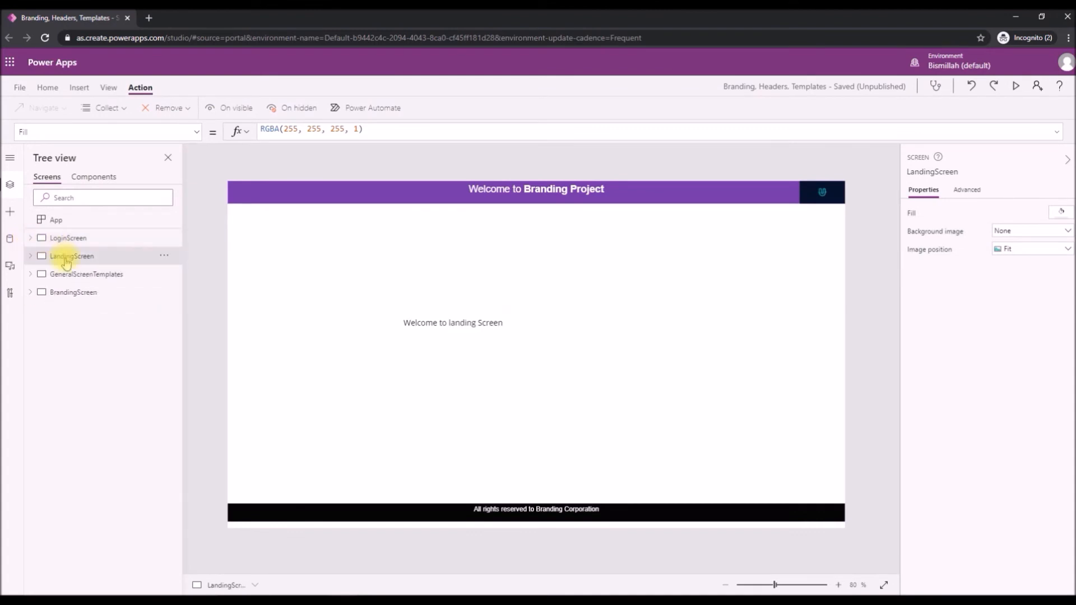
pyautogui.click(72, 282)
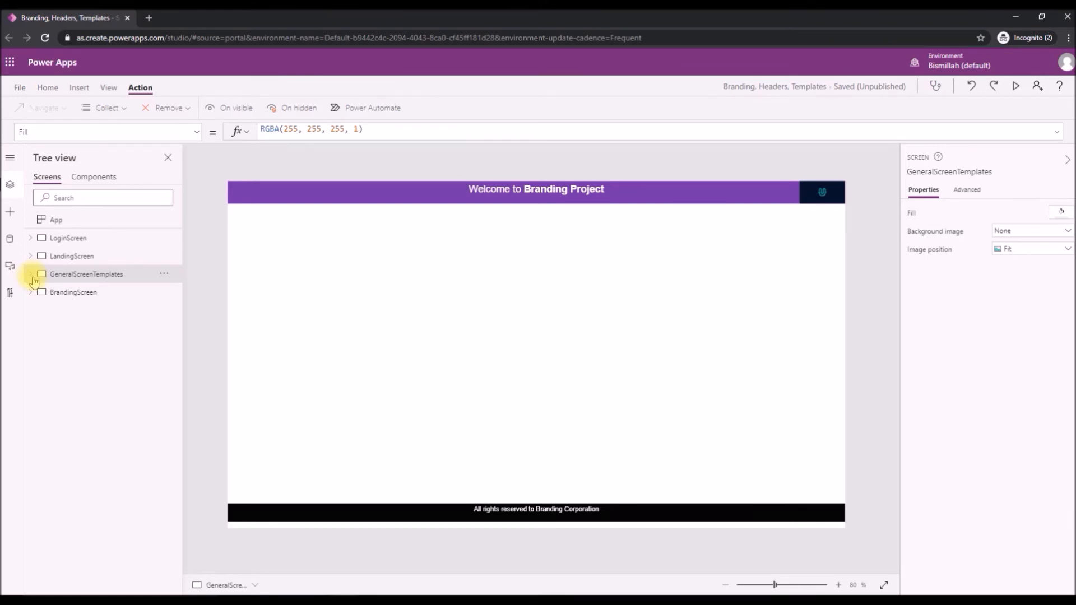
pyautogui.click(43, 292)
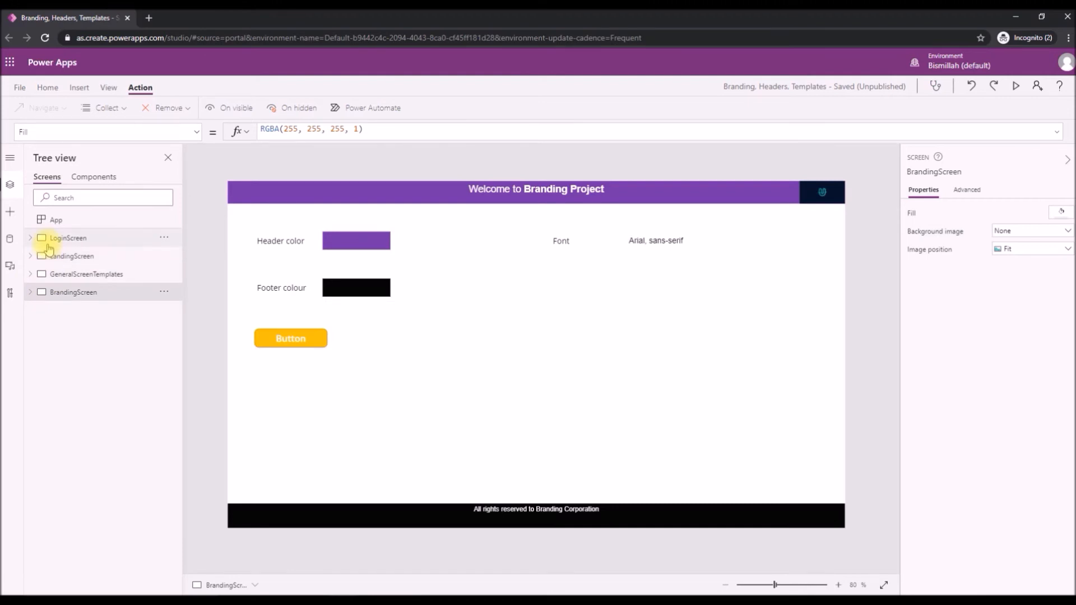
pyautogui.click(49, 239)
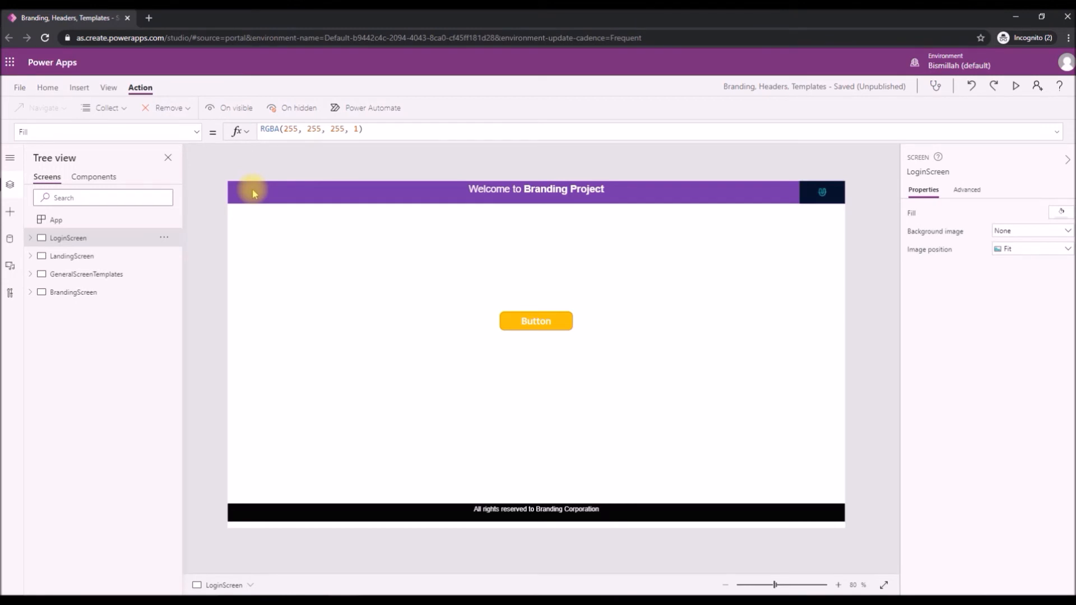
# Move imgCompanyLogo on BrandingScreen to the left end of the header, at X 0 and Y 0.
pyautogui.click(62, 292)
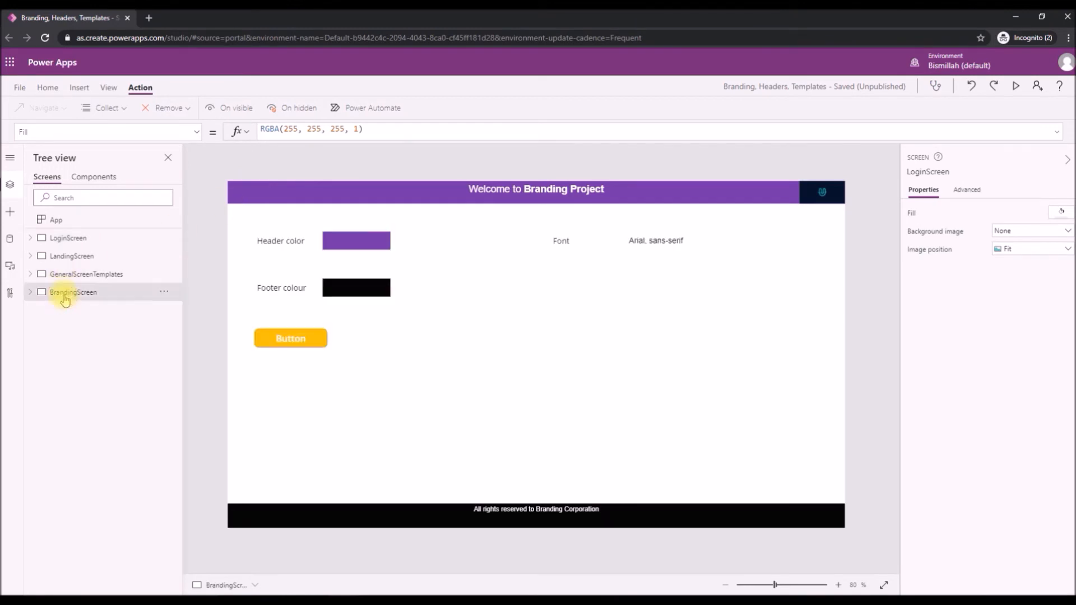
pyautogui.click(30, 292)
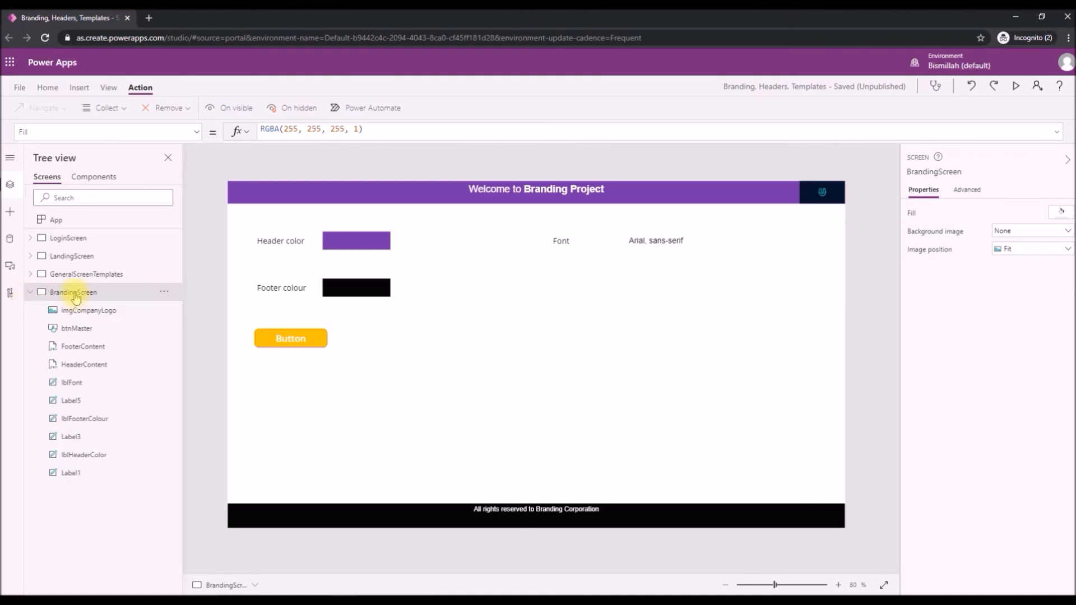
pyautogui.click(804, 194)
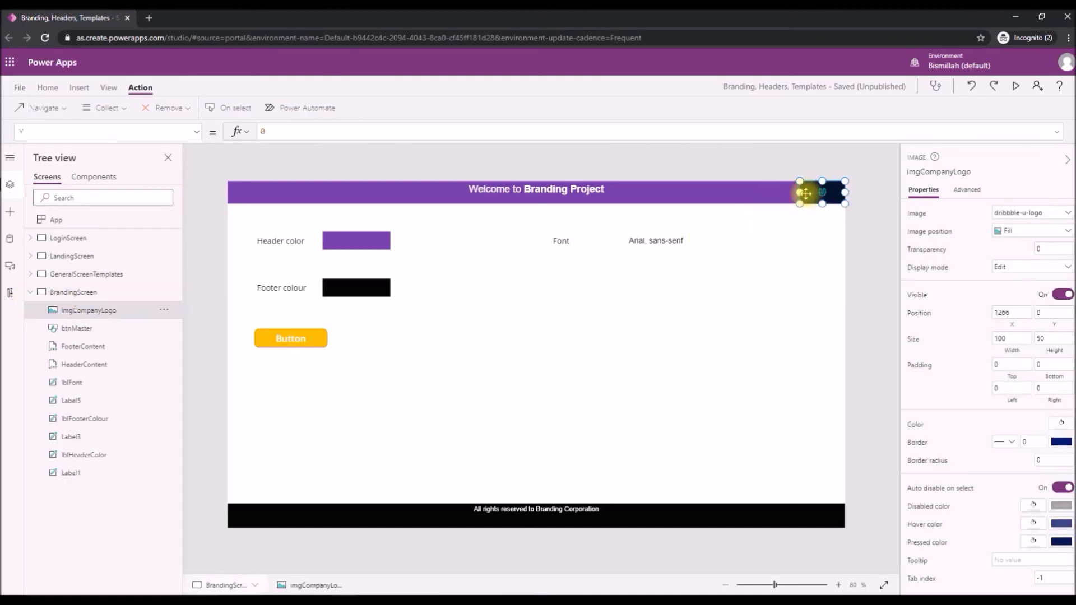
pyautogui.moveTo(823, 192); pyautogui.dragTo(237, 179)
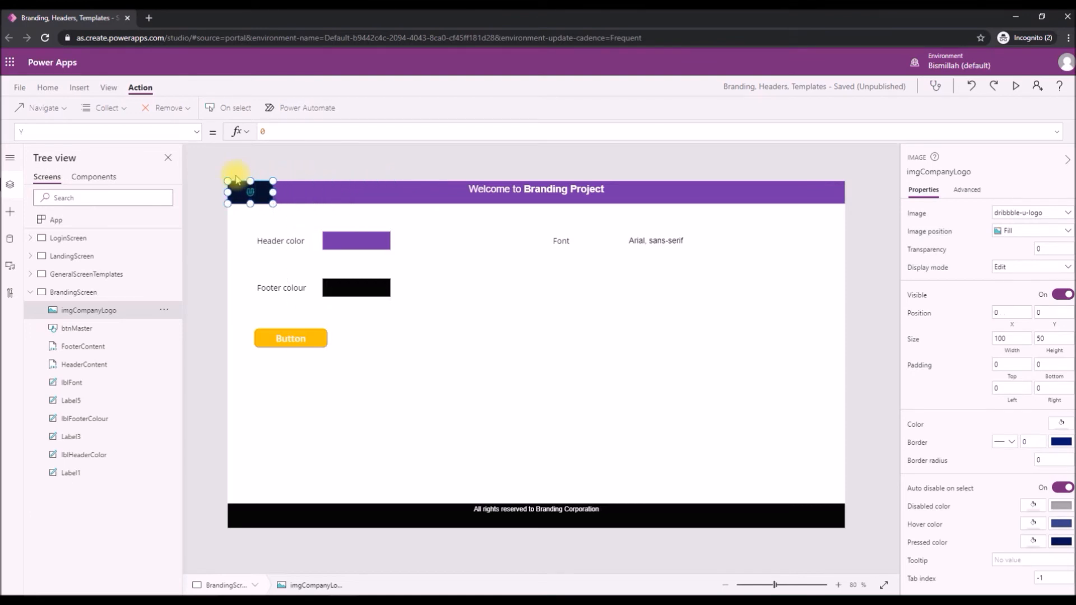
pyautogui.click(30, 294)
# Preview LoginScreen, use its button to reach LandingScreen and check the logo position on both, and leave the preview.
pyautogui.click(67, 239)
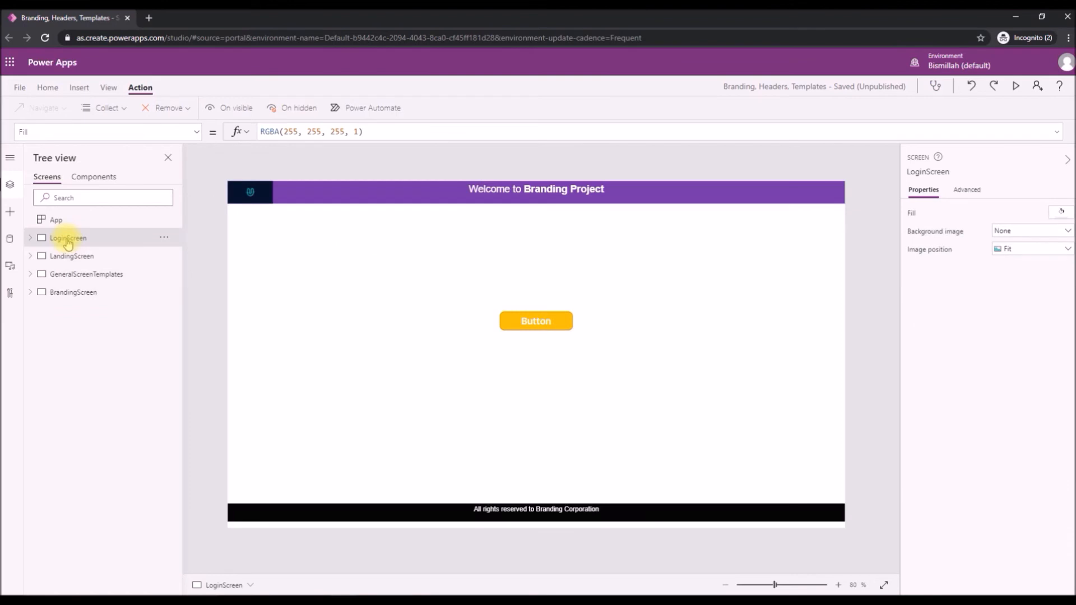
pyautogui.press('F5')
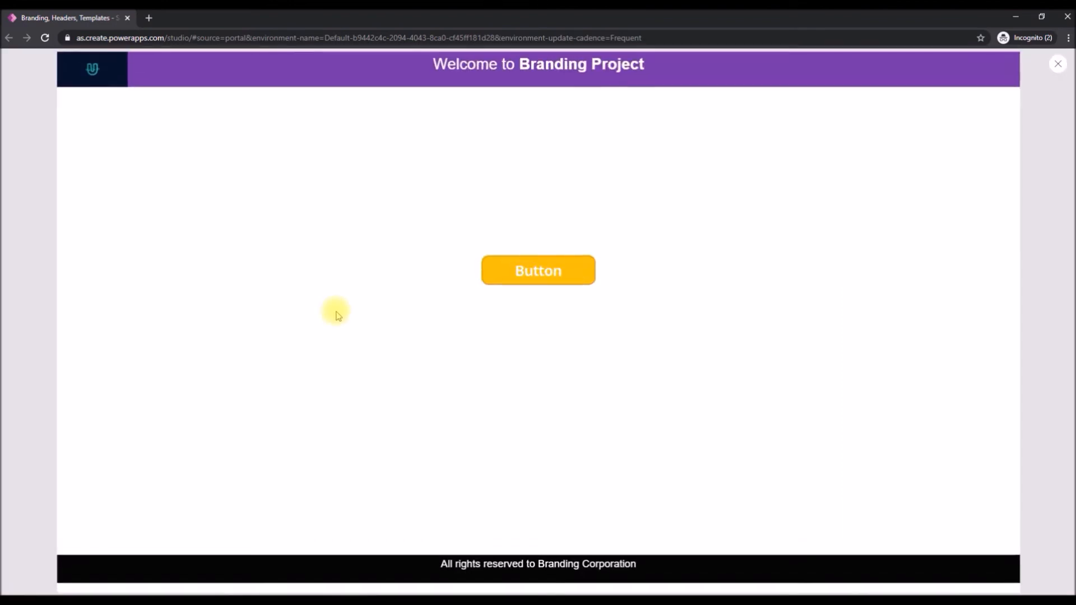
pyautogui.click(570, 279)
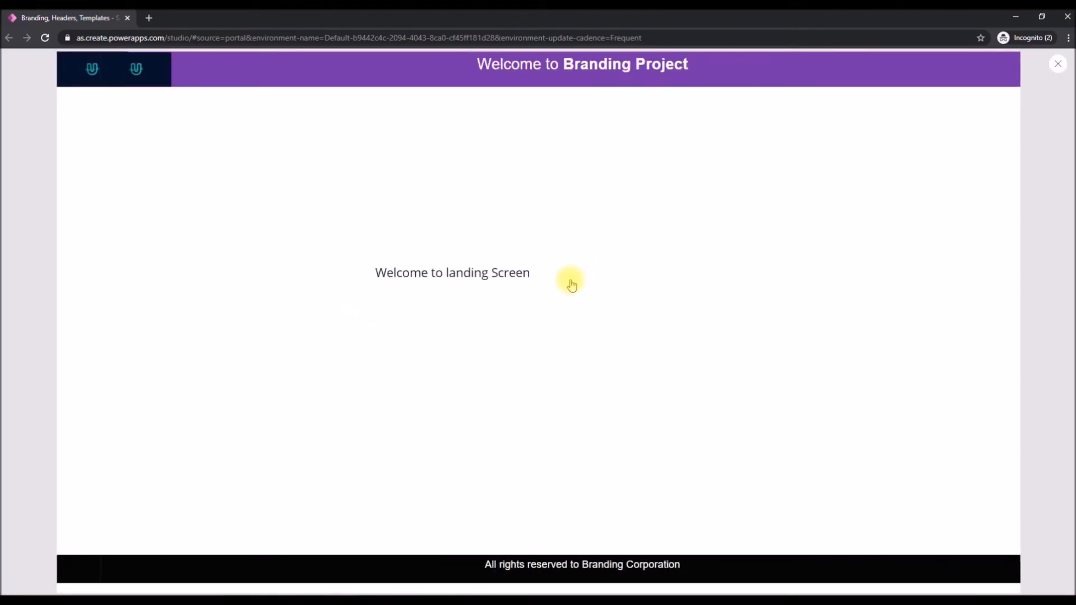
pyautogui.press('Escape')
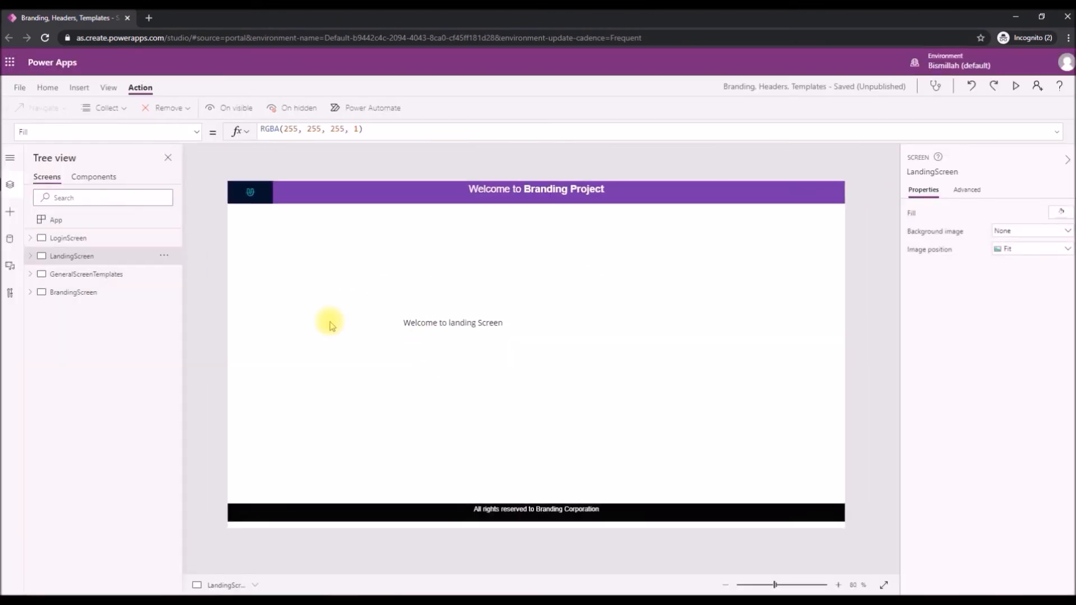
# Inspect the formulas of the logo image and header text on GeneralScreenTemplates.
pyautogui.click(62, 277)
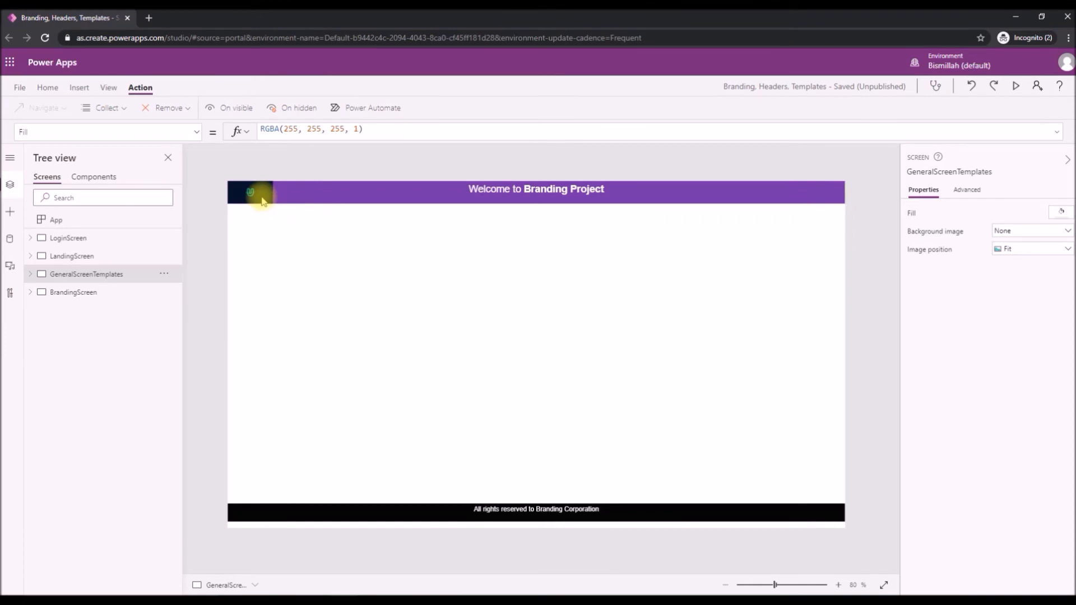
pyautogui.click(262, 199)
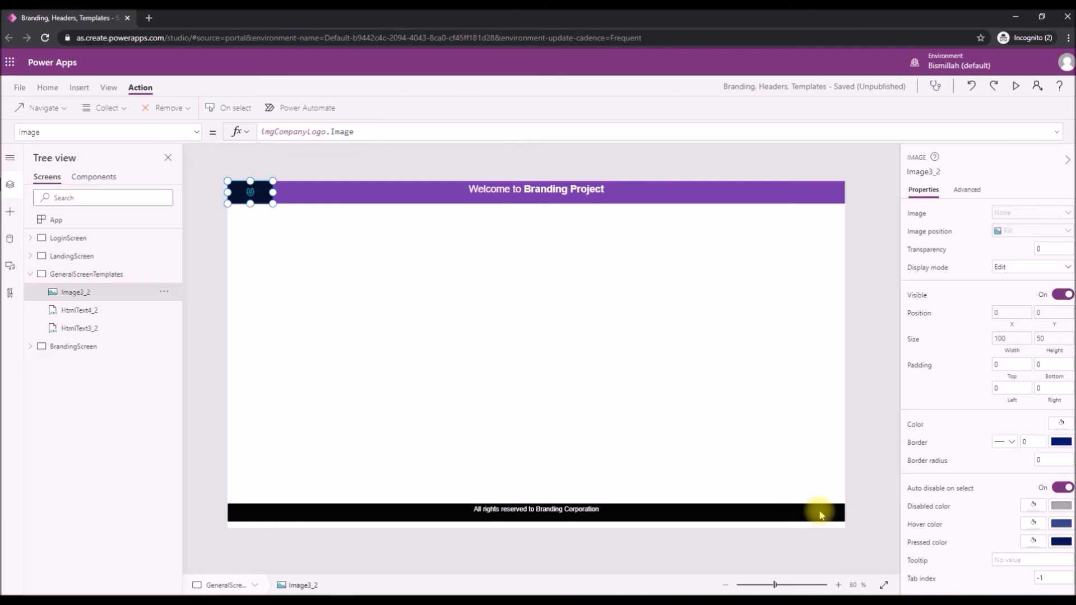
pyautogui.click(712, 425)
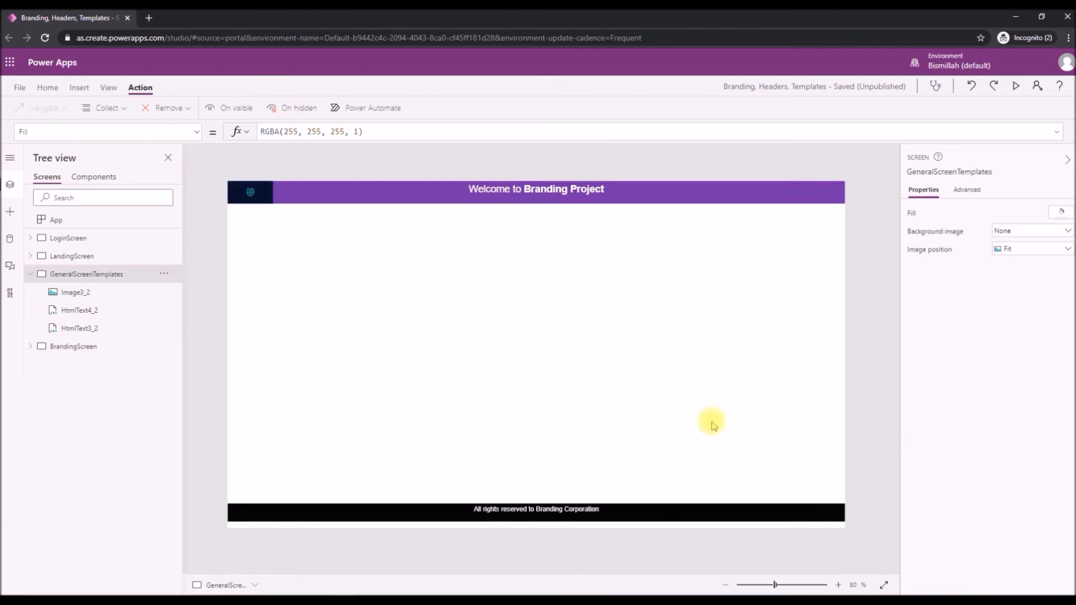
pyautogui.click(413, 196)
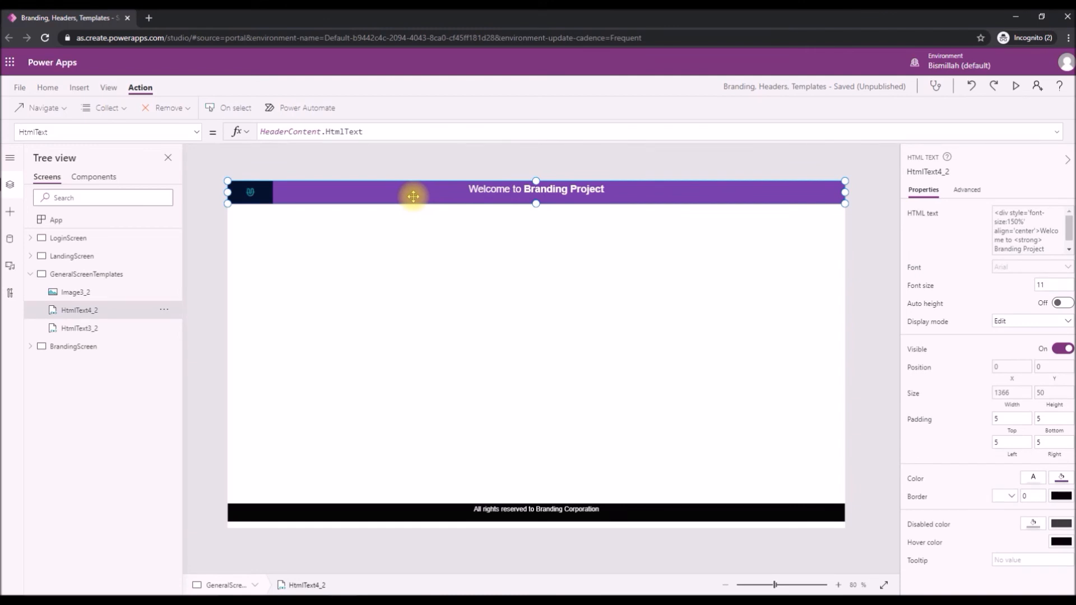
pyautogui.click(401, 274)
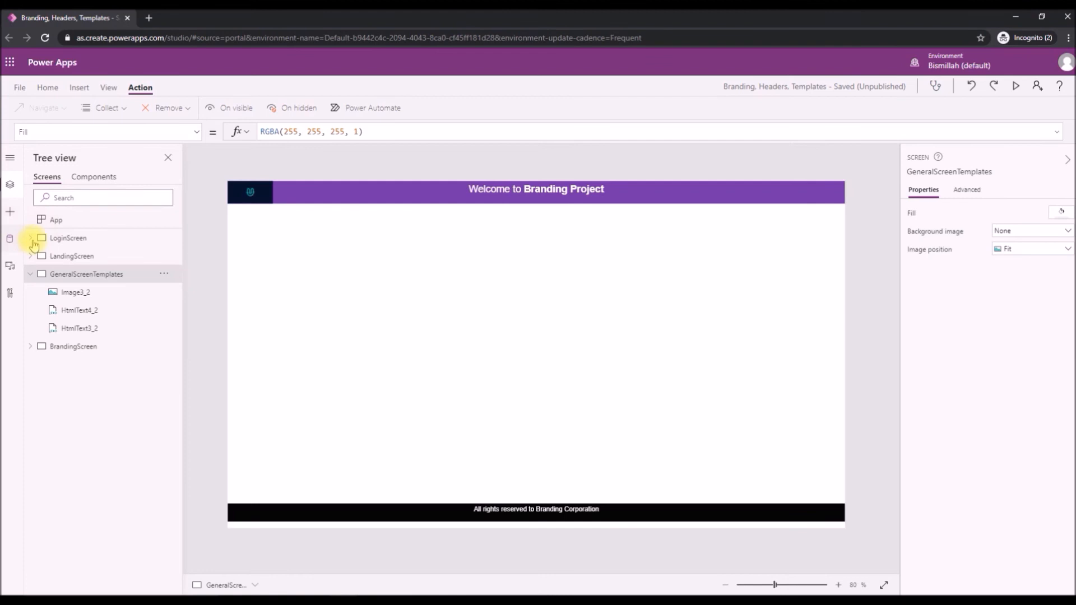
# Inspect the header and footer texts on LoginScreen.
pyautogui.click(67, 239)
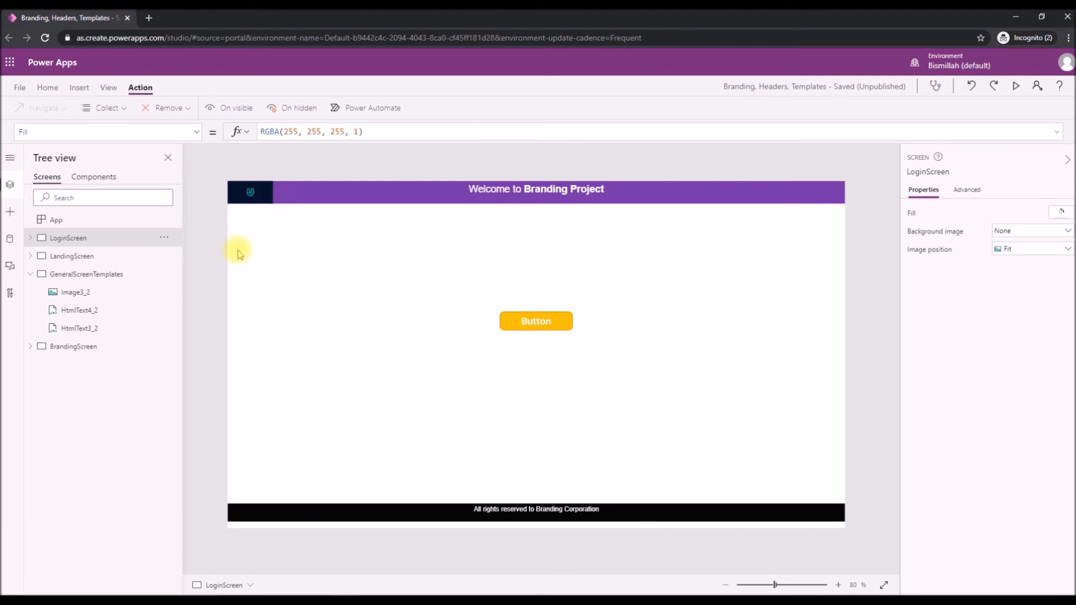
pyautogui.click(507, 190)
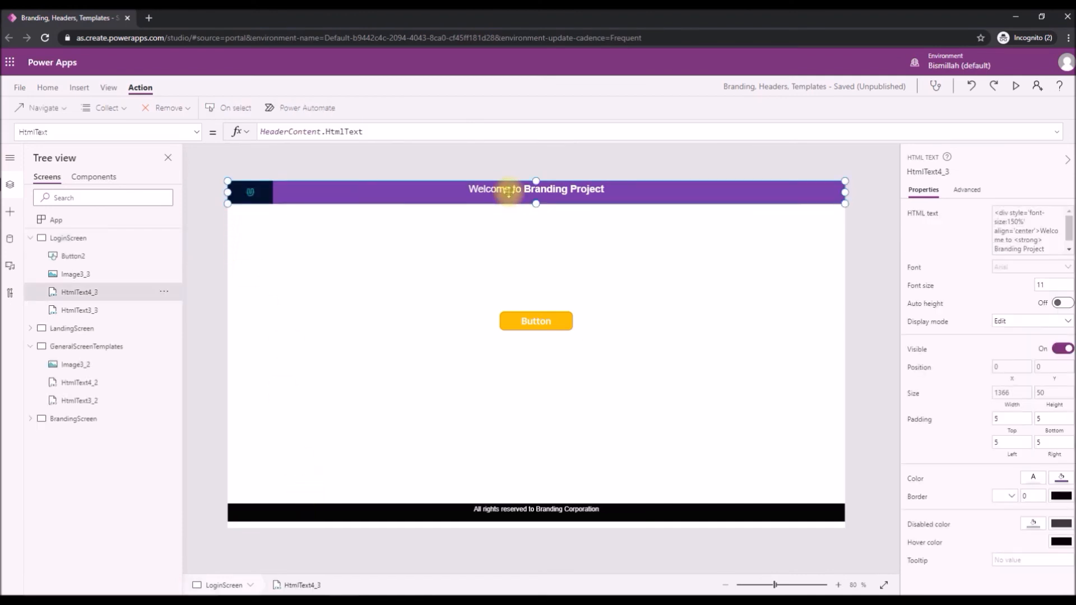
pyautogui.click(512, 509)
pyautogui.click(457, 438)
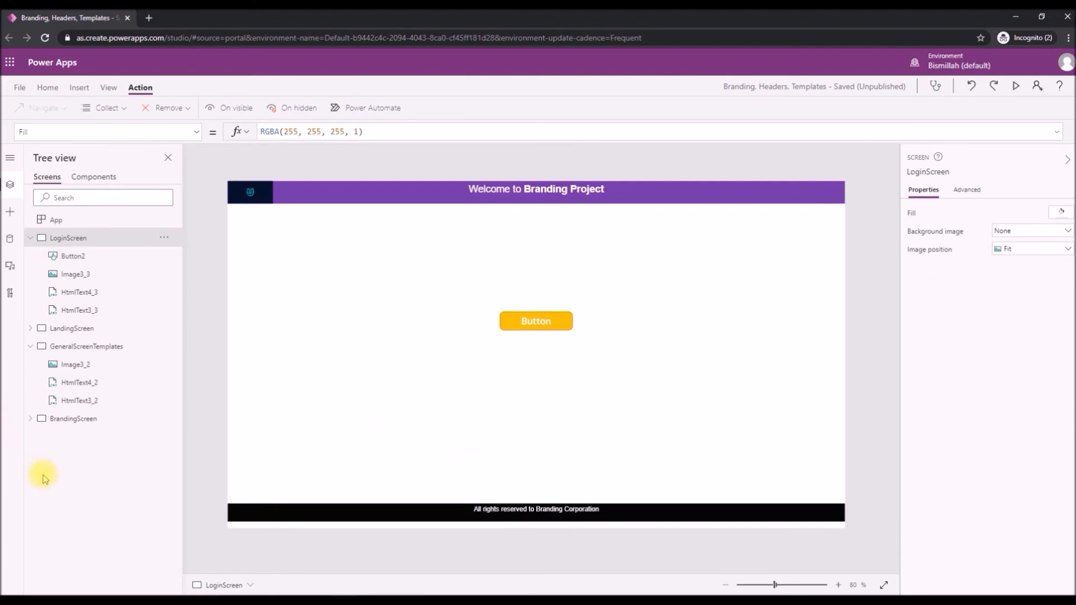
# Set the fill of lblHeaderColor on BrandingScreen to the darkest red theme color.
pyautogui.click(56, 419)
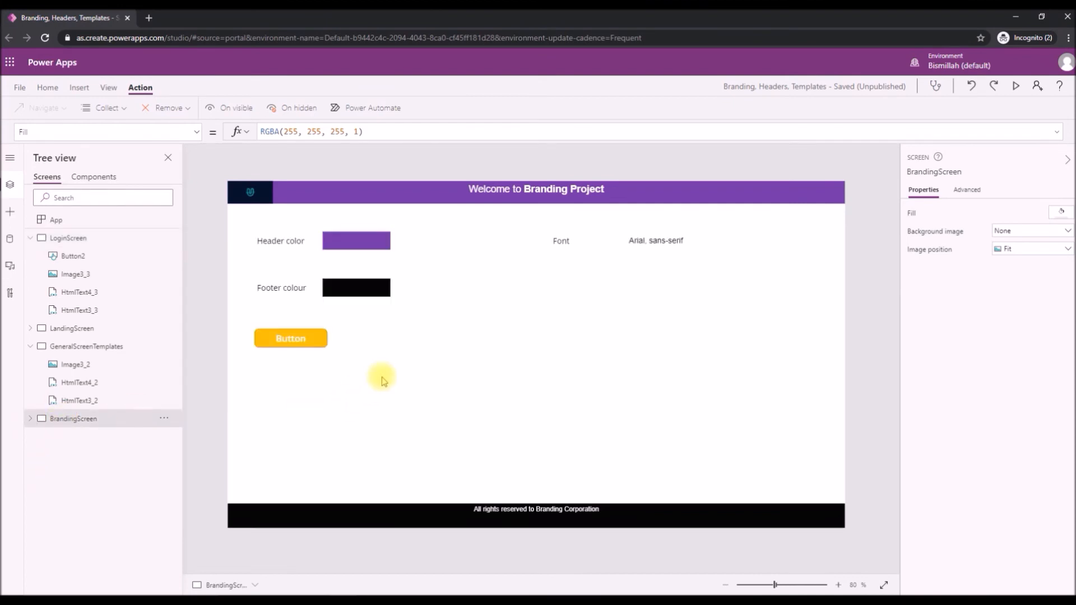
pyautogui.click(345, 240)
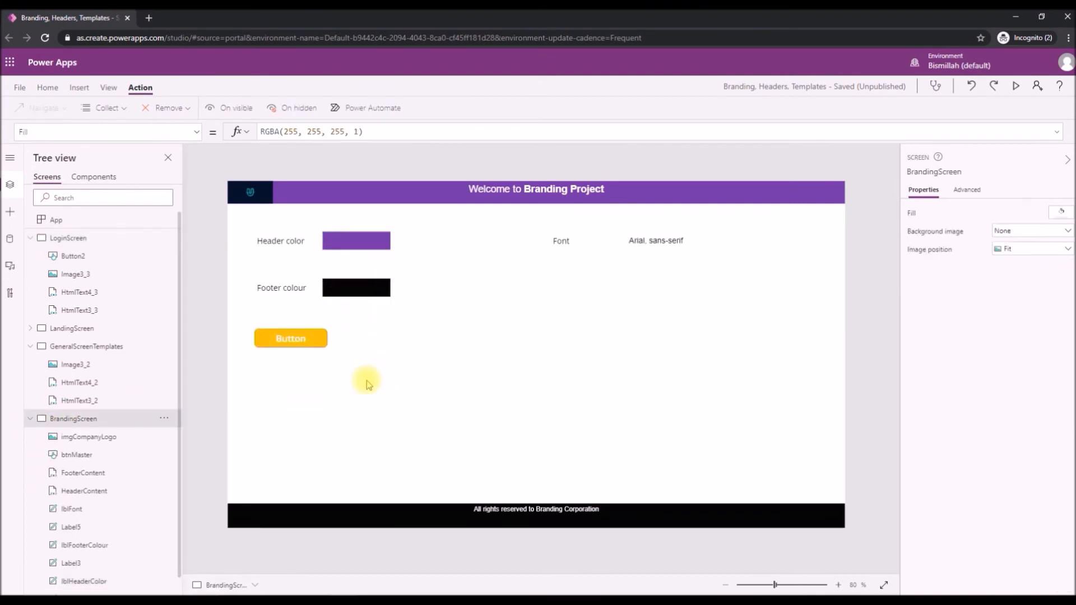
pyautogui.click(358, 242)
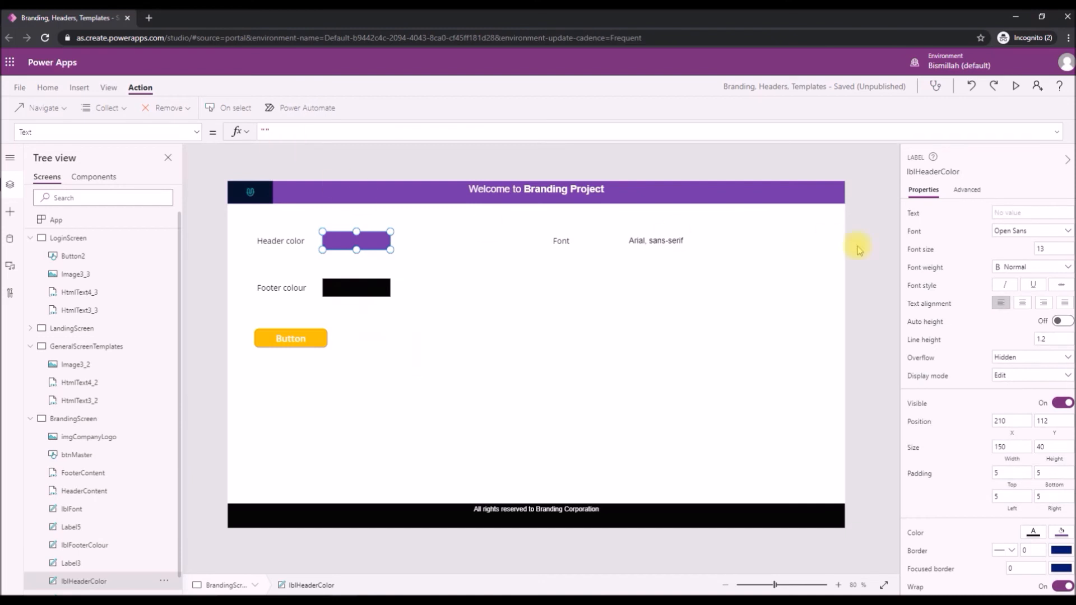
pyautogui.click(1061, 534)
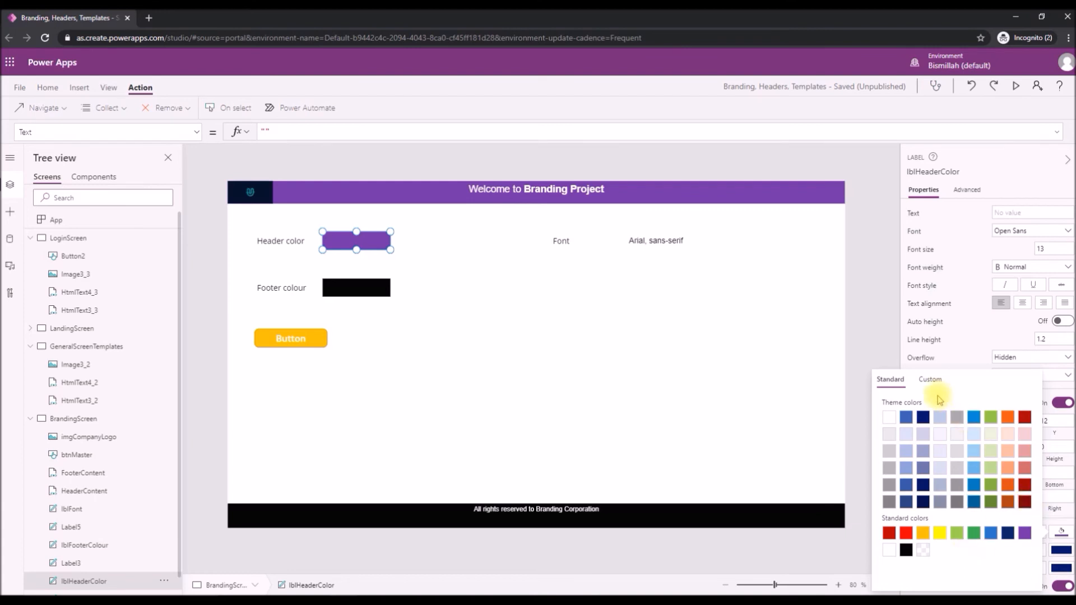
pyautogui.click(931, 379)
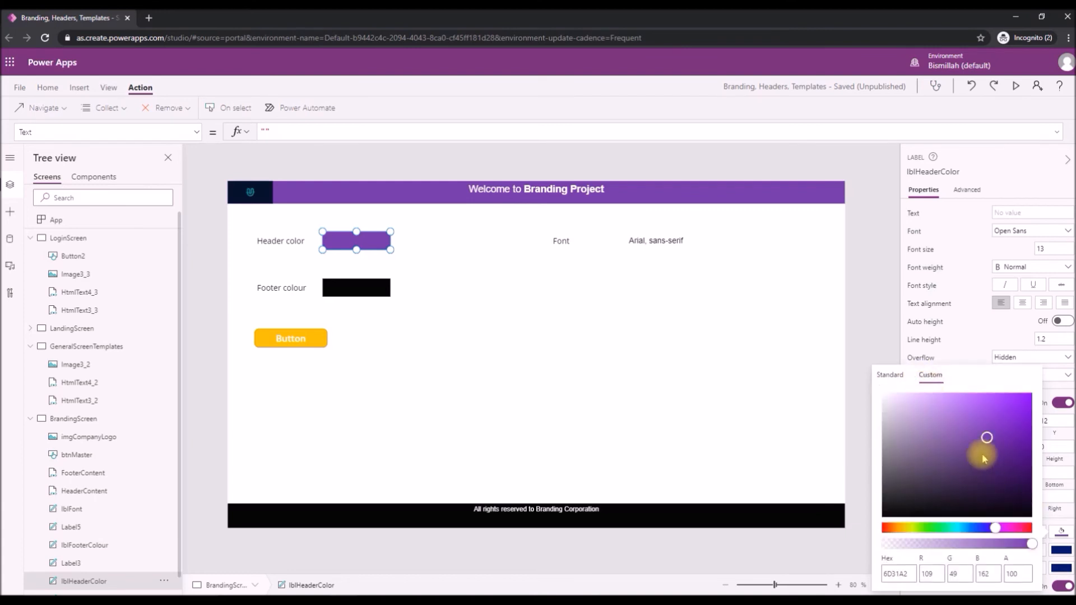
pyautogui.click(891, 375)
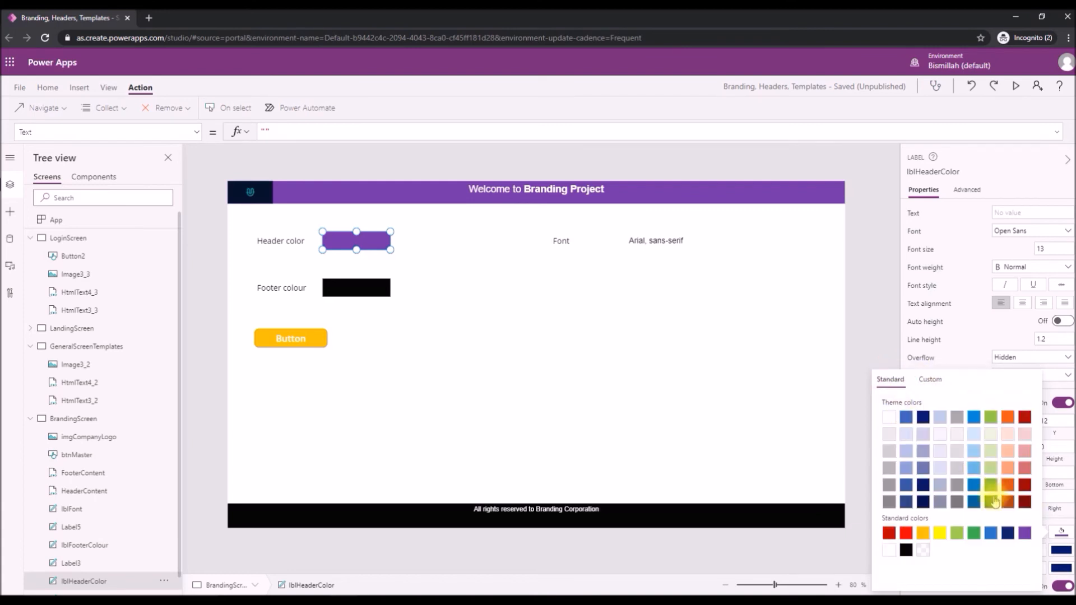
pyautogui.click(1028, 504)
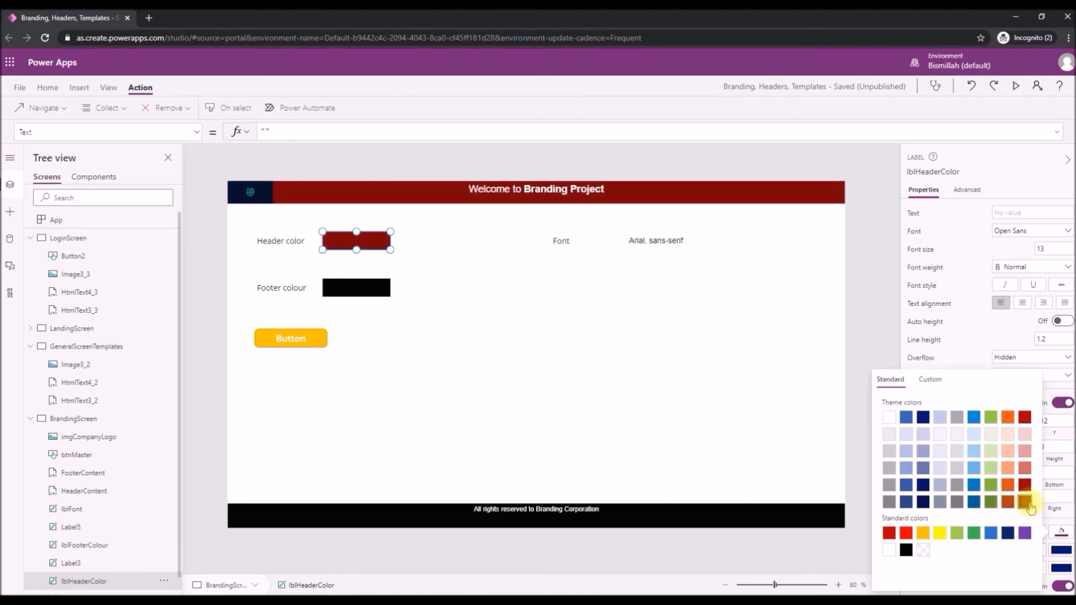
pyautogui.click(605, 378)
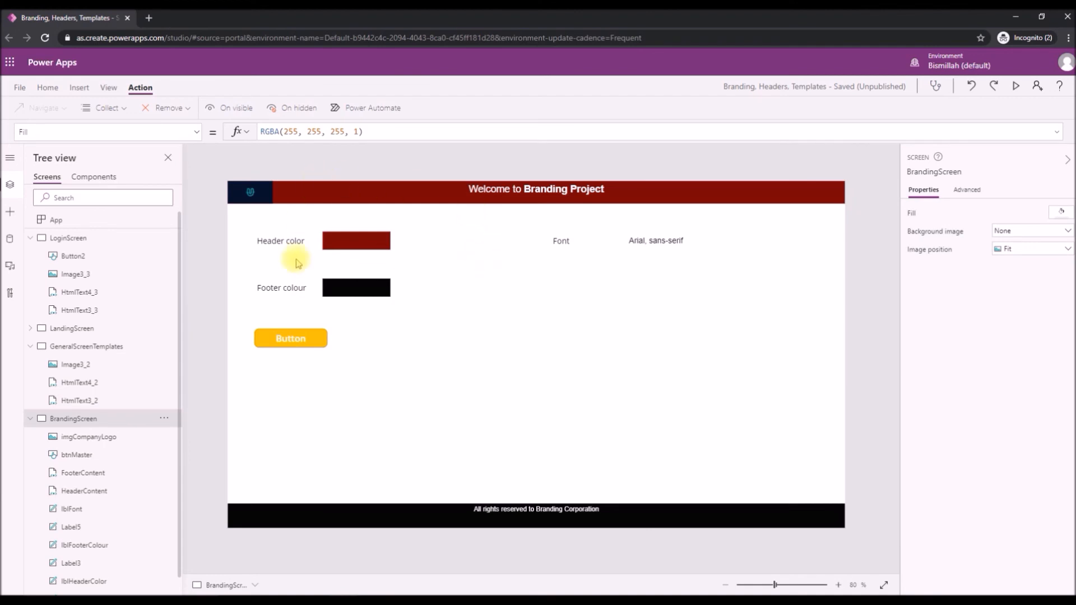
# Check the header color on BrandingScreen, LoginScreen, LandingScreen and GeneralScreenTemplates.
pyautogui.click(348, 250)
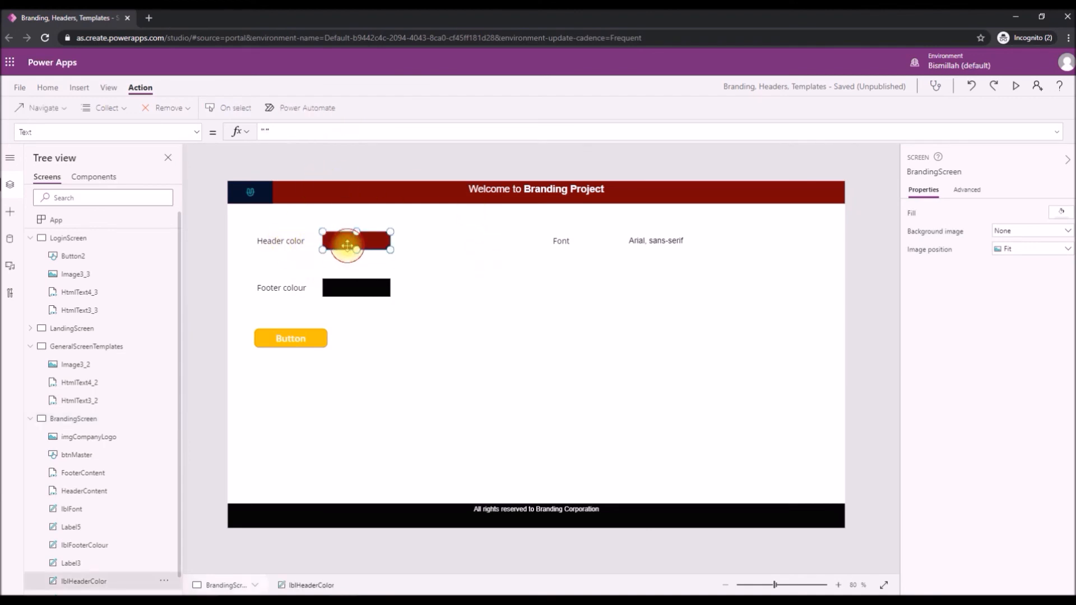
pyautogui.click(363, 195)
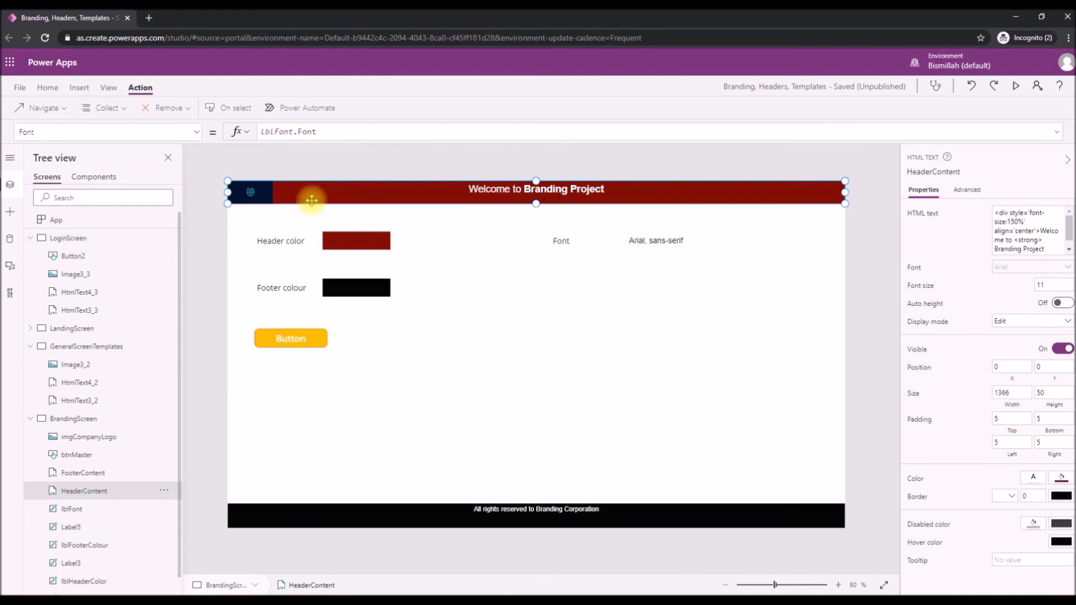
pyautogui.click(78, 238)
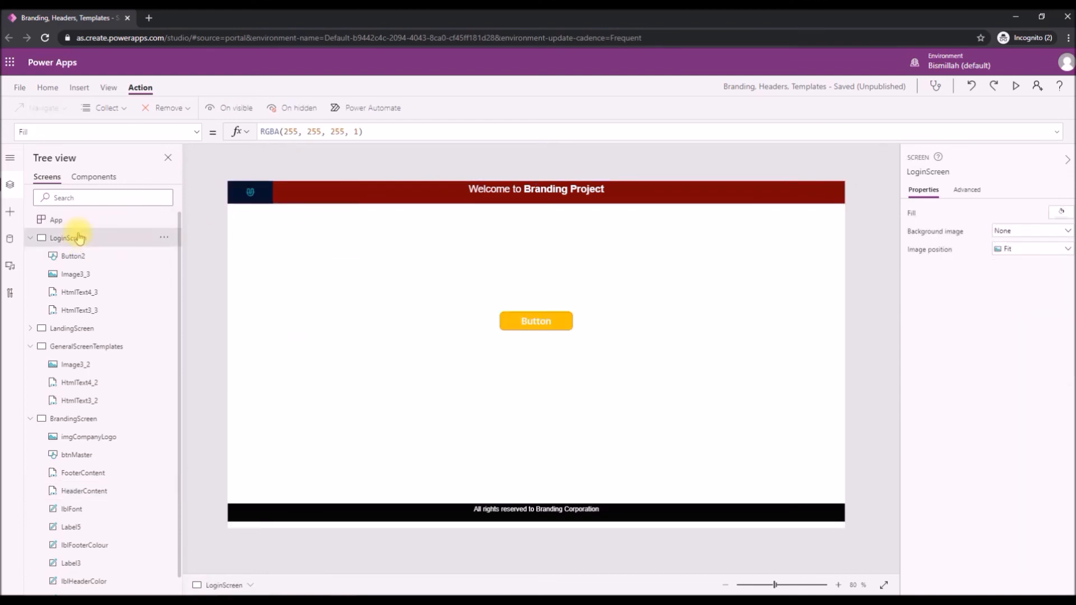
pyautogui.click(72, 330)
pyautogui.click(78, 347)
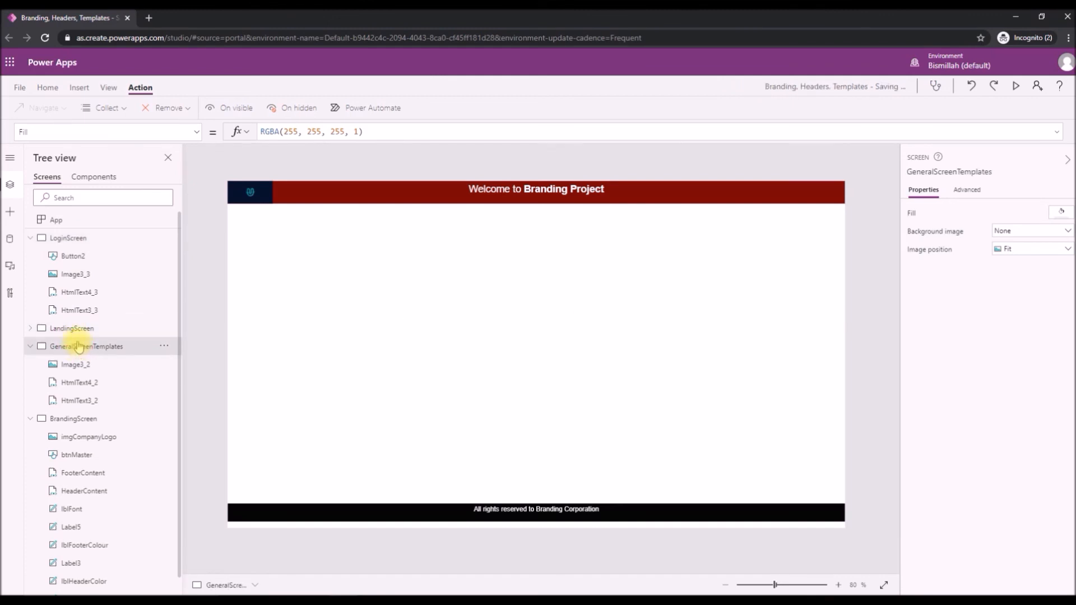
# Inspect the footer text's formula on GeneralScreenTemplates and return to BrandingScreen.
pyautogui.scroll(-1, 164, 402)
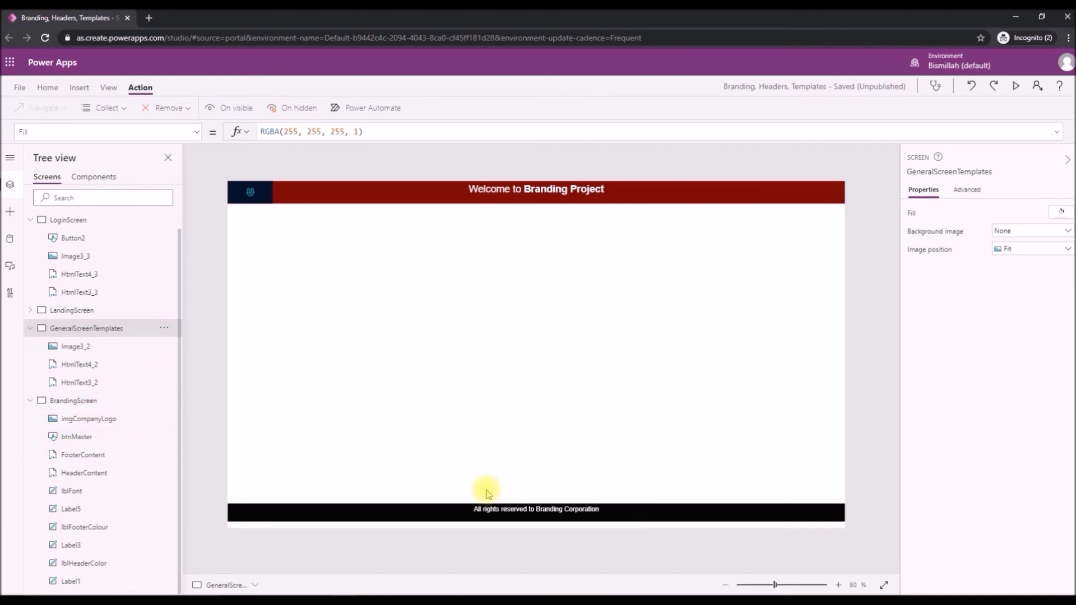
pyautogui.click(494, 516)
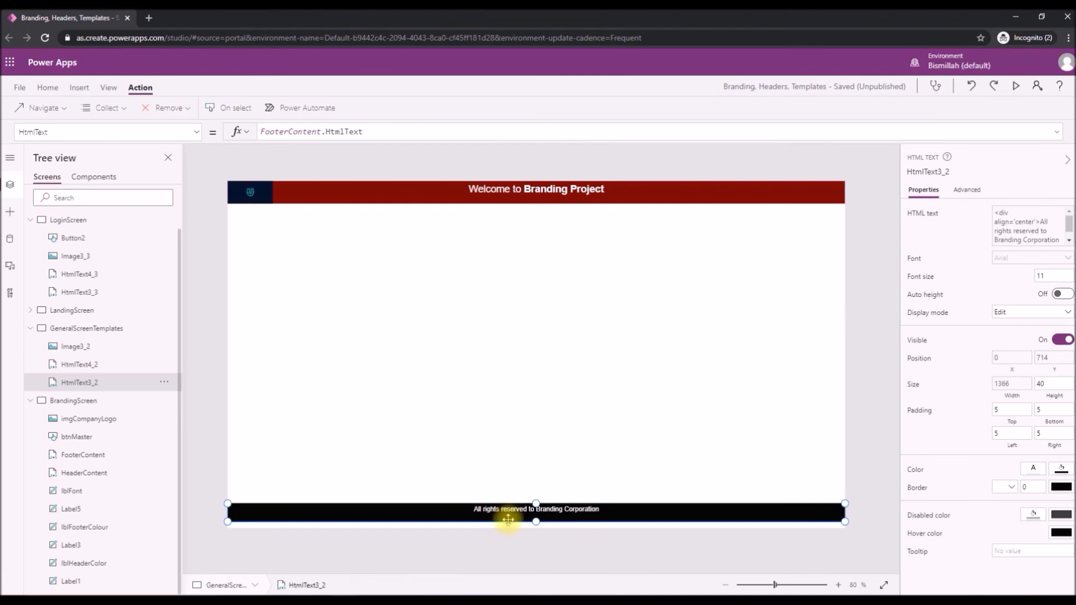
pyautogui.click(75, 401)
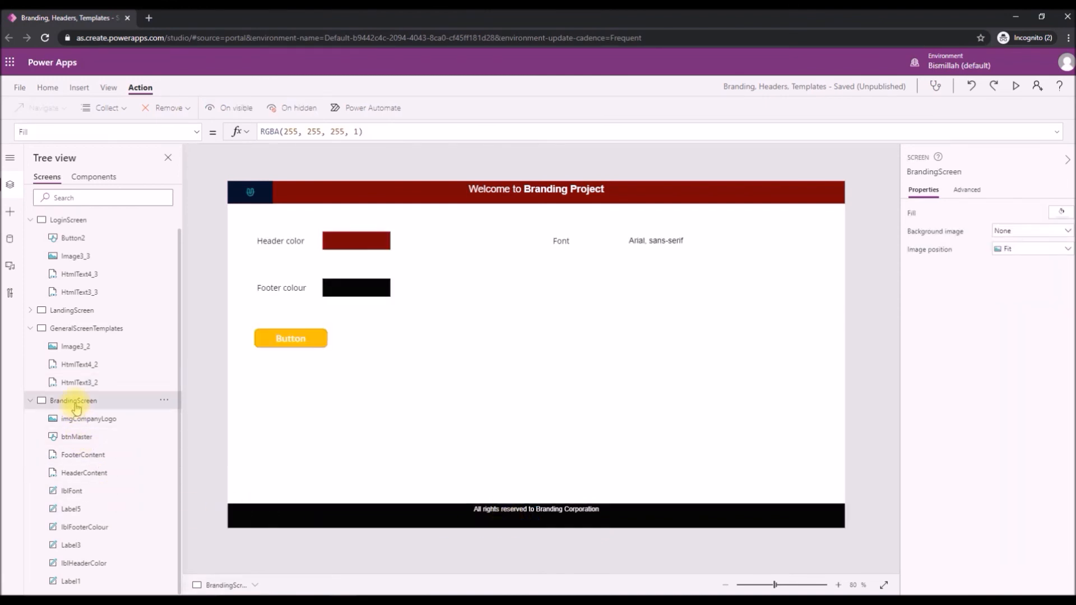
# Set the div alignment in the FooterContent HTML text on BrandingScreen to left.
pyautogui.click(535, 513)
pyautogui.doubleClick(332, 132)
pyautogui.write('left\'>All rights reserved to Branding Corporation  </div>"')
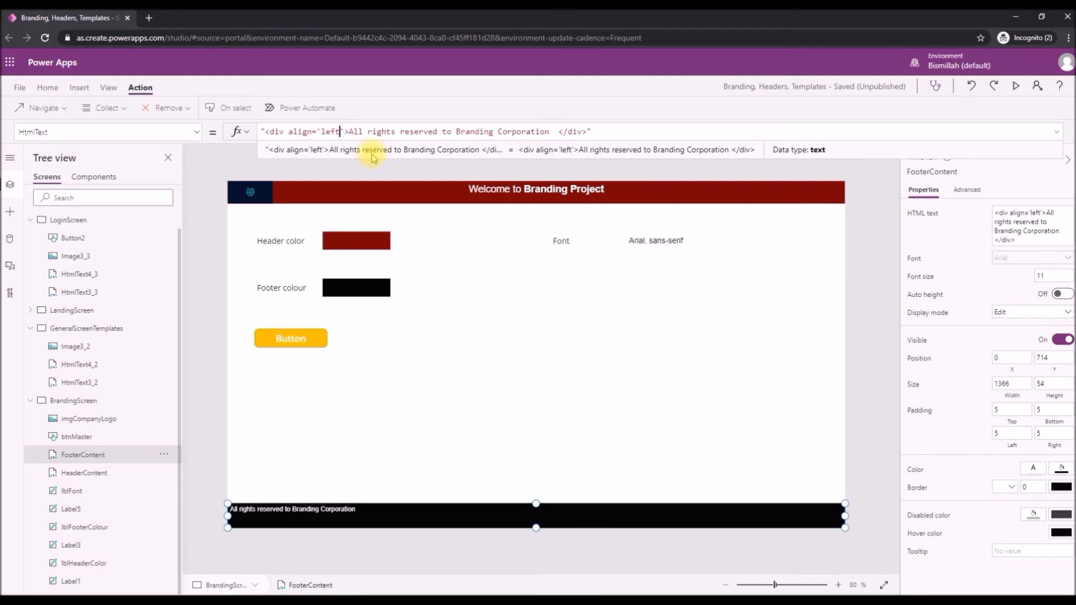
pyautogui.click(370, 428)
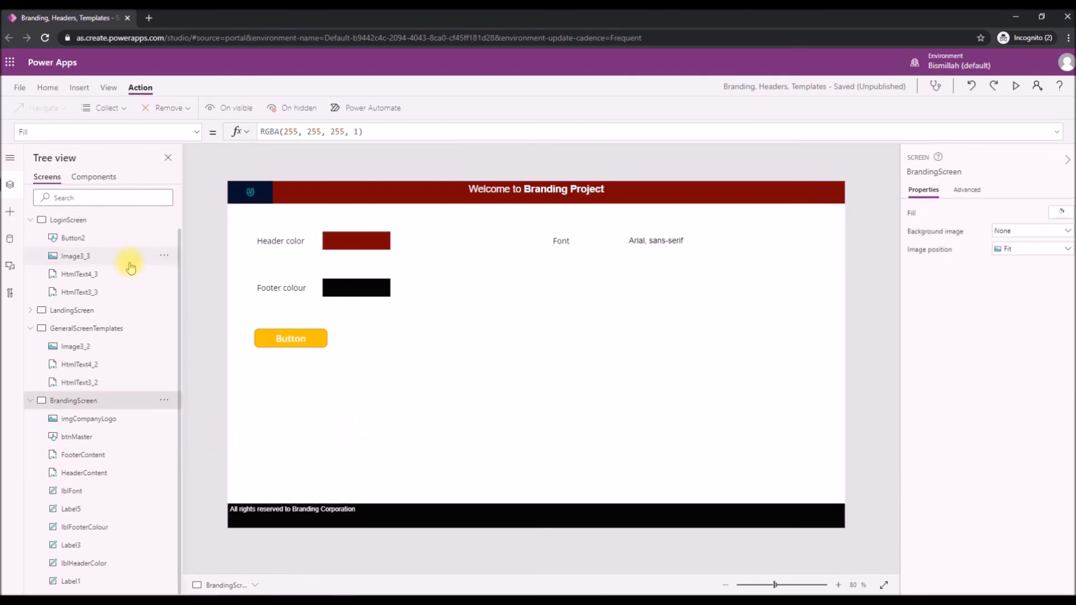
# Check the footer text's alignment on LoginScreen, LandingScreen and GeneralScreenTemplates, previewing the app from LoginScreen.
pyautogui.scroll(1, 75, 242)
pyautogui.click(69, 239)
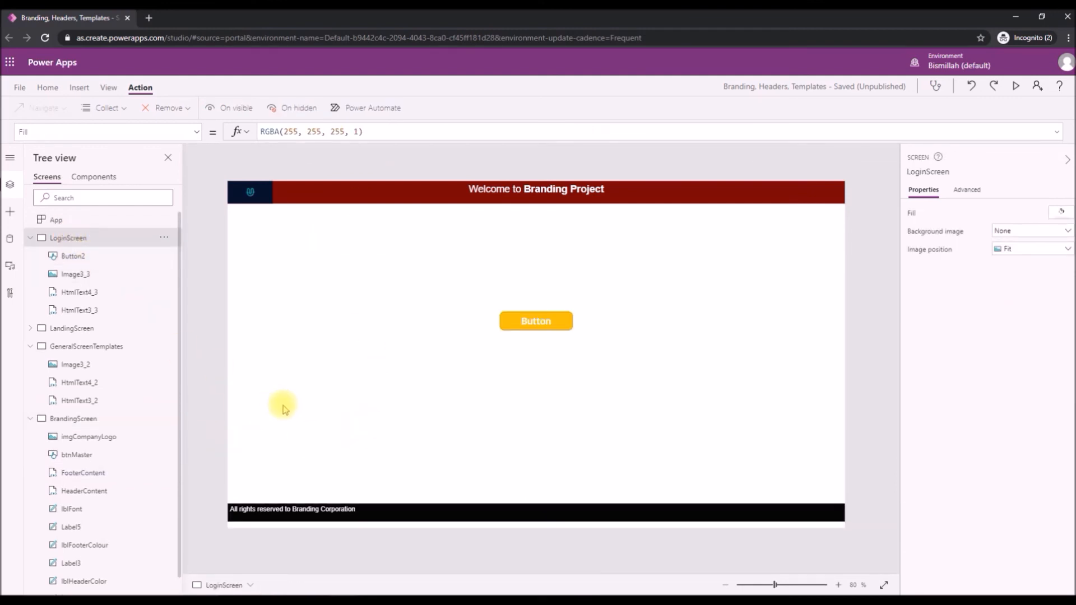
pyautogui.press('F5')
pyautogui.click(577, 270)
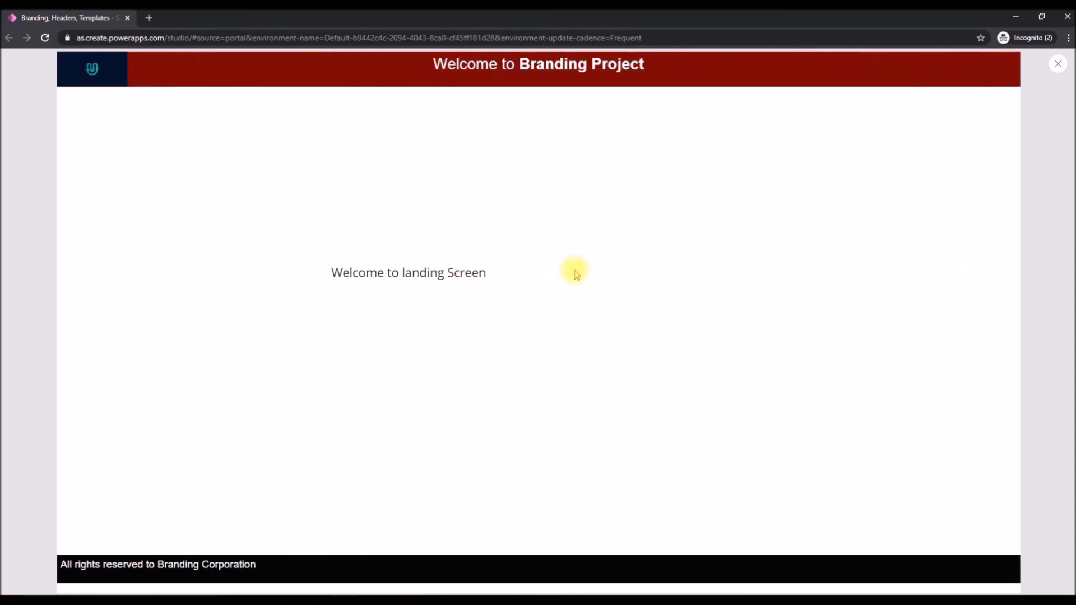
pyautogui.press('Escape')
pyautogui.click(87, 347)
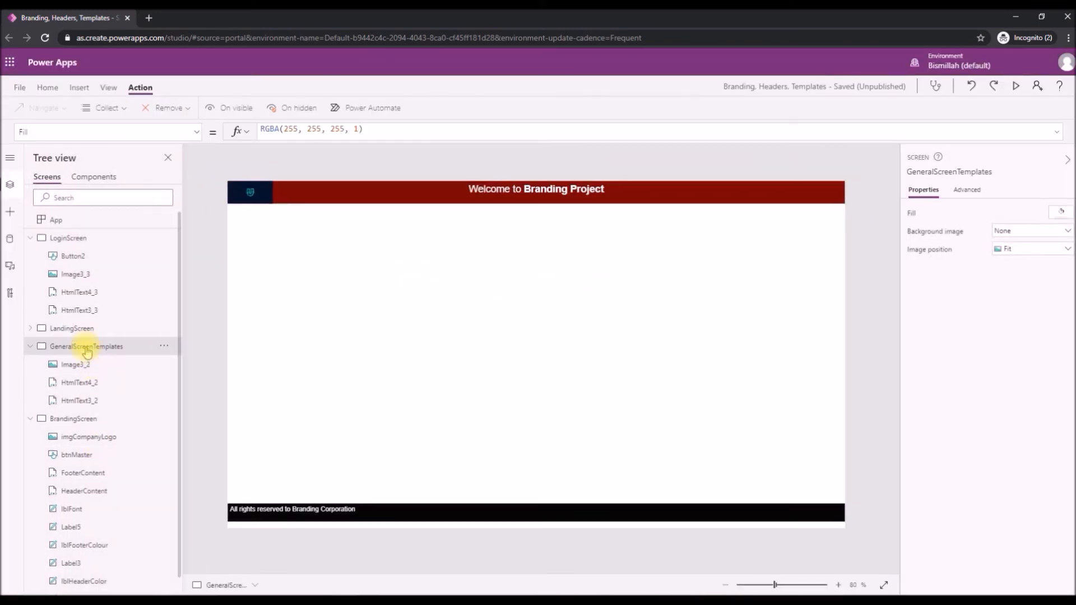
pyautogui.click(30, 347)
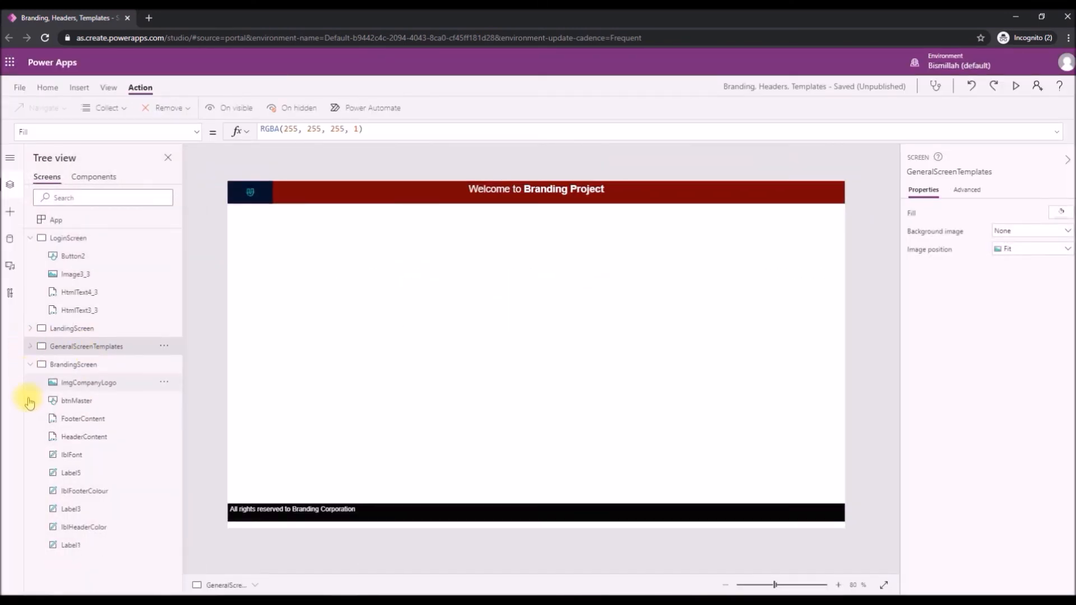
# Set the fill of btnMaster on BrandingScreen to the blue theme color RGBA(0, 121, 187, 1) and inspect its Fill formula.
pyautogui.click(79, 365)
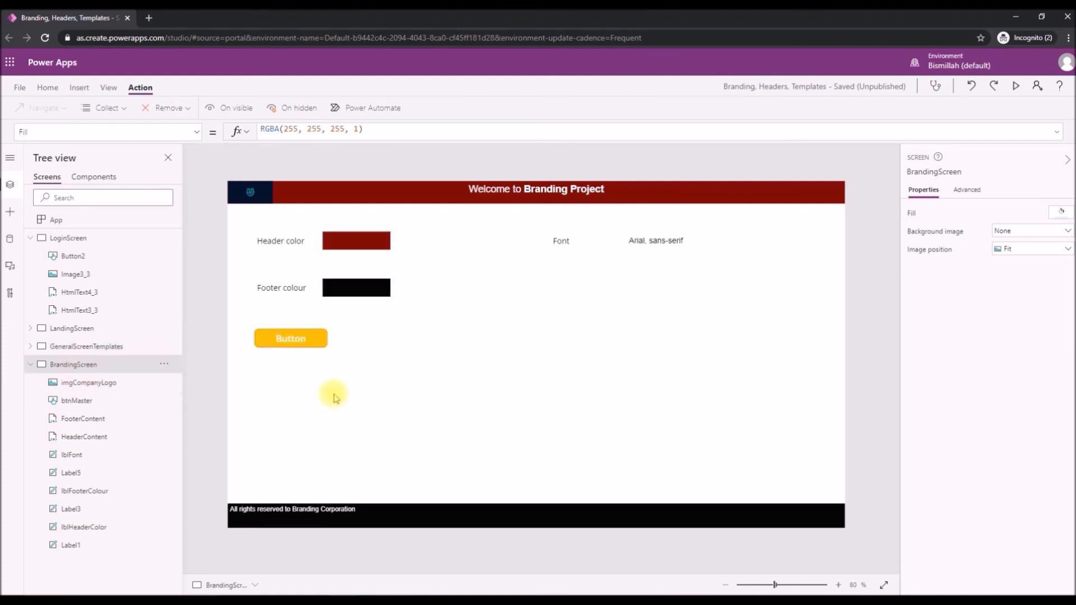
pyautogui.click(302, 337)
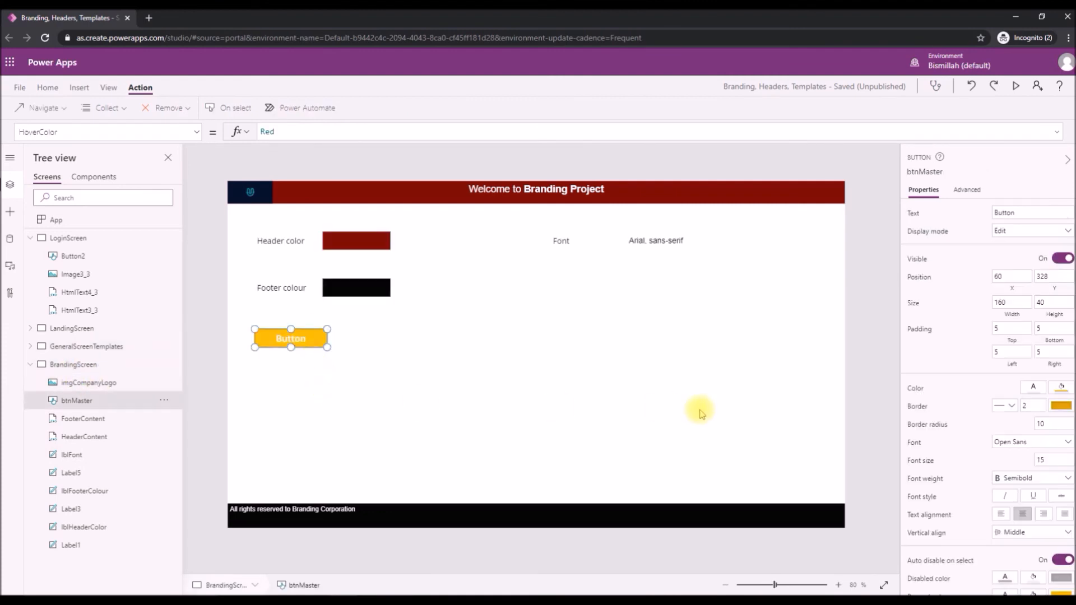
pyautogui.click(1062, 406)
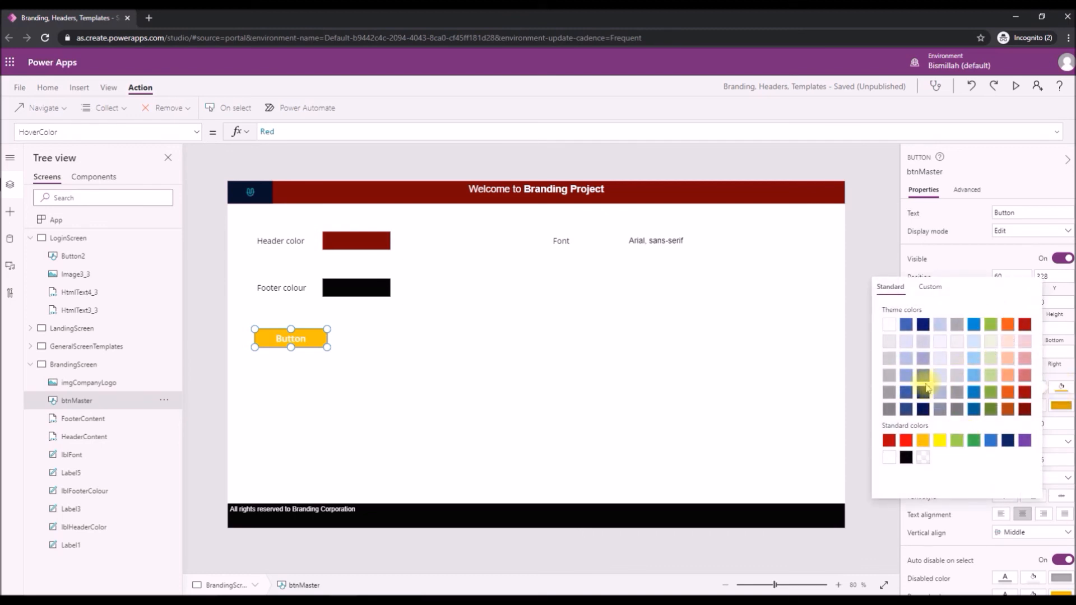
pyautogui.click(906, 359)
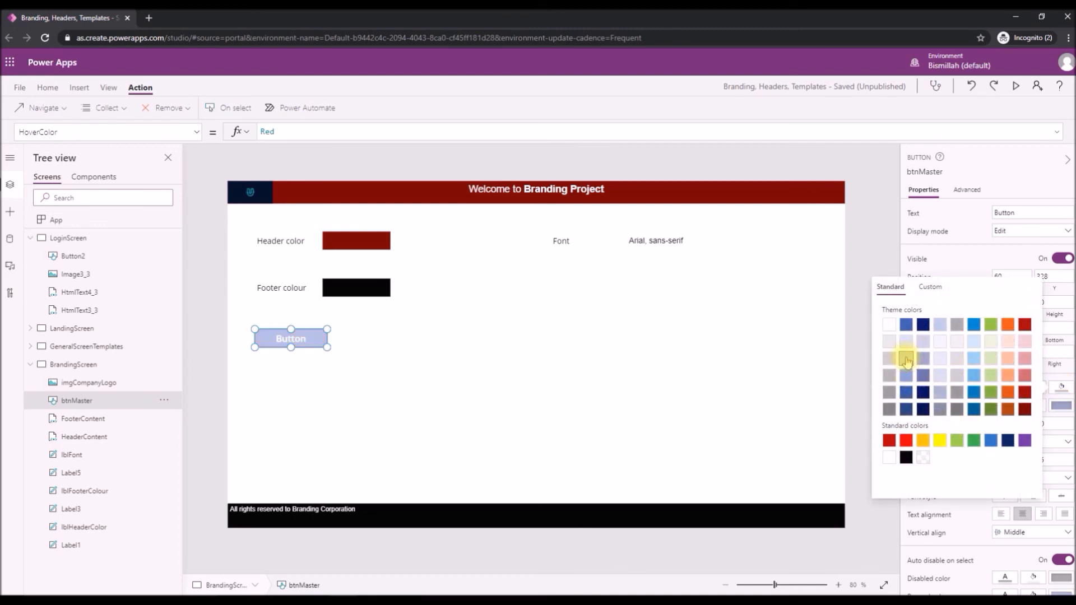
pyautogui.click(906, 394)
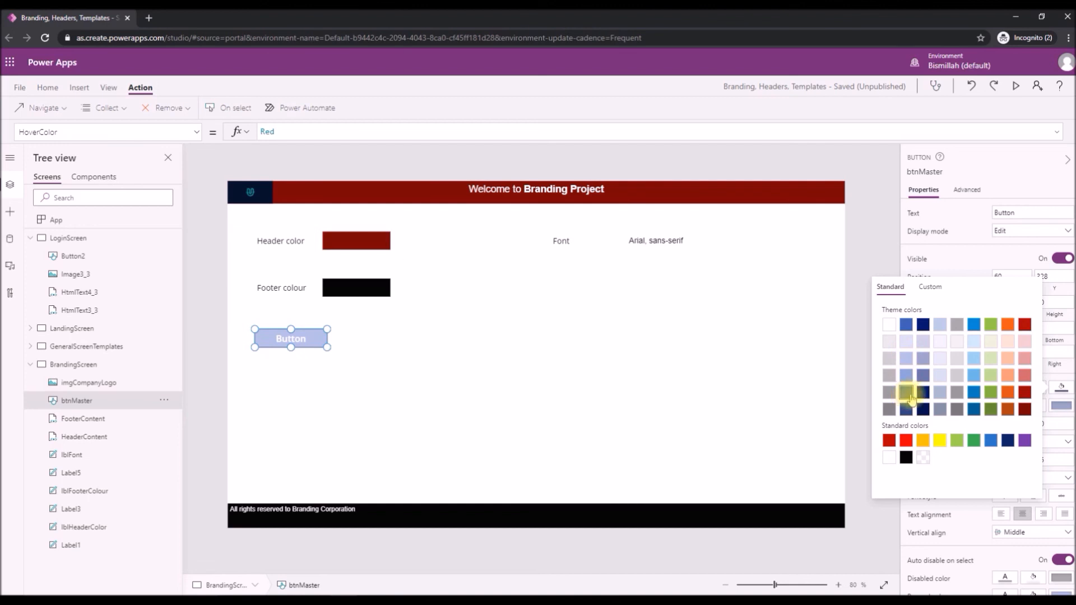
pyautogui.click(975, 398)
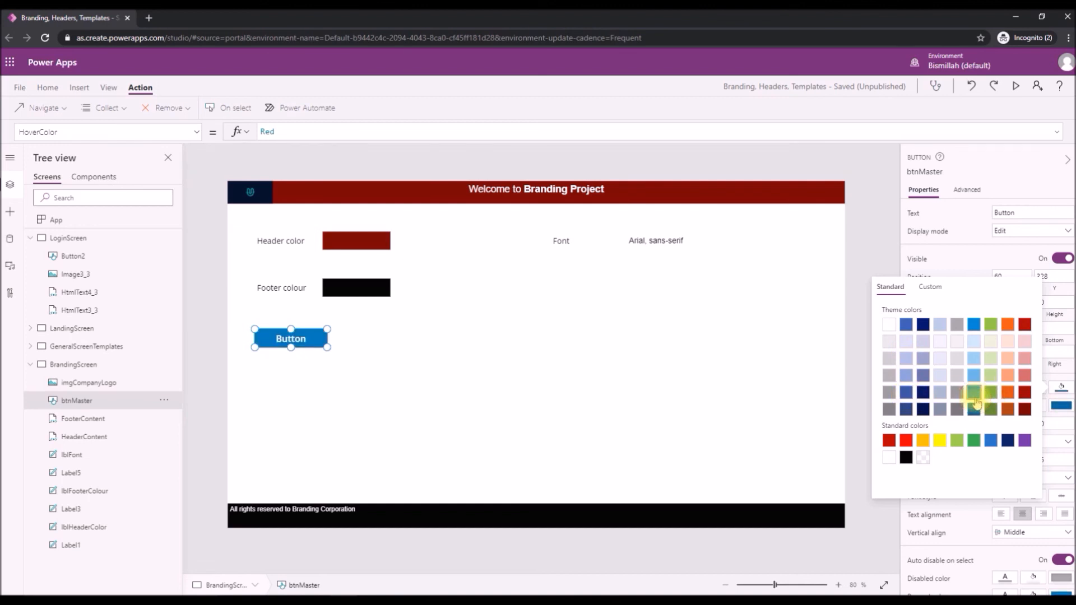
pyautogui.click(196, 134)
pyautogui.scroll(3, 98, 218)
pyautogui.click(92, 168)
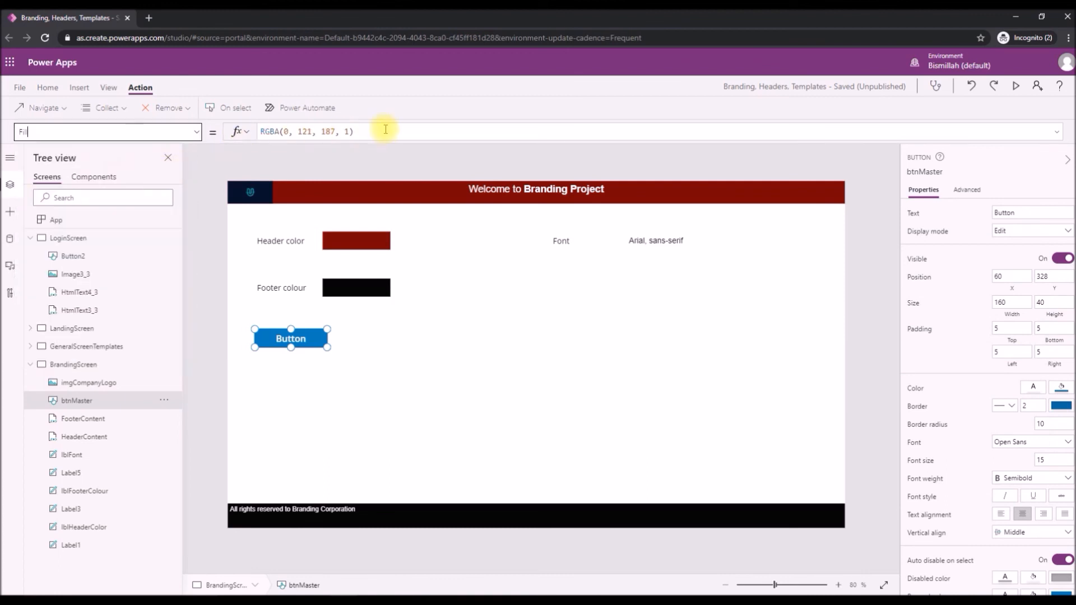
pyautogui.tripleClick(382, 131)
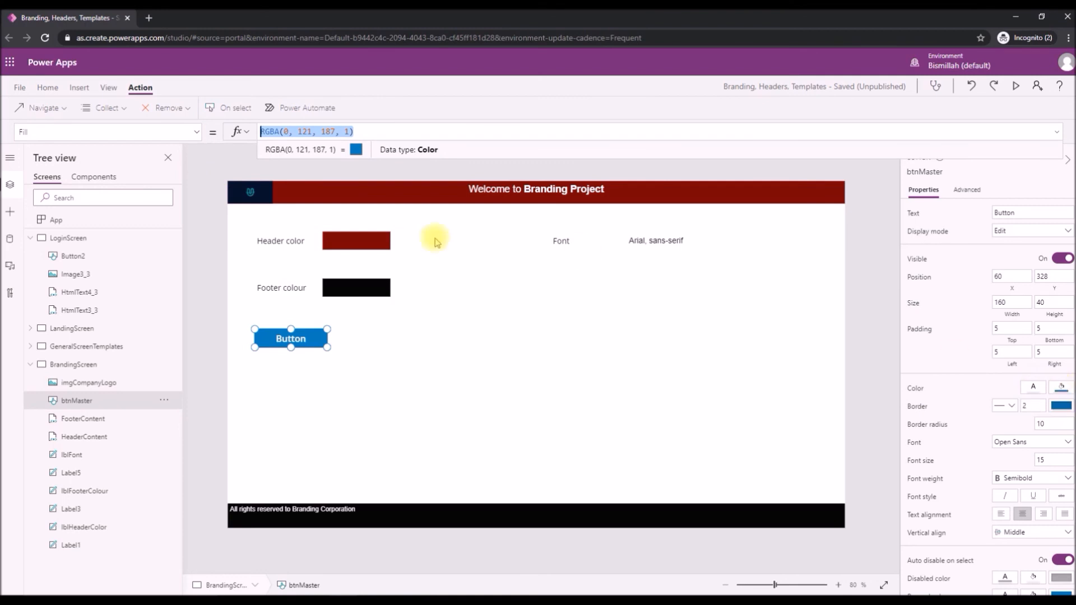
pyautogui.click(379, 347)
# Set the HoverColor property of btnMaster to Black.
pyautogui.click(286, 343)
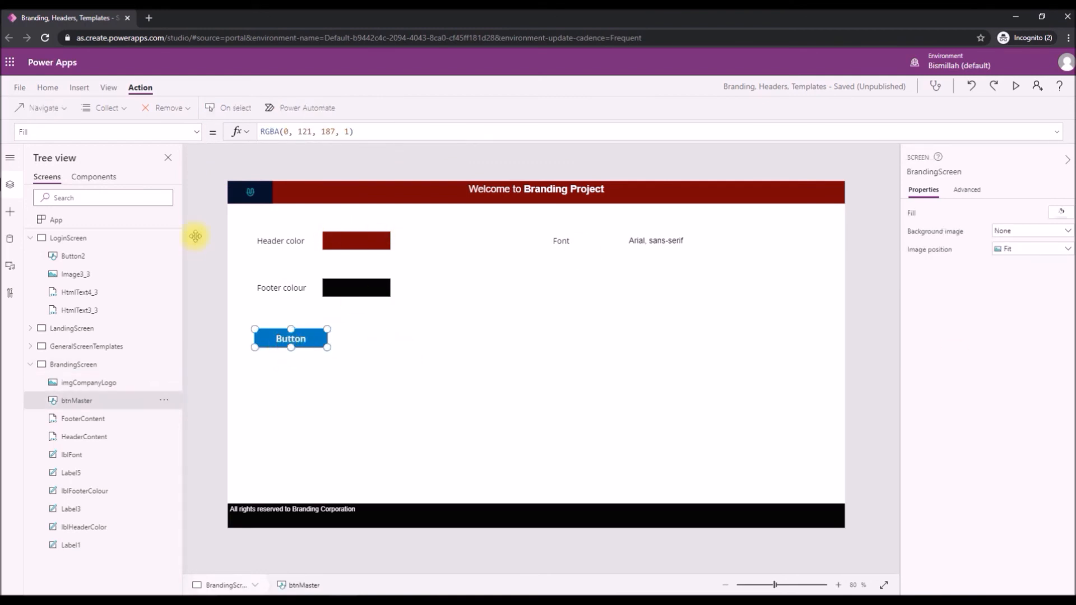
pyautogui.click(193, 131)
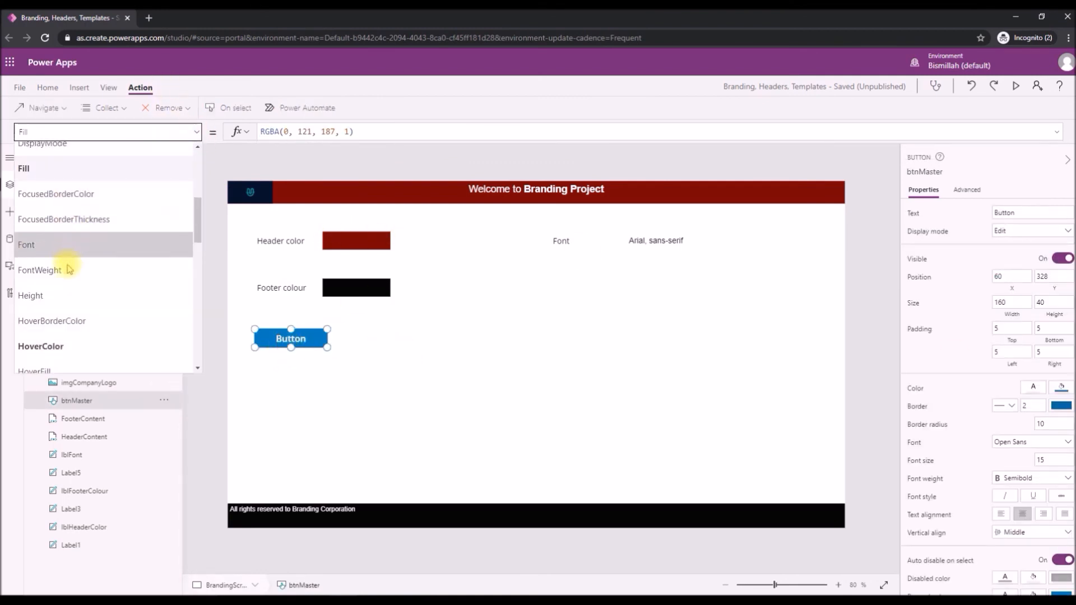
pyautogui.click(80, 346)
pyautogui.moveTo(319, 133); pyautogui.dragTo(189, 127)
pyautogui.write('Bla')
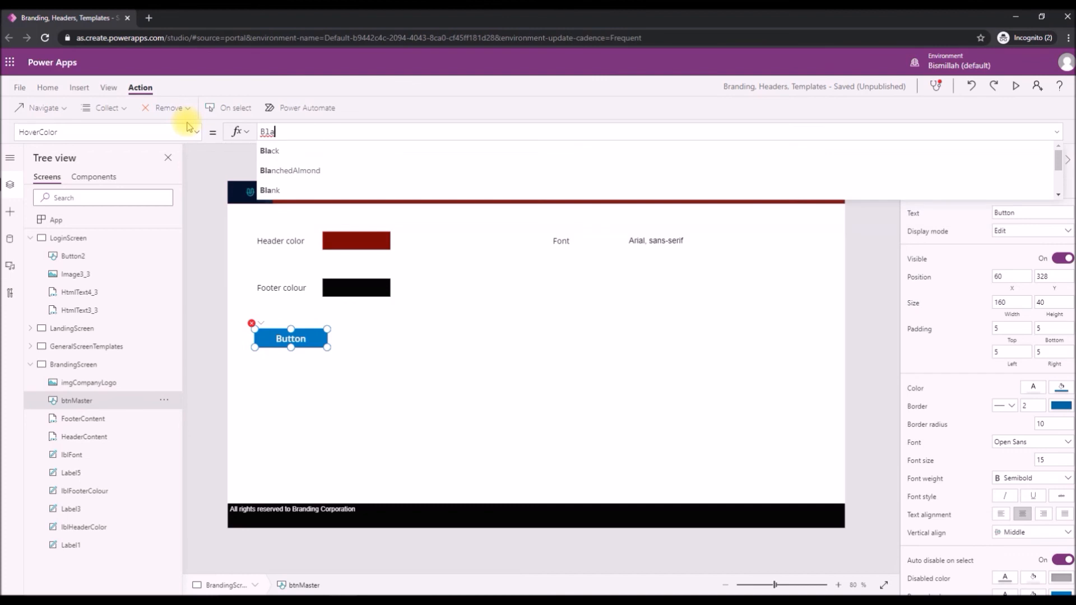
pyautogui.click(275, 150)
pyautogui.click(436, 365)
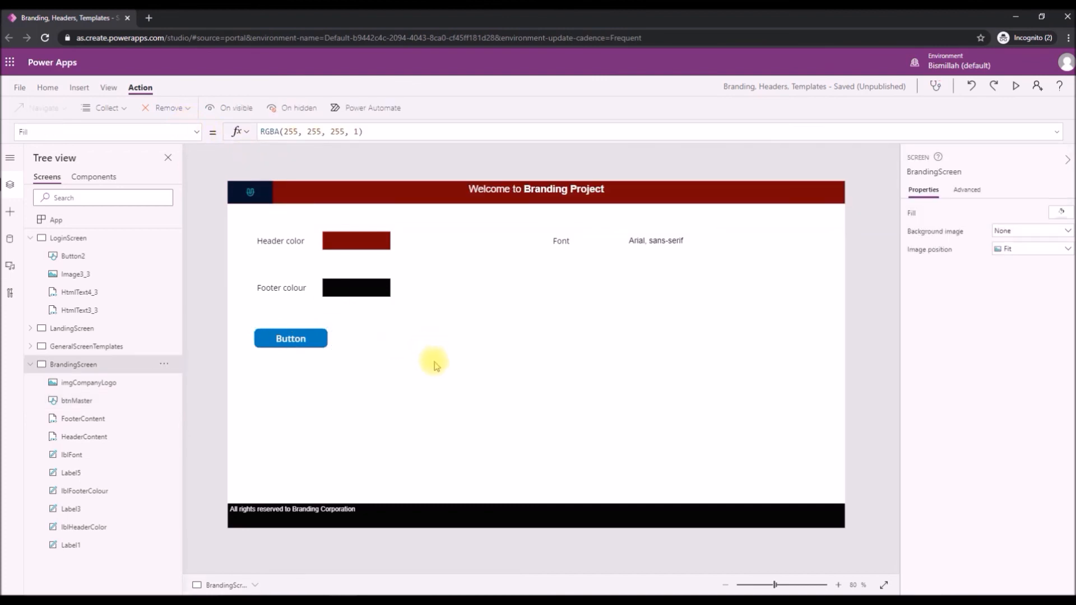
# Preview the button's fill and hover colors on BrandingScreen and LoginScreen.
pyautogui.press('F5')
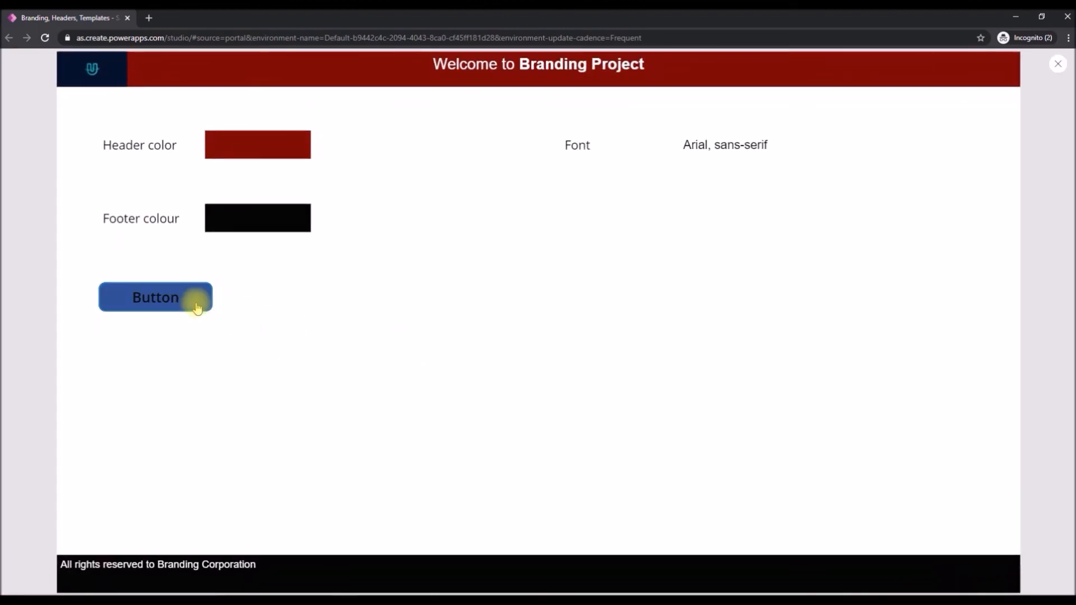
pyautogui.press('Escape')
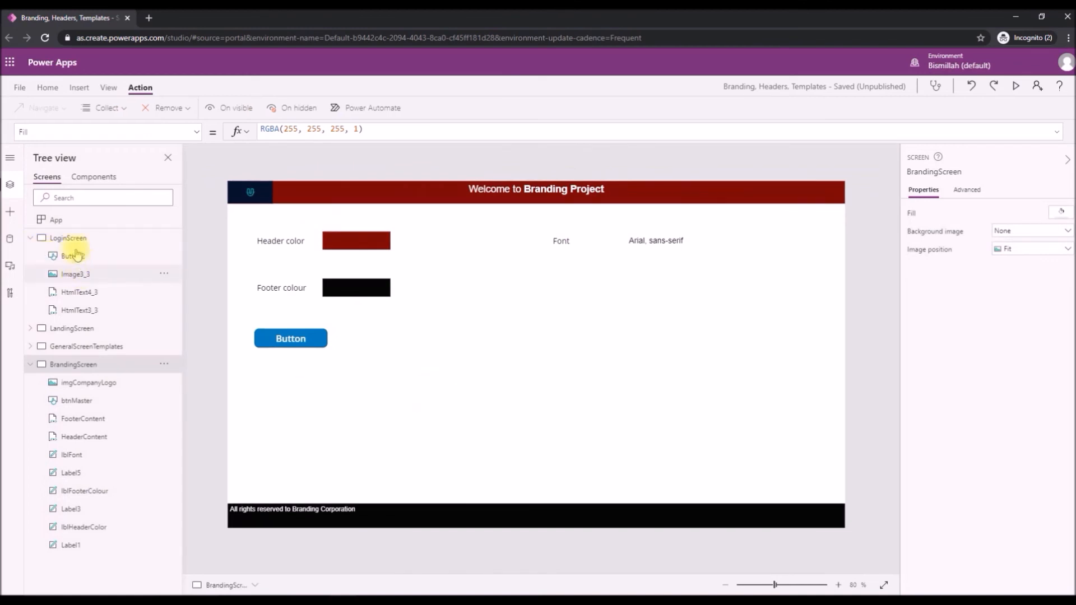
pyautogui.click(68, 237)
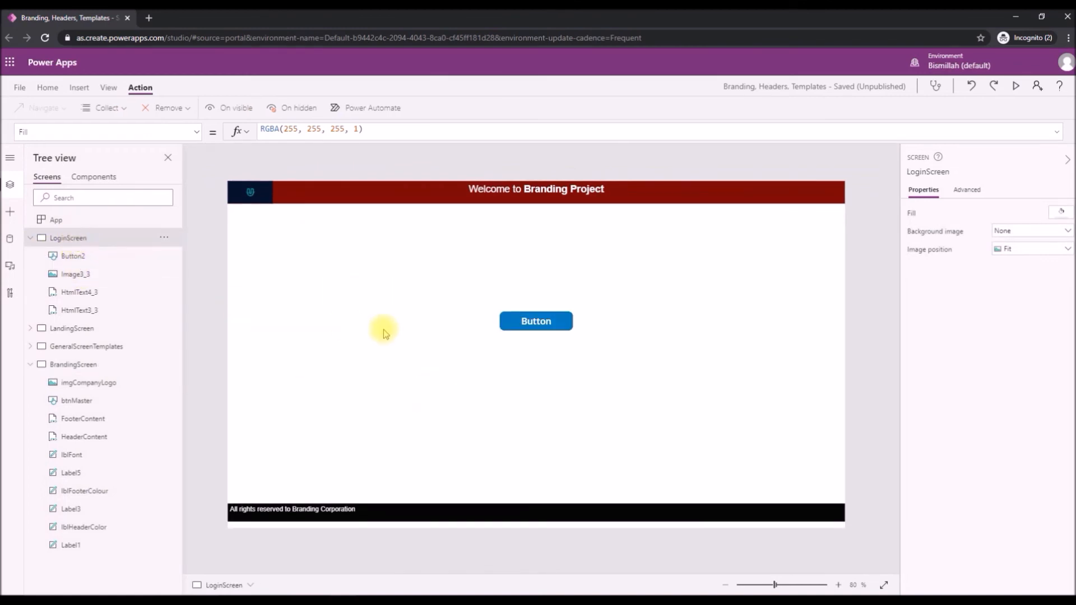
pyautogui.press('F5')
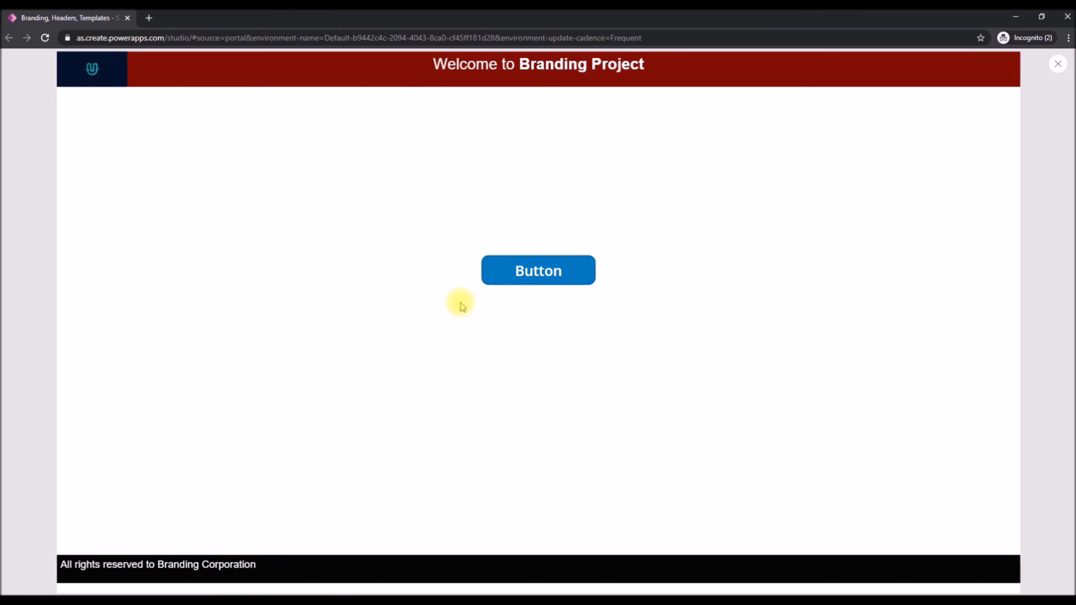
pyautogui.press('Escape')
# Compare BrandingScreen with GeneralScreenTemplates, collapsing BrandingScreen's list of controls.
pyautogui.click(84, 364)
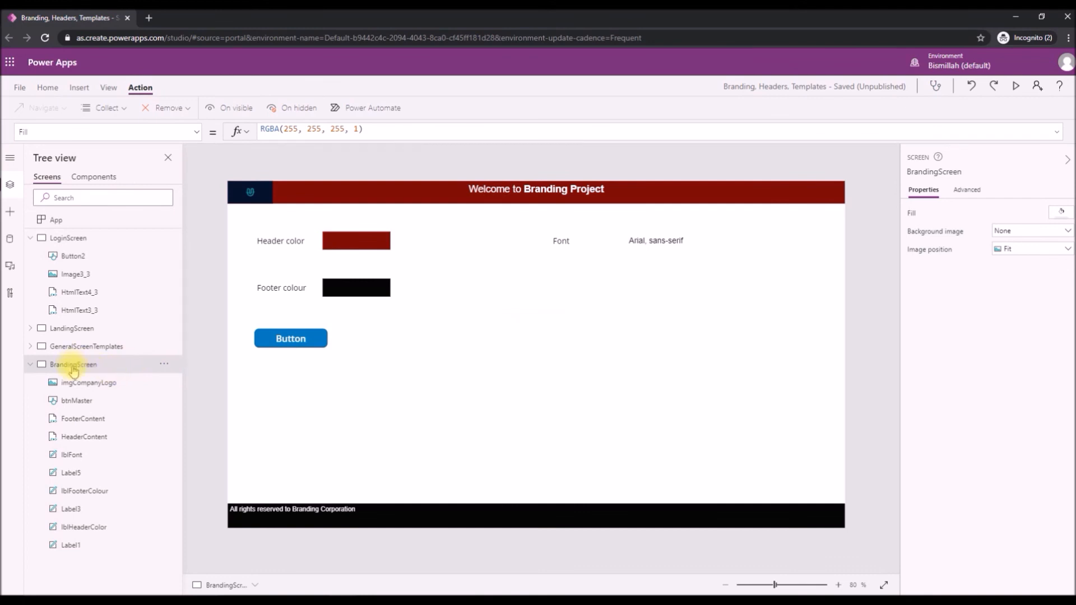
pyautogui.click(31, 364)
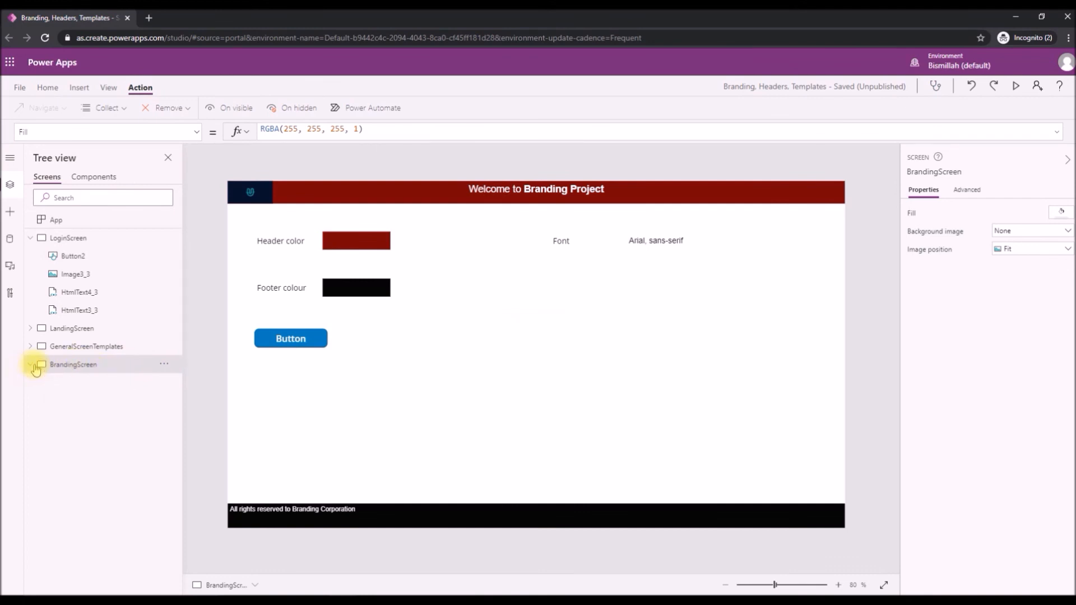
pyautogui.click(78, 348)
pyautogui.click(75, 368)
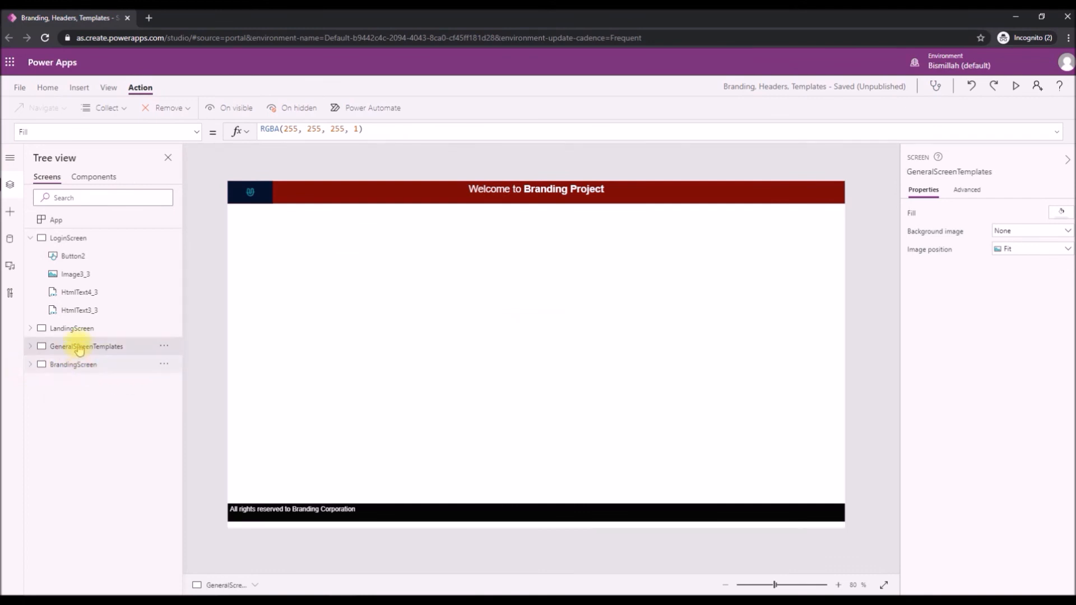
pyautogui.click(79, 348)
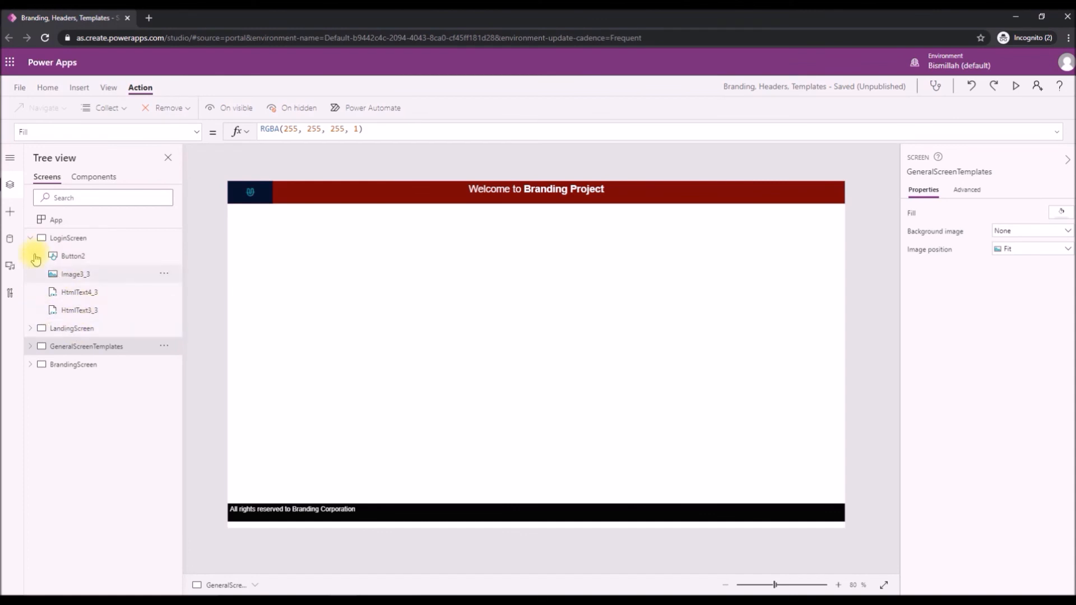
pyautogui.click(89, 365)
pyautogui.click(88, 347)
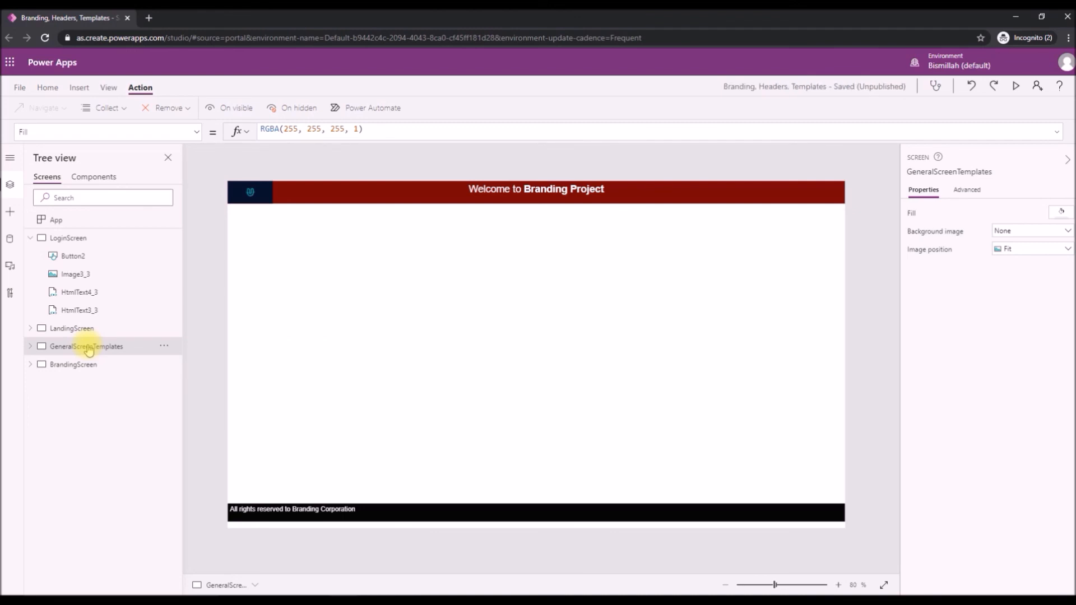
pyautogui.click(86, 365)
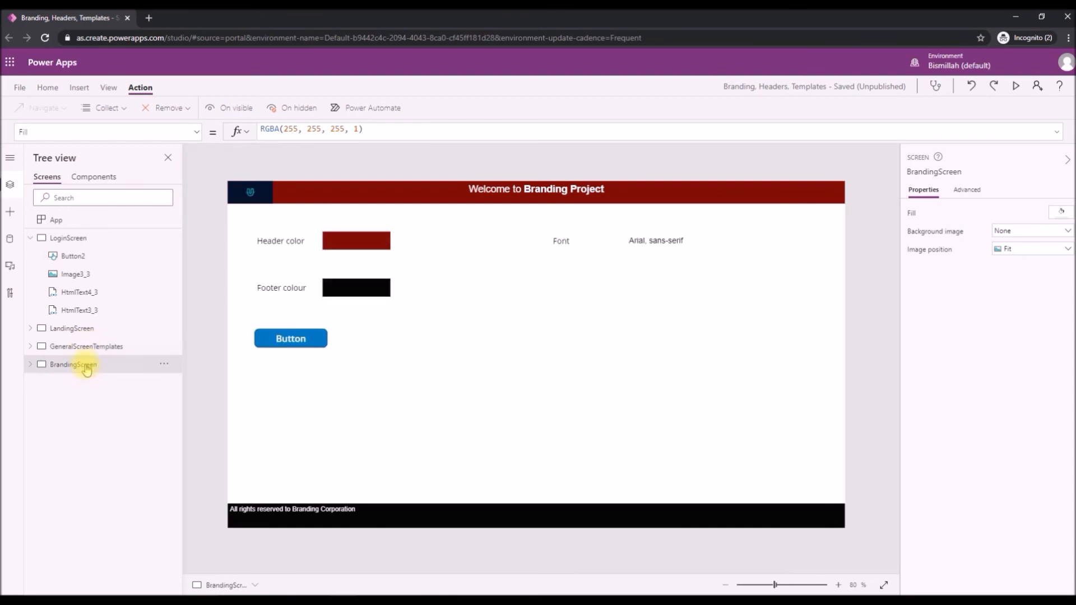
# Review btnMaster on BrandingScreen and the text and input controls available for insertion as further branded elements.
pyautogui.click(312, 349)
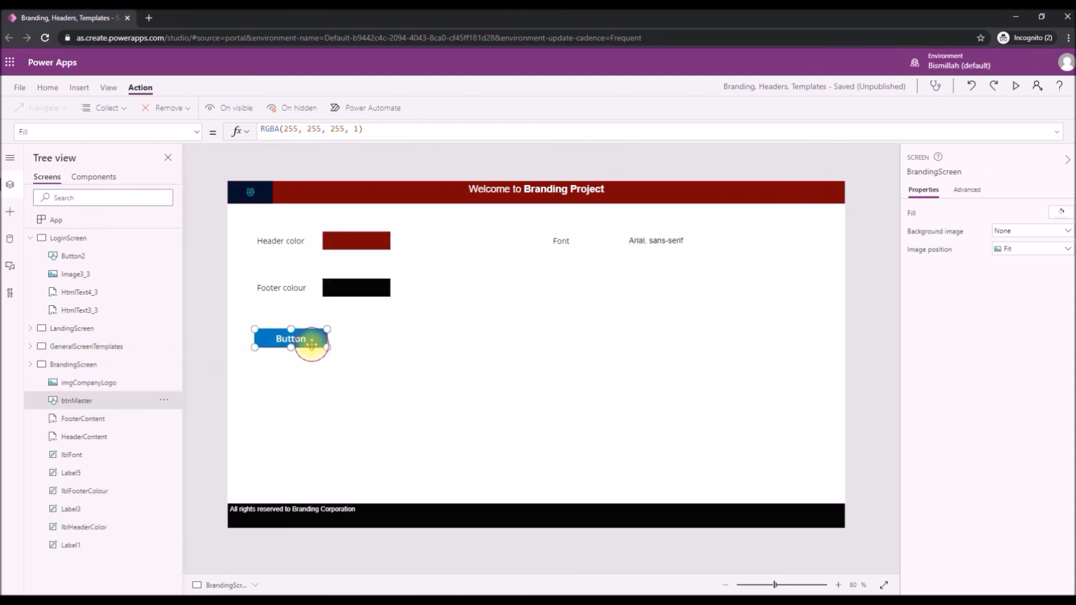
pyautogui.click(315, 382)
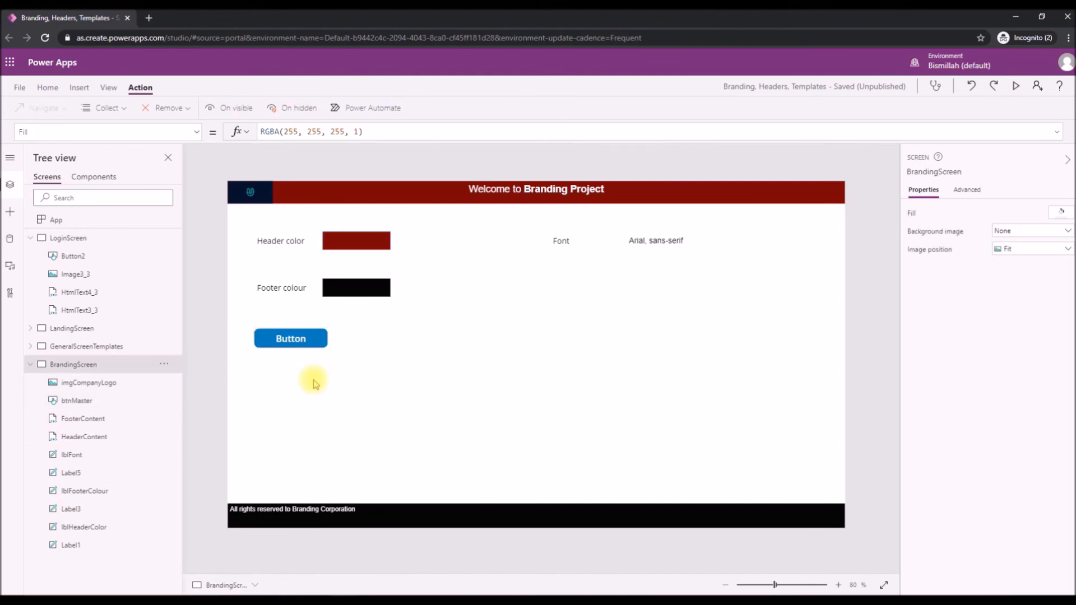
pyautogui.click(311, 339)
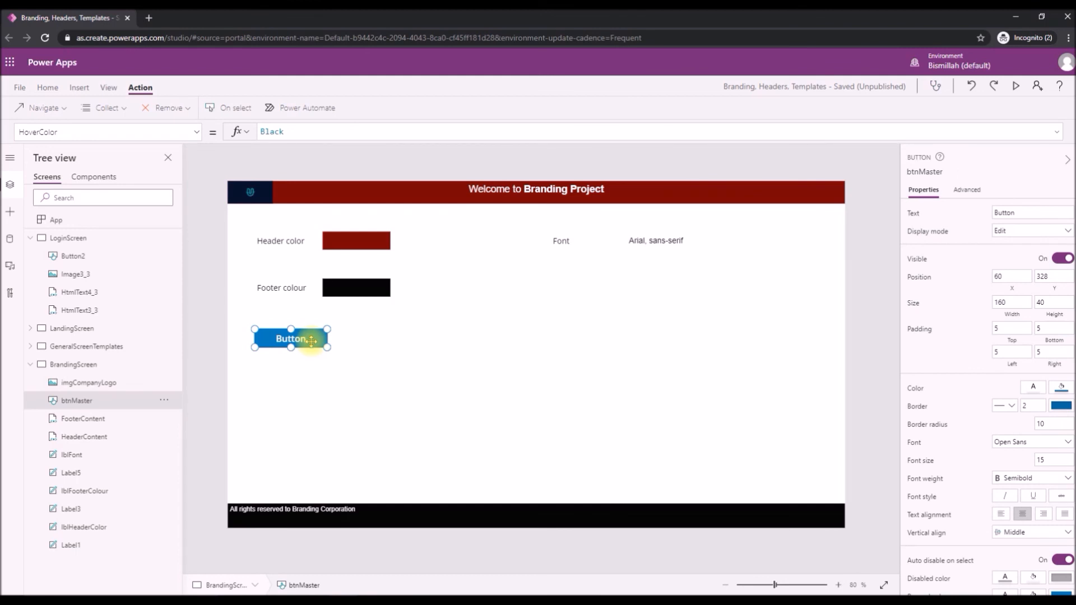
pyautogui.click(312, 385)
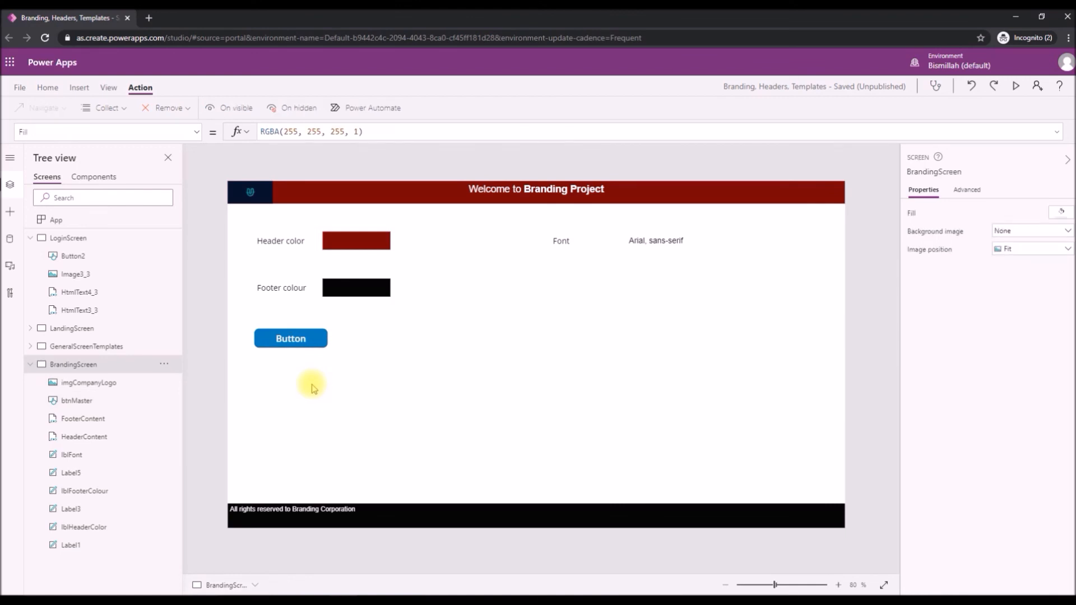
pyautogui.click(79, 88)
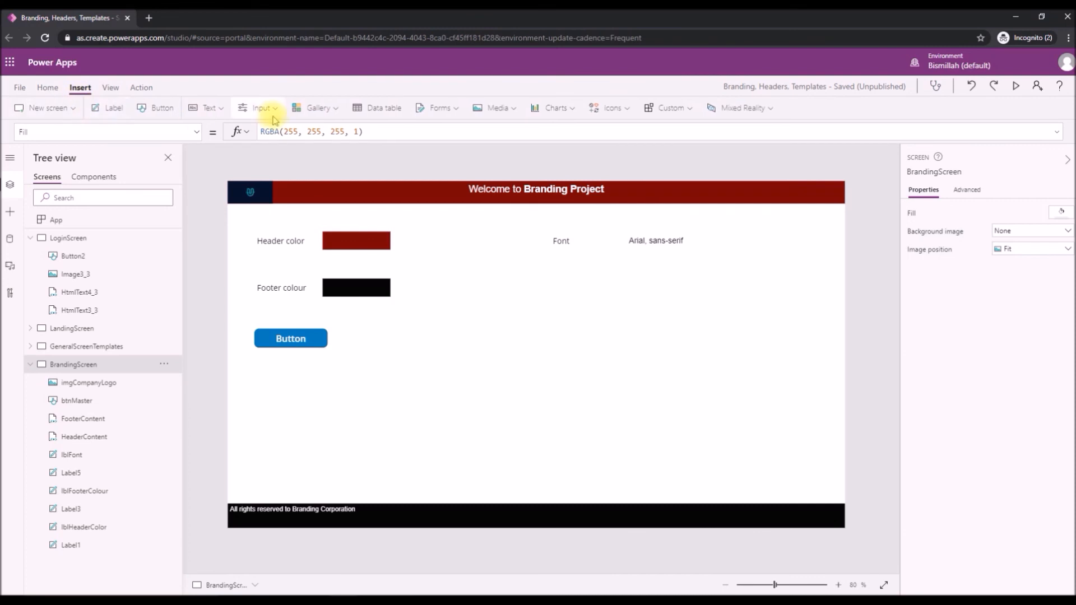
pyautogui.click(218, 111)
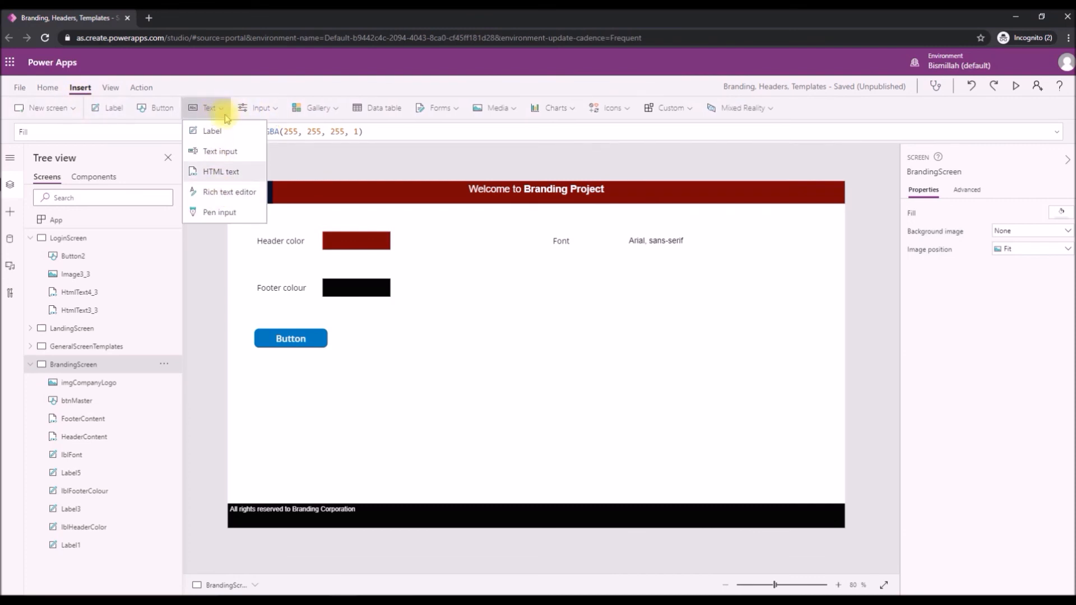
pyautogui.click(279, 106)
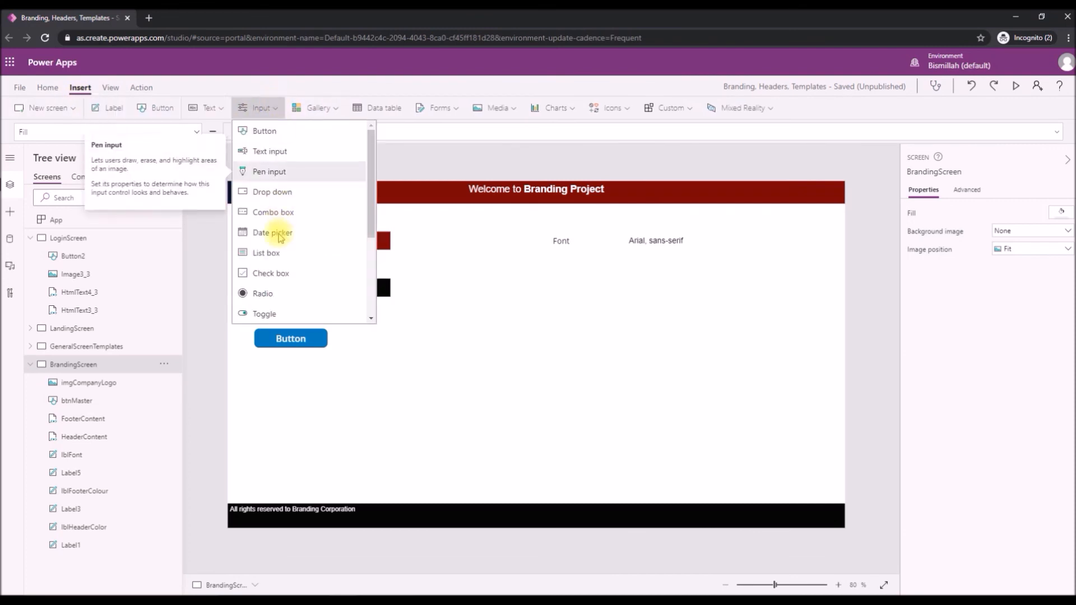
pyautogui.scroll(-3, 277, 235)
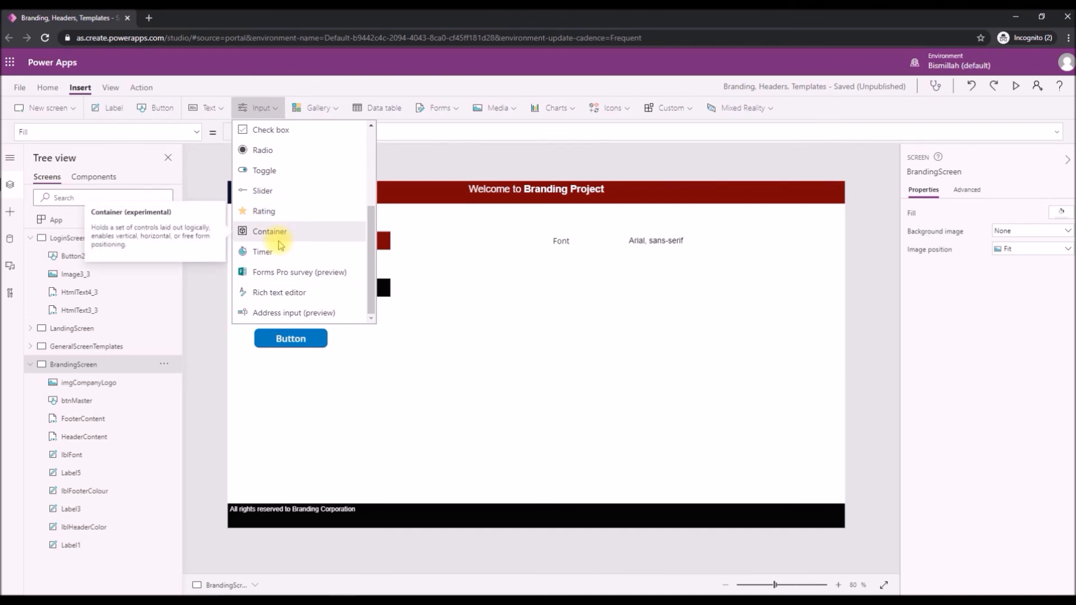
pyautogui.click(480, 453)
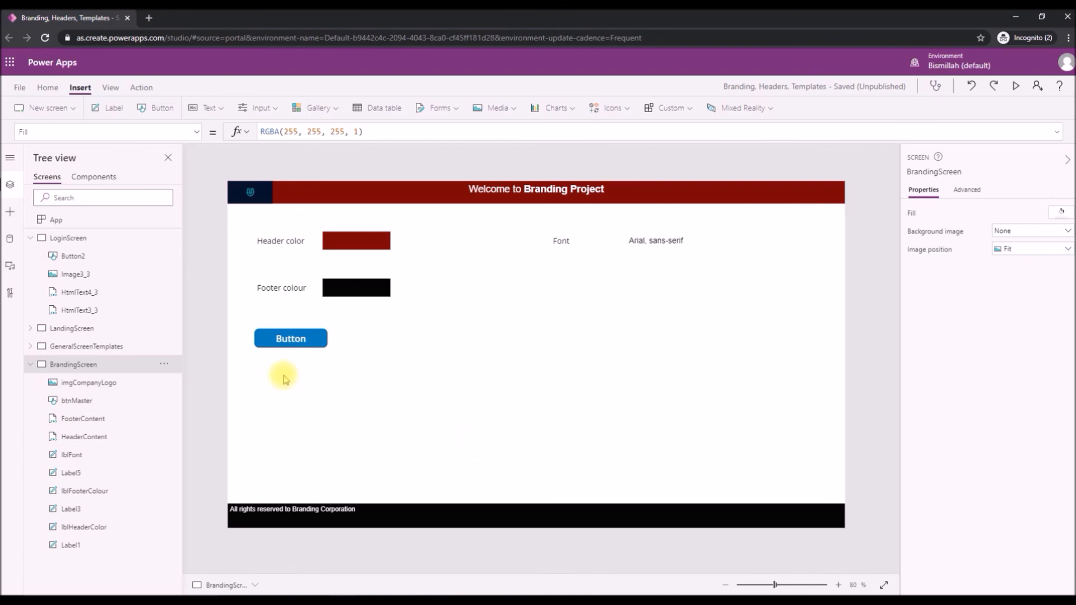
pyautogui.click(31, 365)
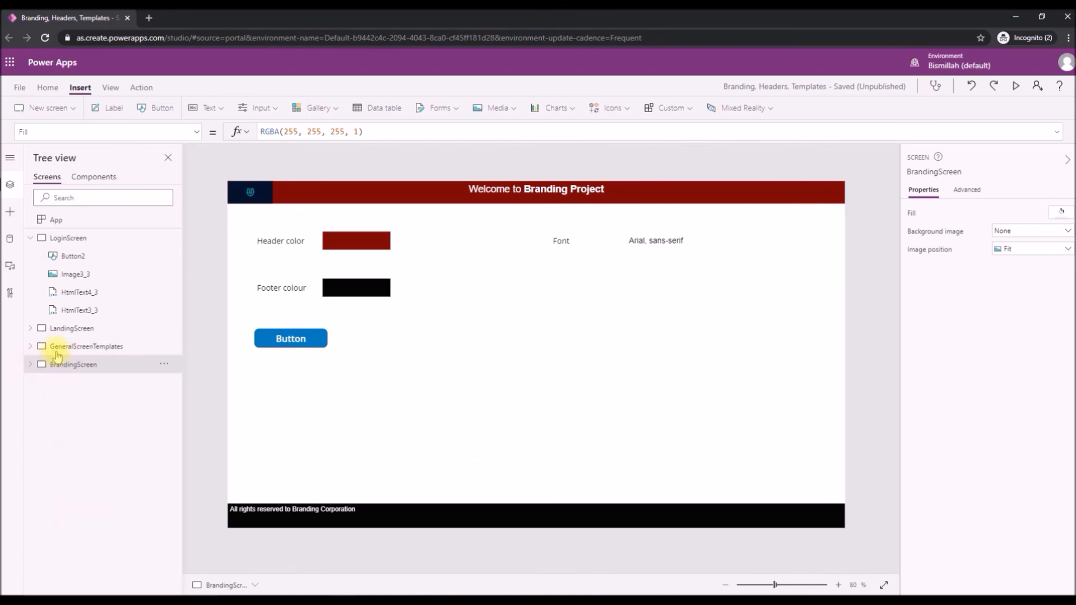